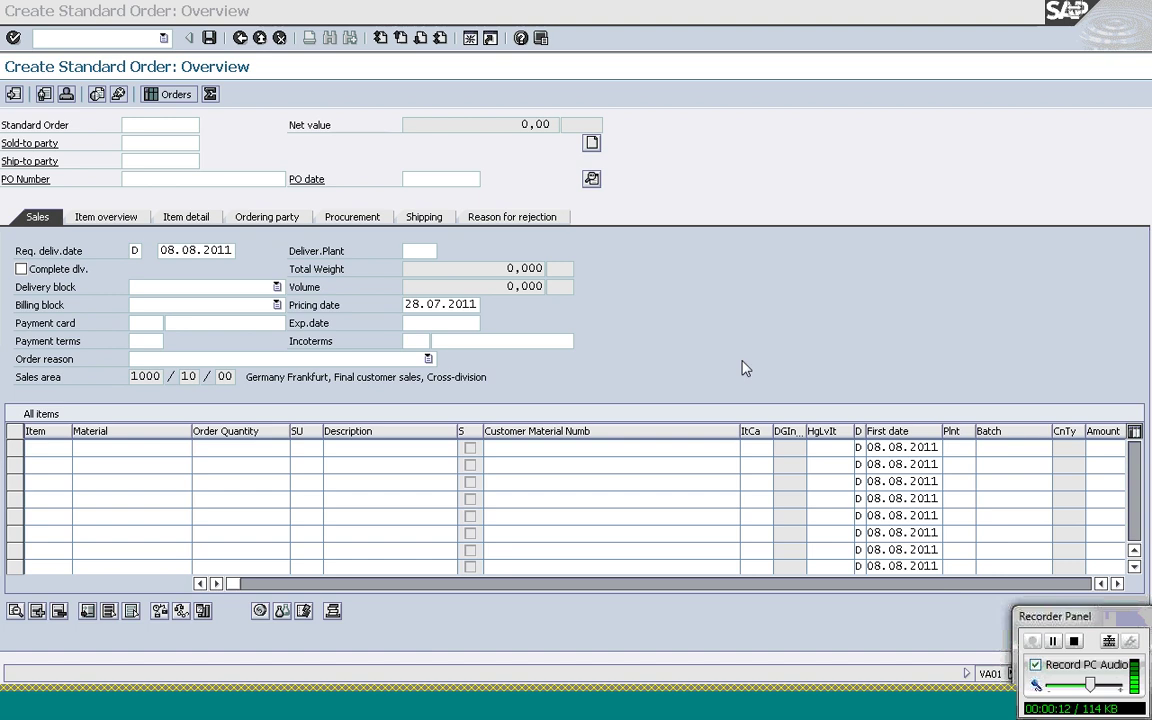
# Enter the customer number of Etelko Textilien as the sold-to party of the standard order
pyautogui.click(146, 150)
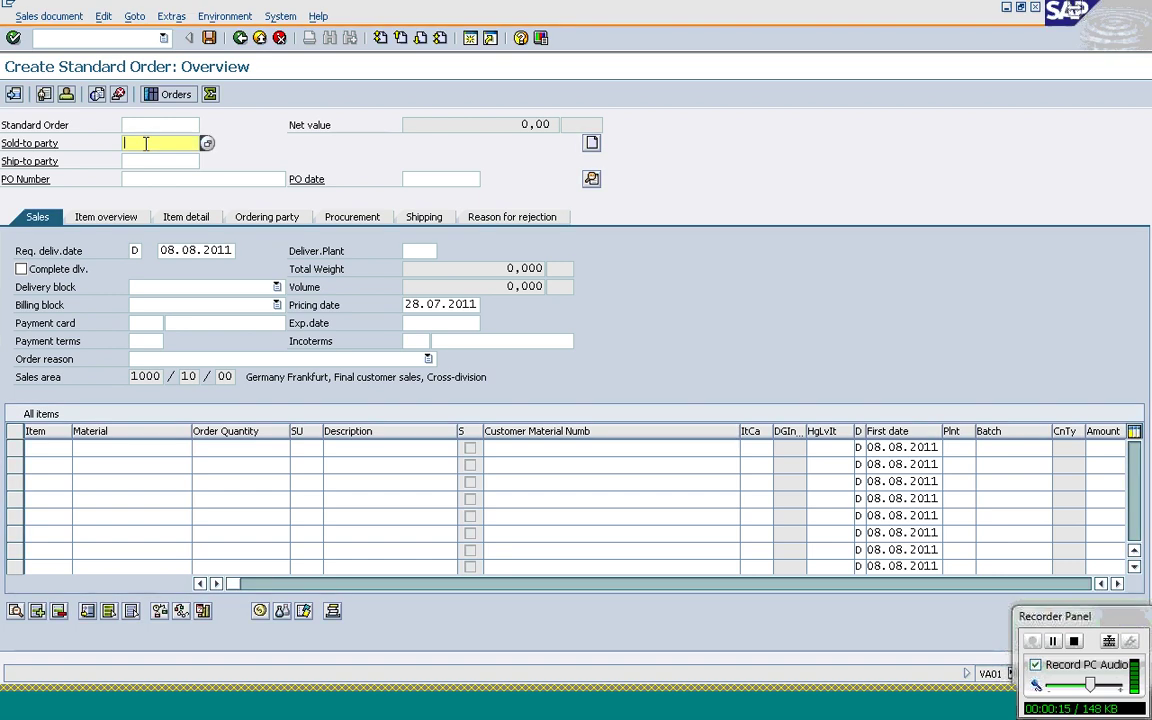
pyautogui.write('t')
pyautogui.press('Down')
pyautogui.press('Return')
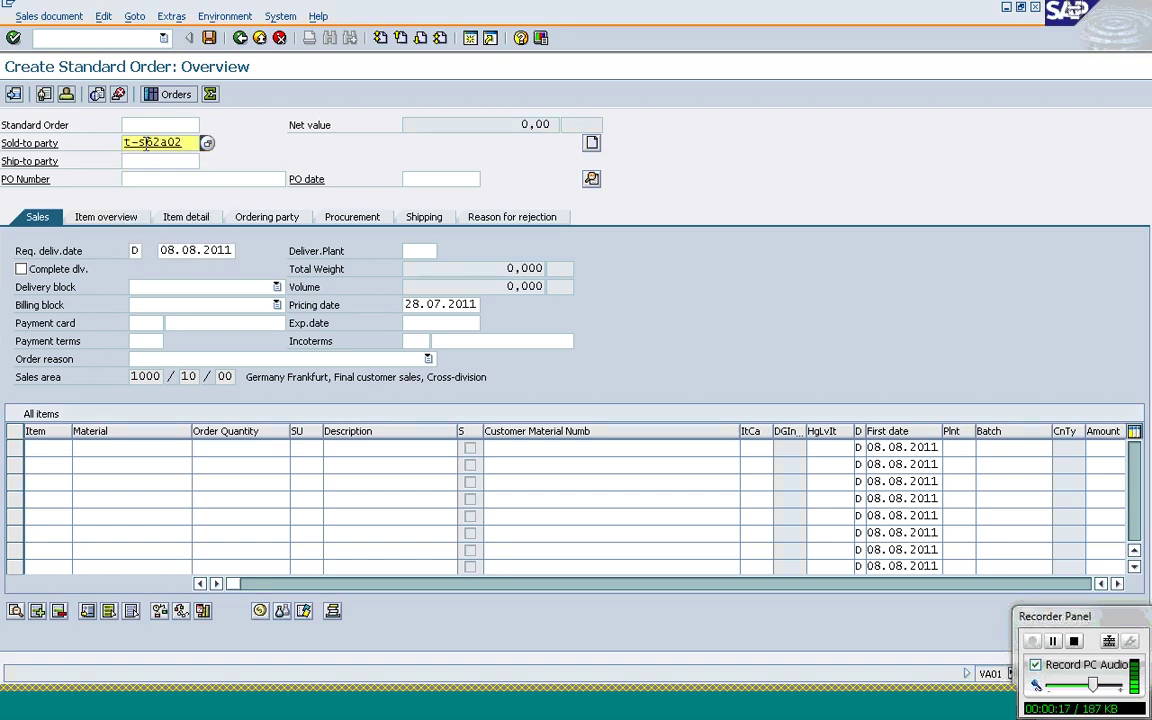
# Set the order's PO number to "Schedule Line Item category" and confirm the header data
pyautogui.press('Tab')
pyautogui.press('Tab')
pyautogui.press('Down')
pyautogui.press('Down')
pyautogui.press('Return')
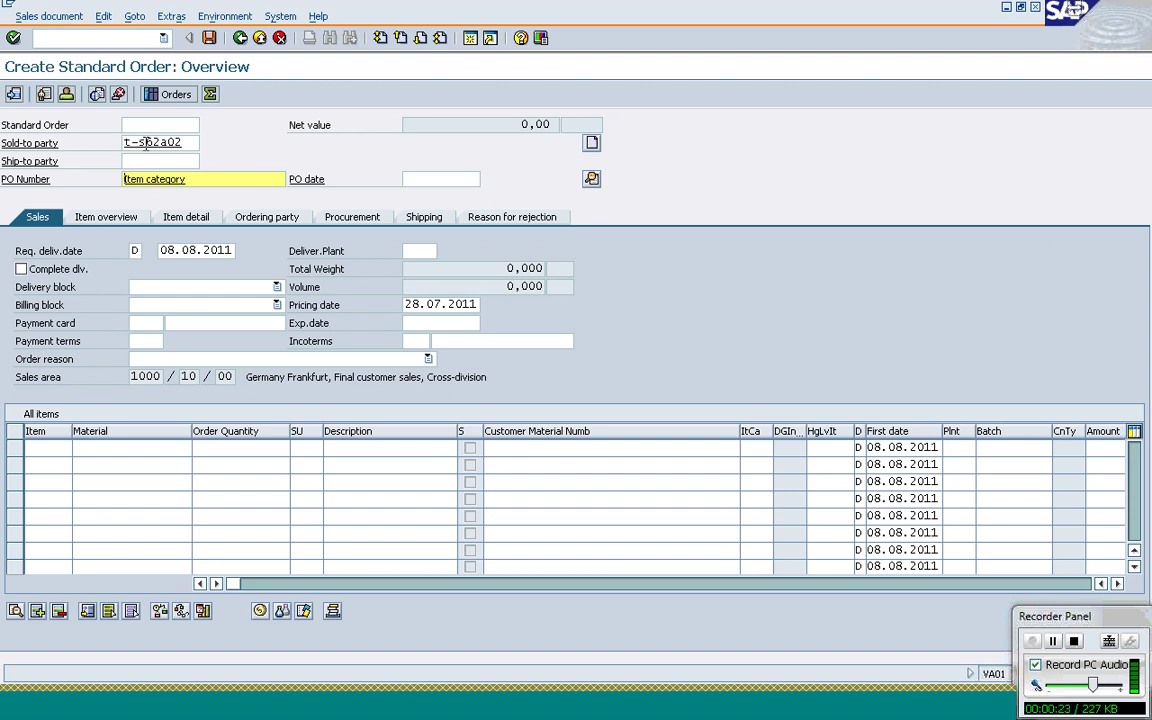
pyautogui.write('Schedule')
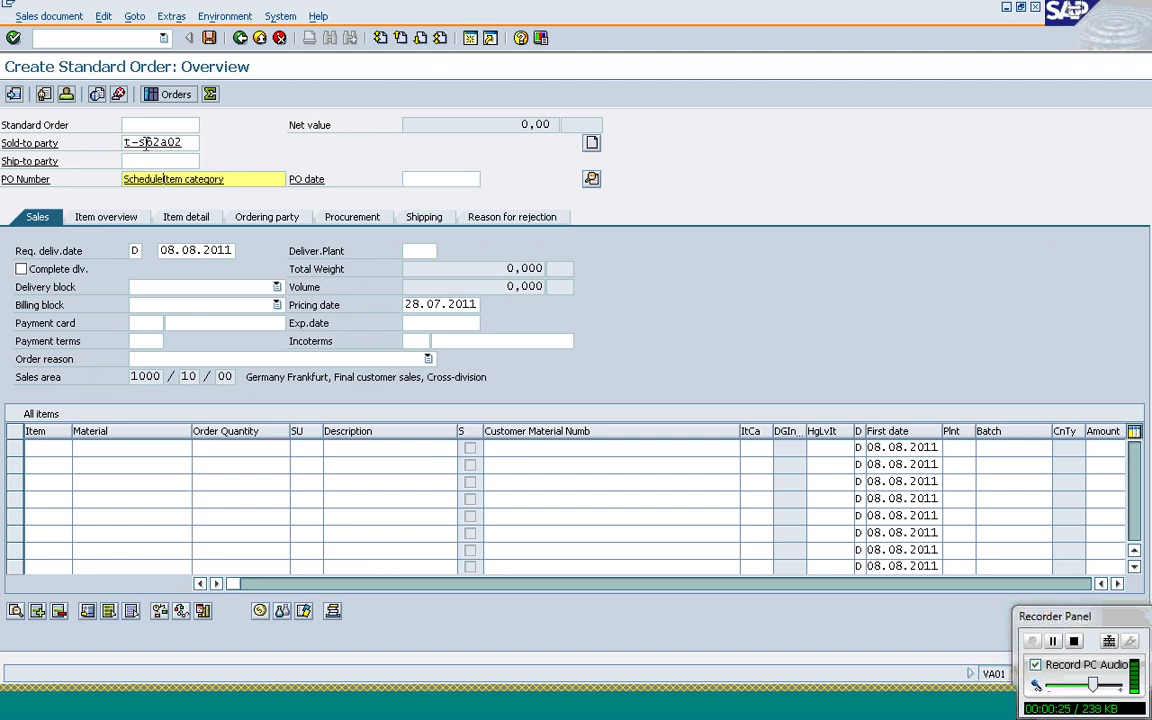
pyautogui.write(' Line')
pyautogui.press('Delete')
pyautogui.write('I')
pyautogui.press('Return')
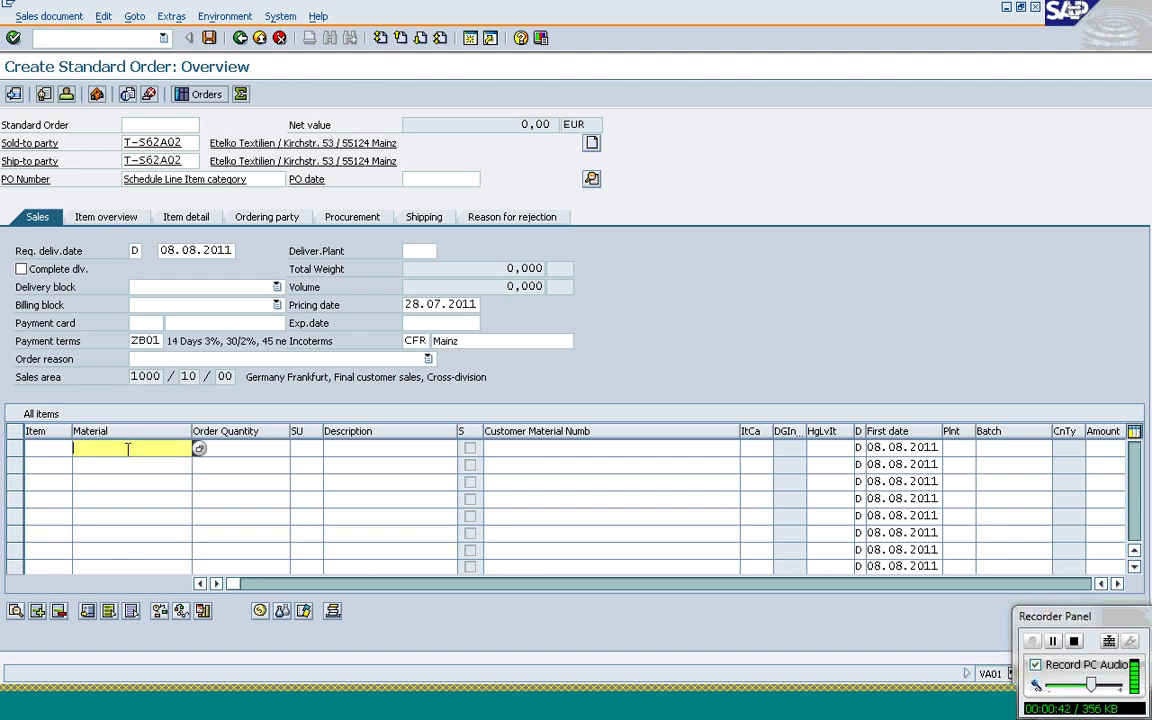
# Add material T-AT101 with an order quantity of 10 as the first order item
pyautogui.click(128, 449)
pyautogui.press('Return')
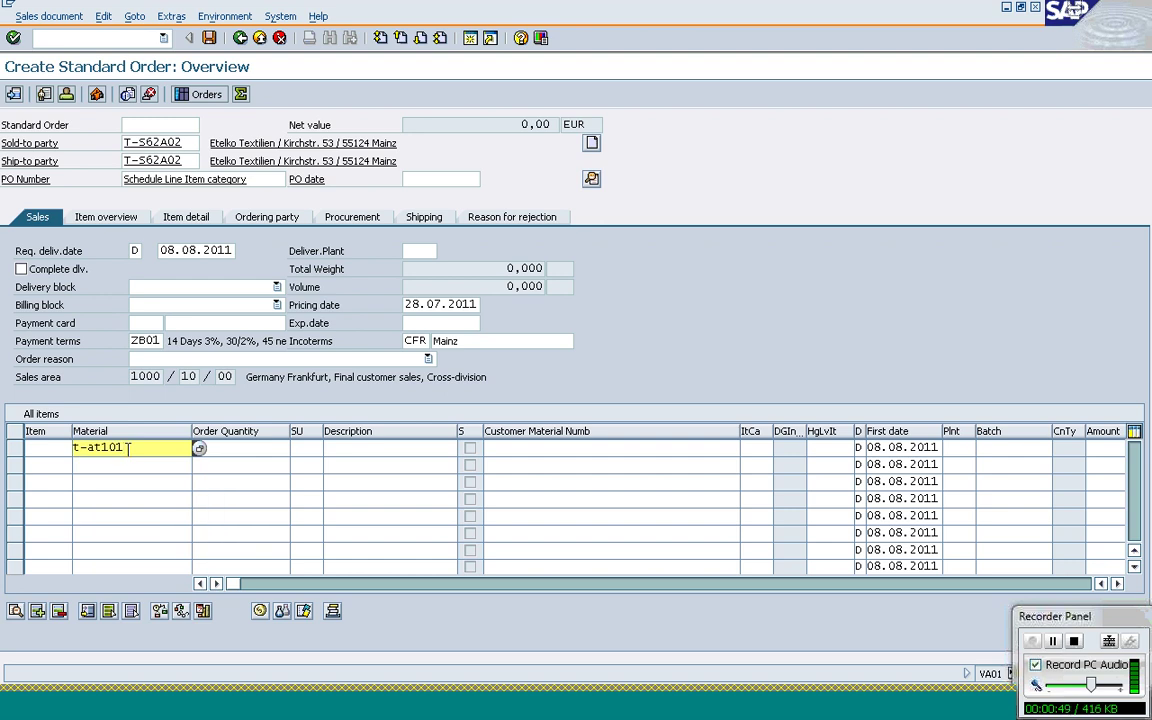
pyautogui.press('Tab')
pyautogui.write('1')
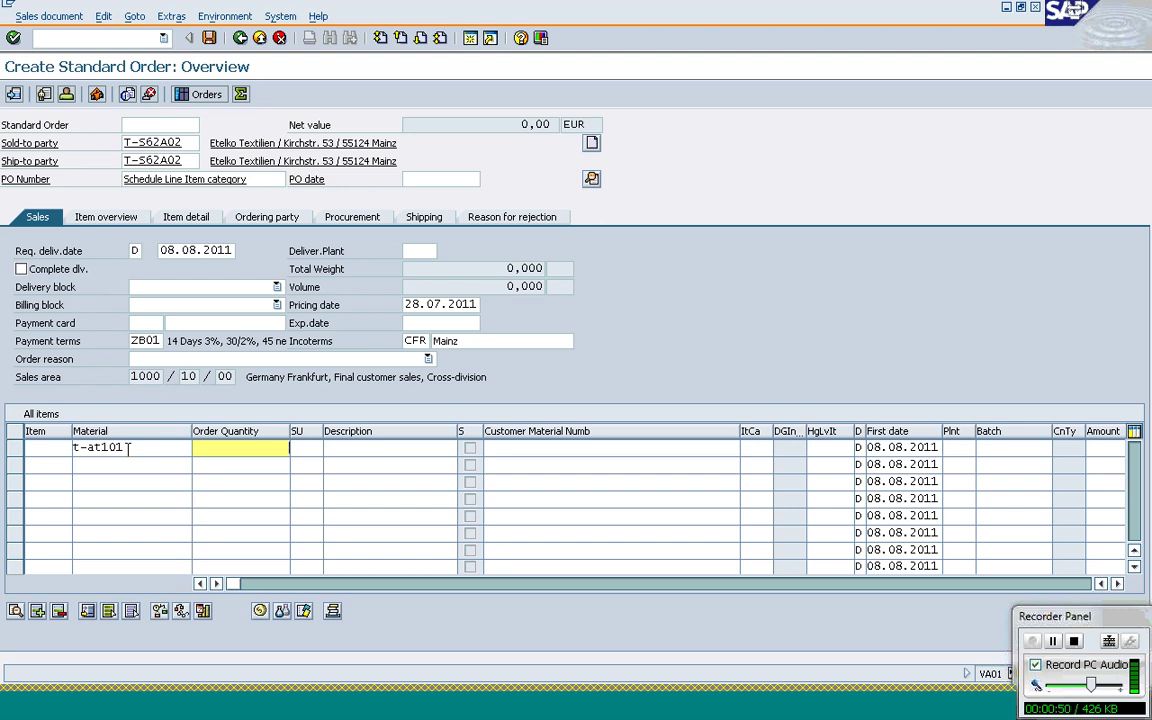
pyautogui.write('0')
pyautogui.click(128, 450)
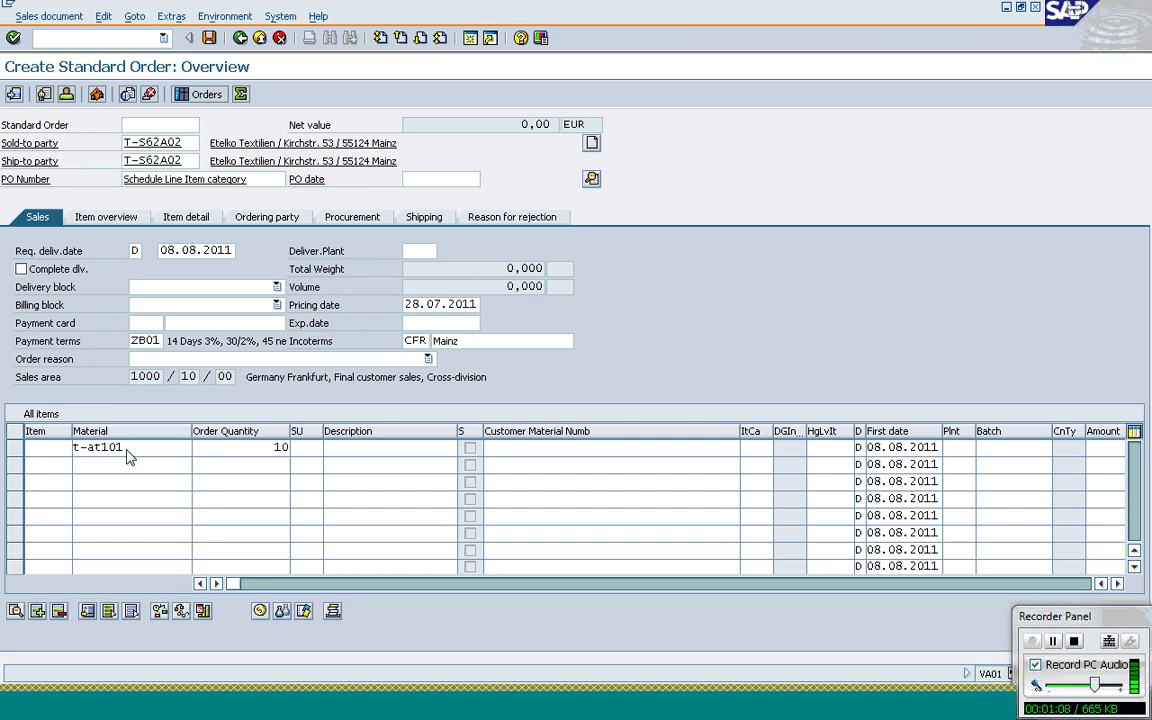
pyautogui.press('Return')
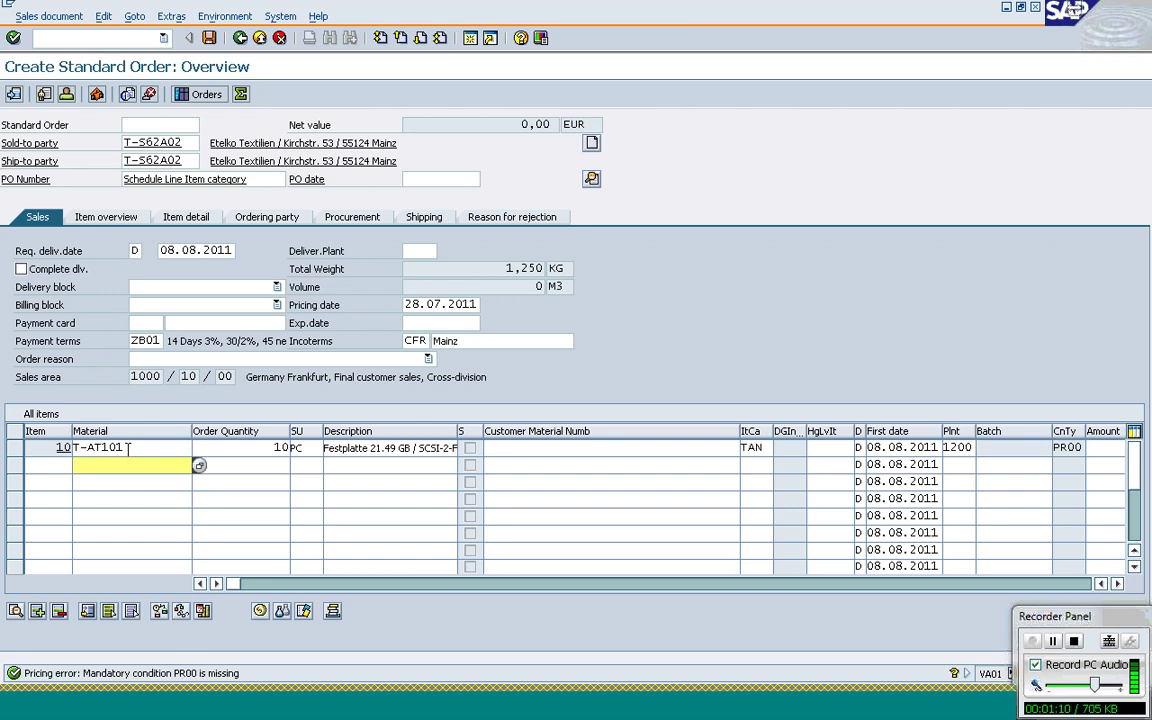
# Add pricing condition PR00 with an amount of 395 to item 10 and return to the order overview
pyautogui.click(15, 448)
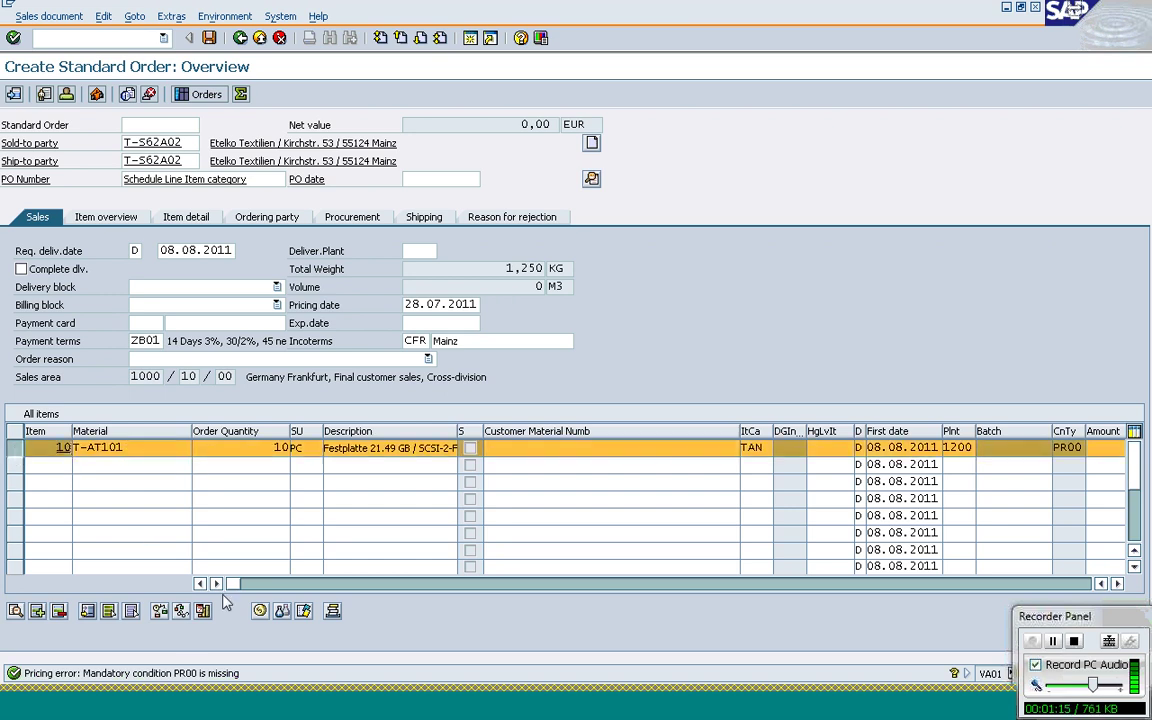
pyautogui.click(260, 611)
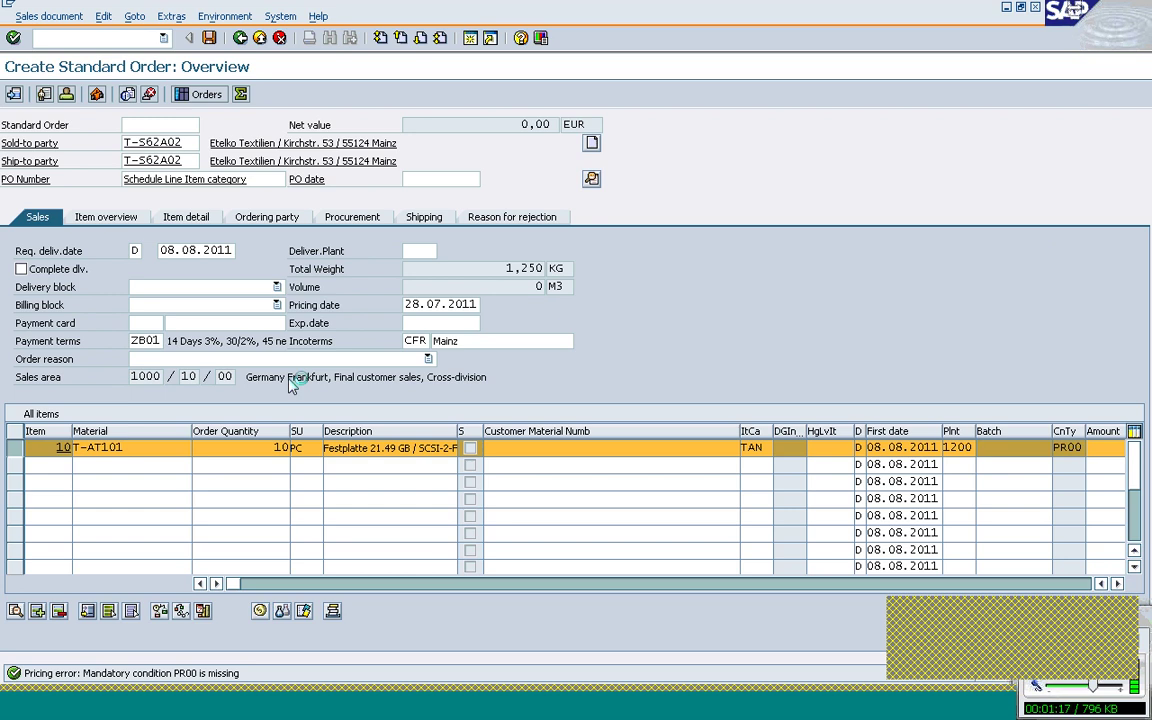
pyautogui.write('PR00')
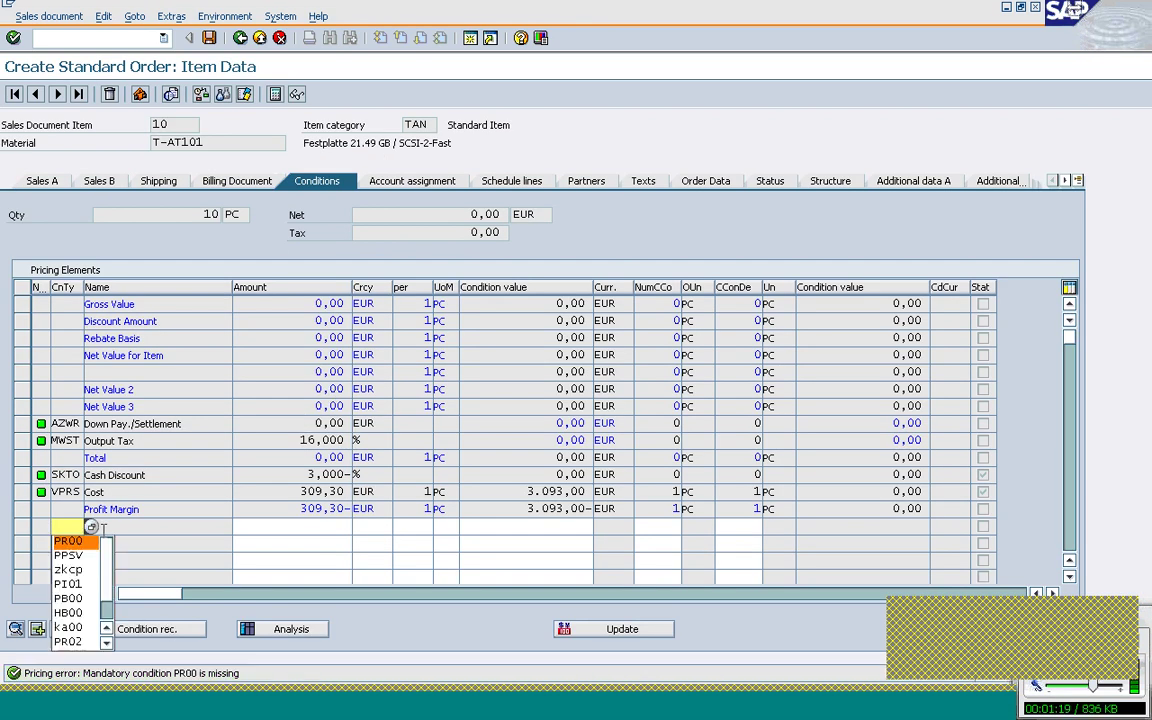
pyautogui.press('Tab')
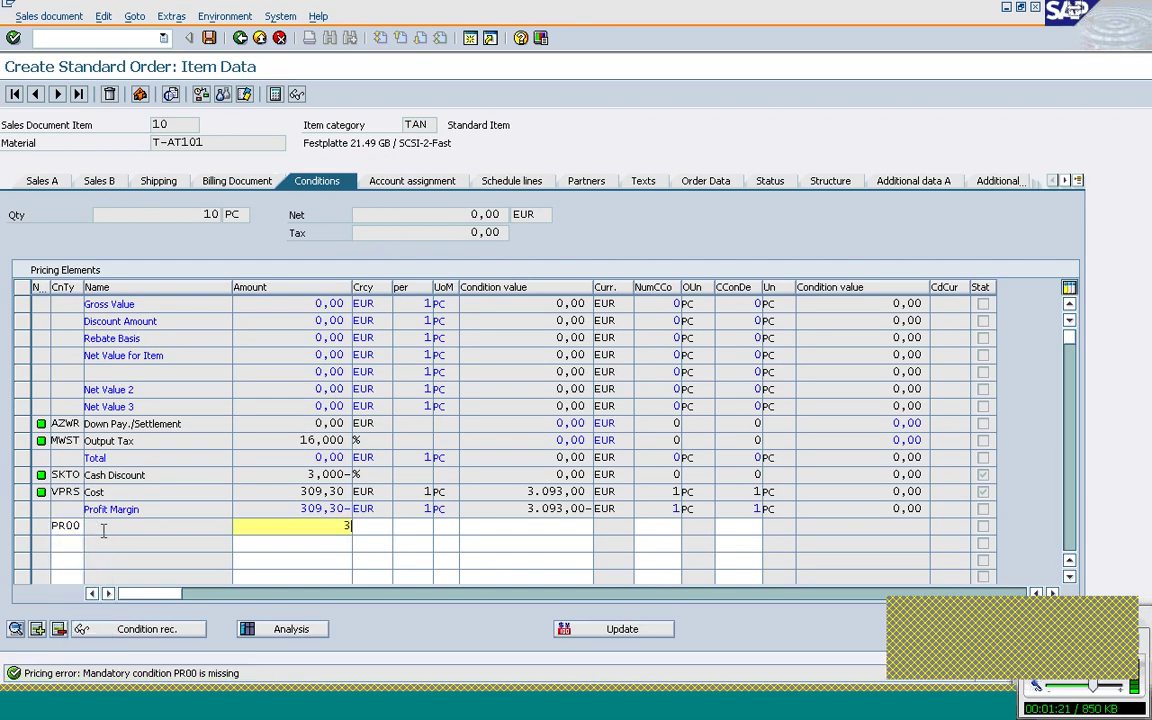
pyautogui.write('38')
pyautogui.write('5')
pyautogui.press('Return')
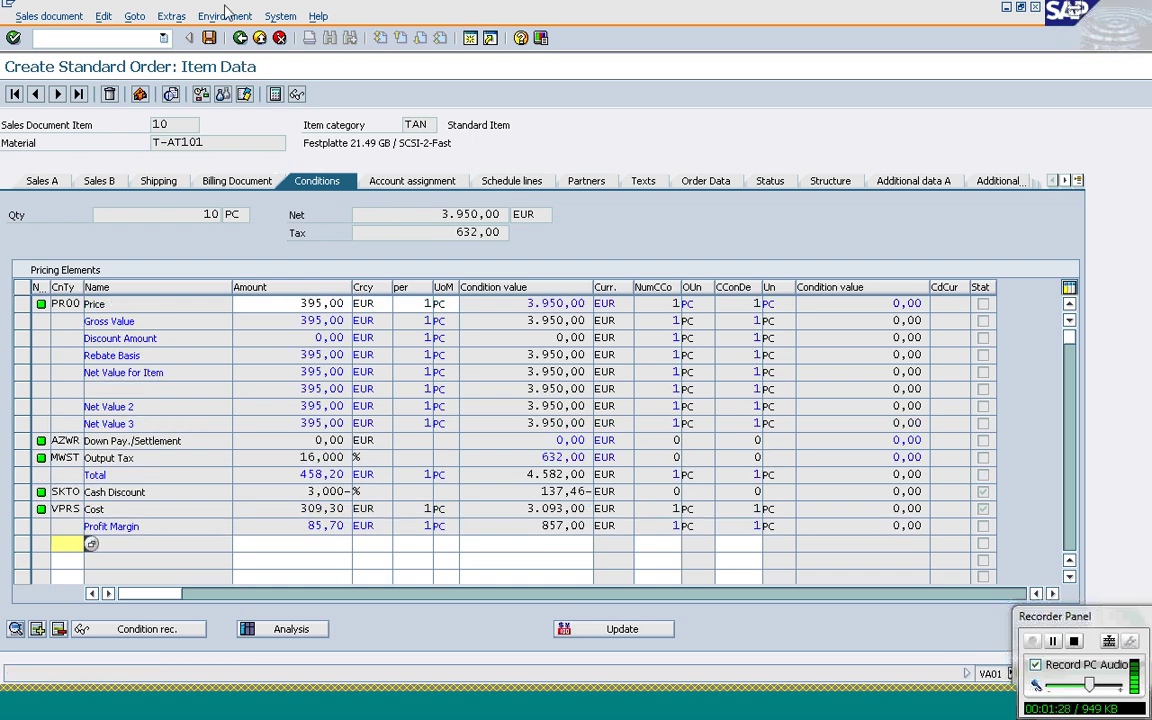
pyautogui.click(240, 40)
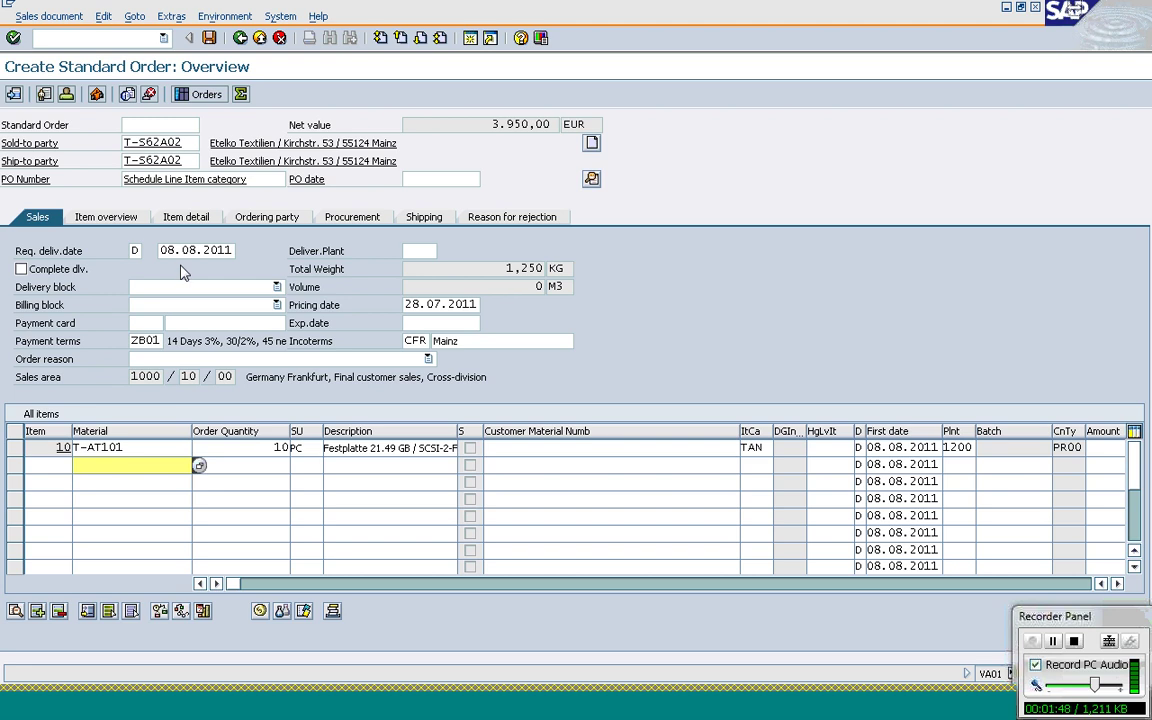
# Check the order's requested delivery date and display the schedule lines of item 10
pyautogui.moveTo(162, 250); pyautogui.dragTo(240, 251)
pyautogui.click(235, 251)
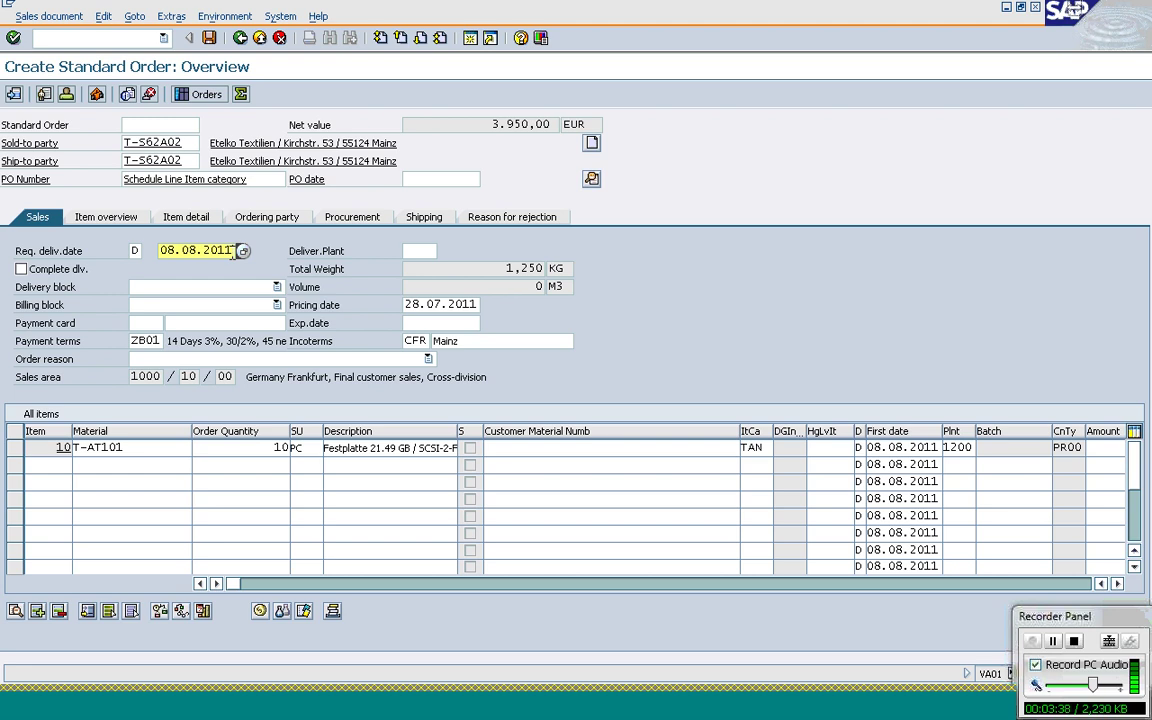
pyautogui.click(18, 452)
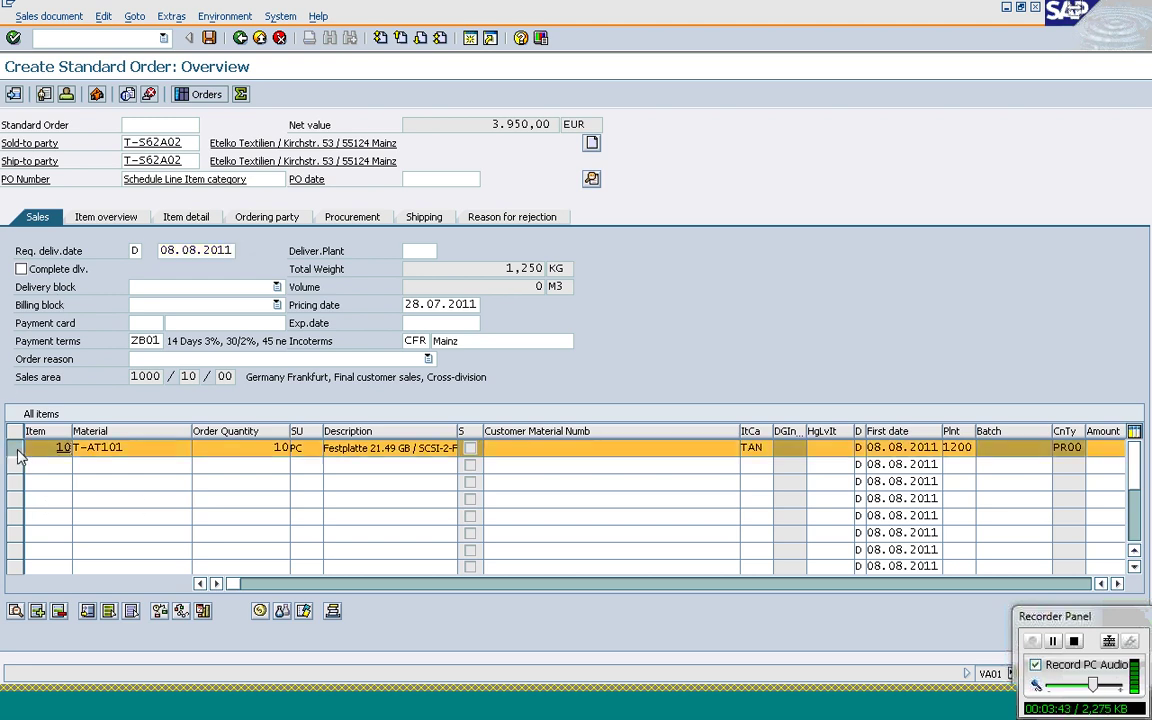
pyautogui.click(204, 612)
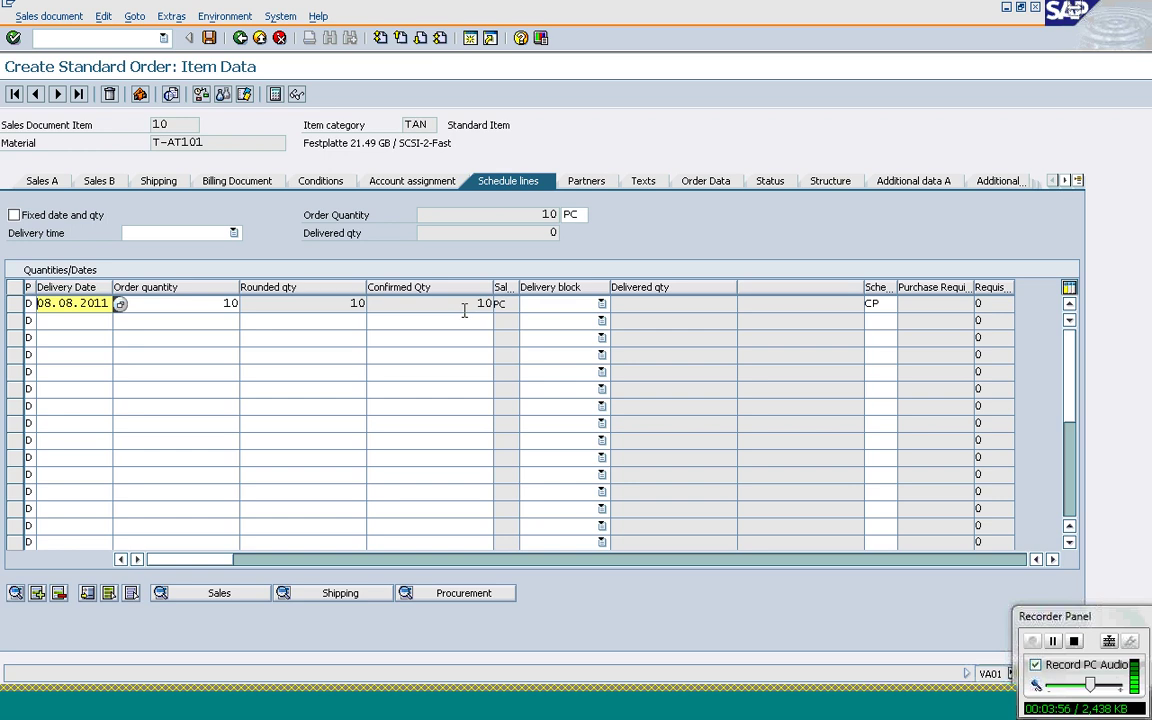
# Check the schedule line category of item 10's first schedule line, and review the order quantity in its detailed sales data
pyautogui.click(16, 305)
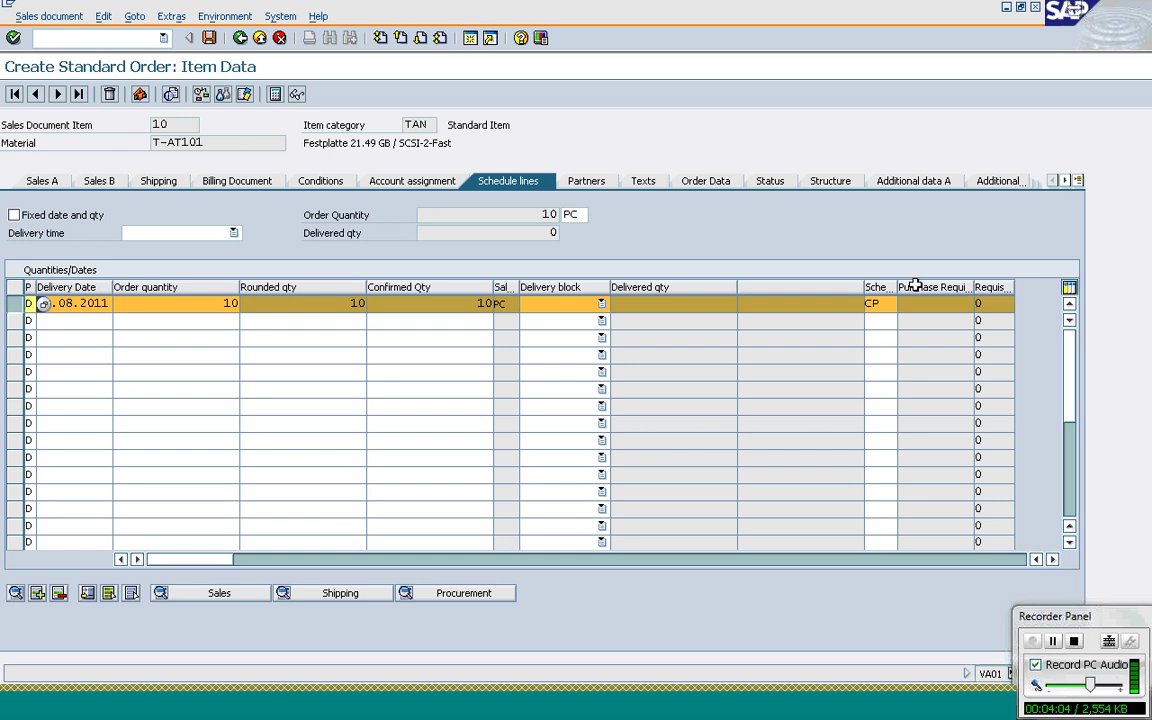
pyautogui.click(884, 304)
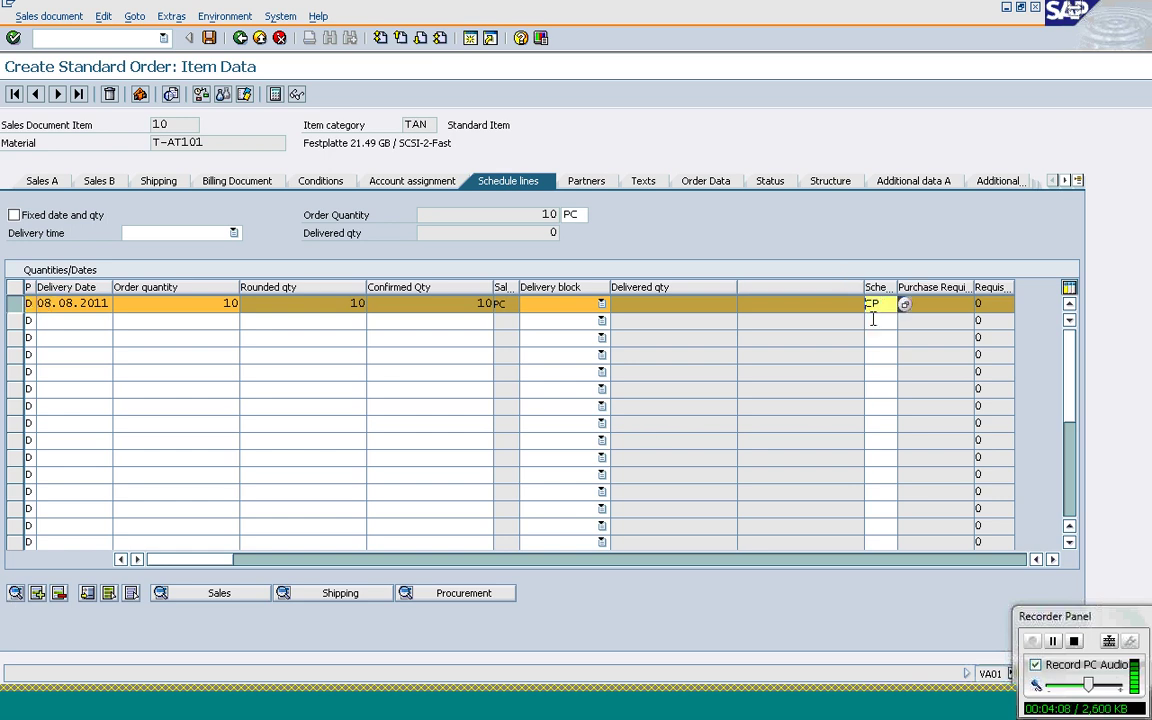
pyautogui.press('Home')
pyautogui.click(18, 594)
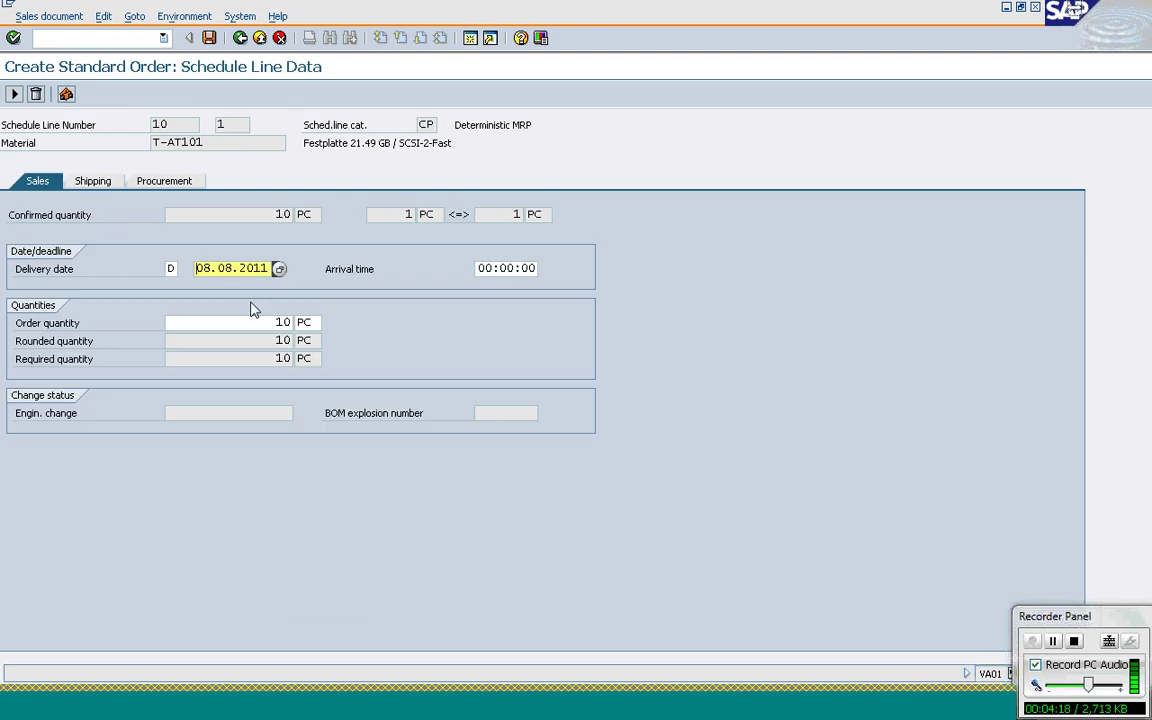
pyautogui.click(269, 323)
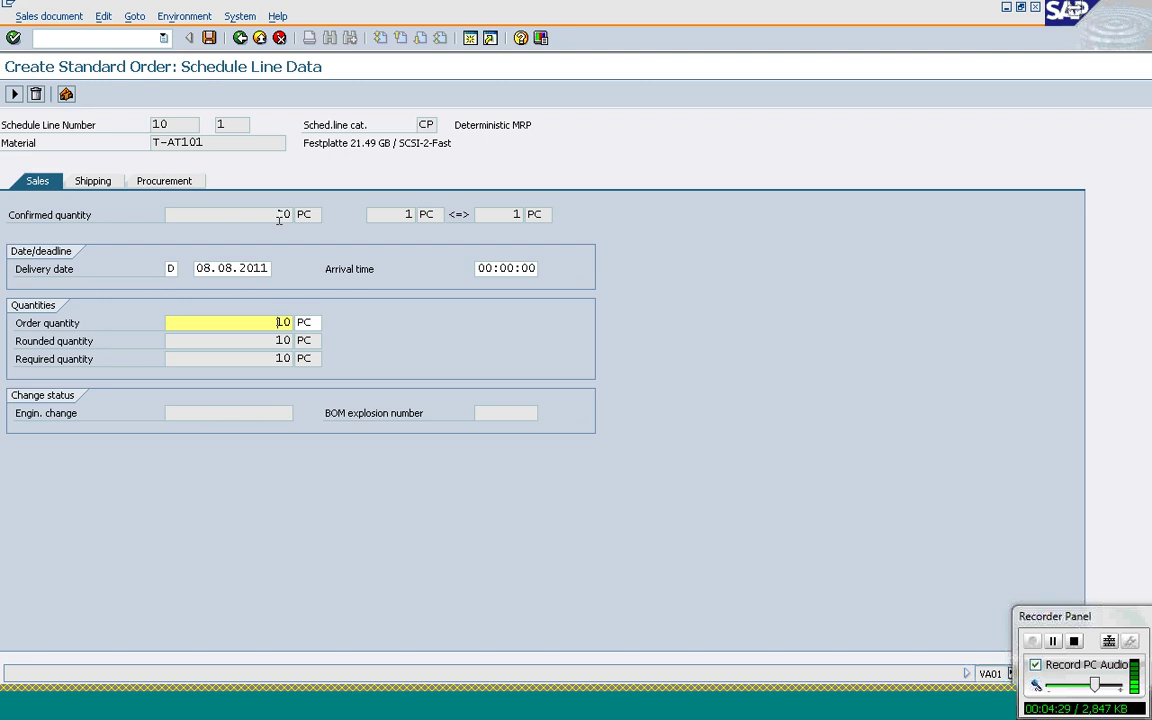
# Examine the schedule line's shipping data: delivery, goods issue, loading, material availability and transportation planning dates
pyautogui.click(86, 184)
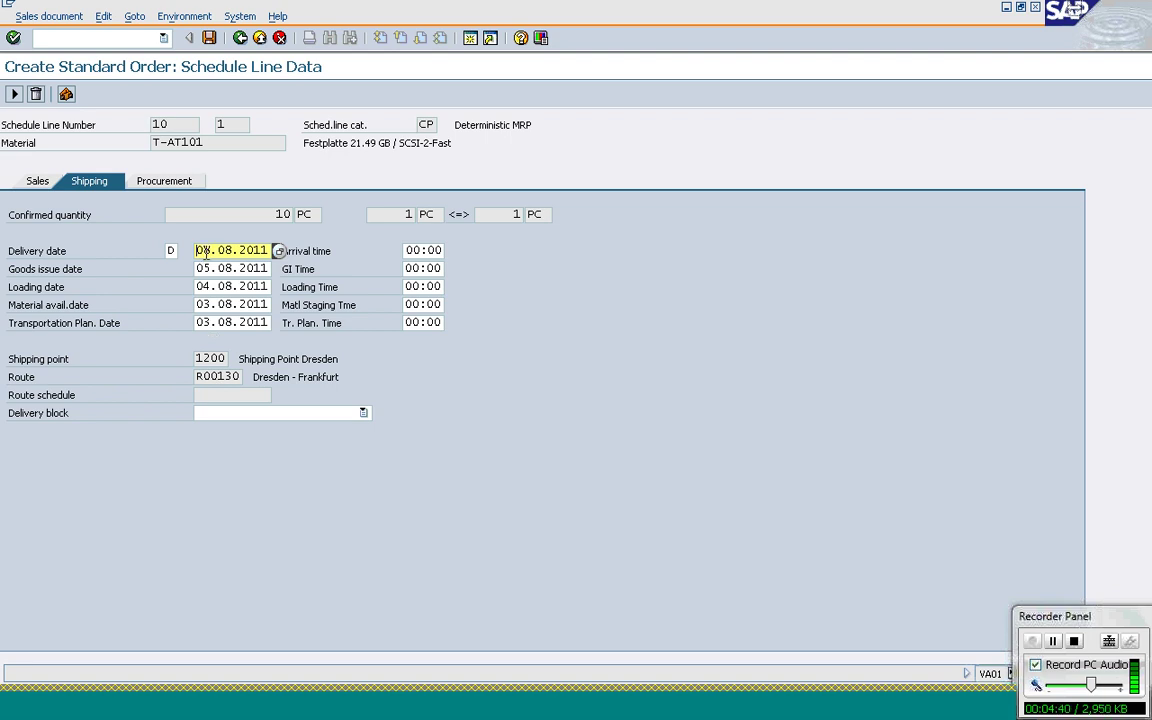
pyautogui.click(206, 323)
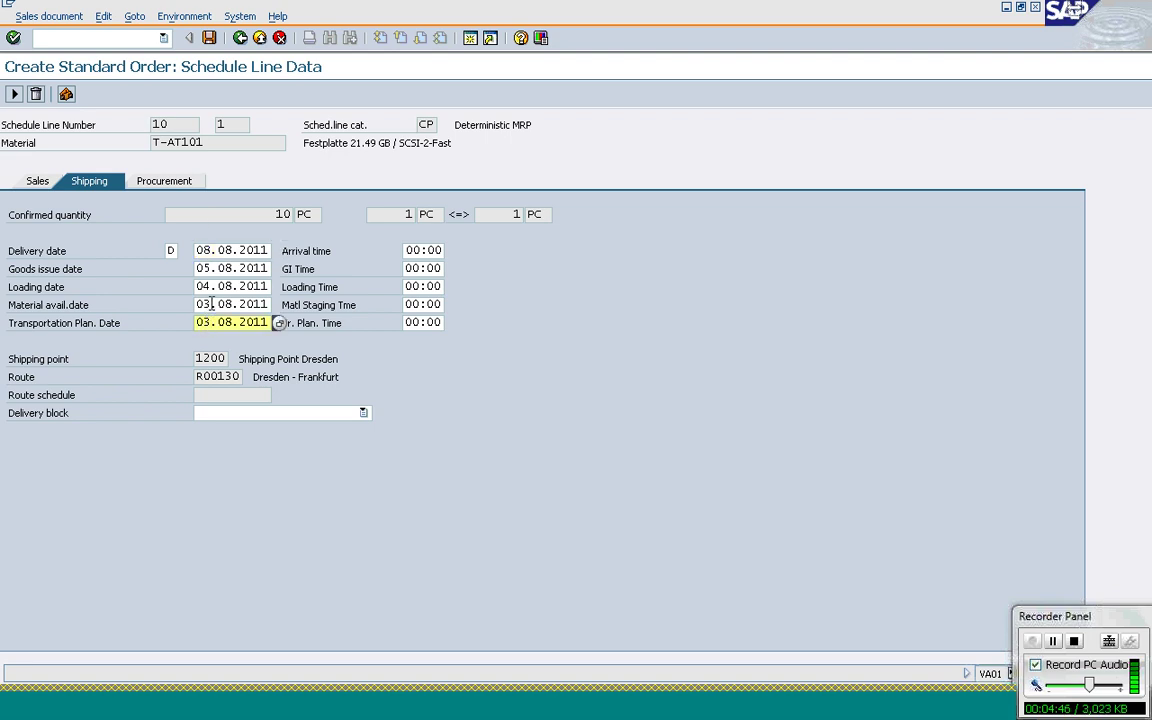
pyautogui.click(212, 304)
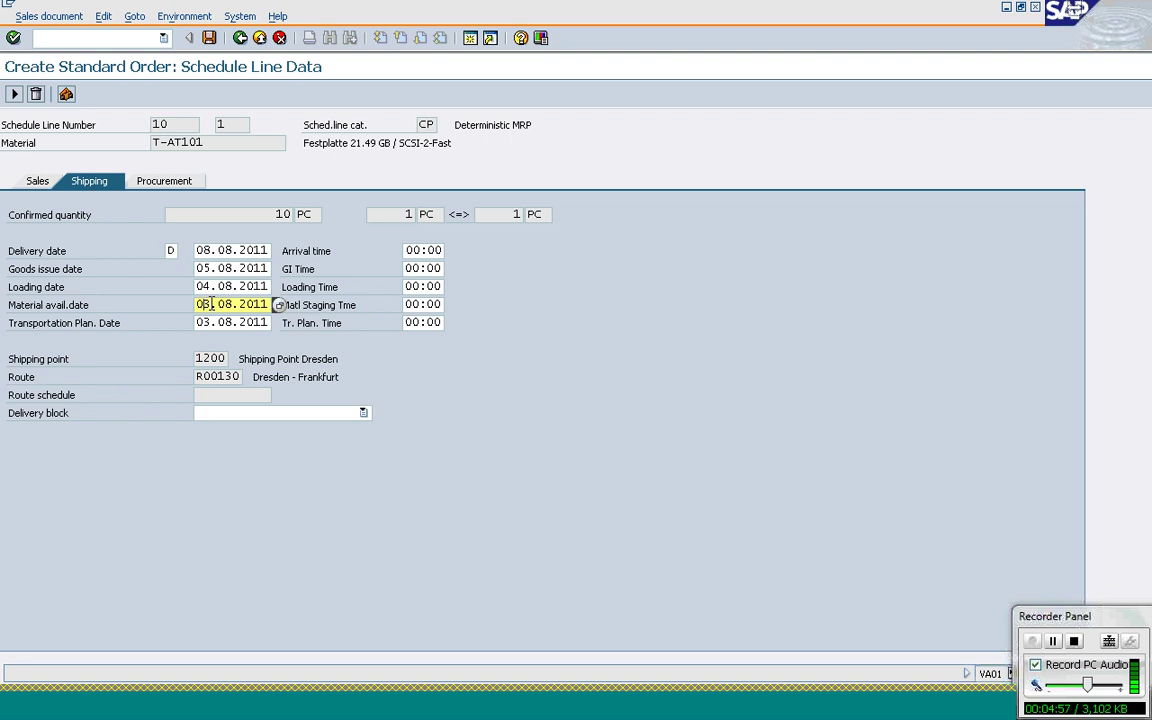
pyautogui.write('8')
pyautogui.write('8.0')
pyautogui.write('8')
pyautogui.click(206, 287)
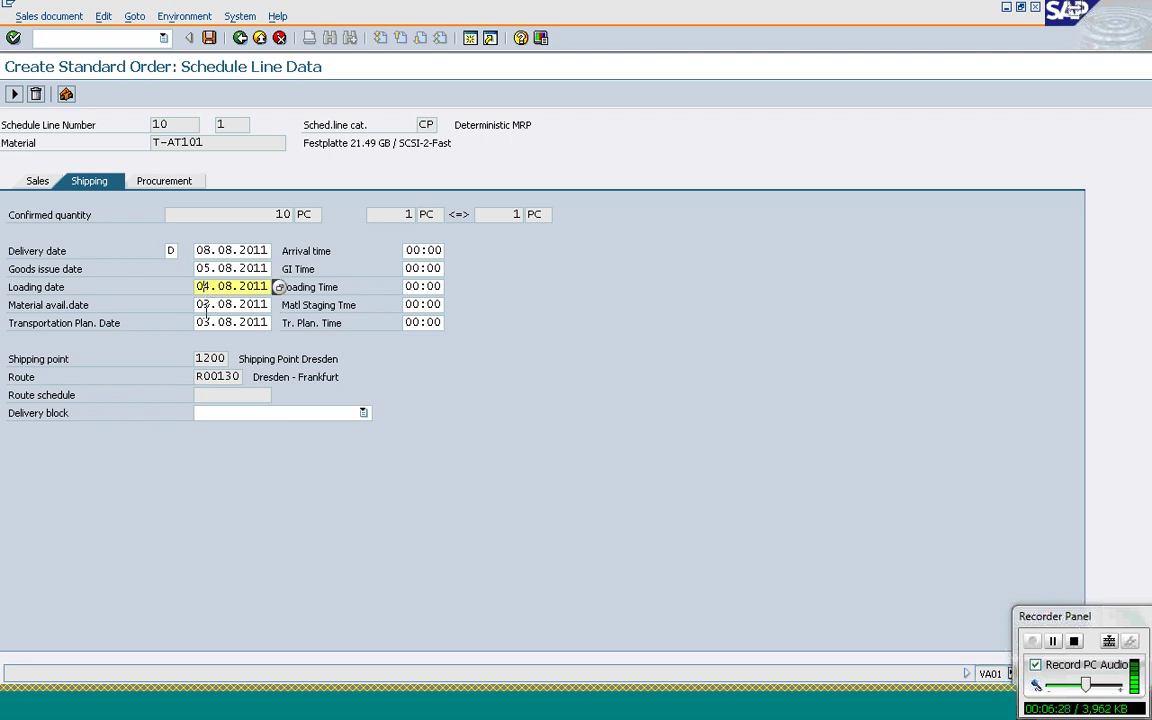
pyautogui.click(207, 306)
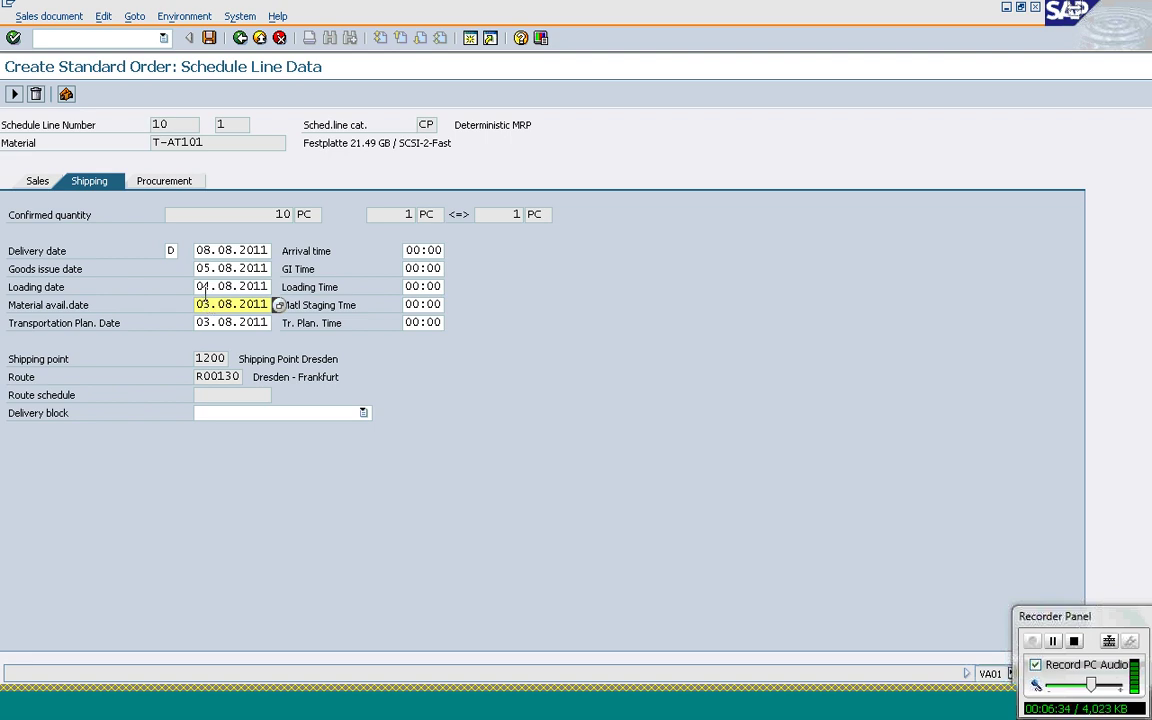
pyautogui.click(206, 288)
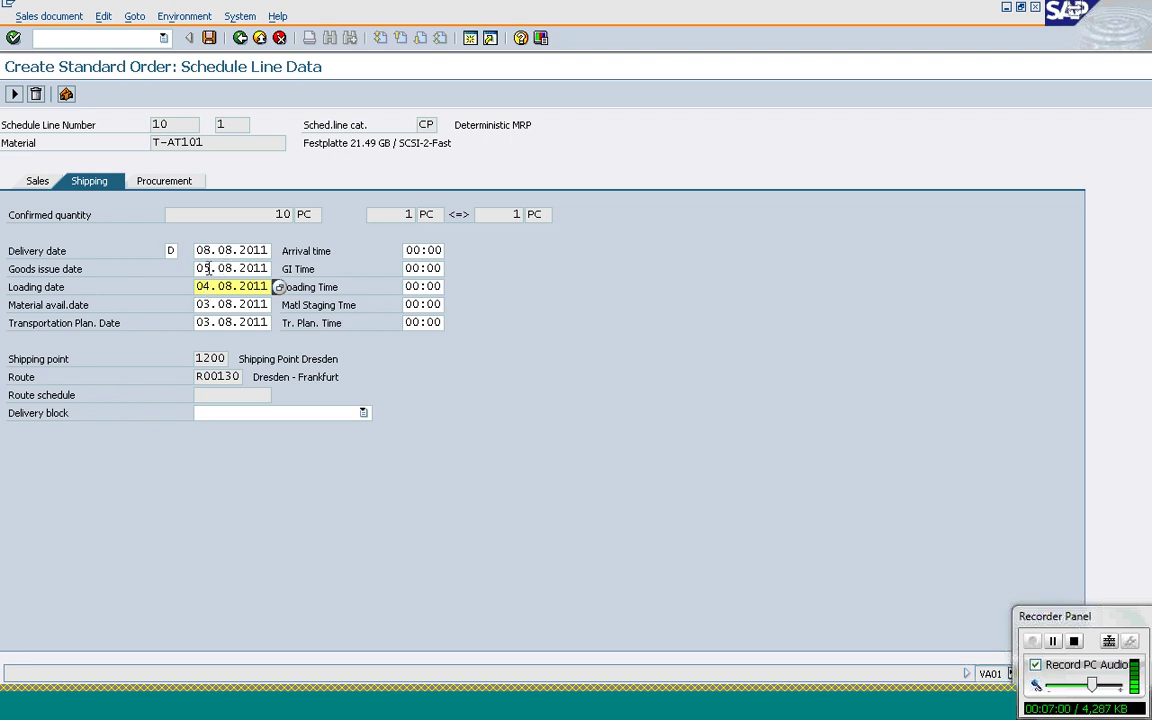
pyautogui.click(208, 269)
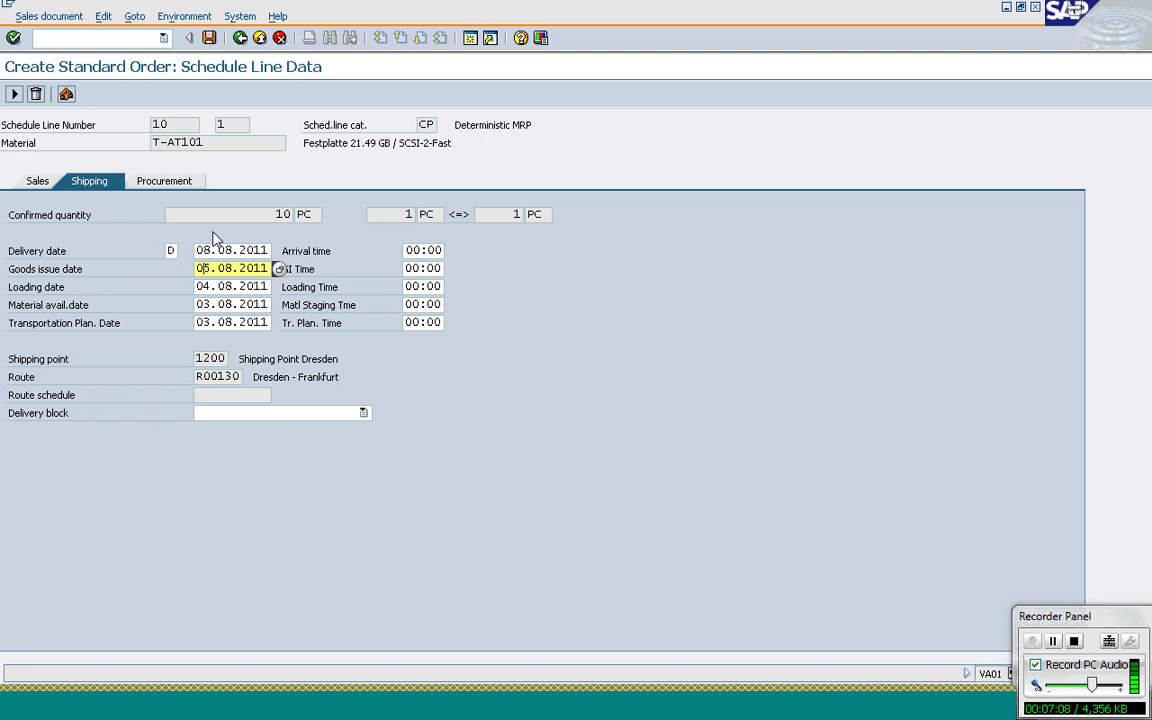
pyautogui.click(212, 251)
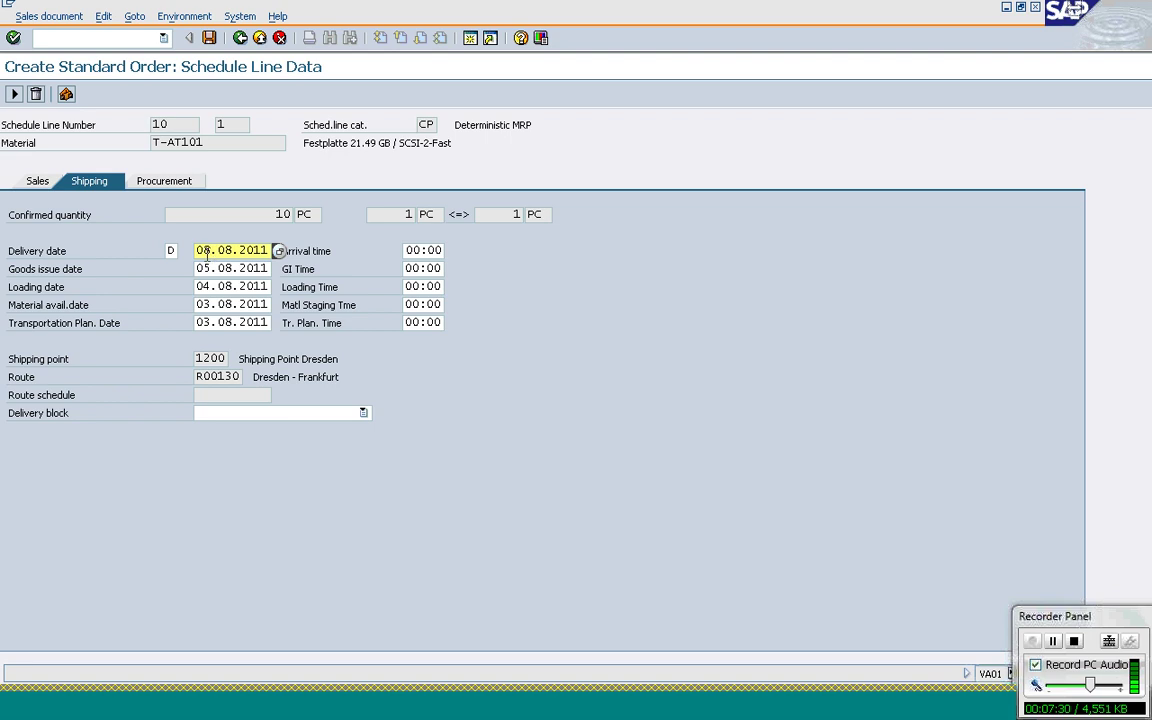
pyautogui.click(203, 268)
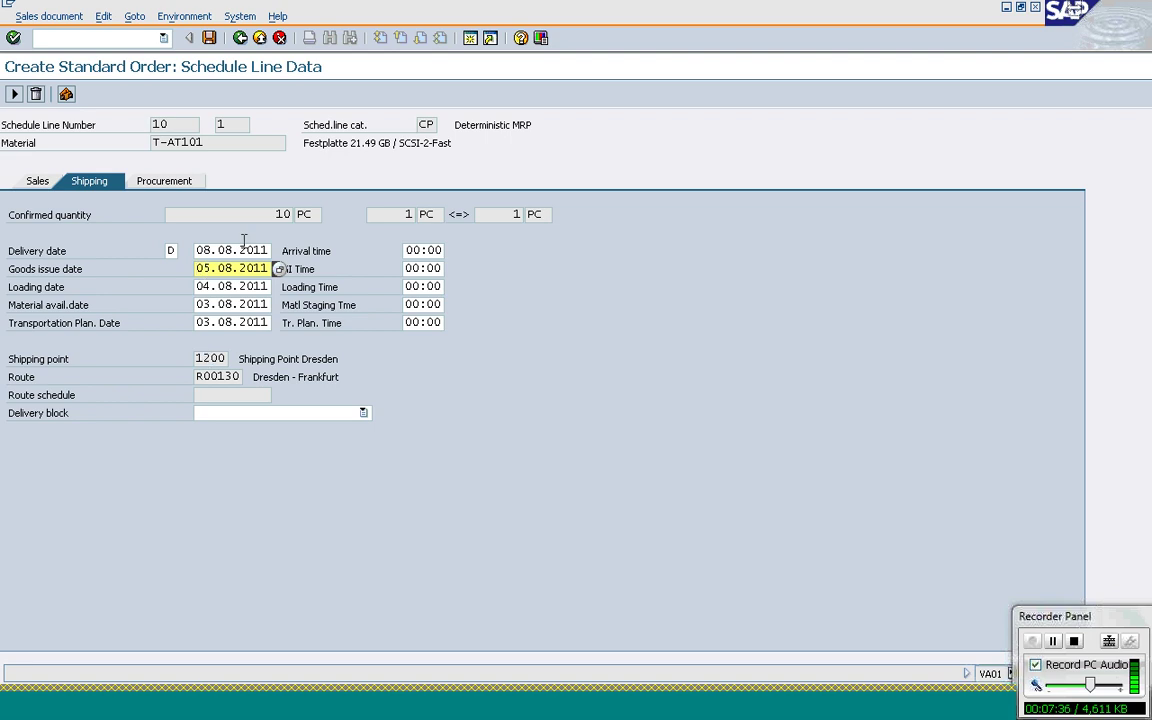
pyautogui.click(213, 287)
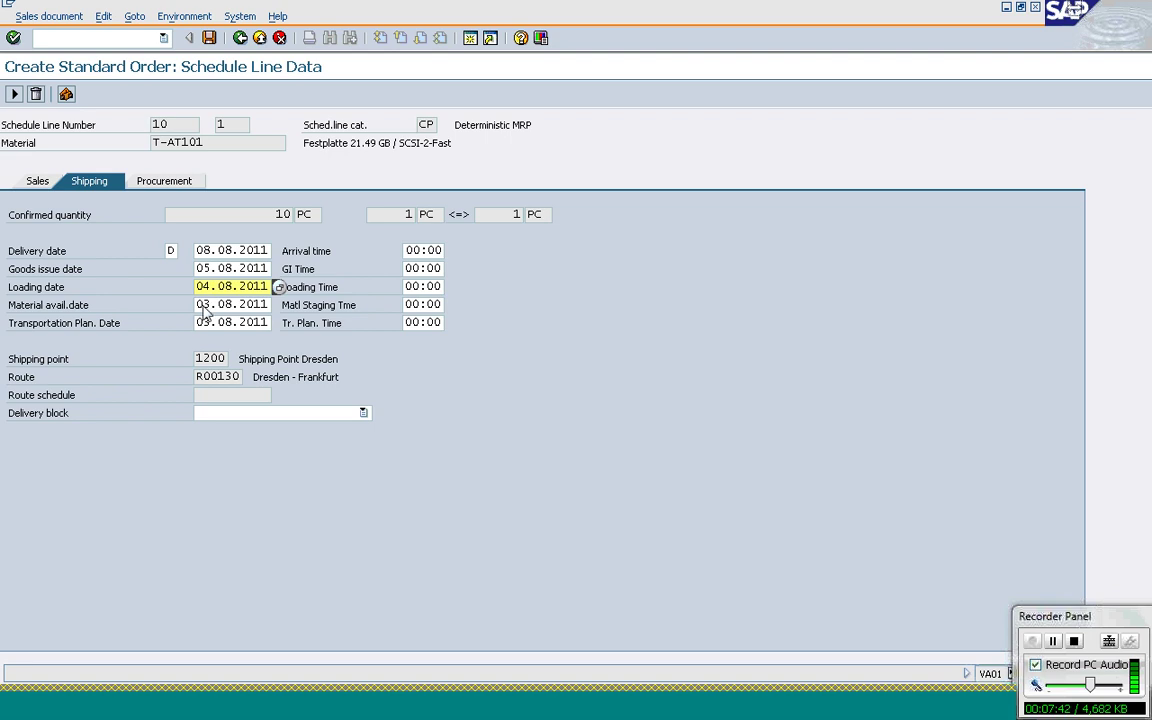
pyautogui.click(207, 323)
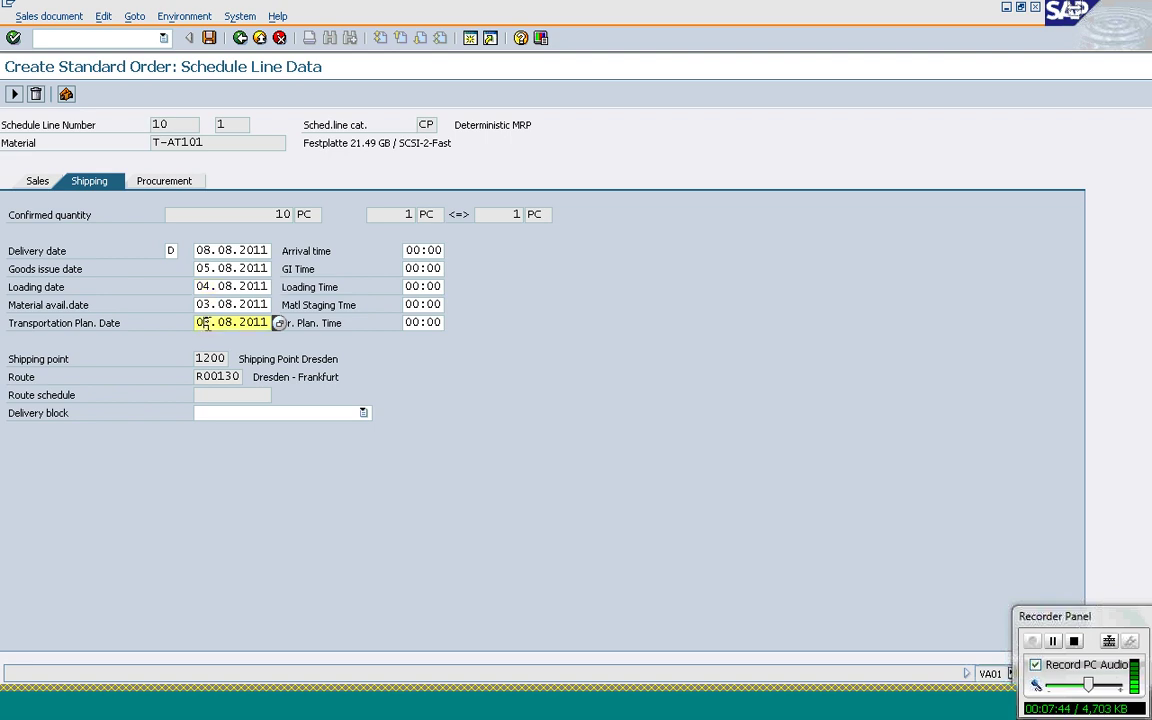
pyautogui.click(207, 251)
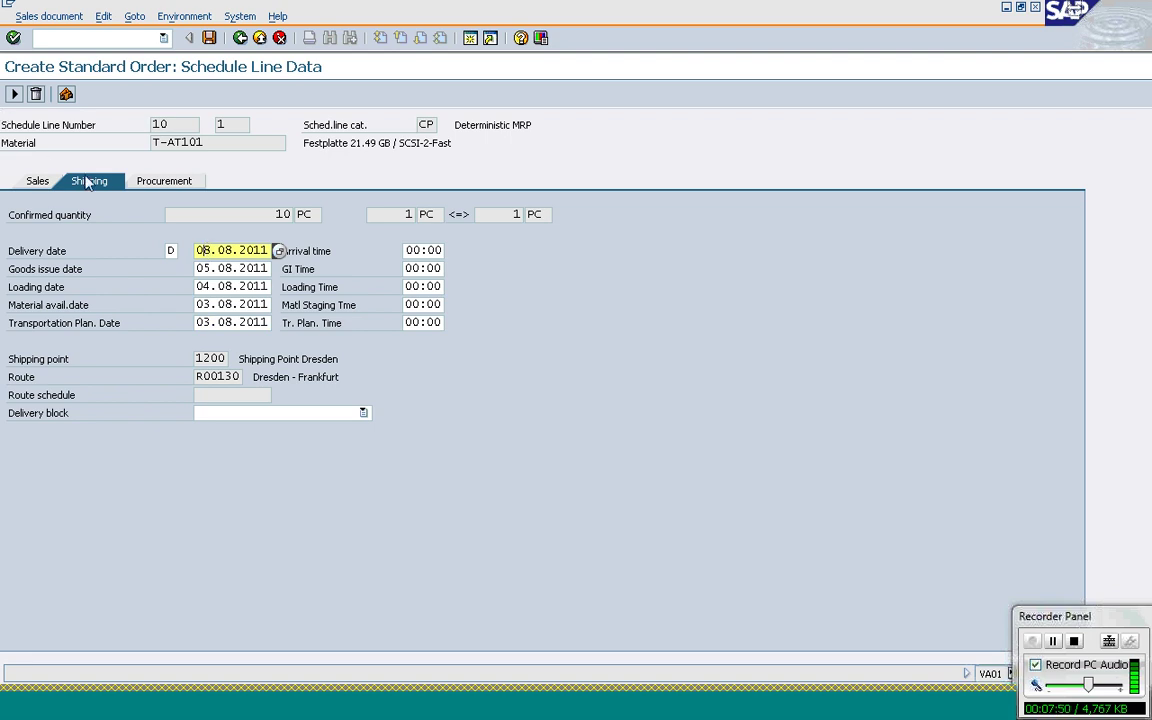
pyautogui.click(220, 287)
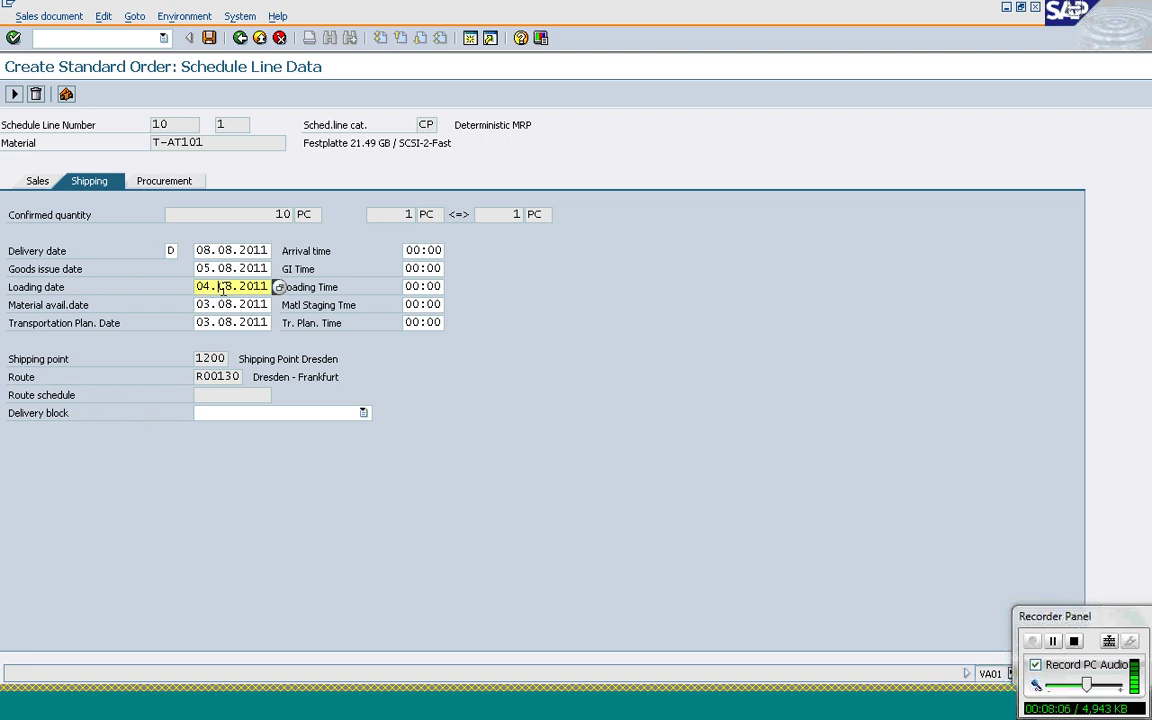
# Review the schedule line's procurement data and recheck its shipping data, then return to the order overview
pyautogui.click(145, 185)
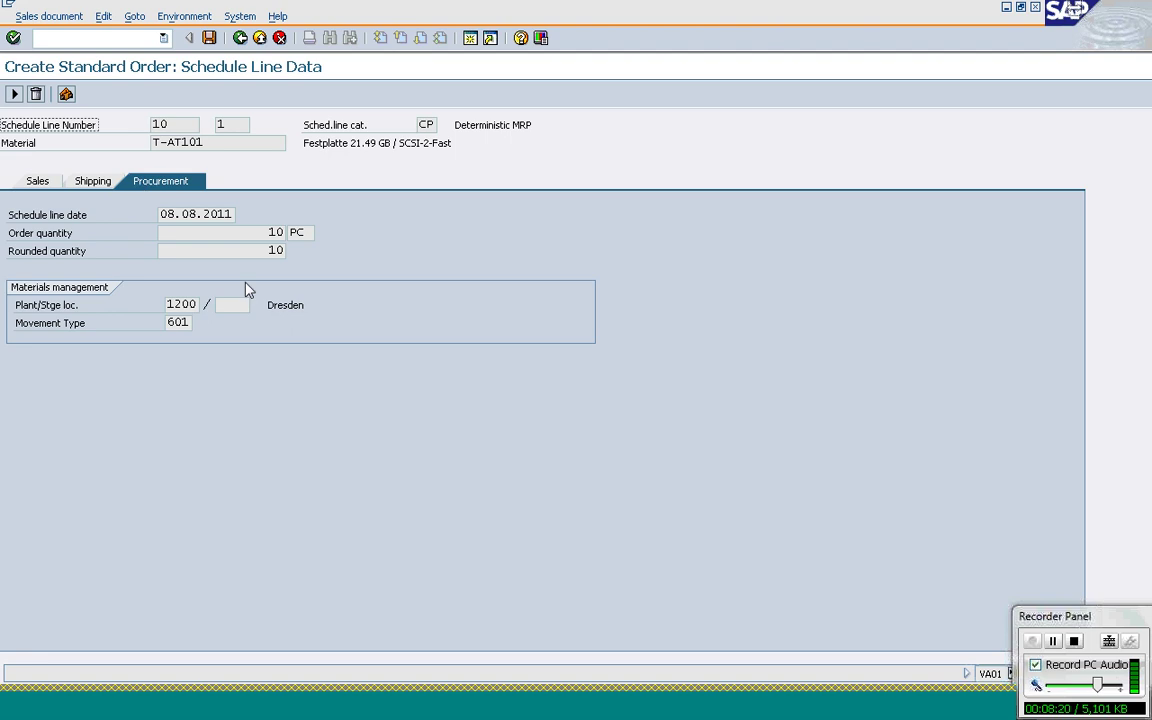
pyautogui.click(209, 234)
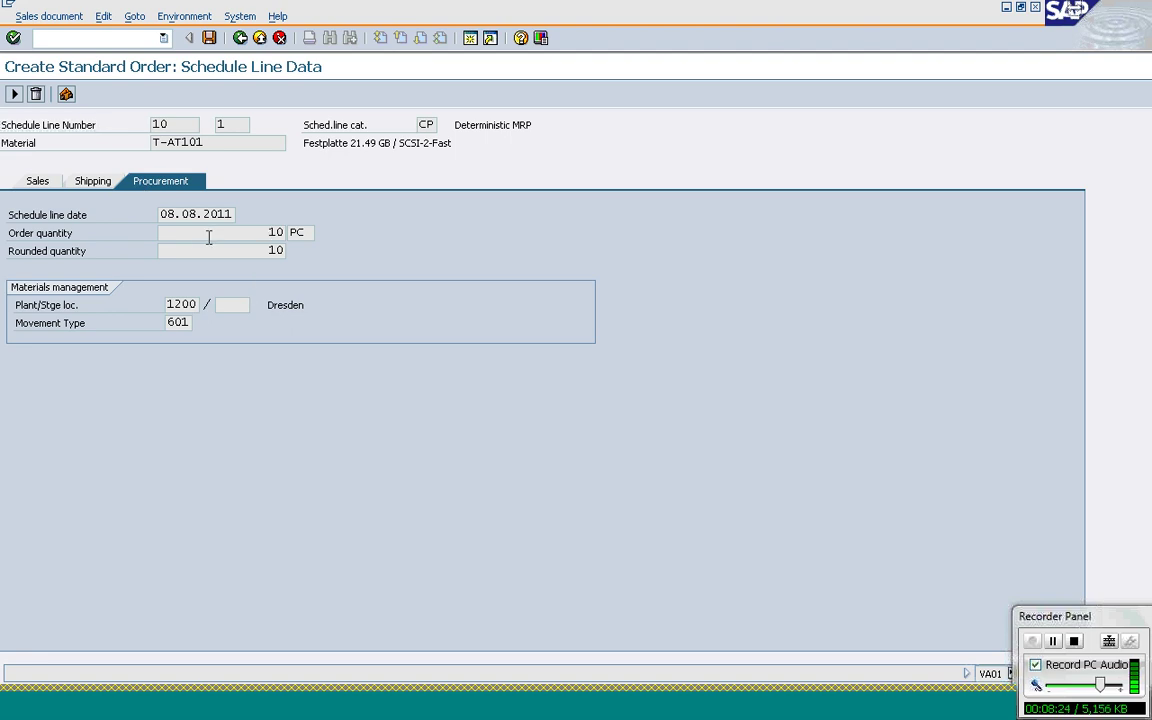
pyautogui.click(36, 183)
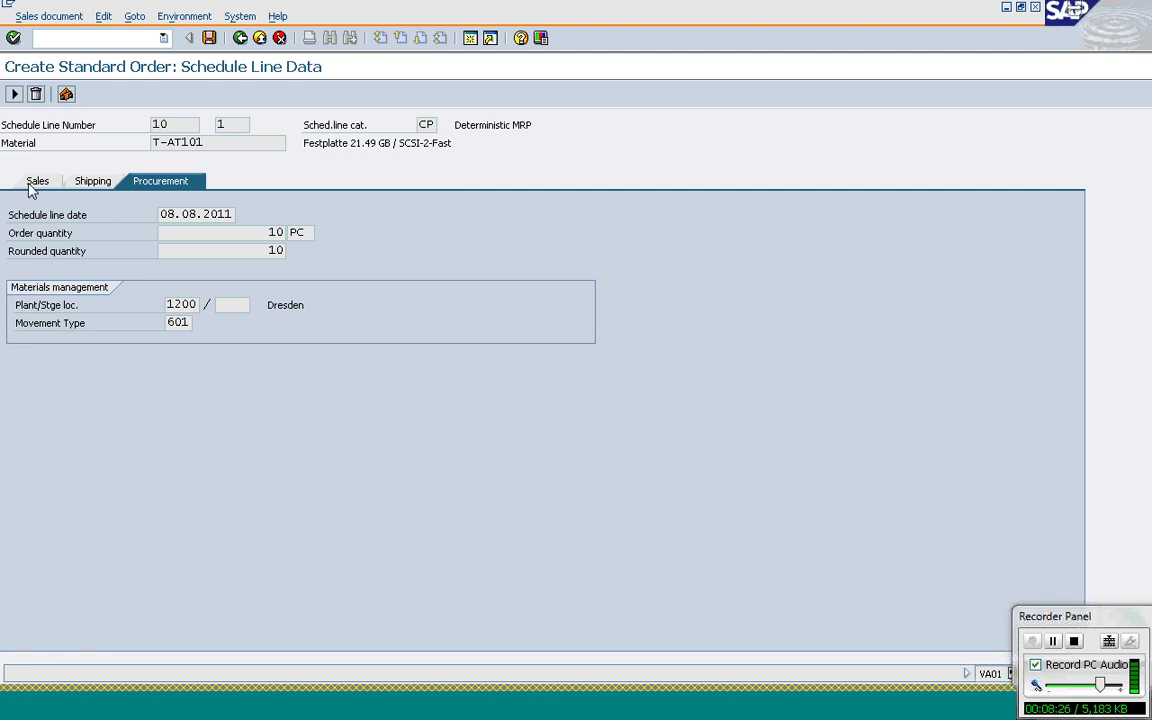
pyautogui.click(95, 184)
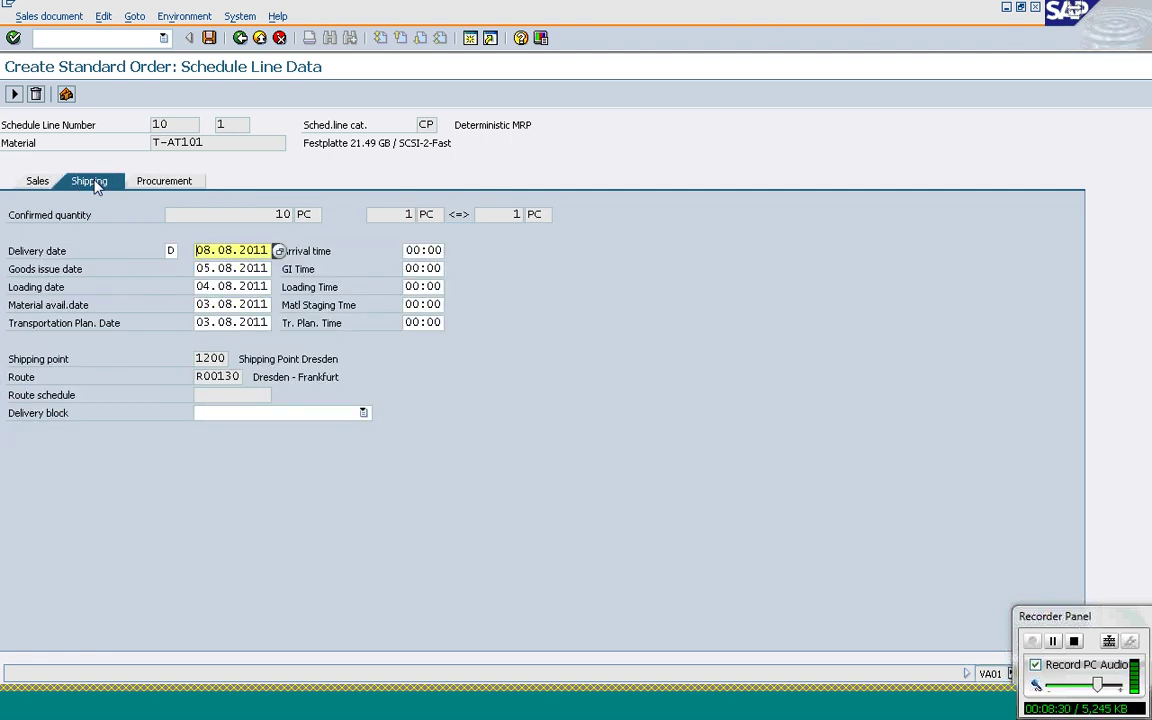
pyautogui.click(240, 38)
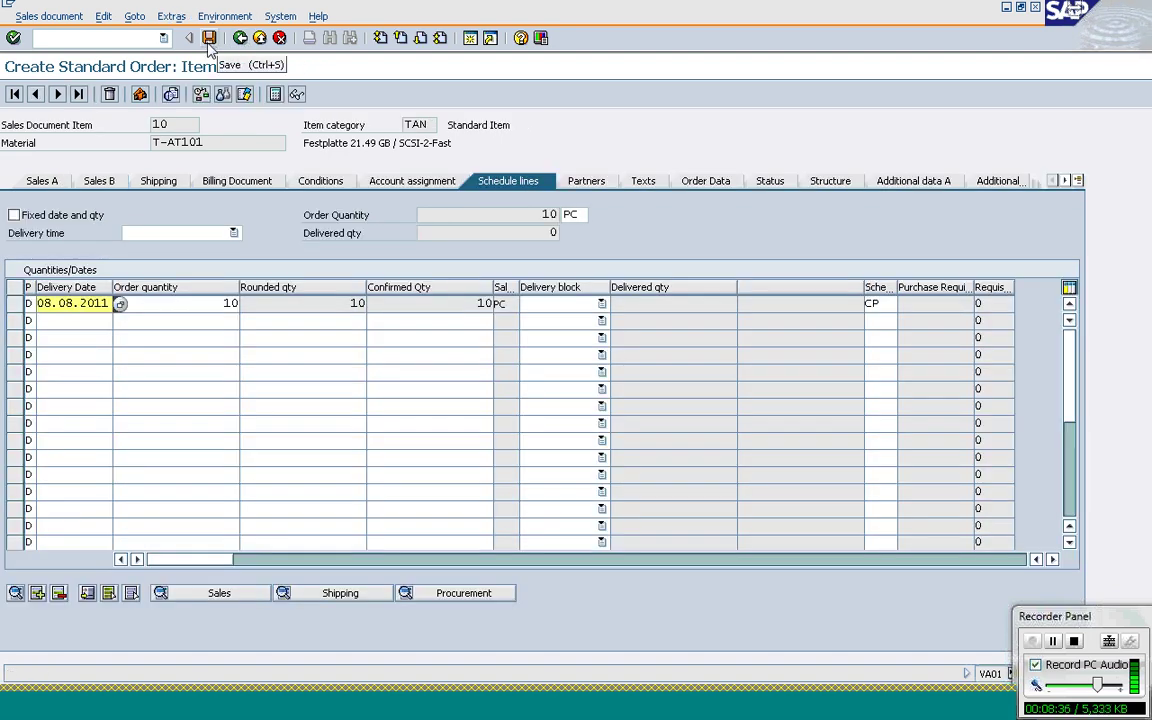
pyautogui.click(240, 38)
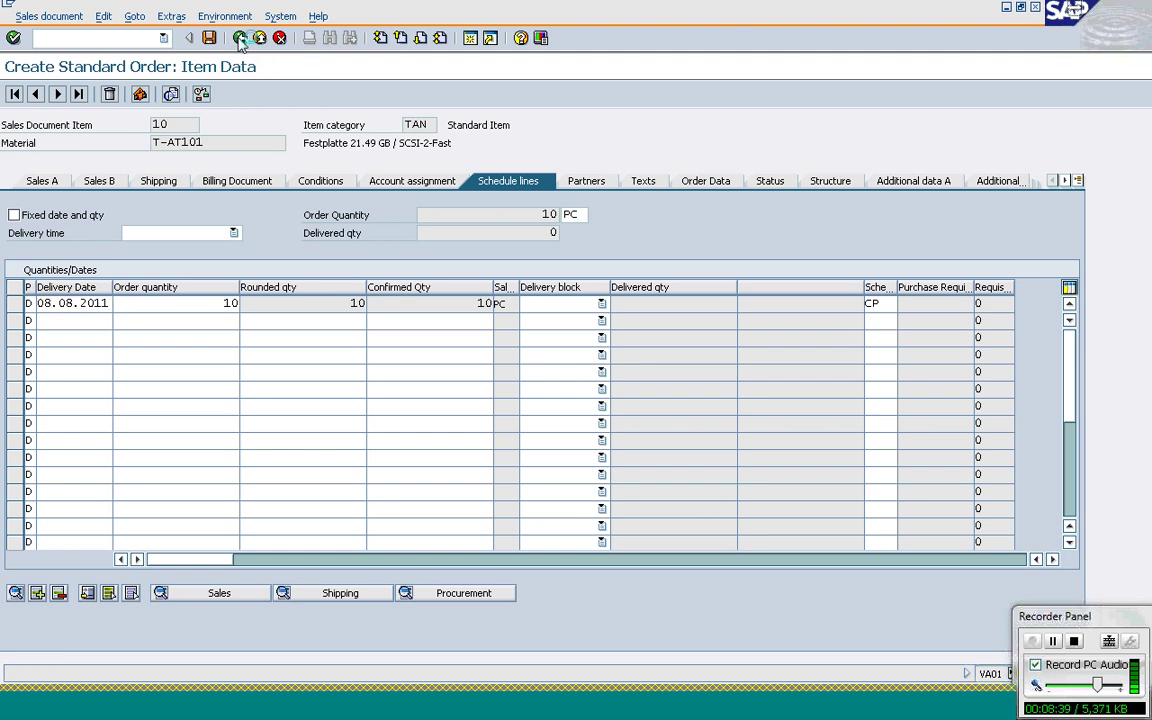
# Add a second order item with material T-AT102, quantity 10 and item category TAS
pyautogui.write('t')
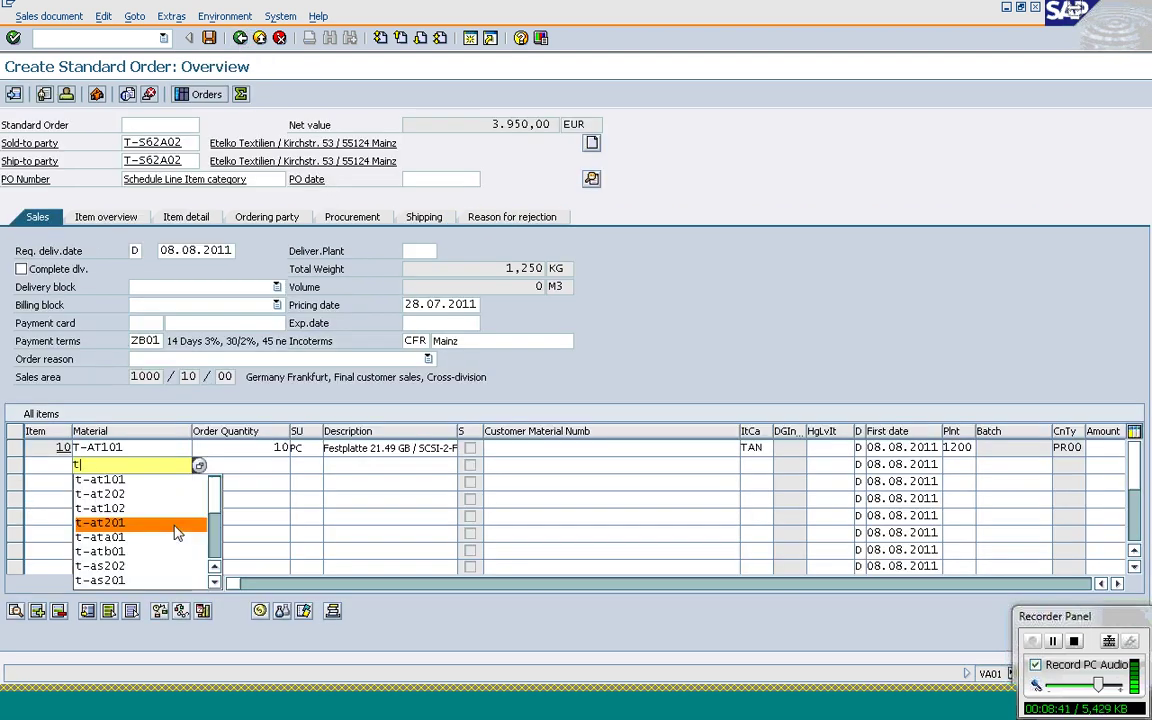
pyautogui.write('-at102')
pyautogui.press('Tab')
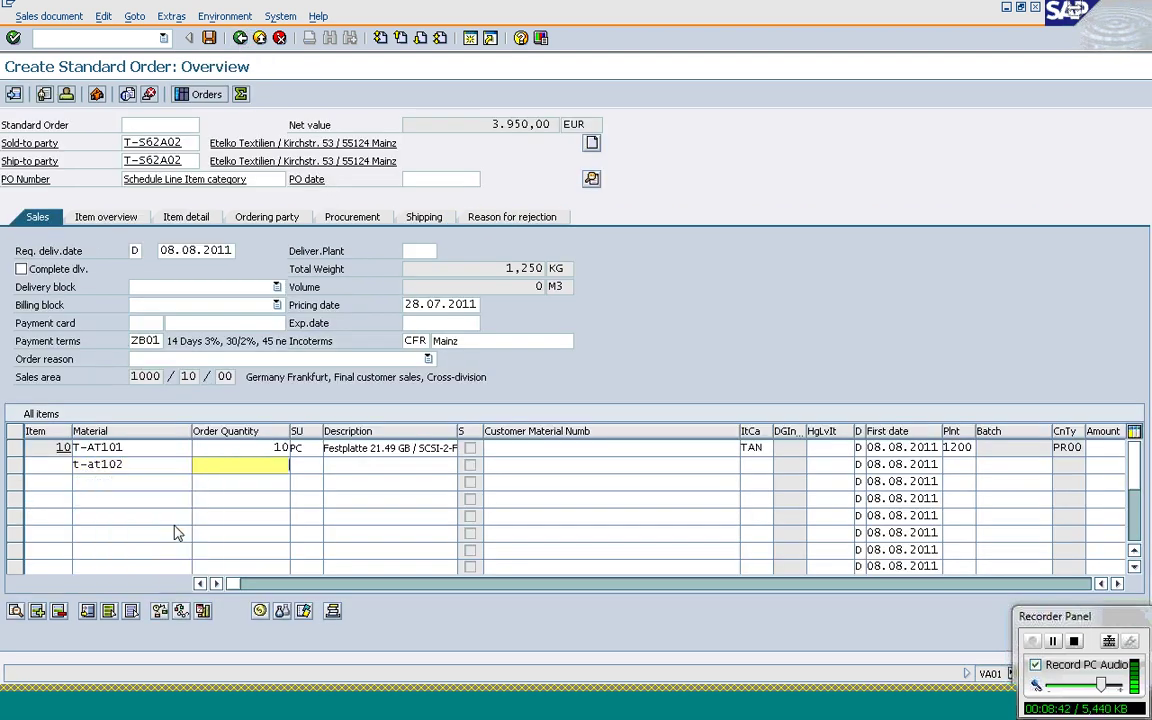
pyautogui.write('10')
pyautogui.click(762, 466)
pyautogui.write('ta')
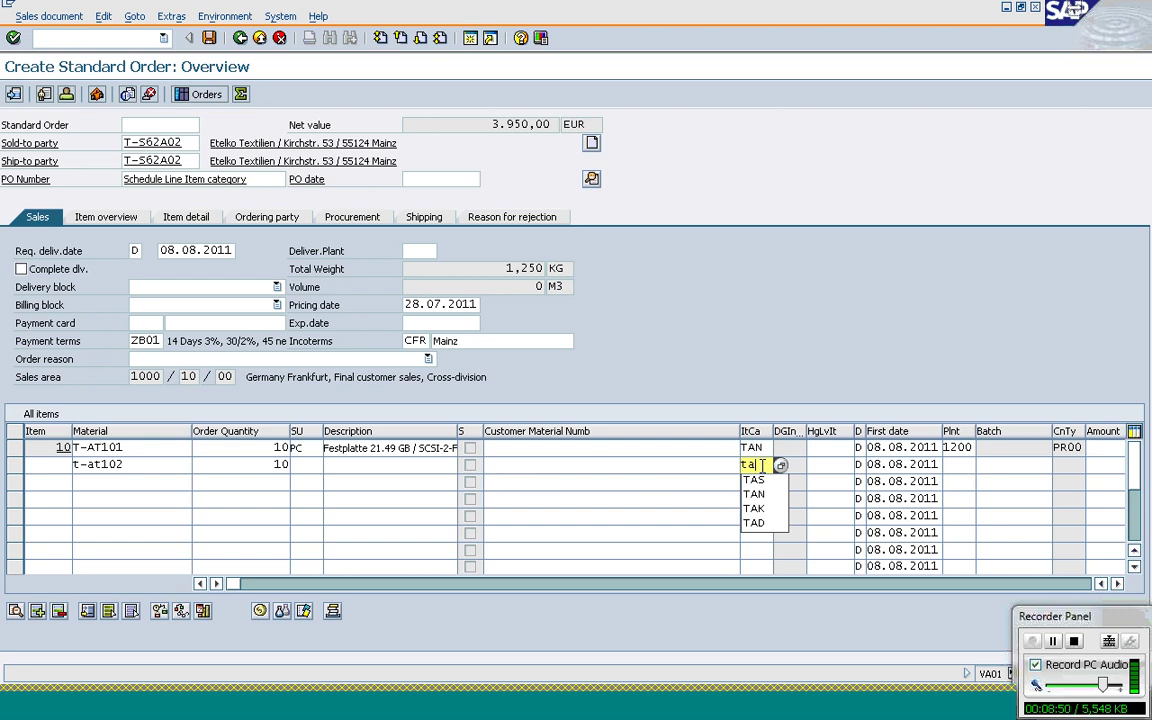
pyautogui.write('s')
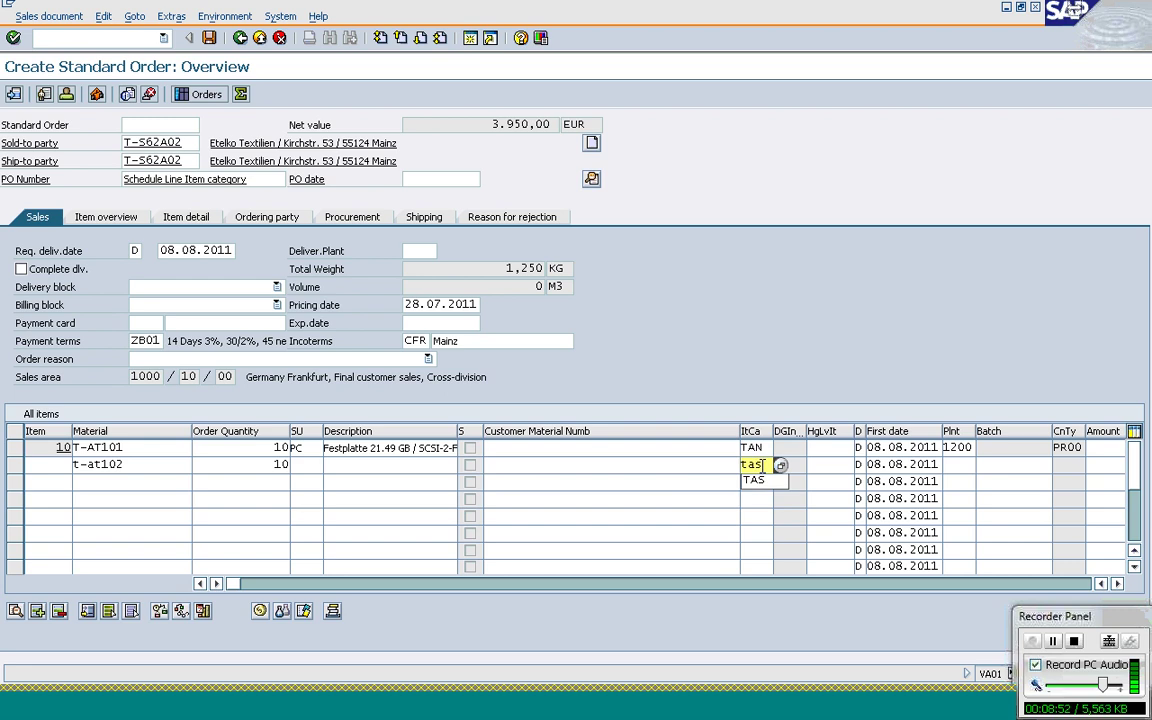
pyautogui.press('Return')
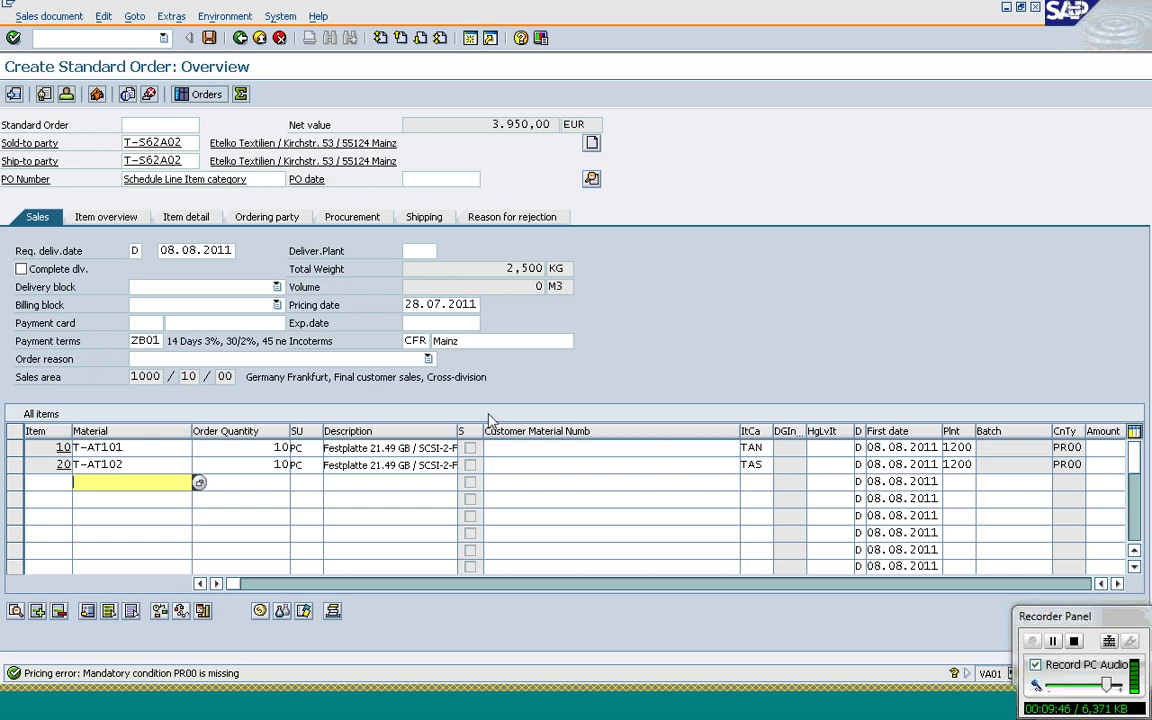
# Add pricing condition PR00 with an amount of 395 to item 20
pyautogui.click(13, 465)
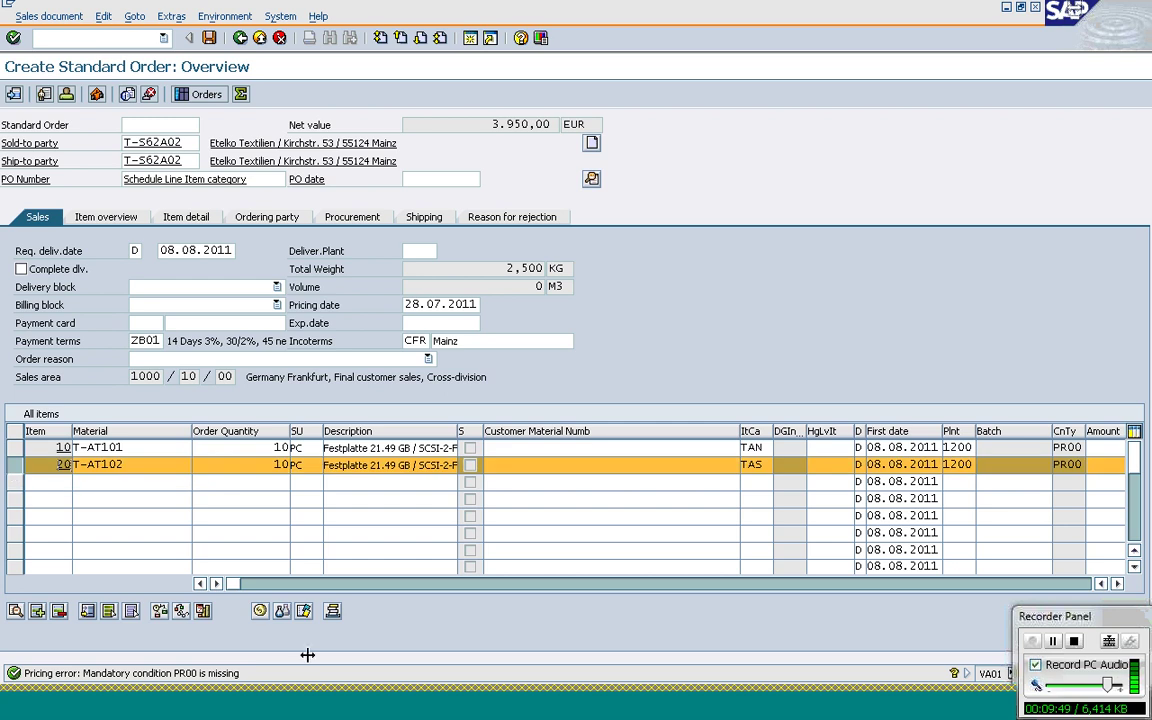
pyautogui.click(259, 611)
pyautogui.click(91, 526)
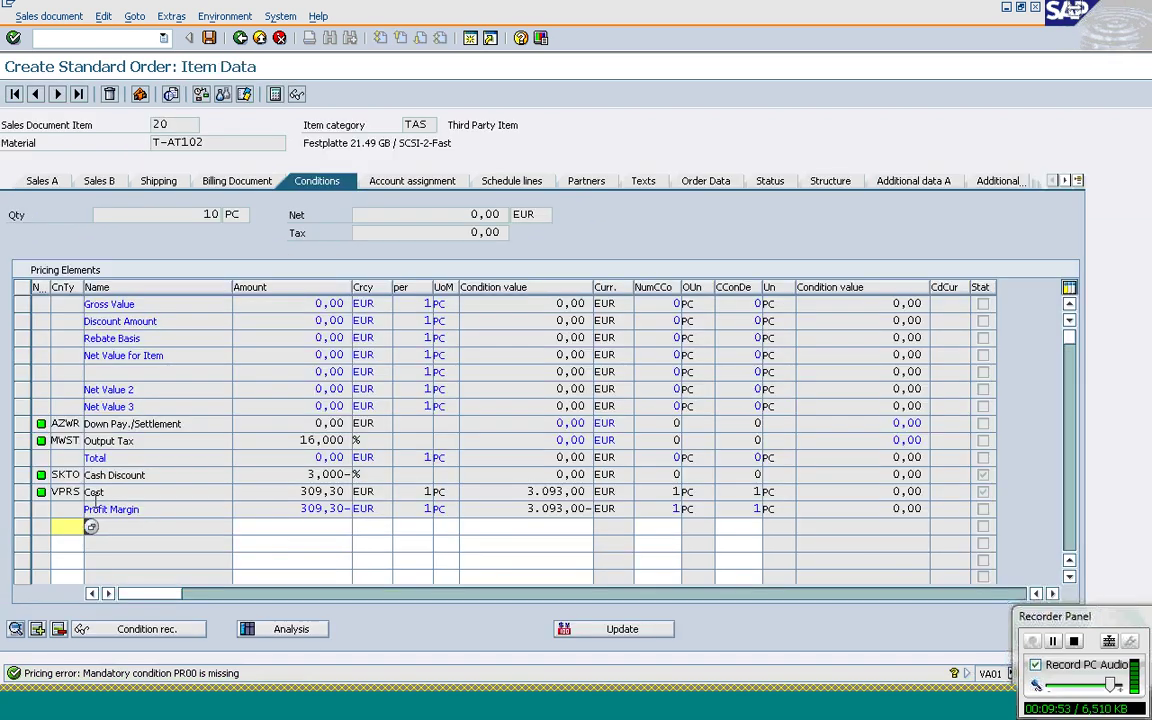
pyautogui.press('Return')
pyautogui.press('Tab')
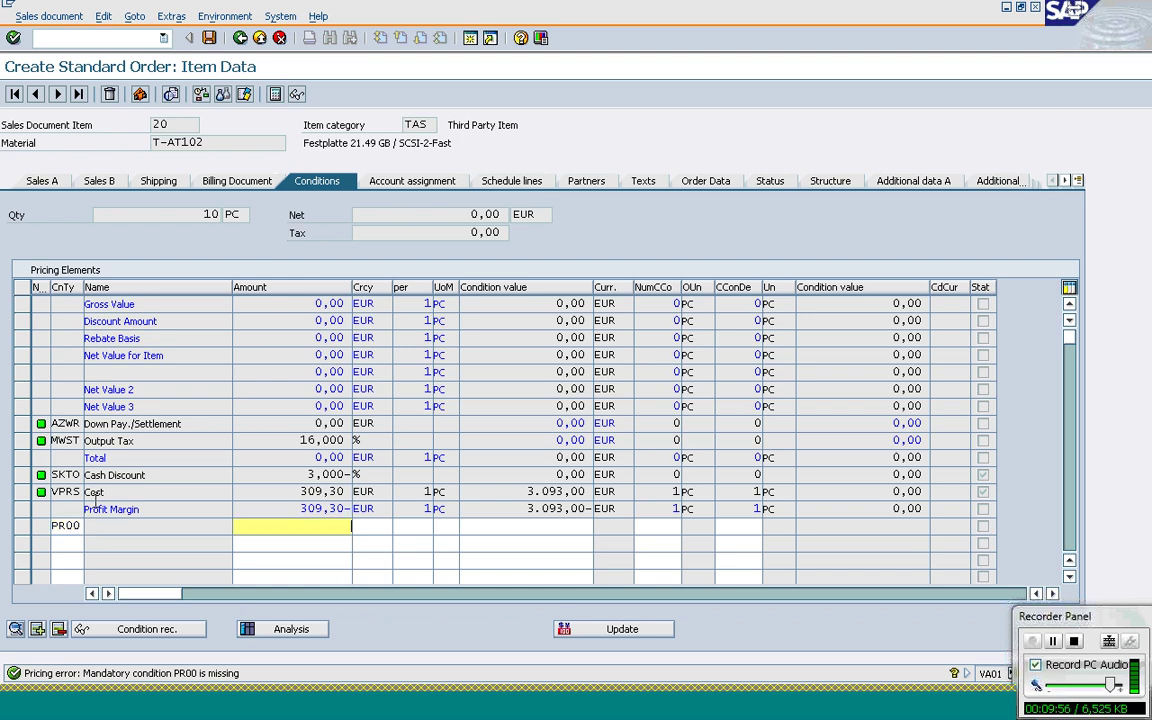
pyautogui.write('395')
pyautogui.press('Return')
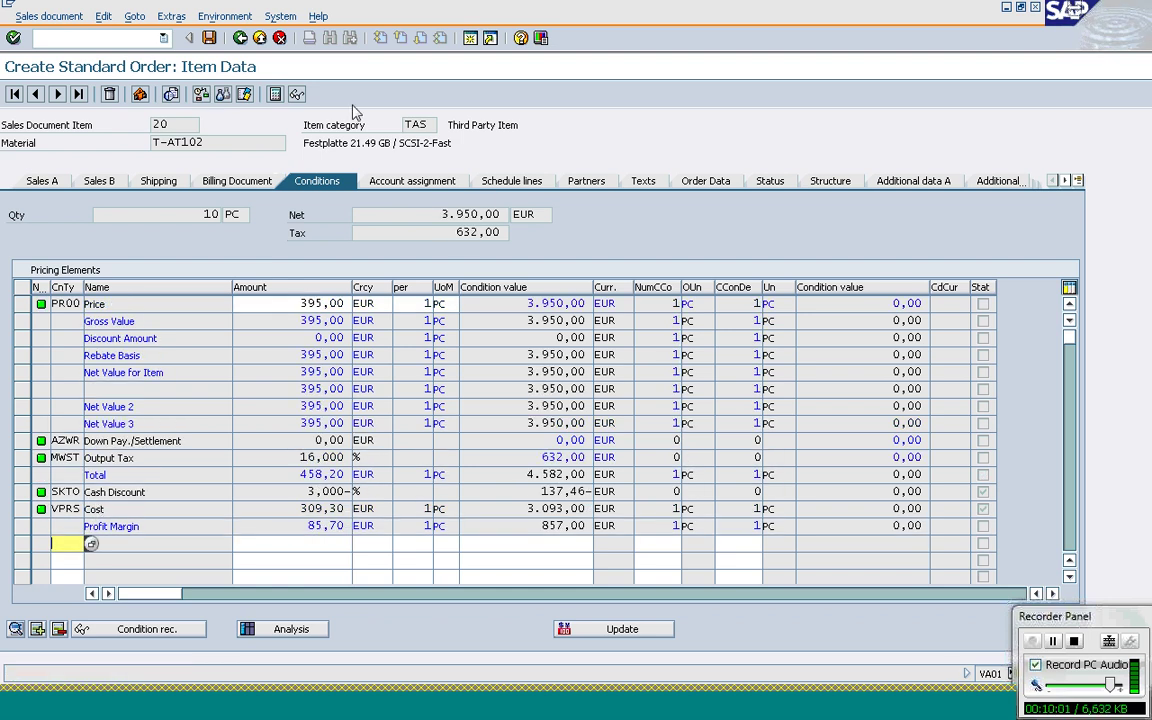
# Compare the schedule line categories and available schedule line functions of items 20 and 10
pyautogui.click(508, 181)
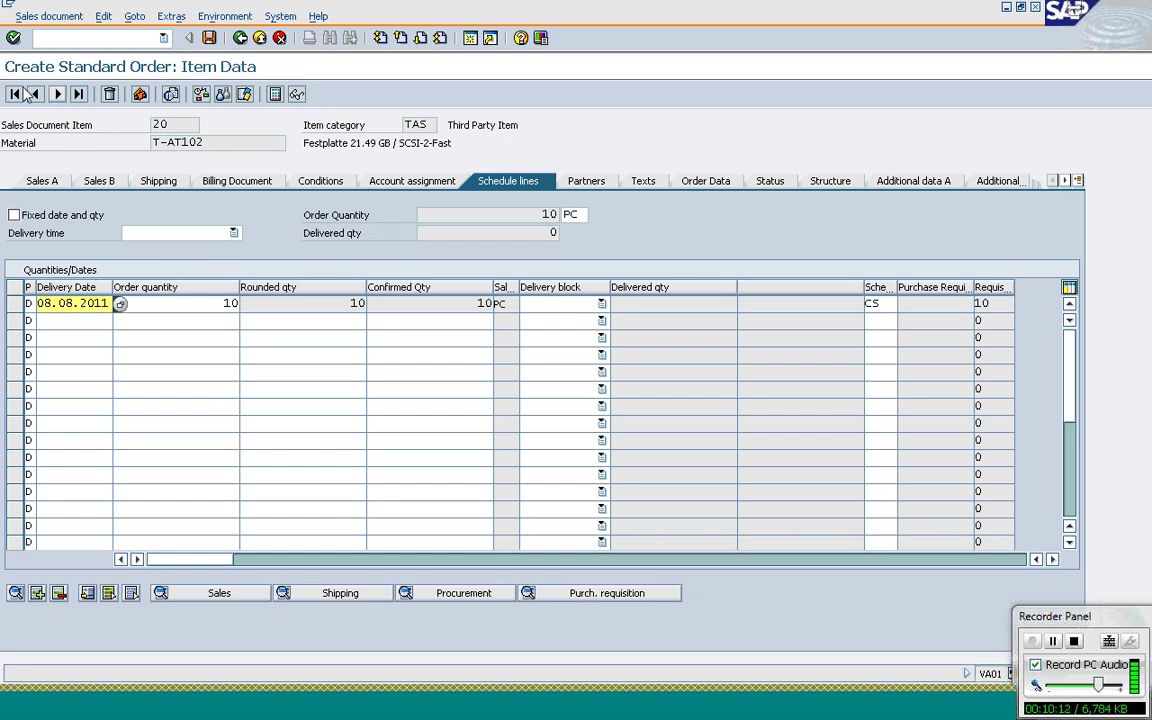
pyautogui.click(37, 94)
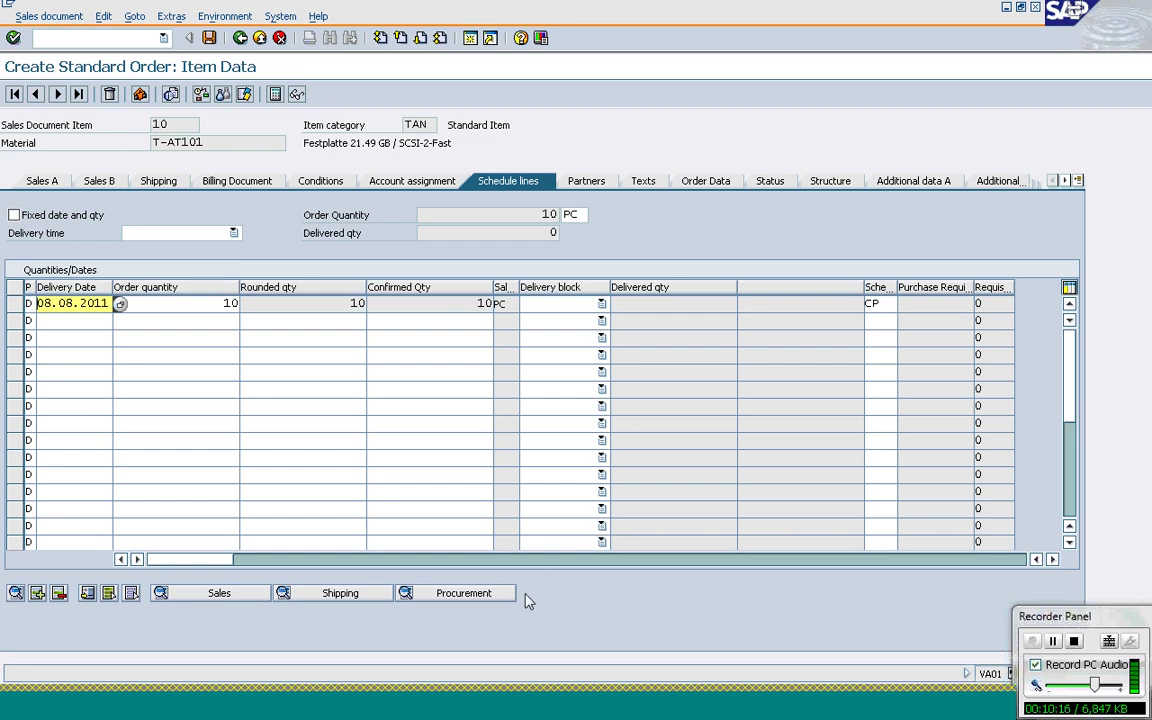
pyautogui.click(58, 94)
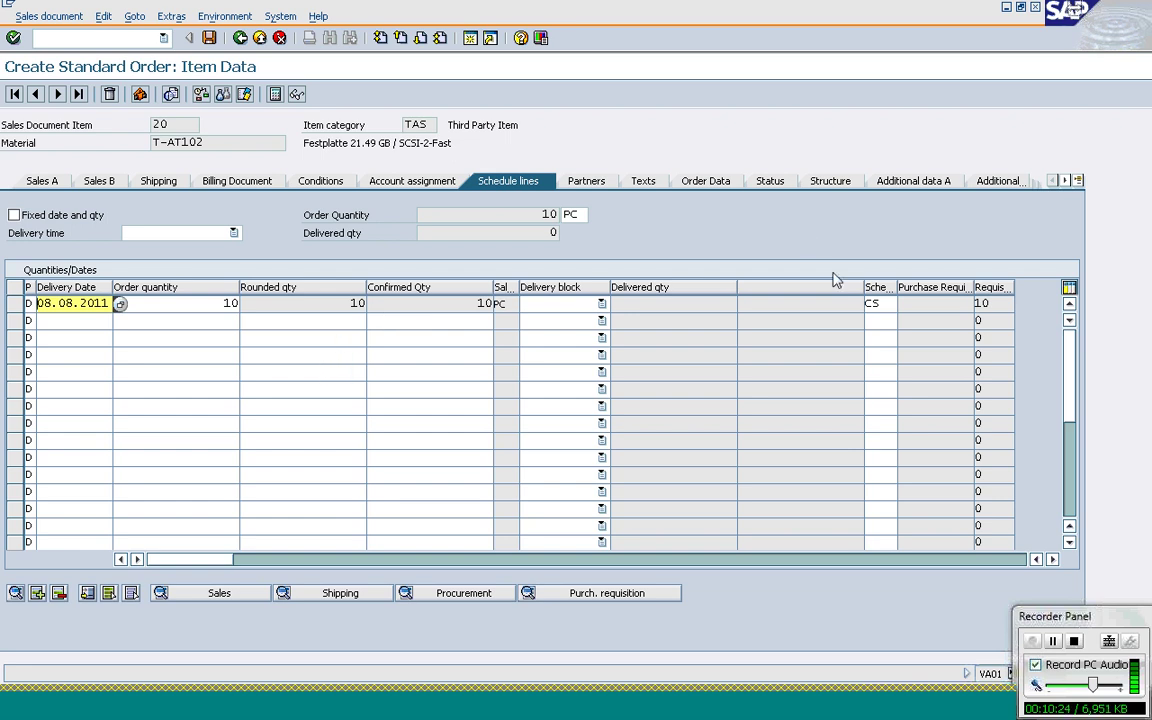
pyautogui.click(886, 304)
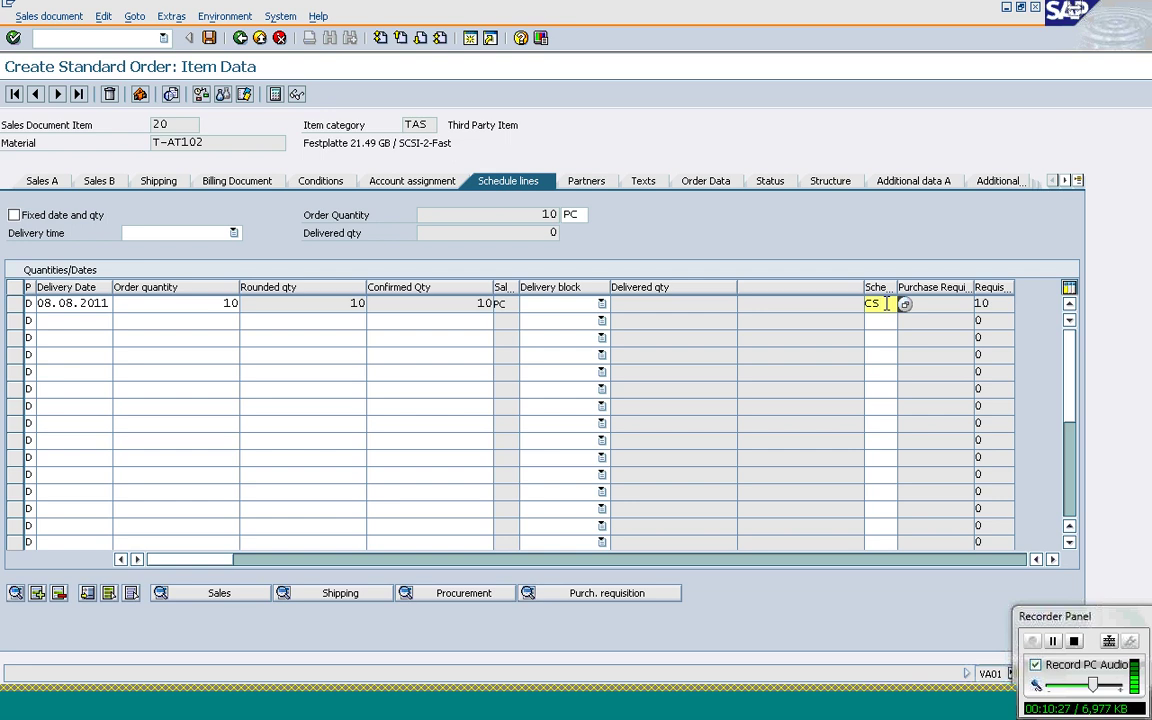
# Examine item 20's purchase requisition, including its document type, requisition date and release date, and return to the schedule lines
pyautogui.click(612, 594)
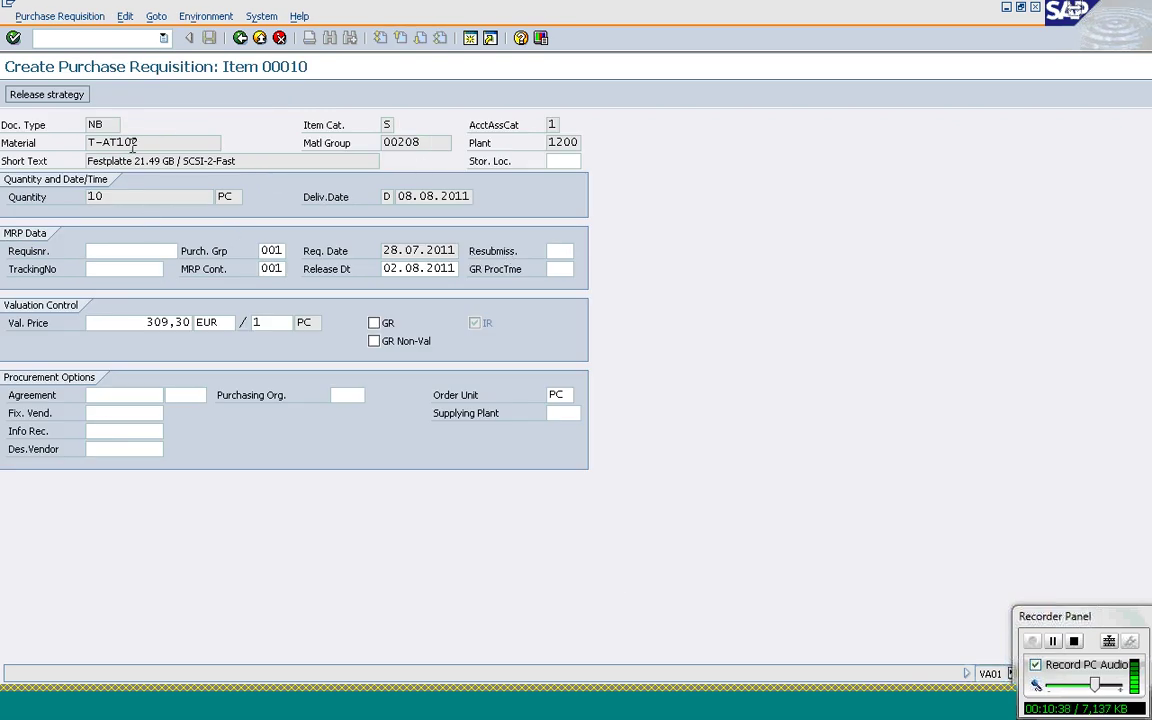
pyautogui.click(108, 125)
pyautogui.click(414, 256)
pyautogui.click(405, 270)
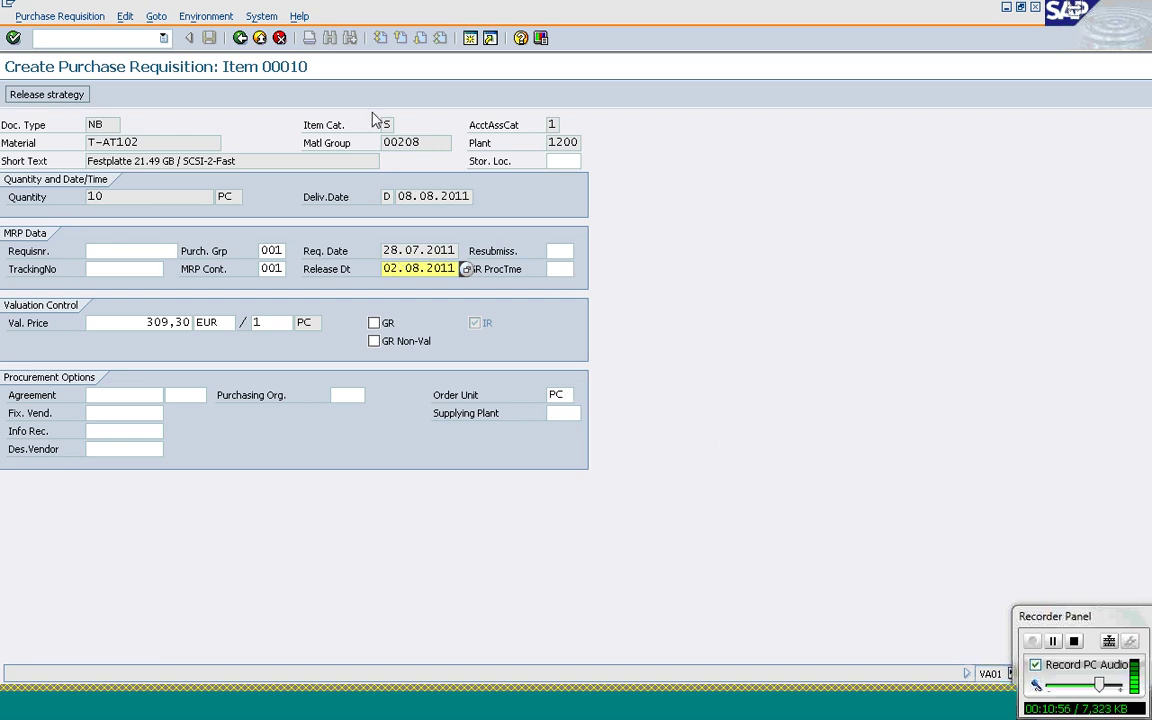
pyautogui.click(239, 42)
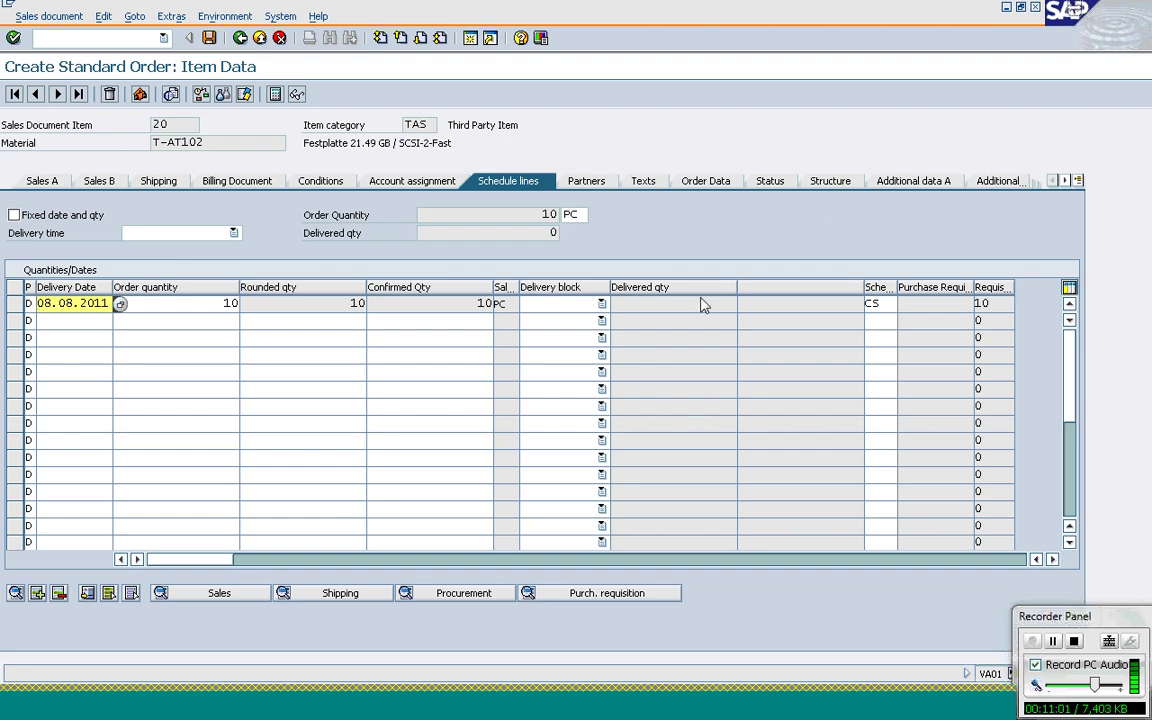
# Check the purchase requisition field of item 20's schedule line and save the standard order
pyautogui.click(921, 305)
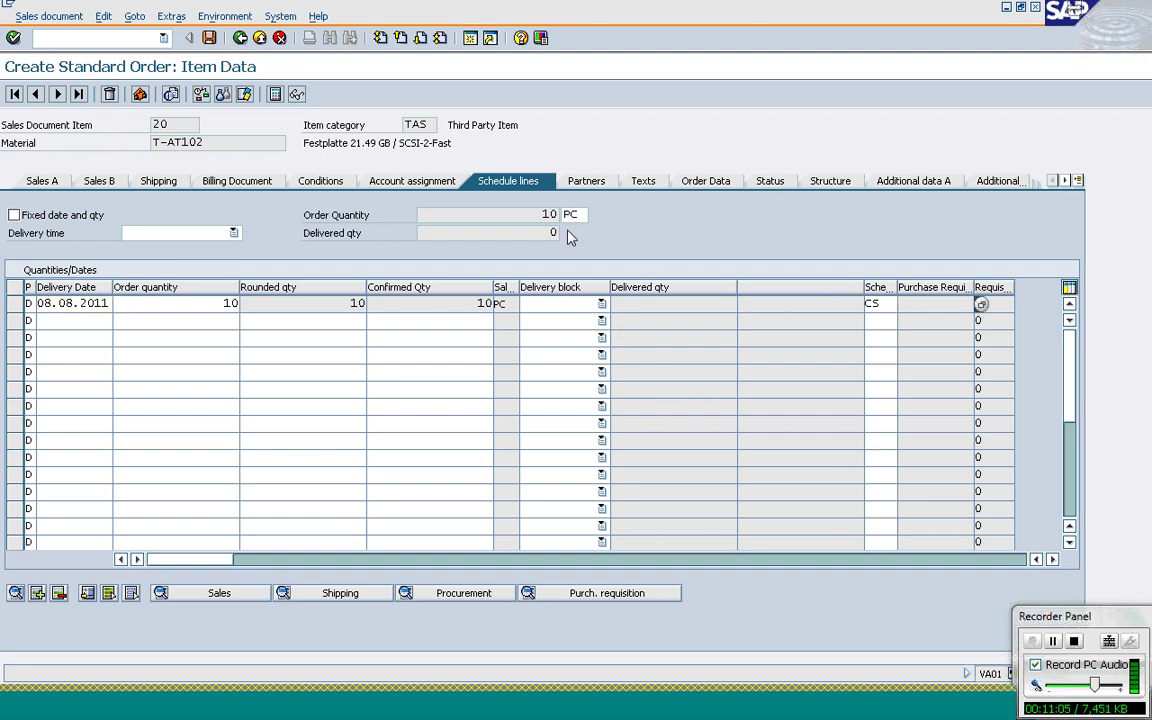
pyautogui.click(209, 38)
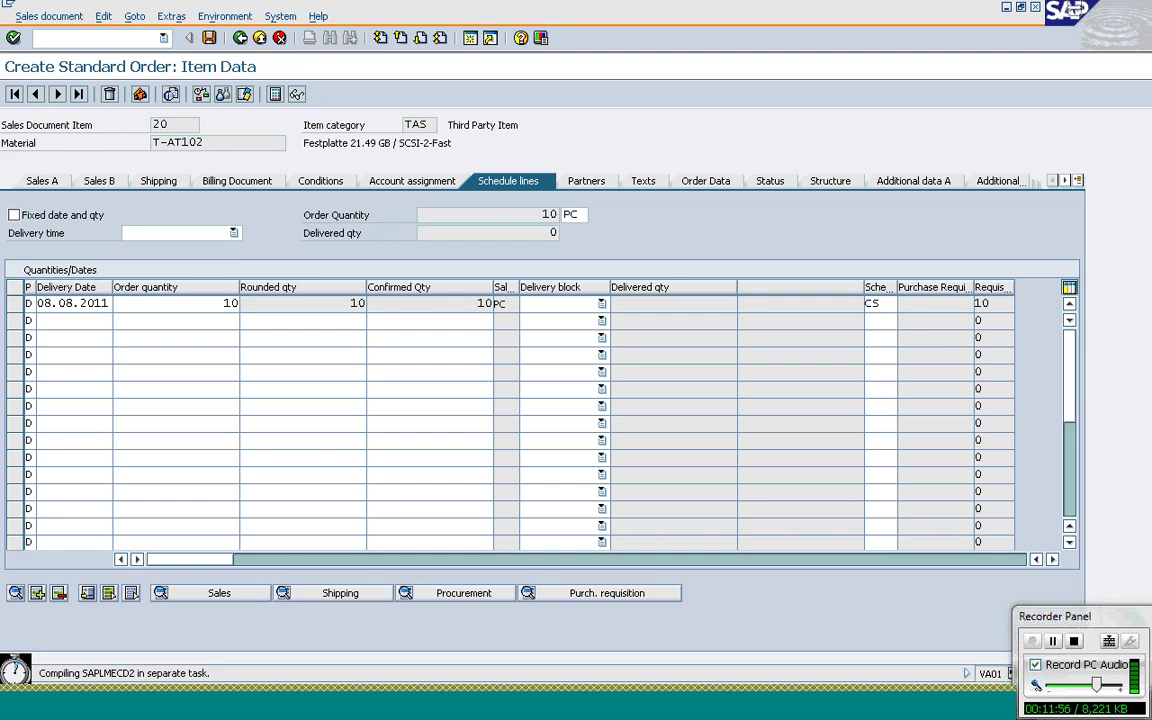
pyautogui.moveTo(303, 714)
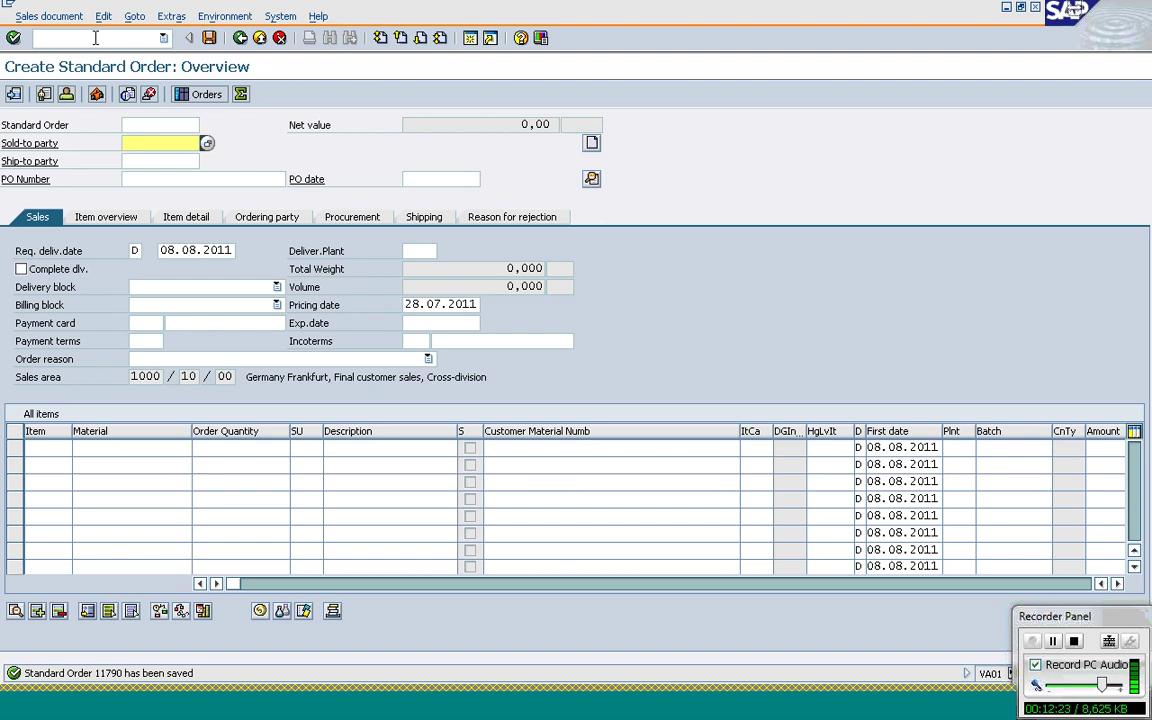
# Try to open the saved sales order for changing, and go back to the SAP Easy Access screen
pyautogui.click(58, 17)
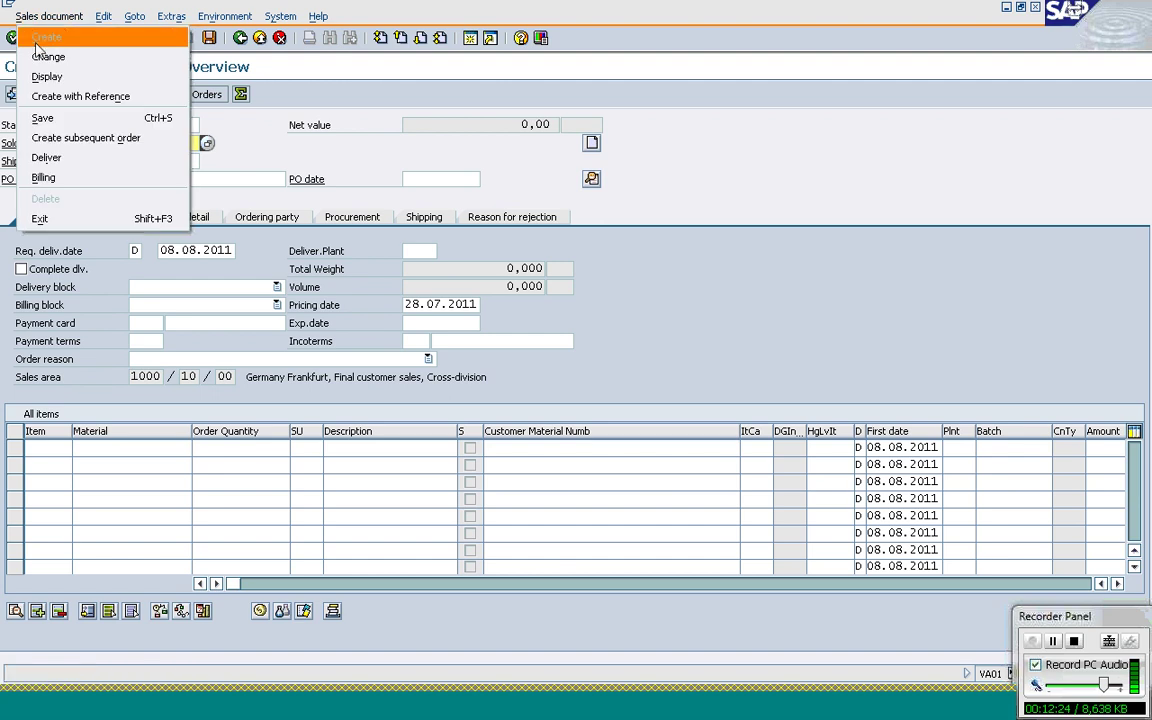
pyautogui.click(66, 58)
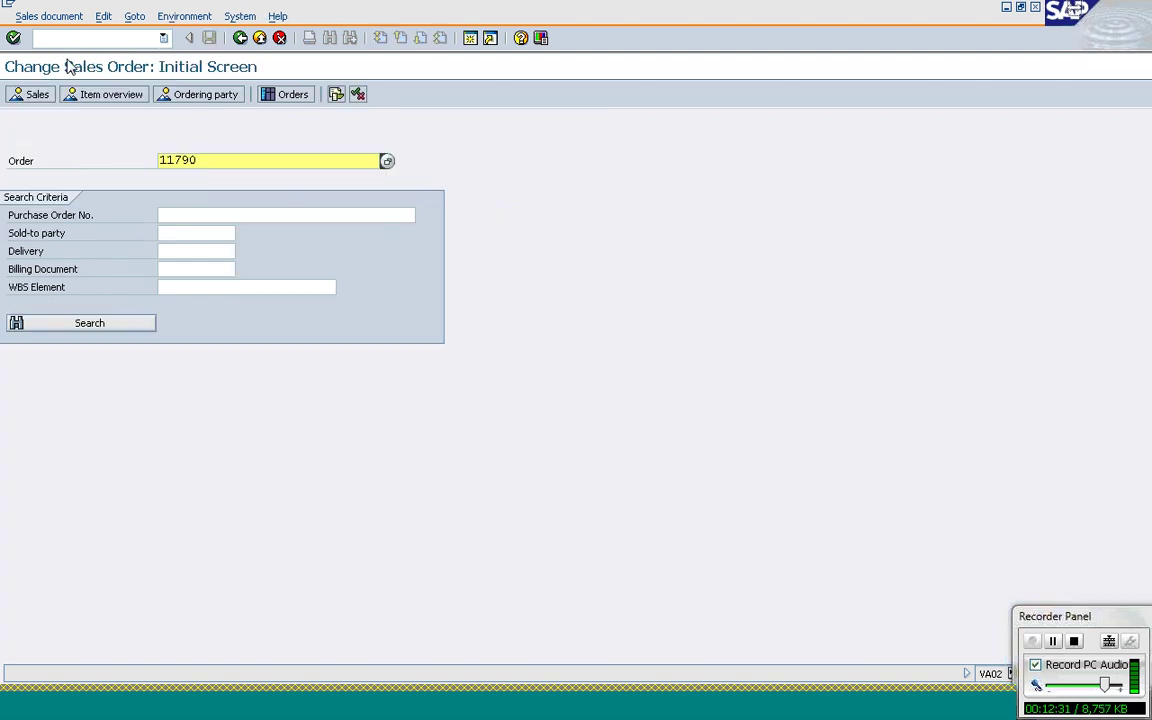
pyautogui.press('Return')
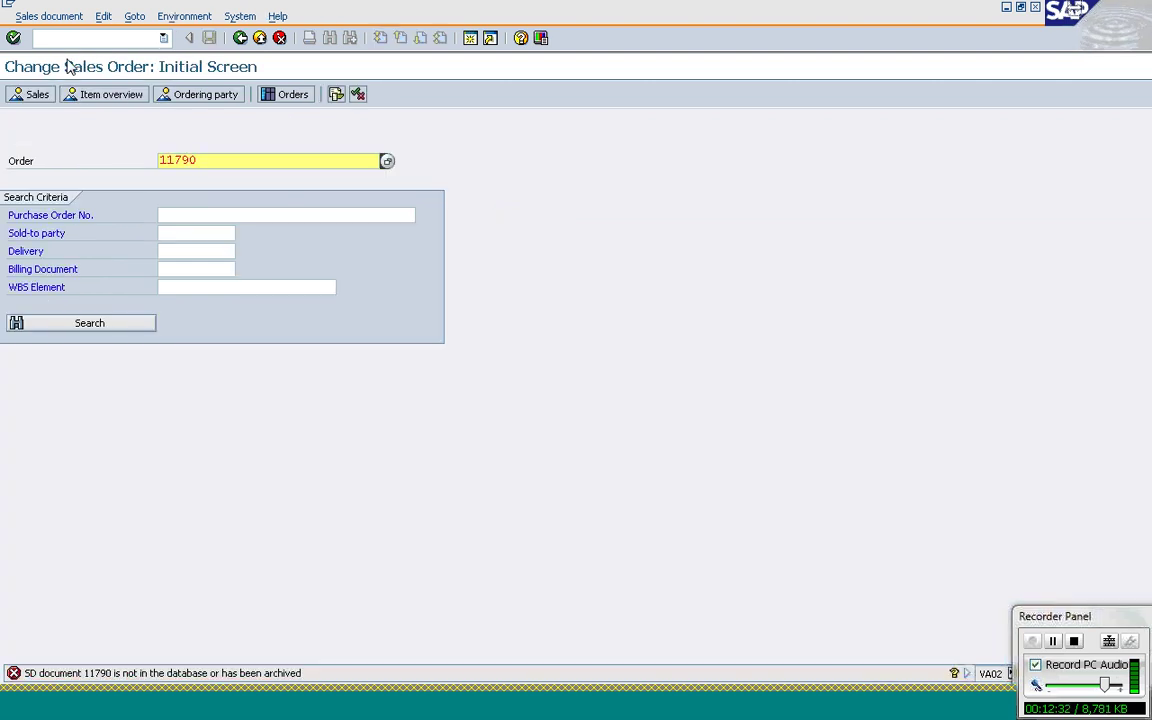
pyautogui.click(241, 38)
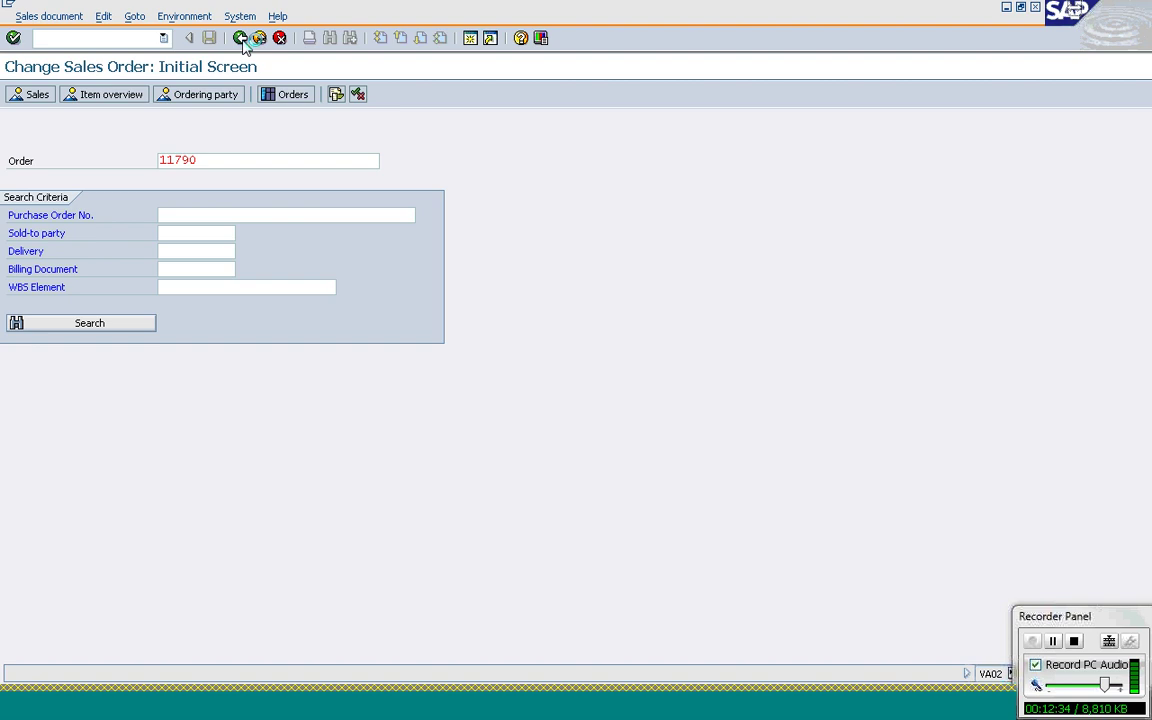
pyautogui.click(241, 38)
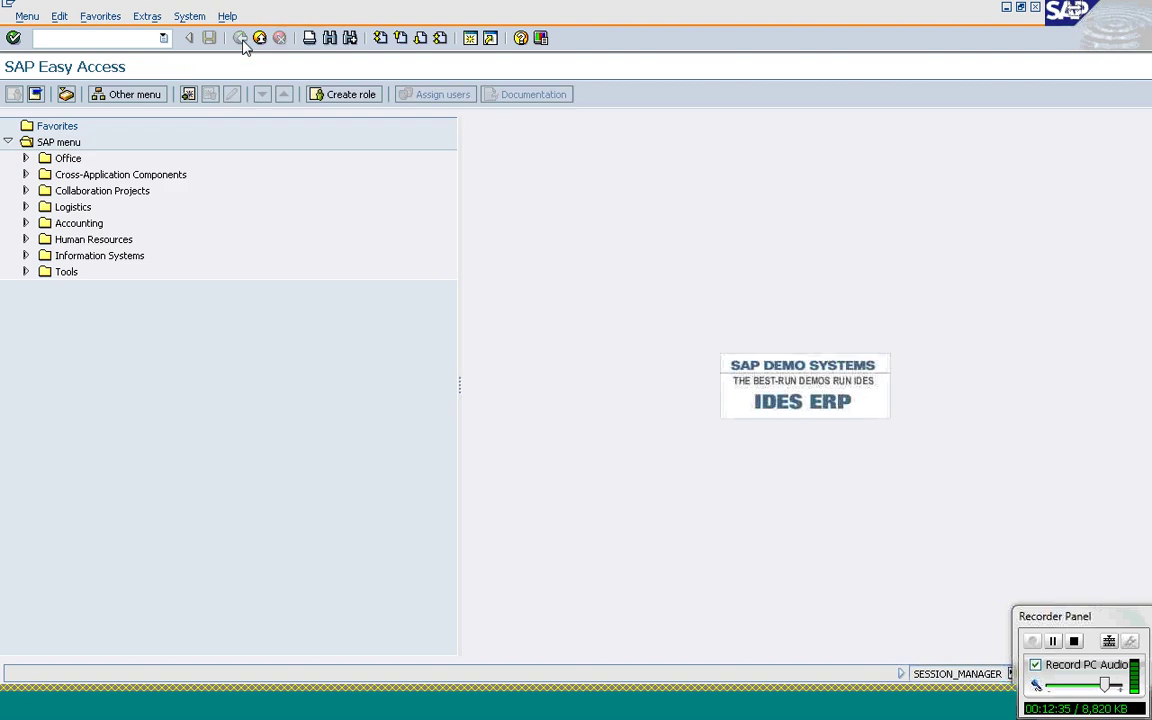
# Start transaction VA02 and try again to open the saved sales order for changing
pyautogui.click(70, 40)
pyautogui.write('/nvf02')
pyautogui.press('Return')
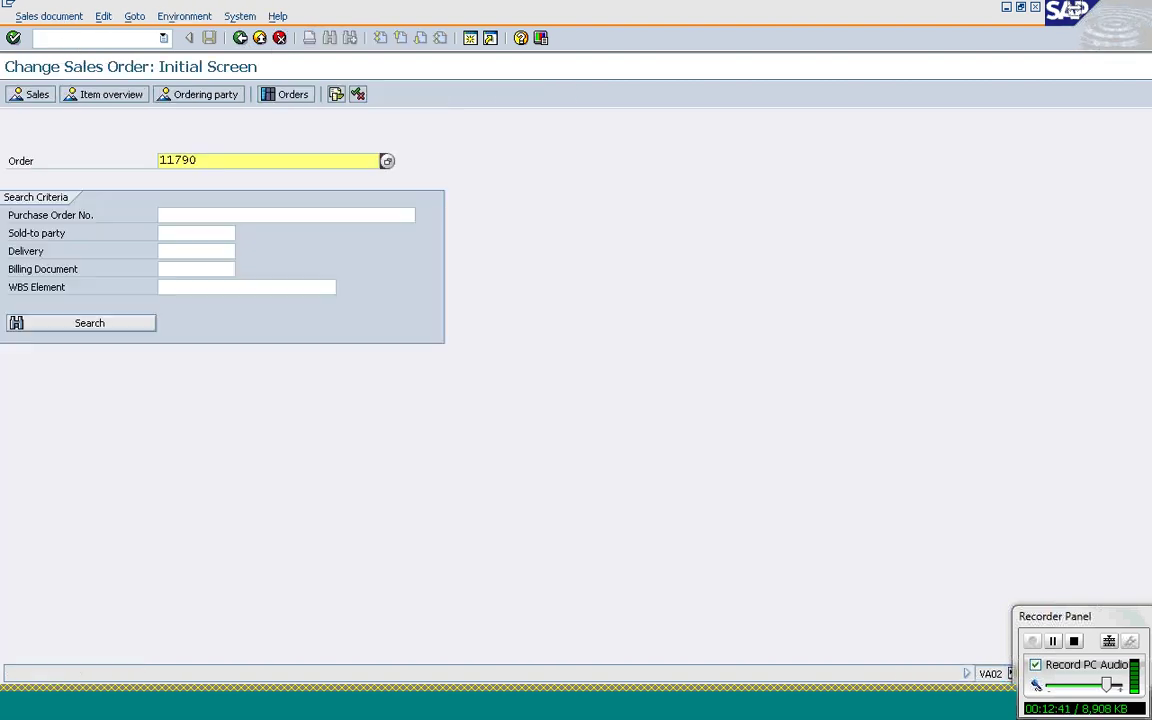
pyautogui.press('Return')
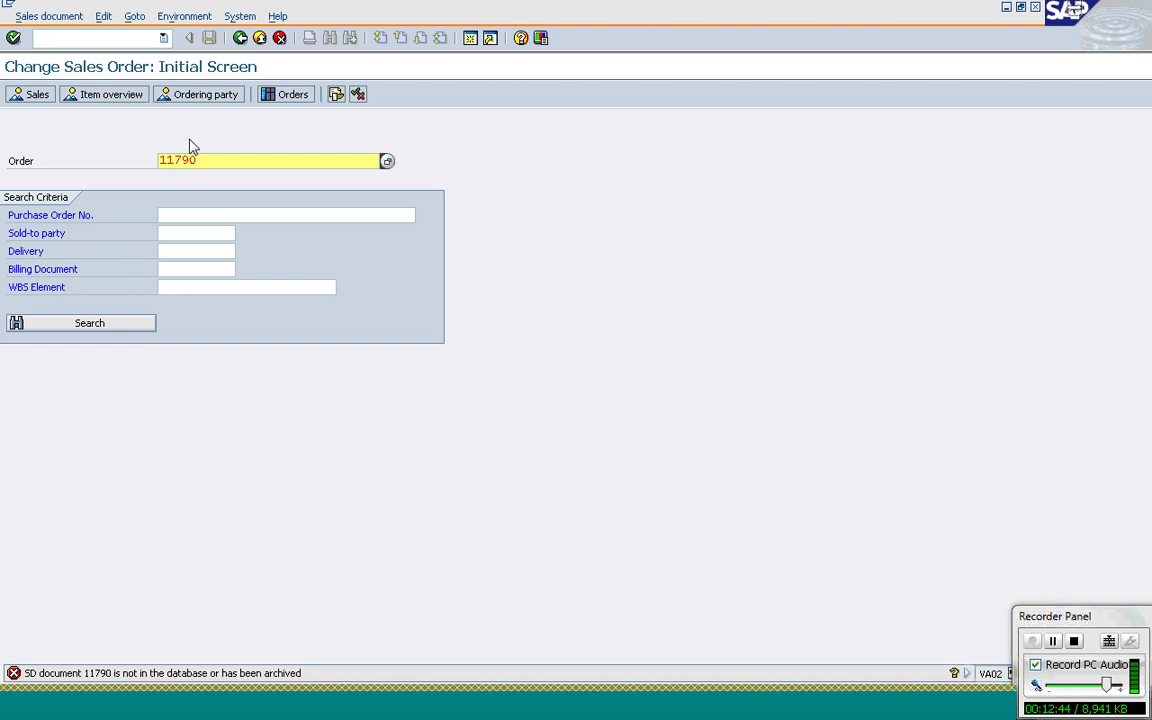
# Open the sales orders list selection, restrict it to My orders and set the document date's start to 20.07.2011
pyautogui.click(160, 160)
pyautogui.click(266, 95)
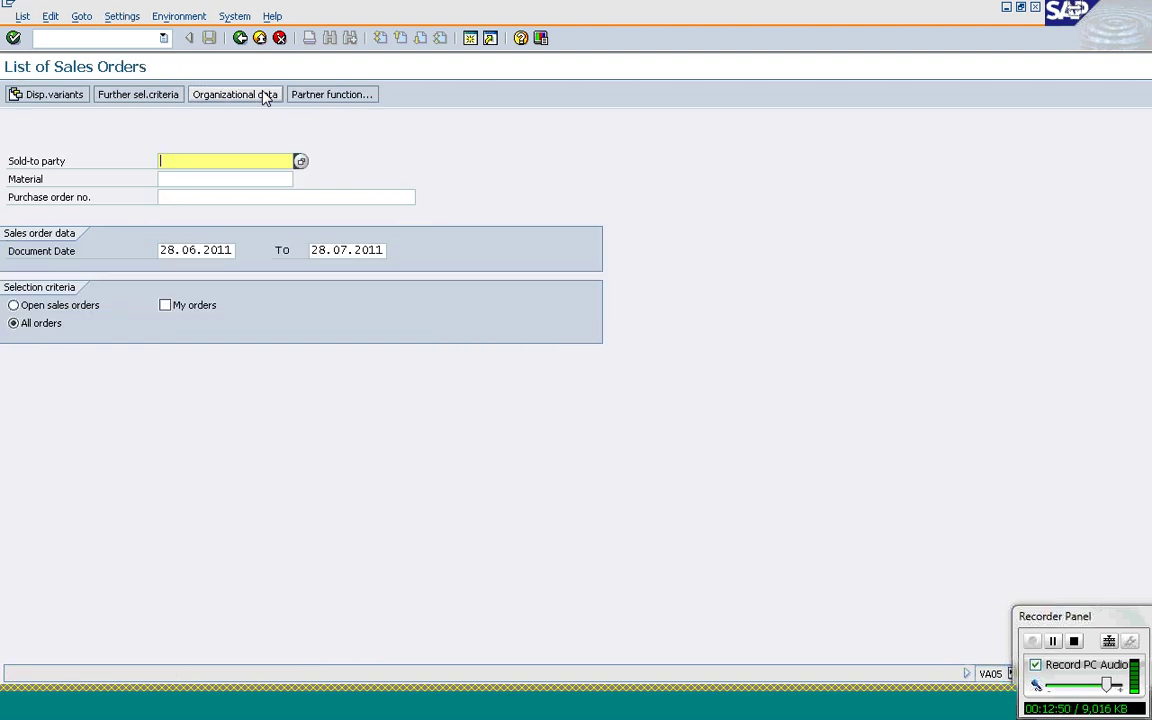
pyautogui.click(166, 306)
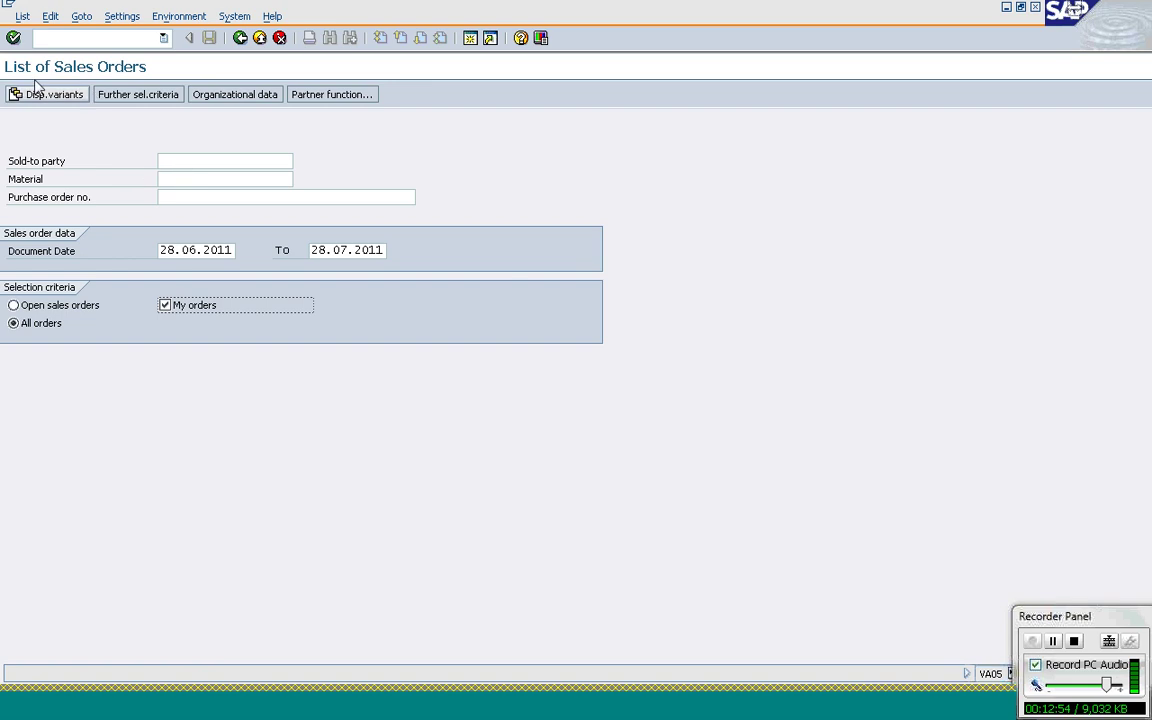
pyautogui.click(177, 251)
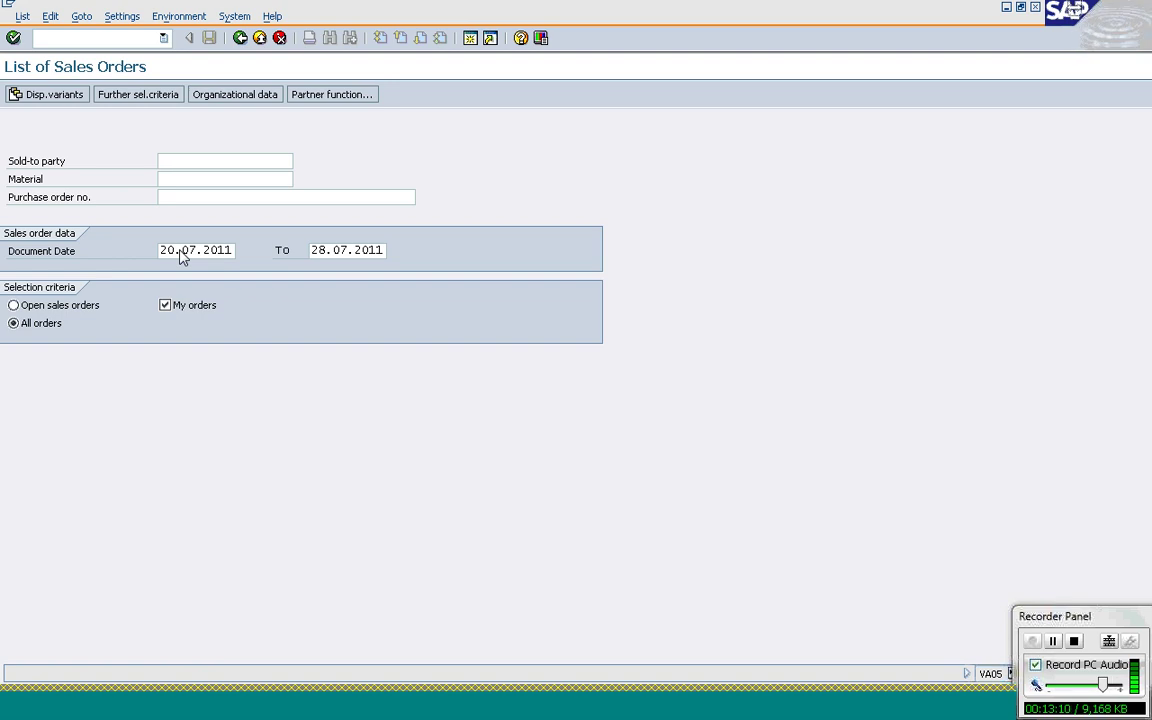
# Run the sales orders list and try to show the details of the newest order from its total line
pyautogui.press('Return')
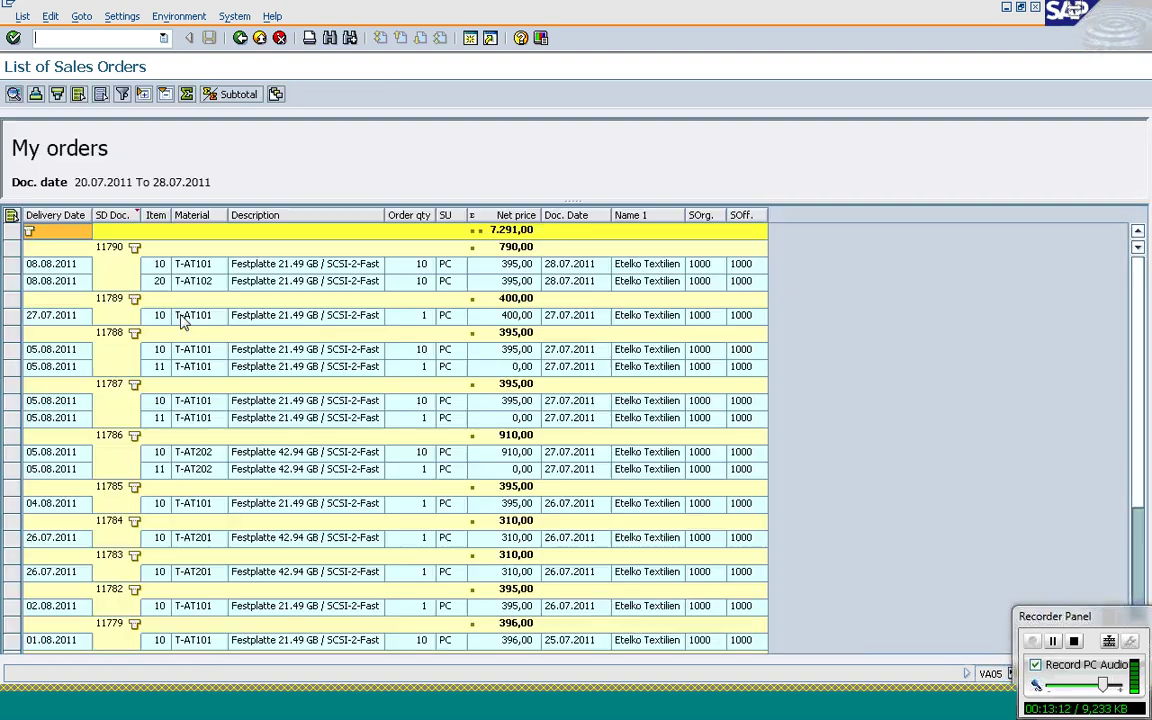
pyautogui.click(106, 249)
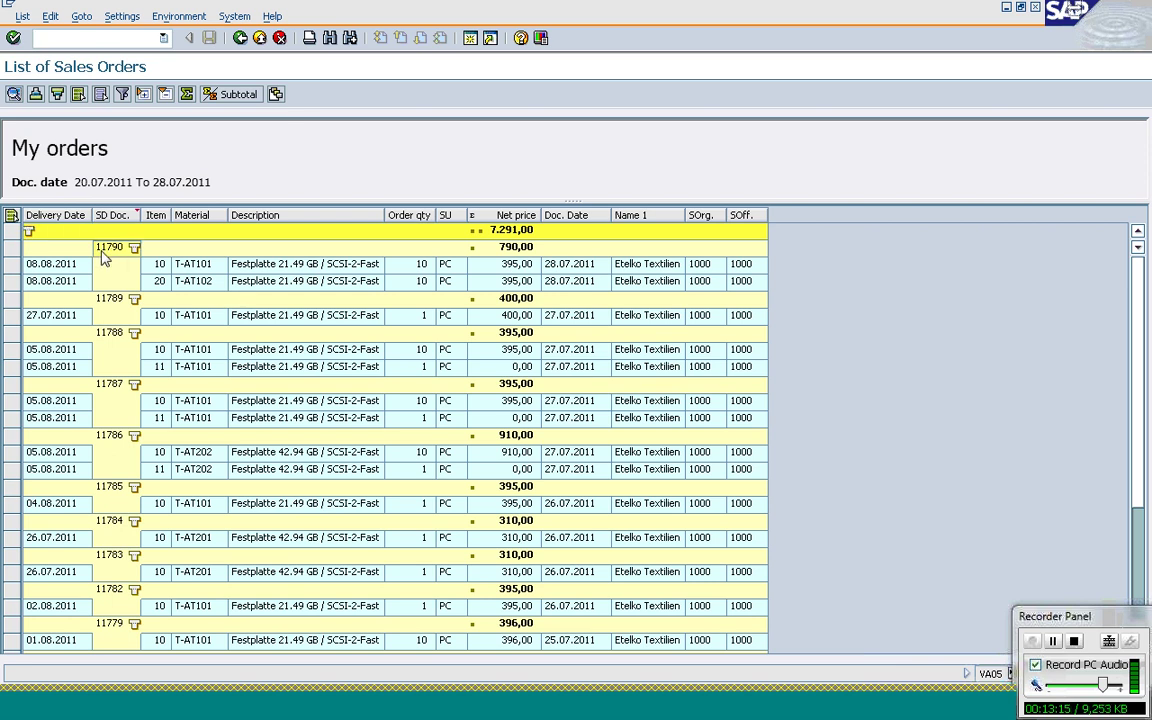
pyautogui.click(14, 96)
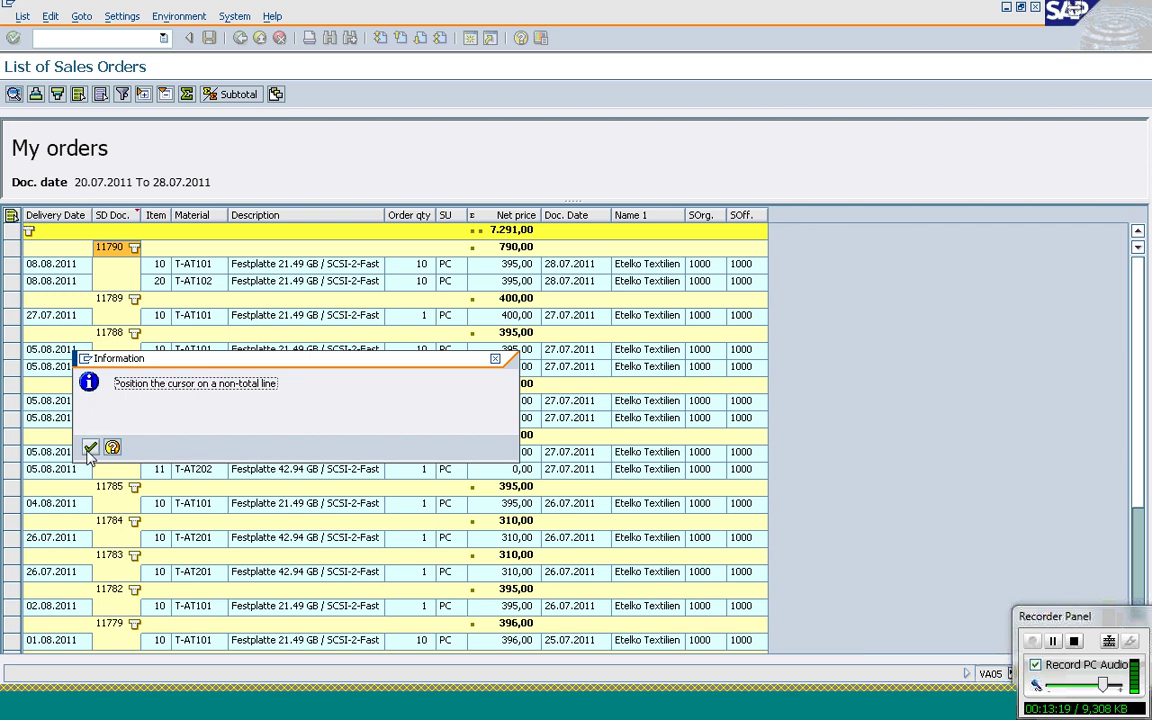
pyautogui.click(90, 448)
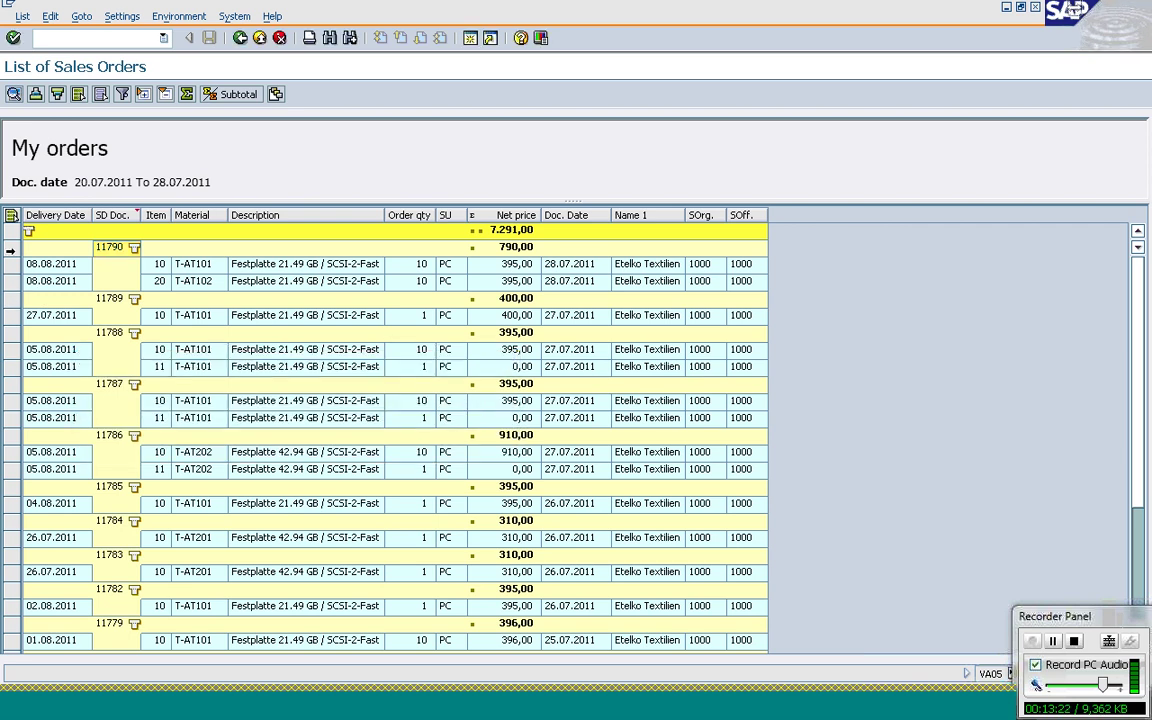
pyautogui.click(9, 254)
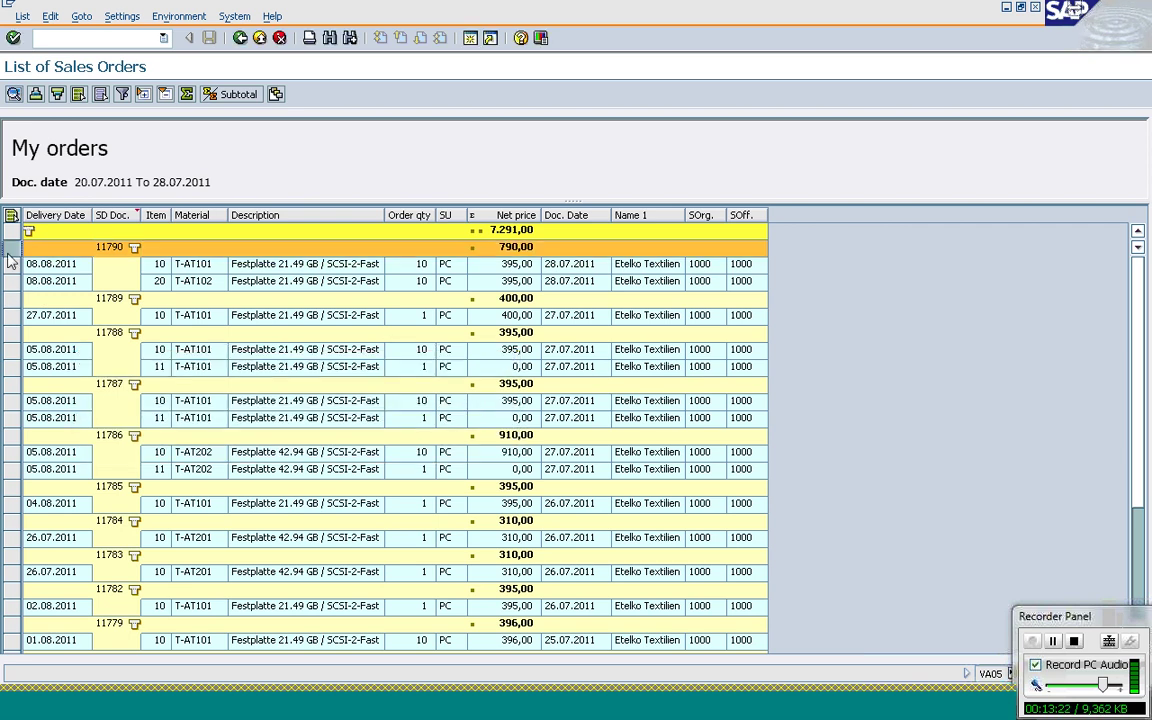
pyautogui.click(21, 100)
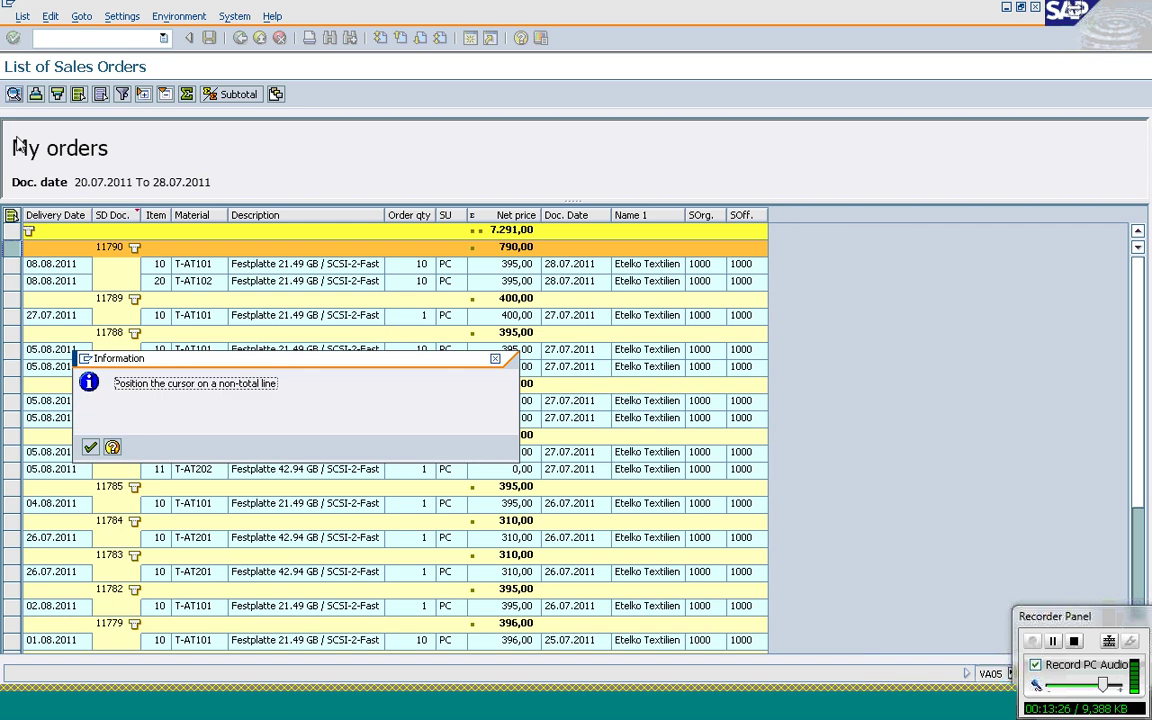
pyautogui.click(90, 448)
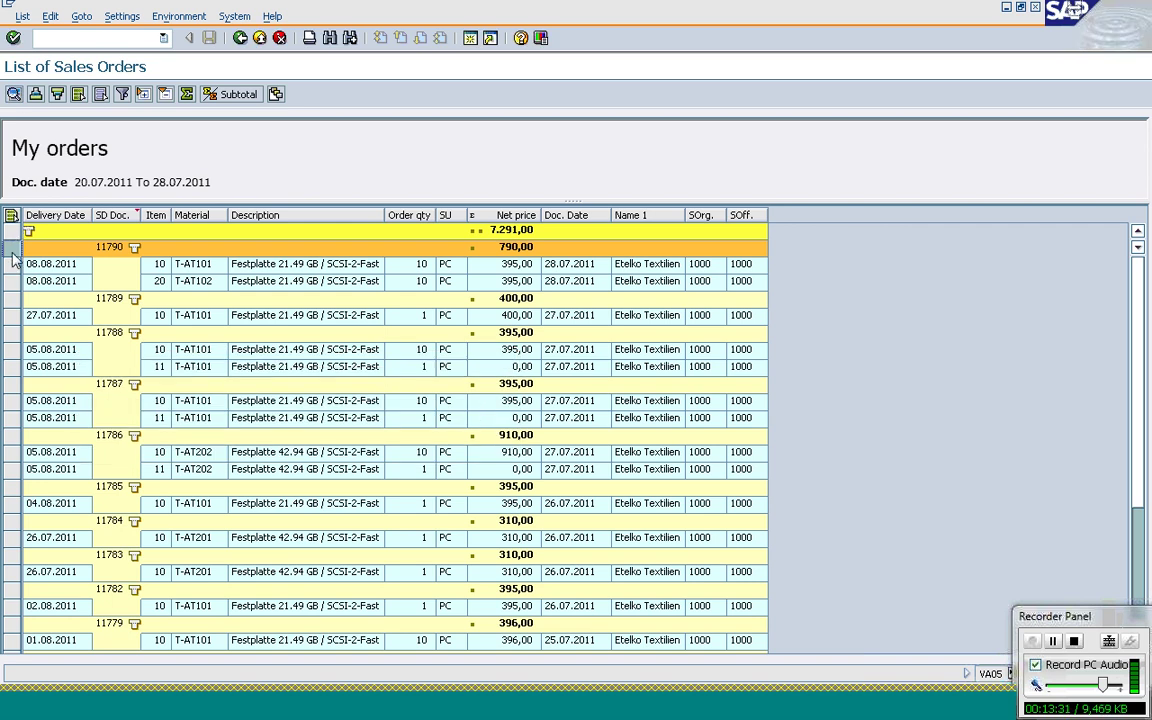
# View the details of item 10 of the newest order in the list, and close them
pyautogui.click(12, 264)
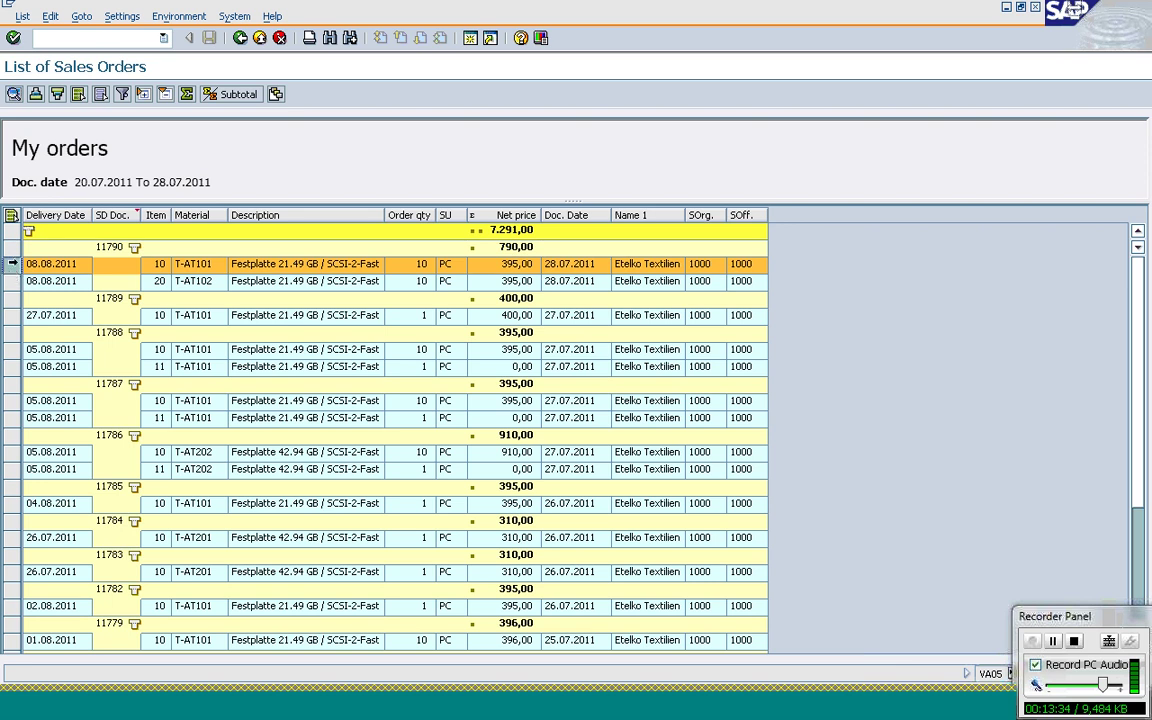
pyautogui.click(13, 94)
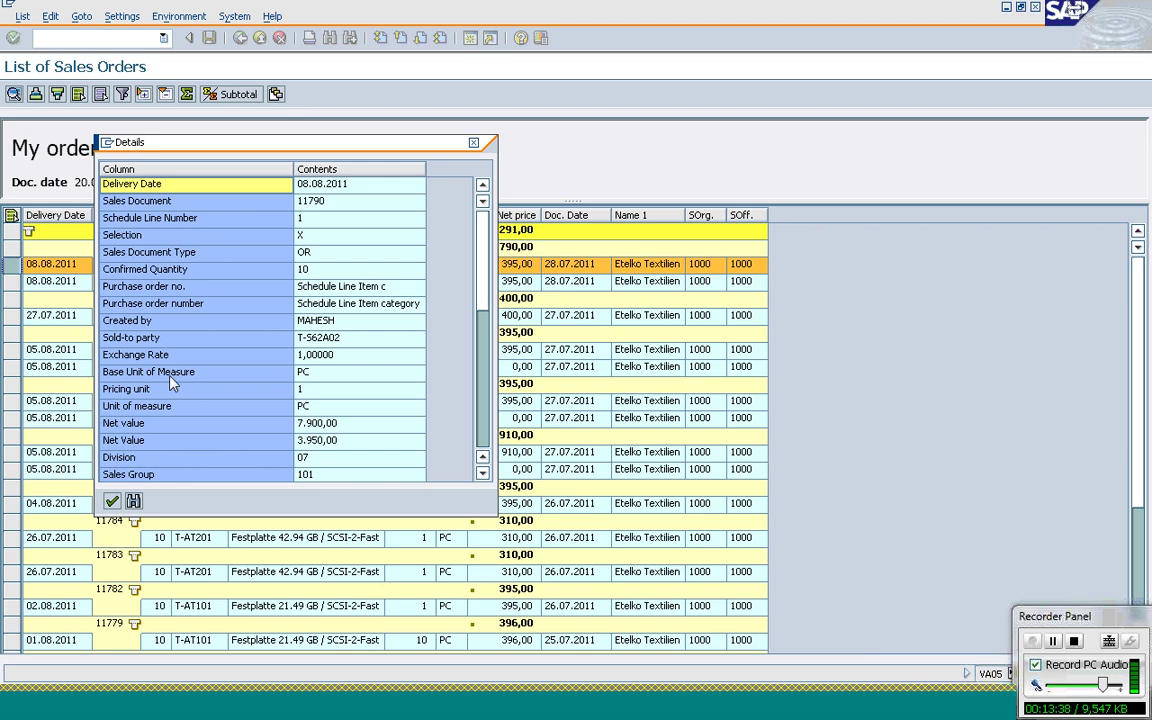
pyautogui.click(473, 143)
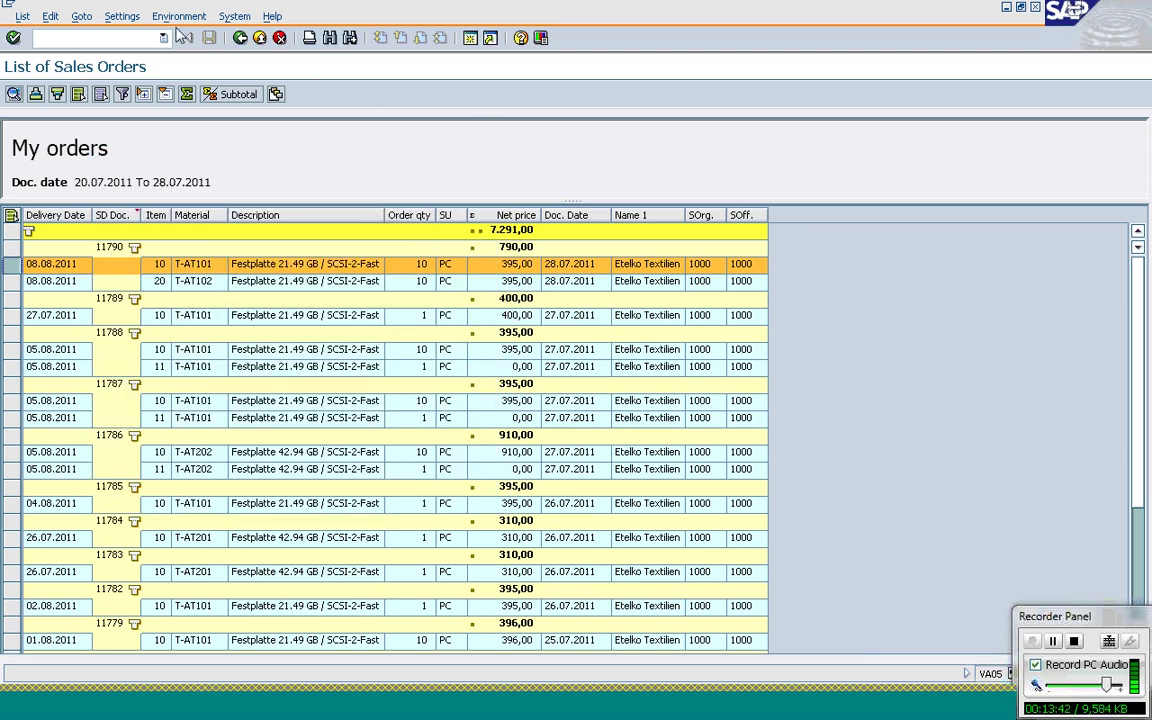
# Leave the sales orders list, start transaction VA03 and display the saved standard order
pyautogui.click(240, 38)
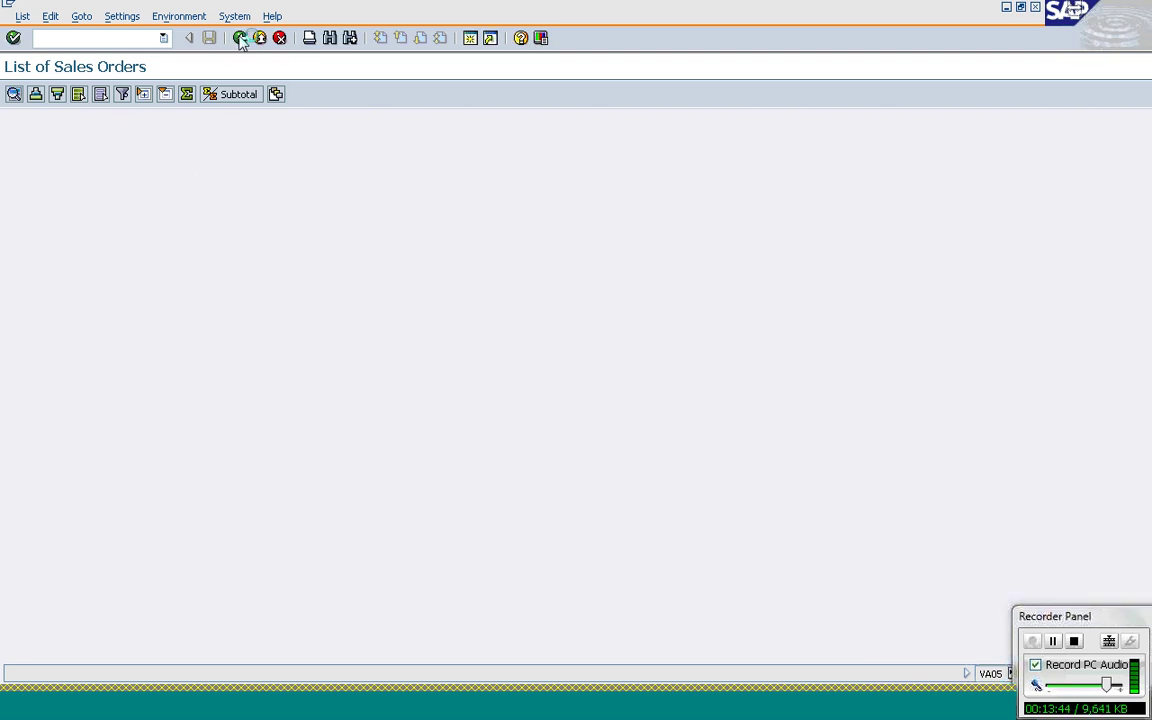
pyautogui.click(240, 38)
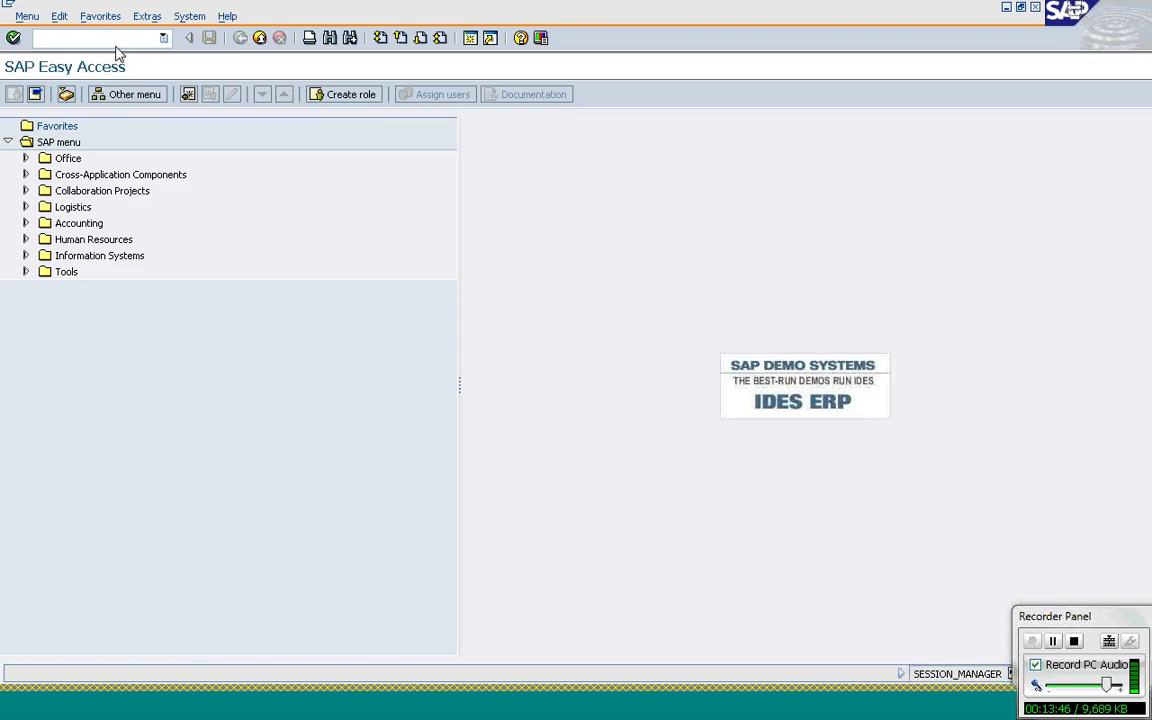
pyautogui.write('va03')
pyautogui.press('Return')
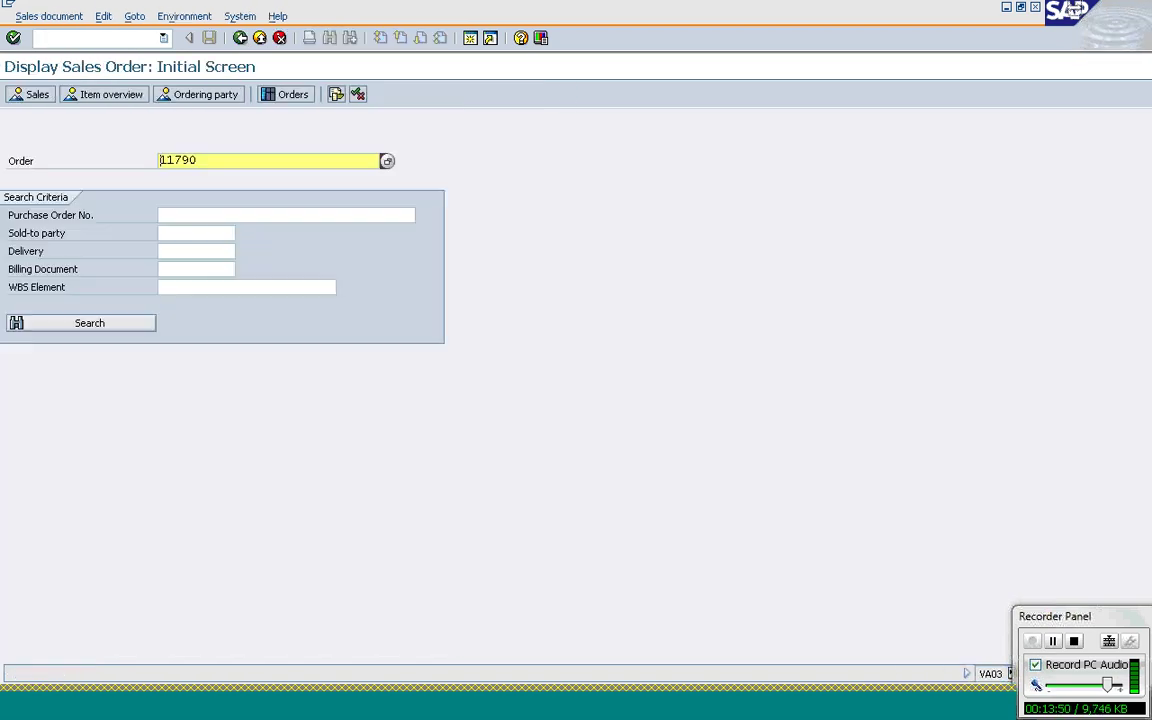
pyautogui.press('Return')
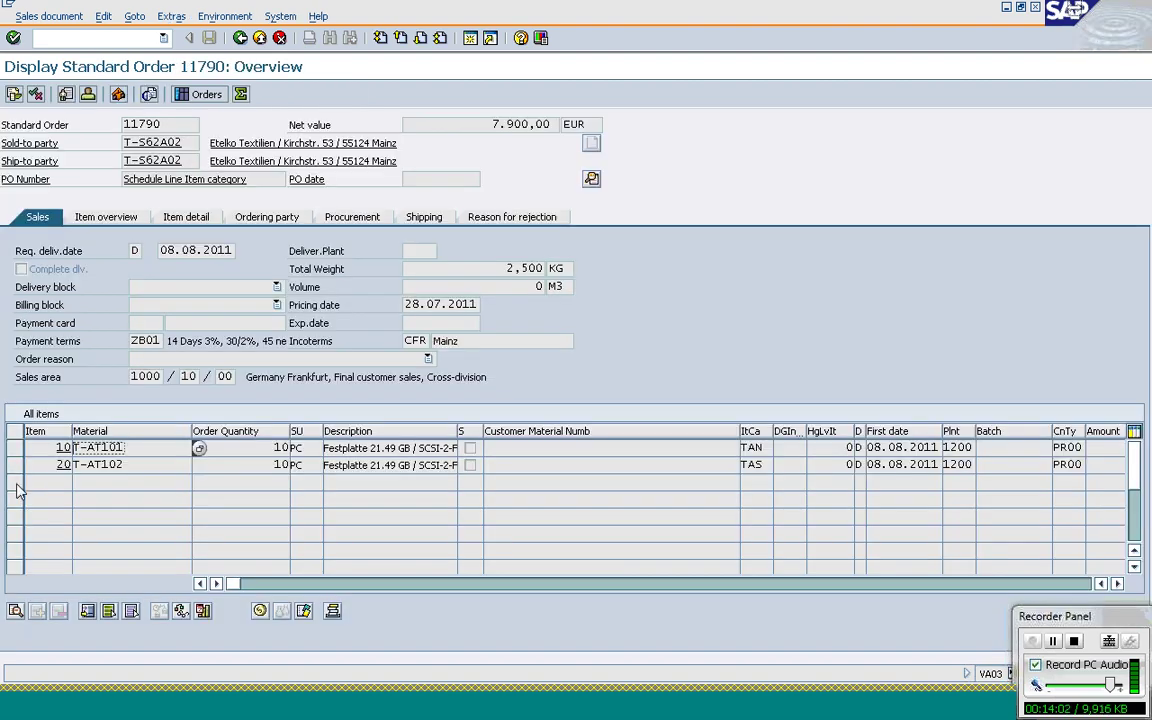
# Select third-party item 20, T-AT102, check its item category and open its schedule lines
pyautogui.click(17, 465)
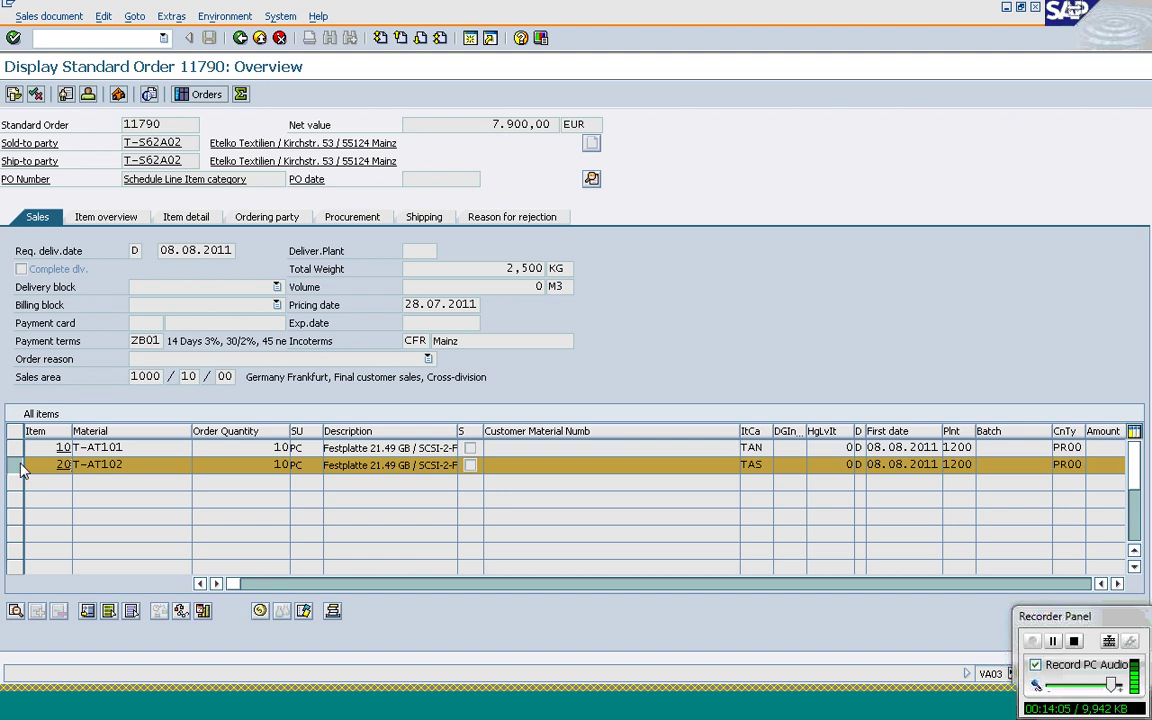
pyautogui.click(758, 464)
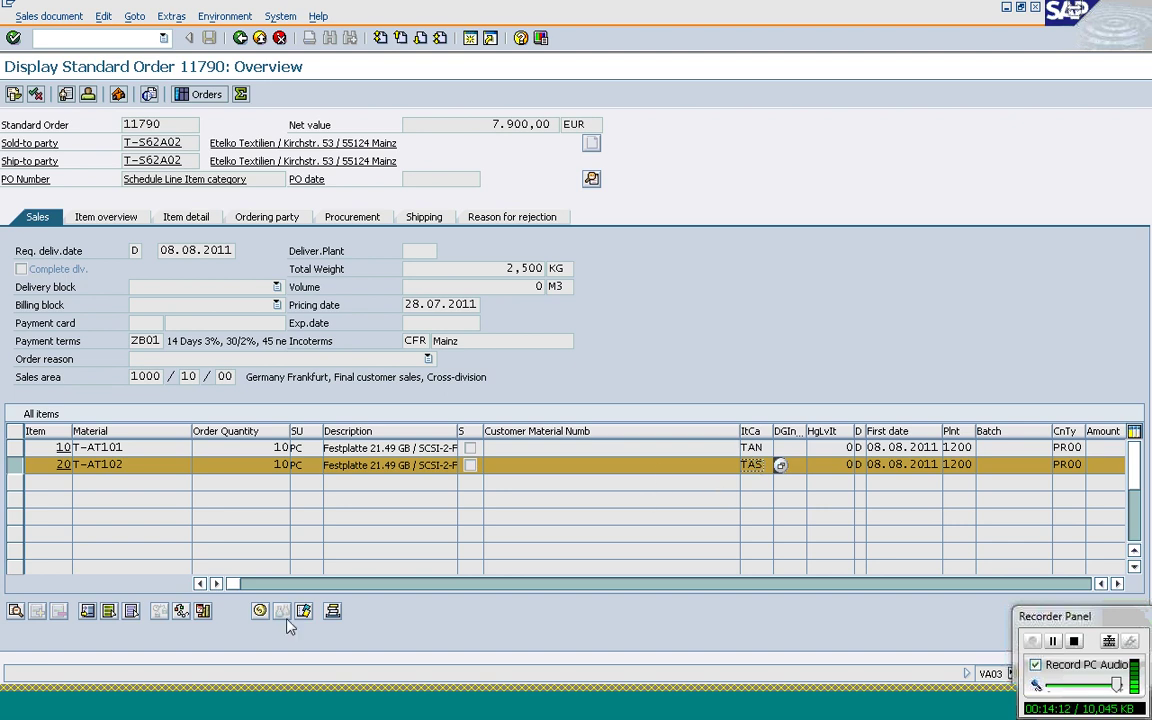
pyautogui.click(203, 611)
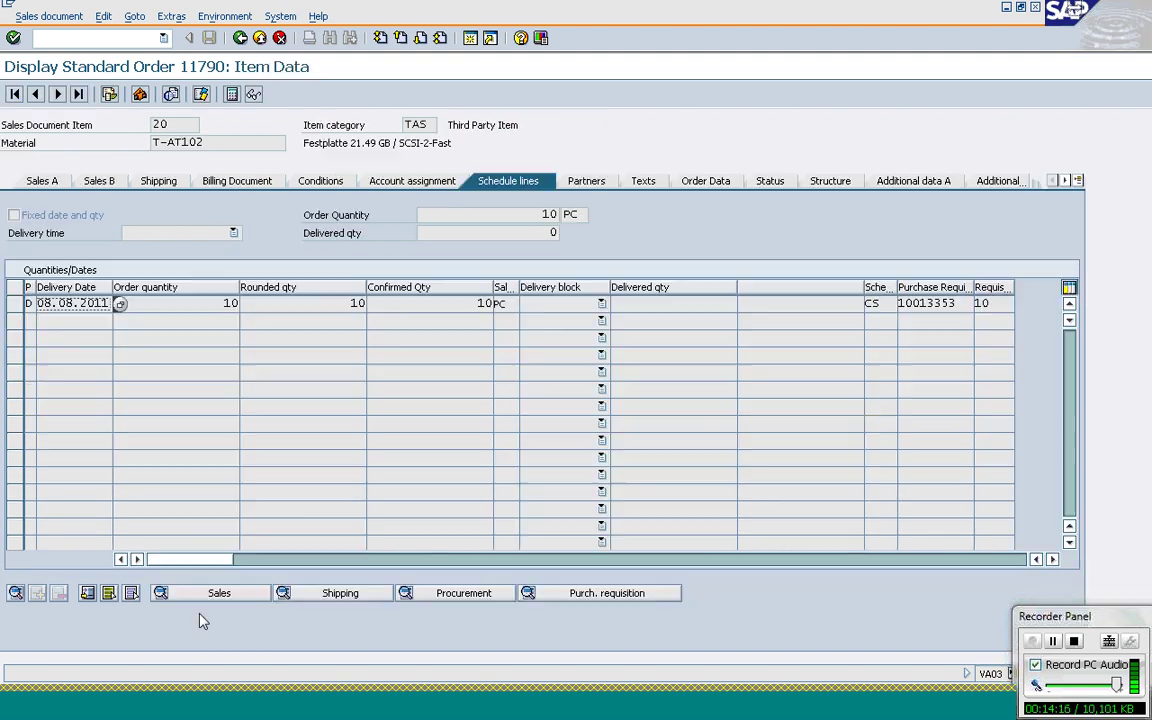
# Check the purchase requisition number on item 20's schedule line, display that requisition and return to the item data
pyautogui.click(900, 303)
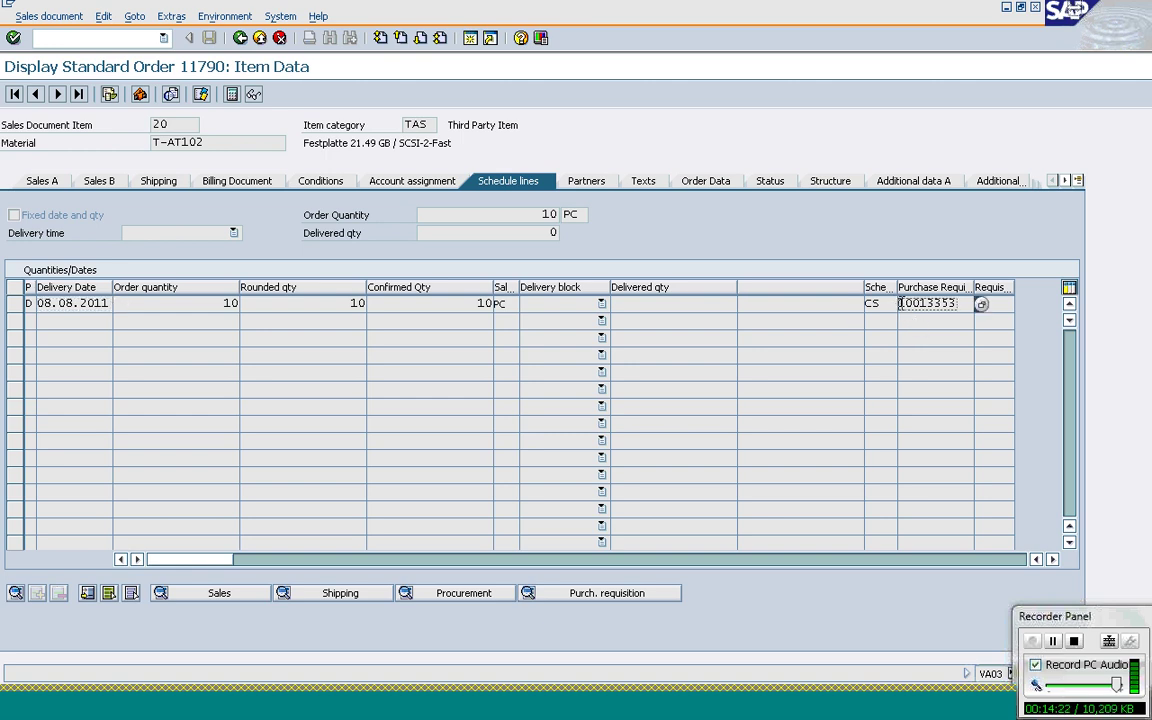
pyautogui.moveTo(900, 303); pyautogui.dragTo(968, 303)
pyautogui.click(970, 303)
pyautogui.click(577, 597)
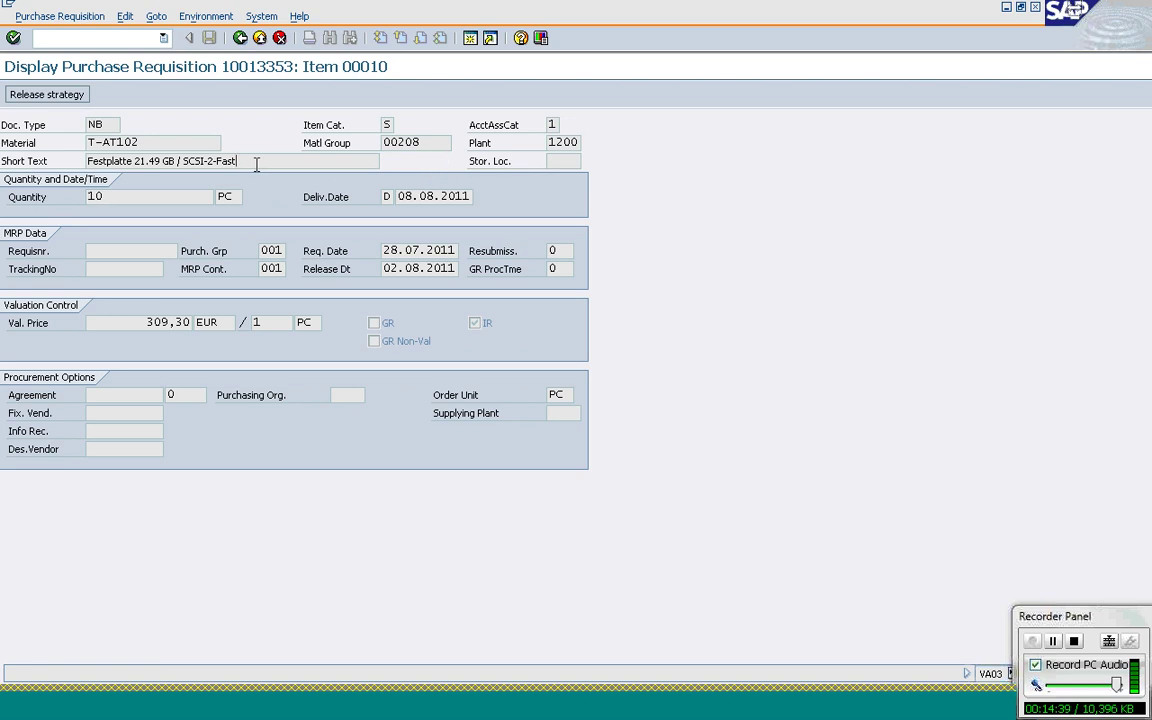
pyautogui.click(239, 44)
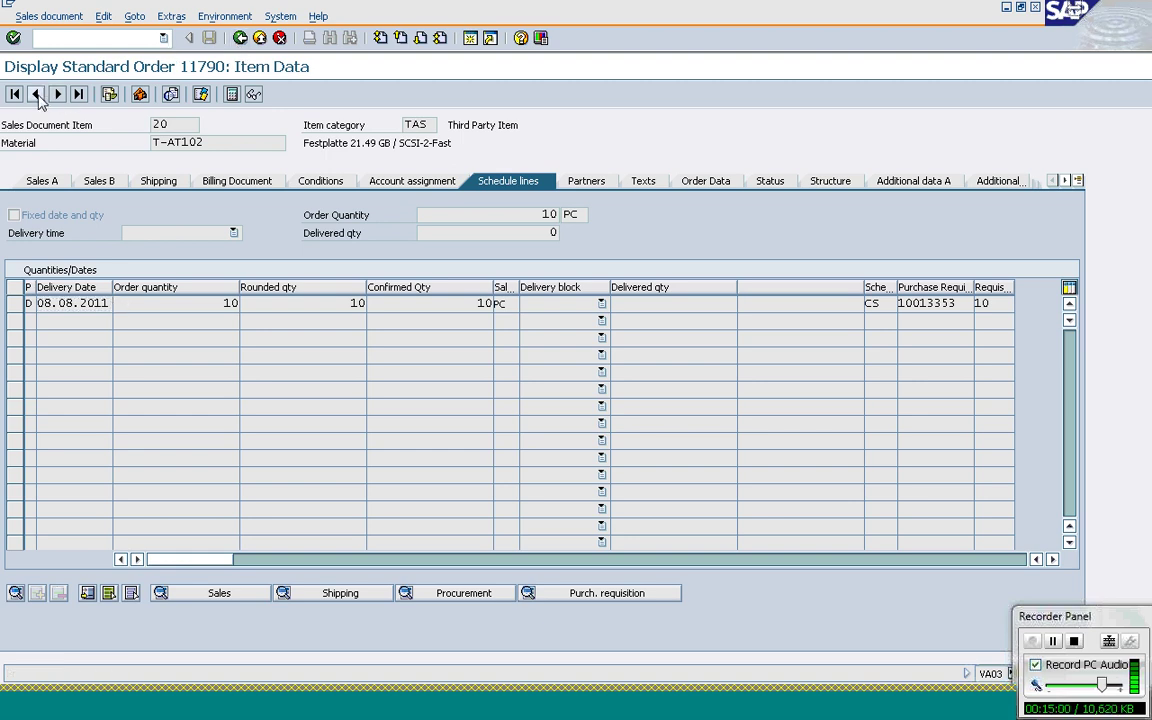
# Compare the schedule line categories of standard item 10 and third-party item 20
pyautogui.click(36, 94)
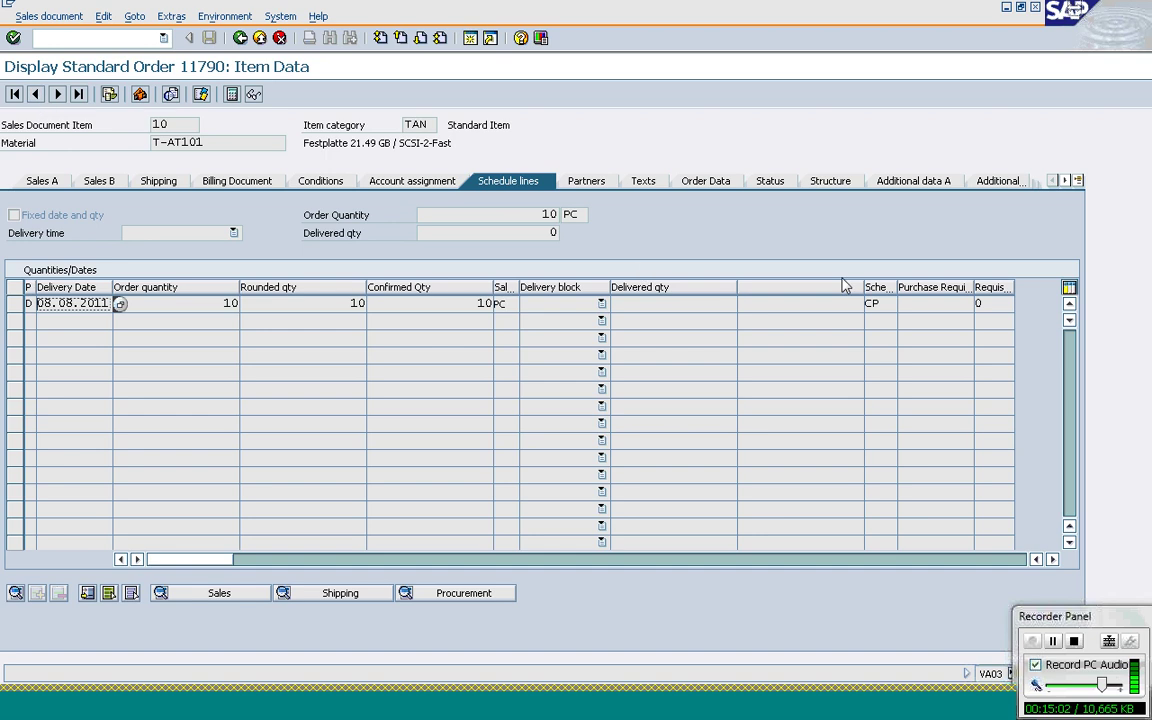
pyautogui.click(886, 304)
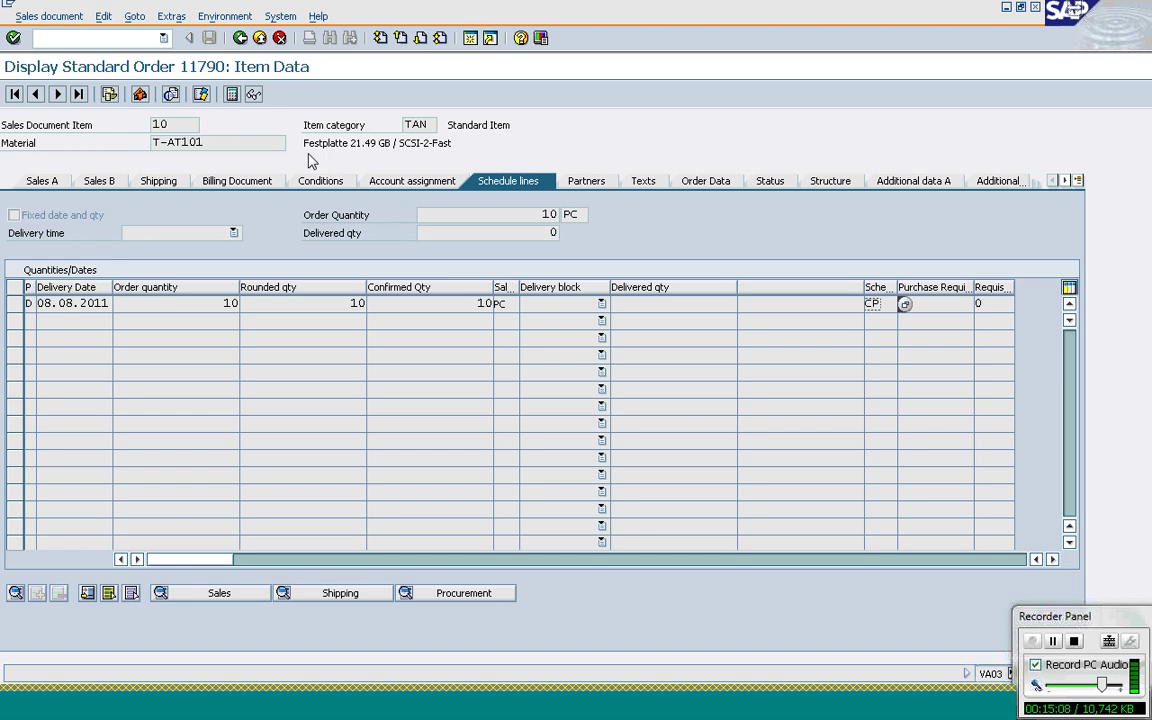
pyautogui.click(57, 94)
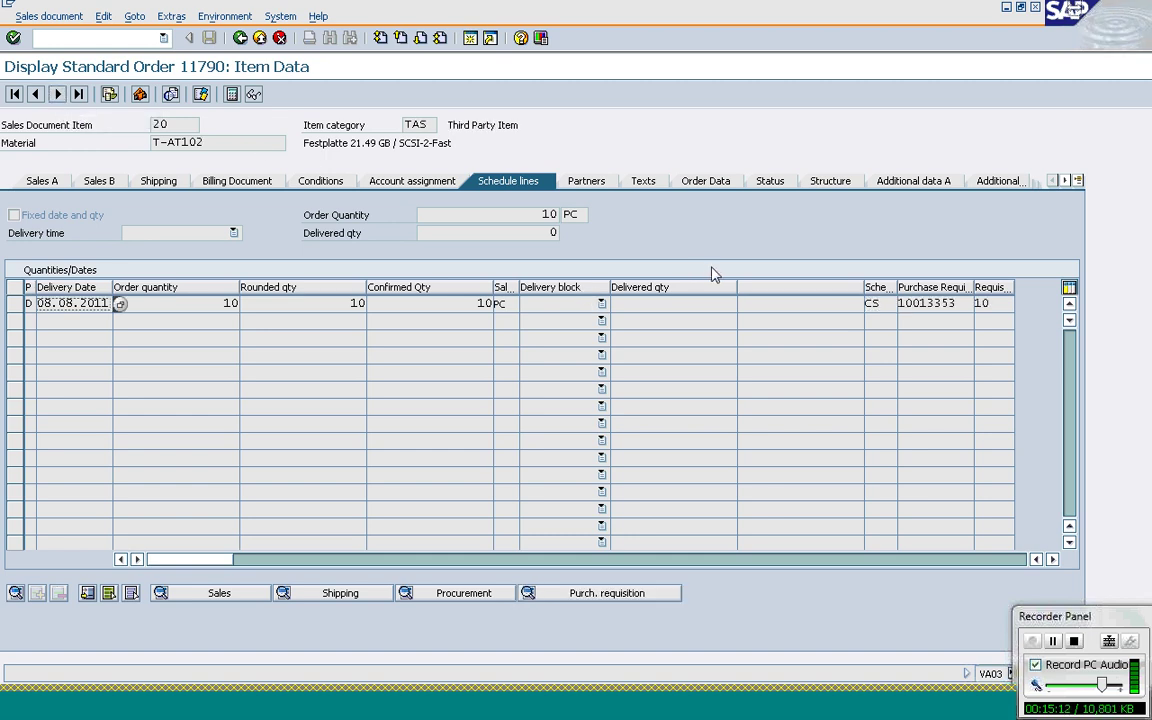
pyautogui.click(881, 303)
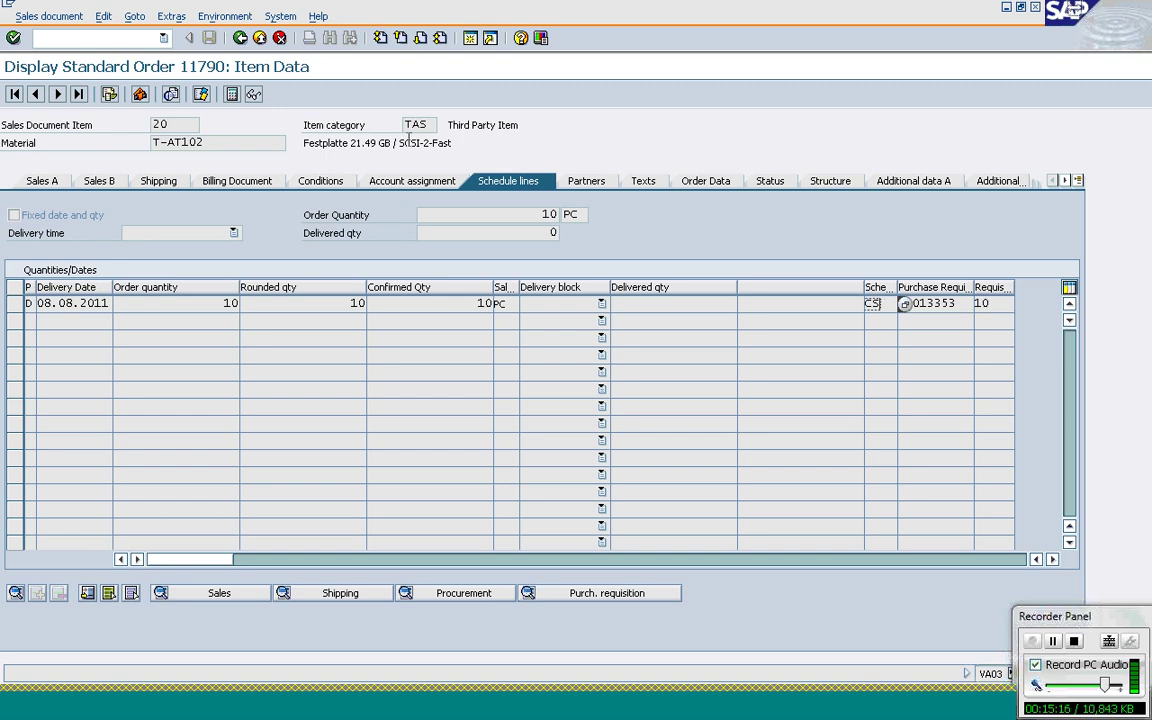
# Start transaction SPRO in a new session and display the SAP Reference IMG
pyautogui.click(82, 40)
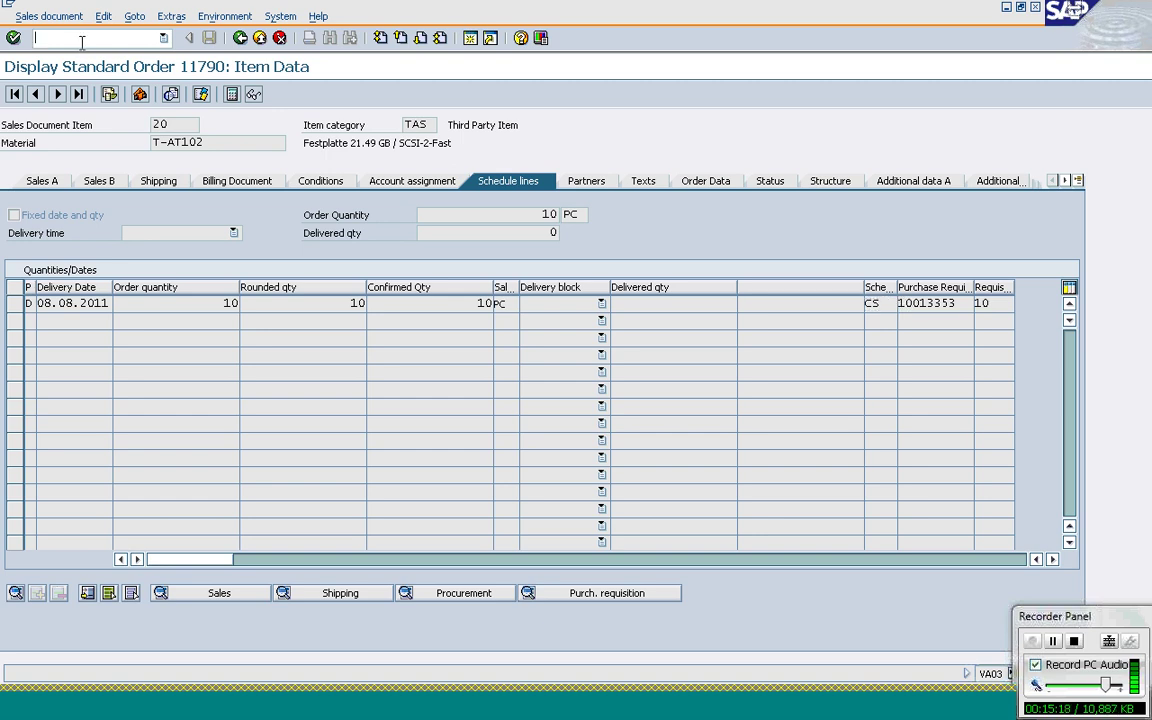
pyautogui.write('/ospro')
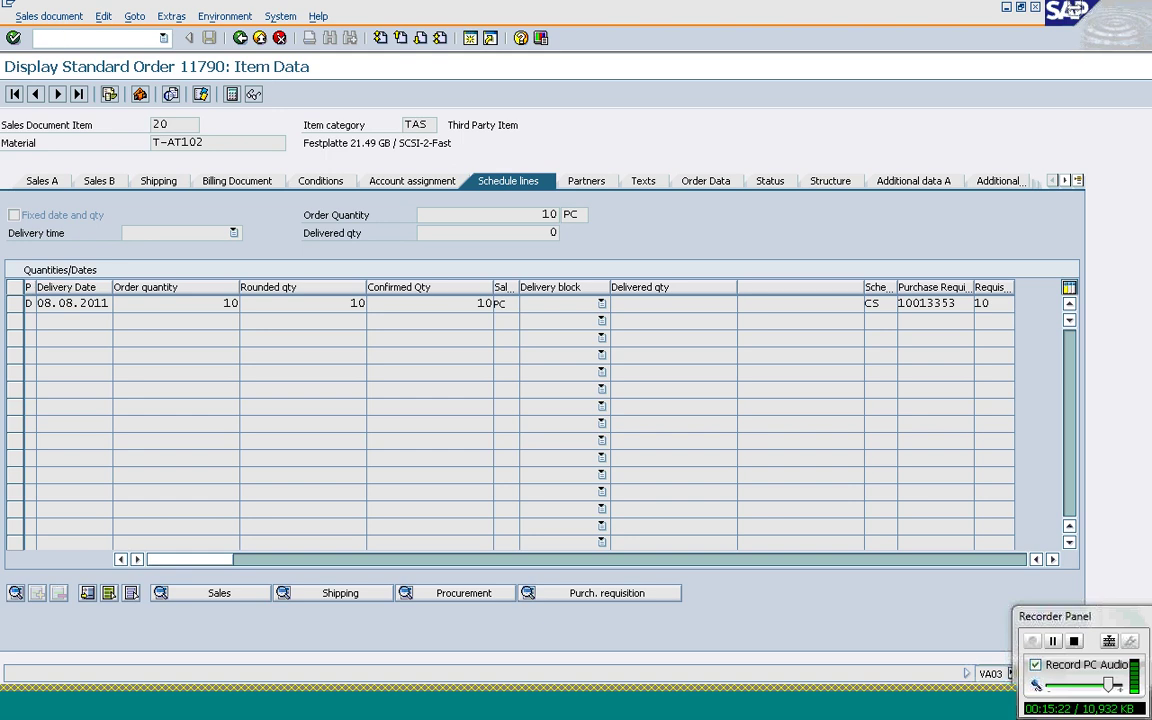
pyautogui.press('Return')
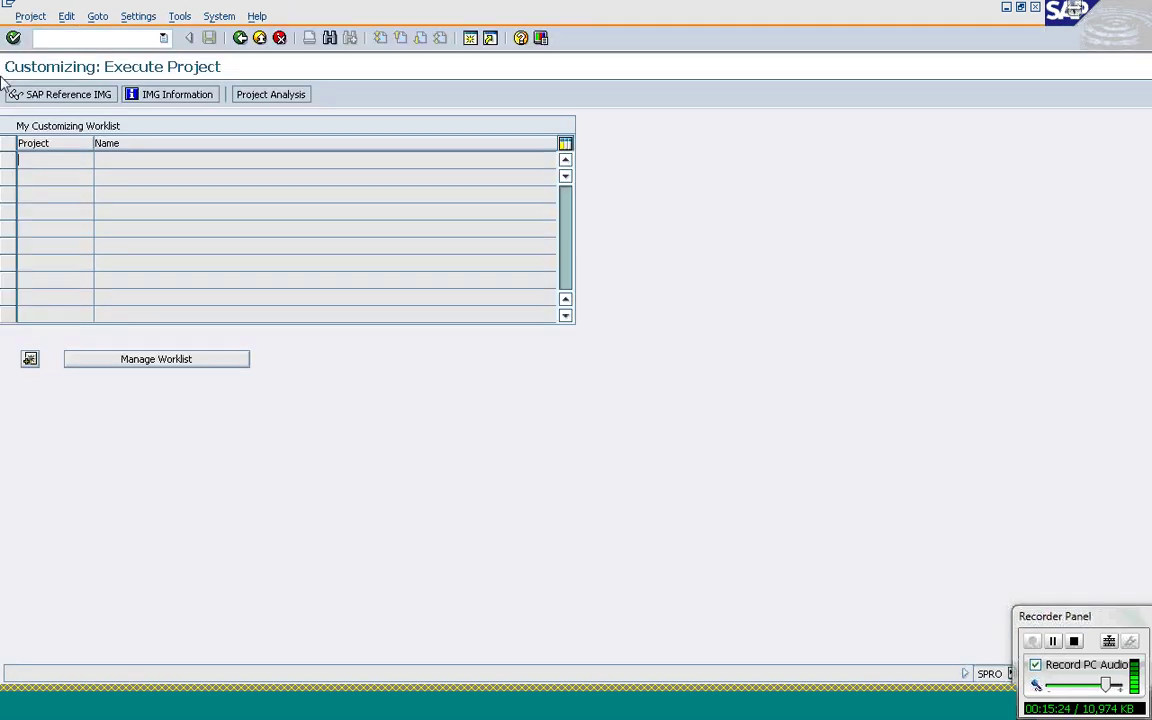
pyautogui.click(43, 95)
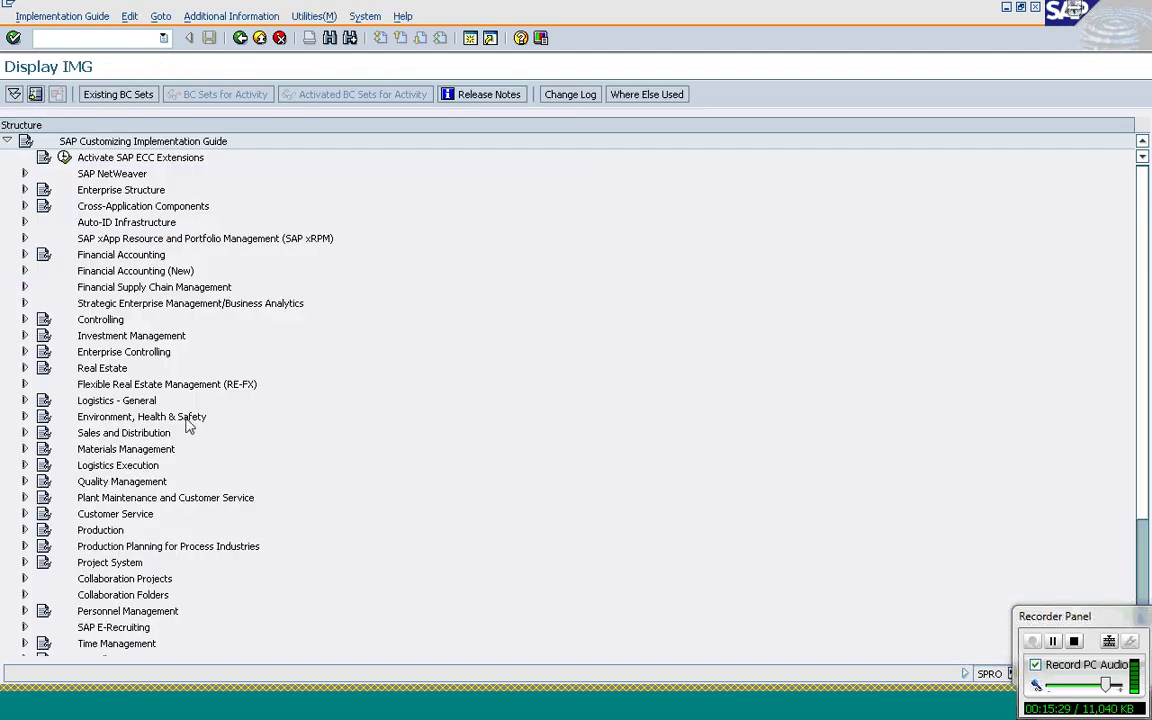
# Open the Define Schedule Line Categories activity under Sales and Distribution, Sales, Sales Documents, Schedule Lines
pyautogui.click(24, 433)
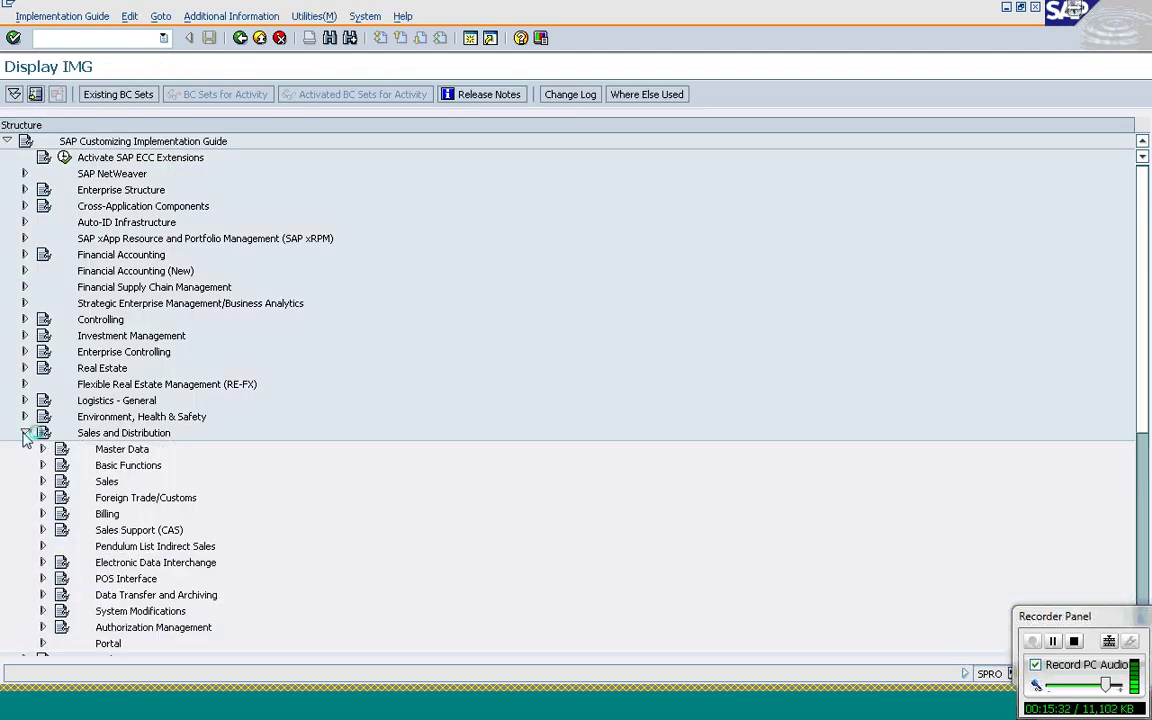
pyautogui.click(42, 481)
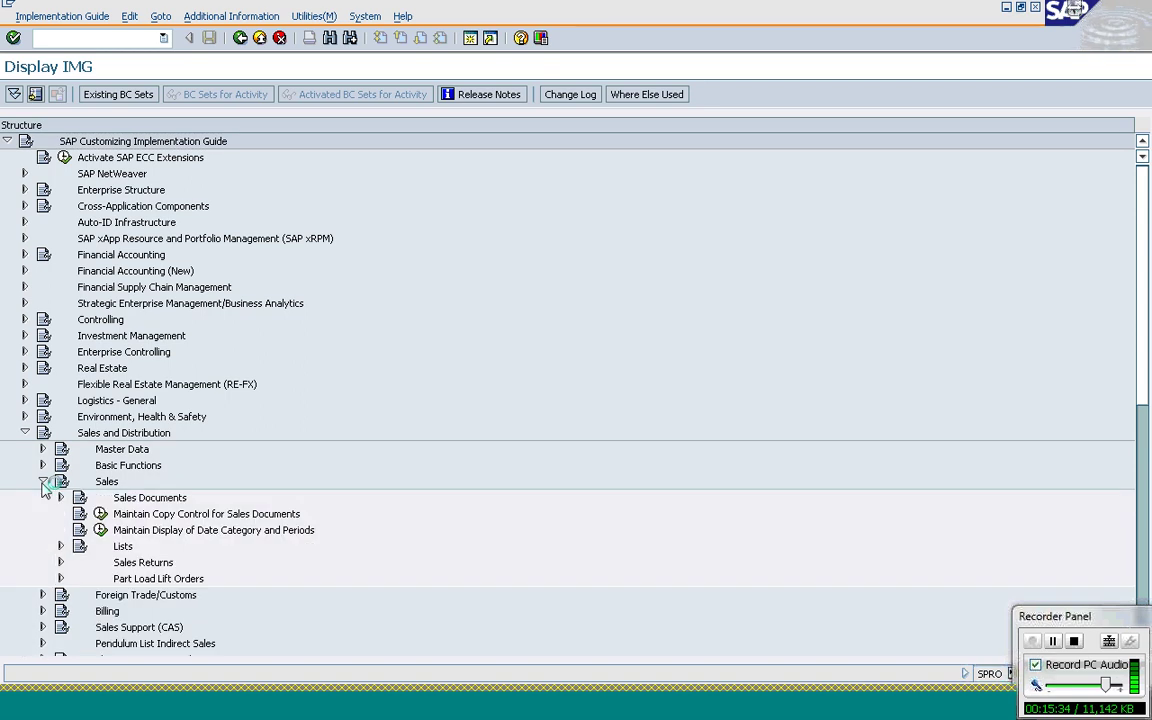
pyautogui.click(60, 498)
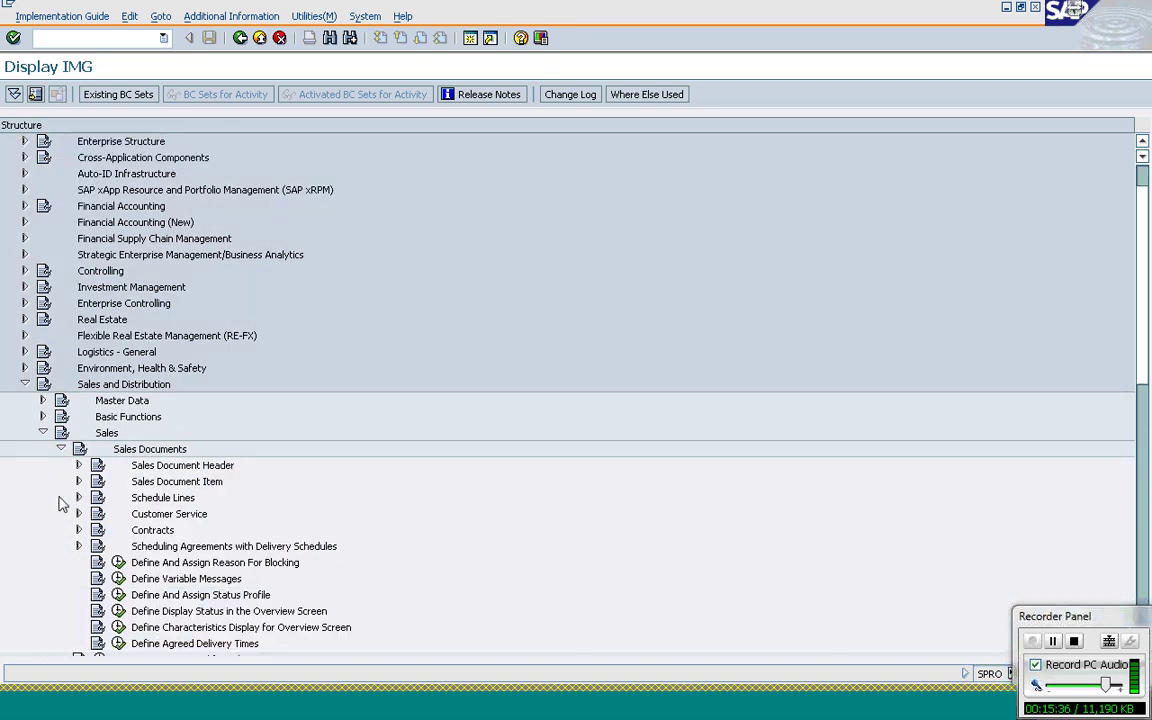
pyautogui.click(78, 498)
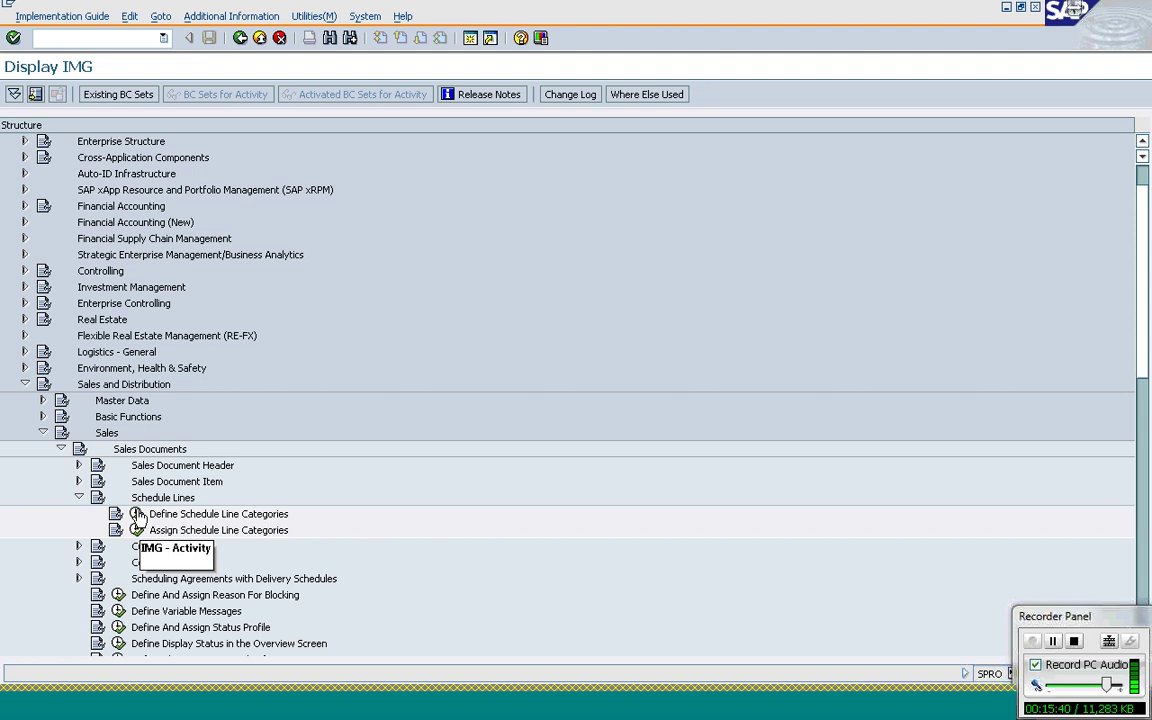
pyautogui.click(137, 514)
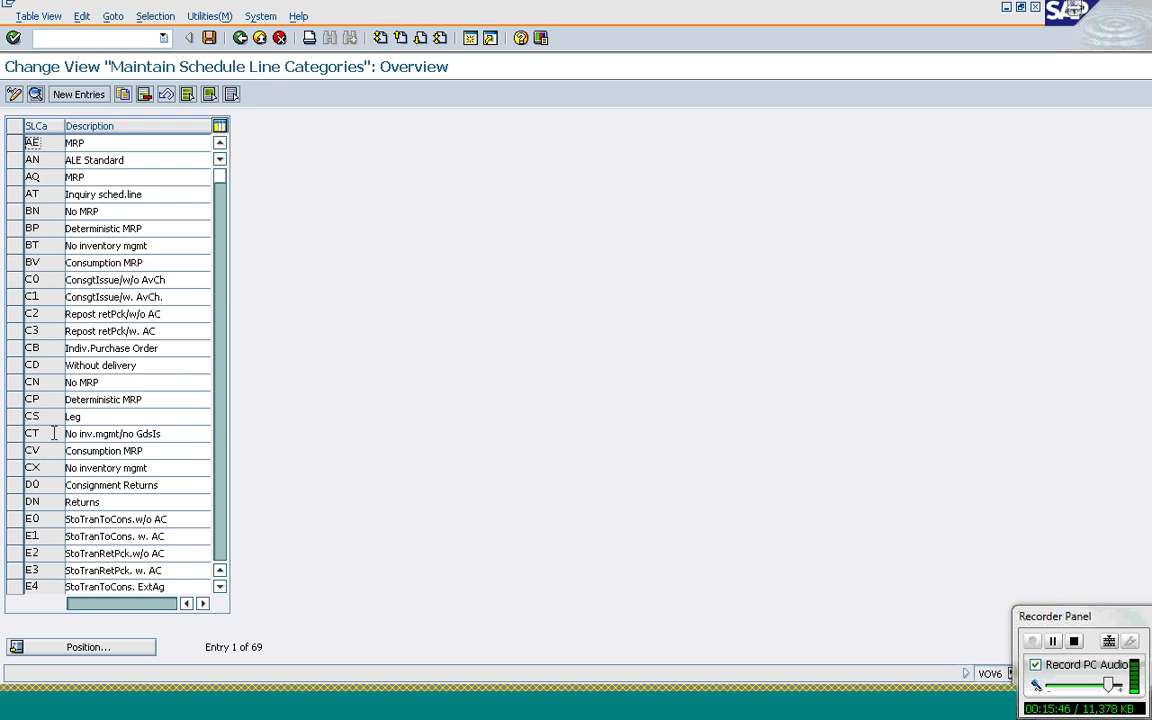
# Open the details of schedule line category CP and examine its item relevance for delivery setting
pyautogui.click(47, 399)
pyautogui.doubleClick(48, 400)
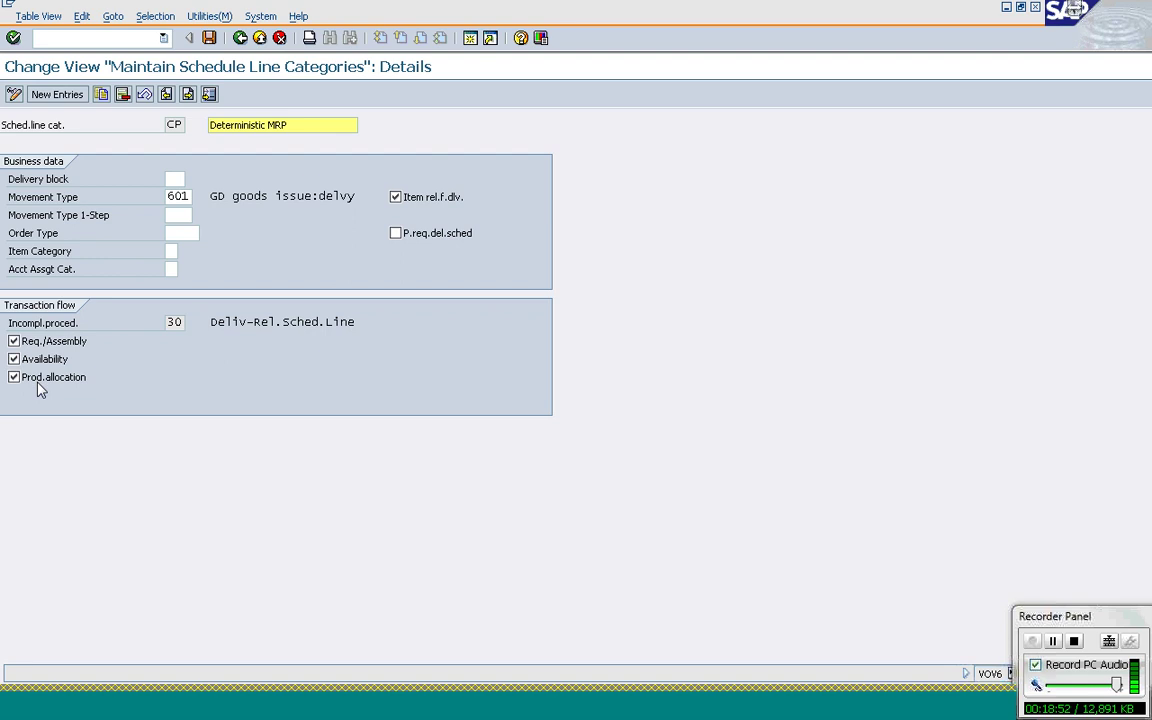
pyautogui.click(445, 205)
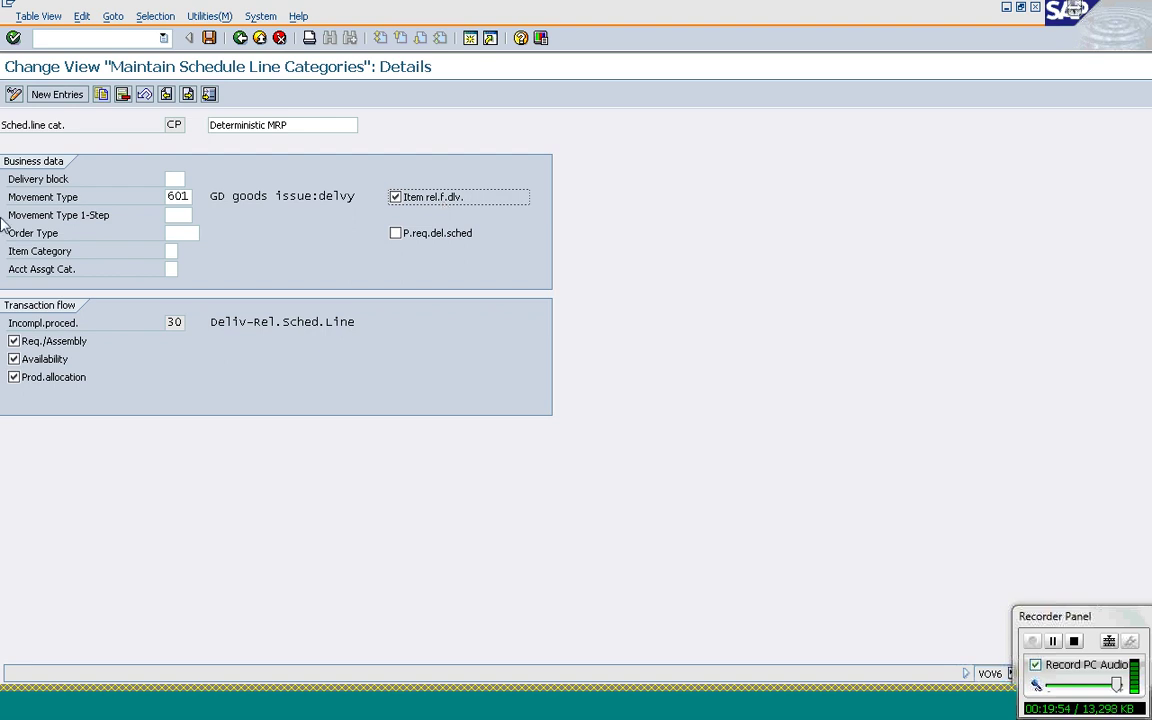
# Examine the movement type assigned to schedule line category CP and request its list of possible values
pyautogui.click(184, 197)
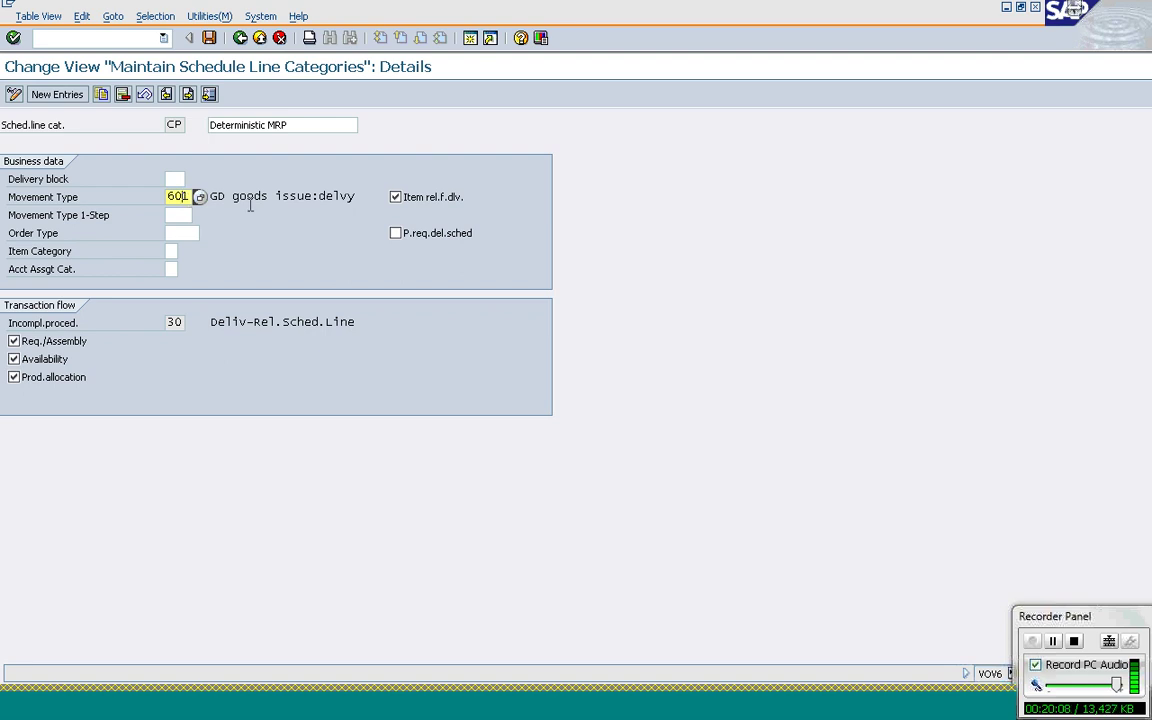
pyautogui.click(280, 196)
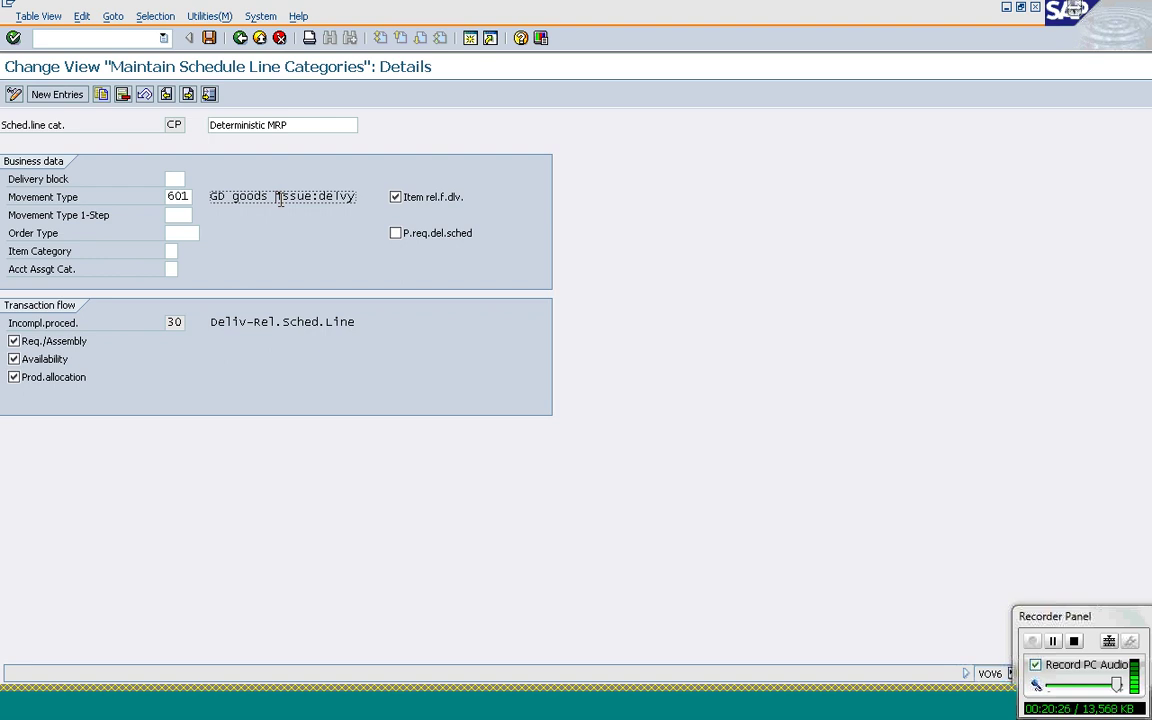
pyautogui.click(177, 197)
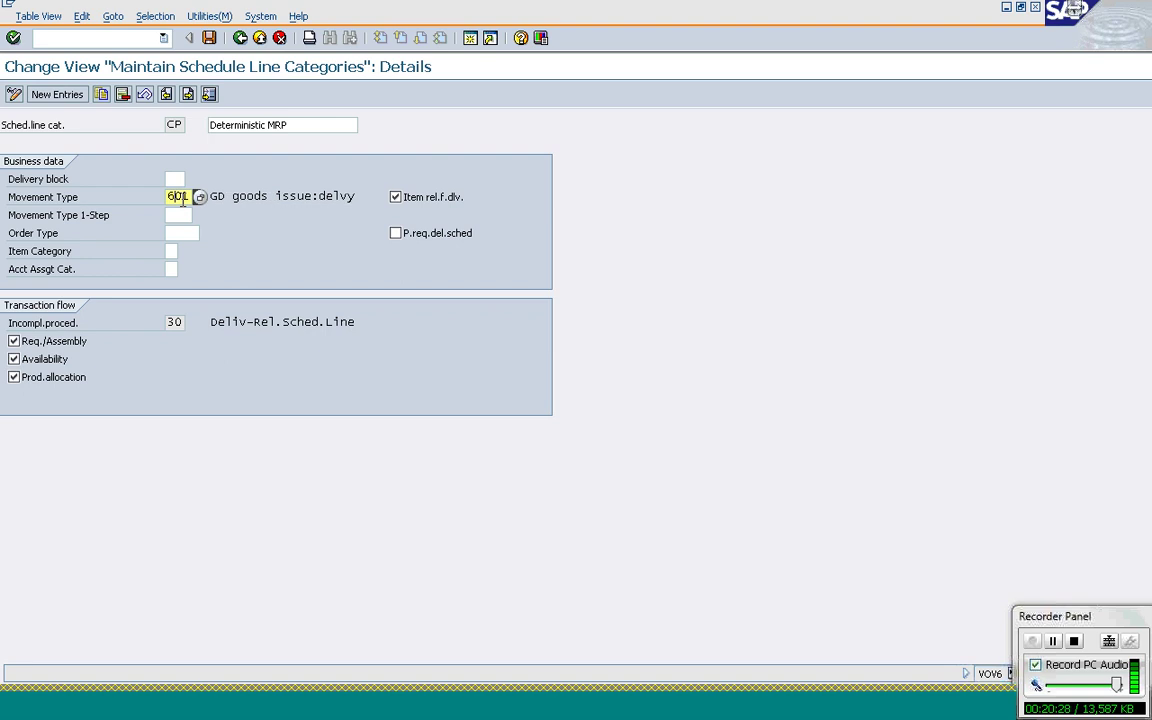
pyautogui.click(199, 197)
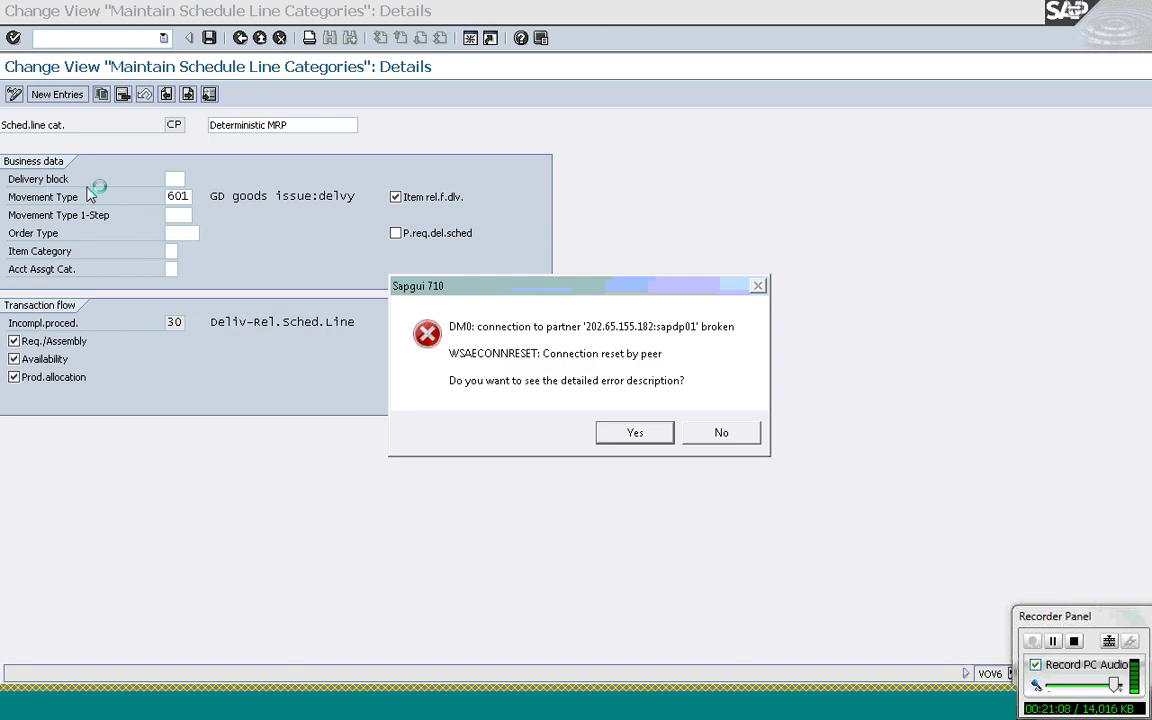
# Dismiss the connection error and log back on with the user name and password, ending any other logons in the system
pyautogui.click(706, 437)
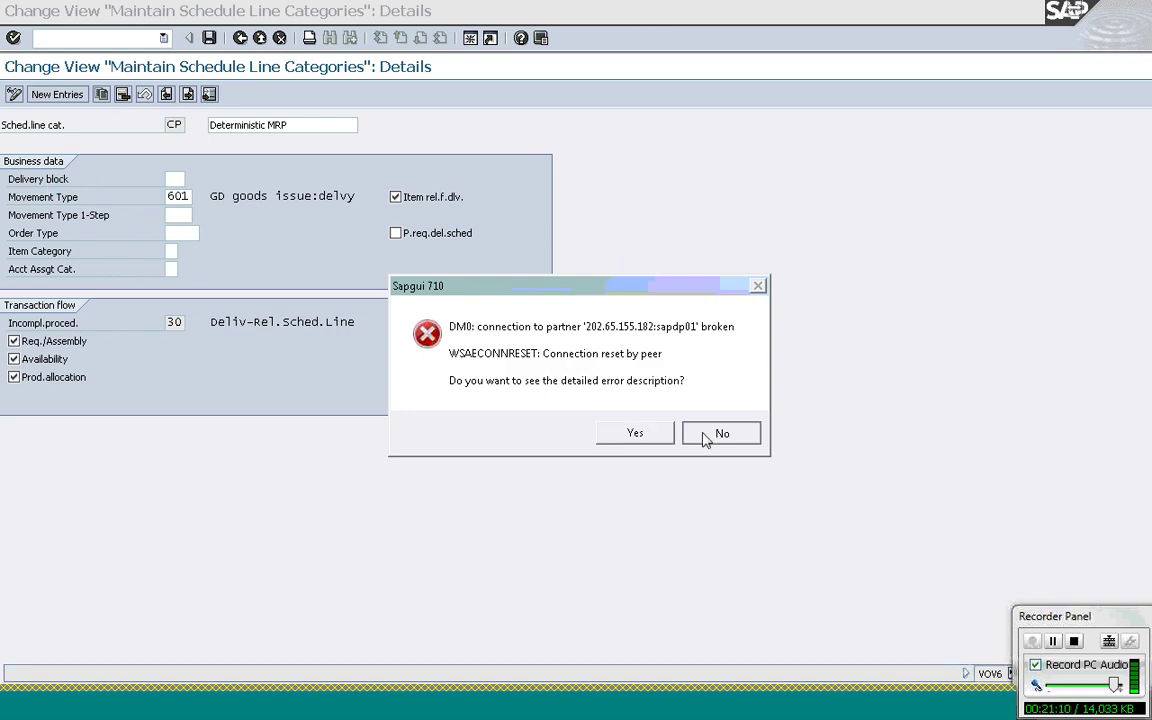
pyautogui.click(733, 226)
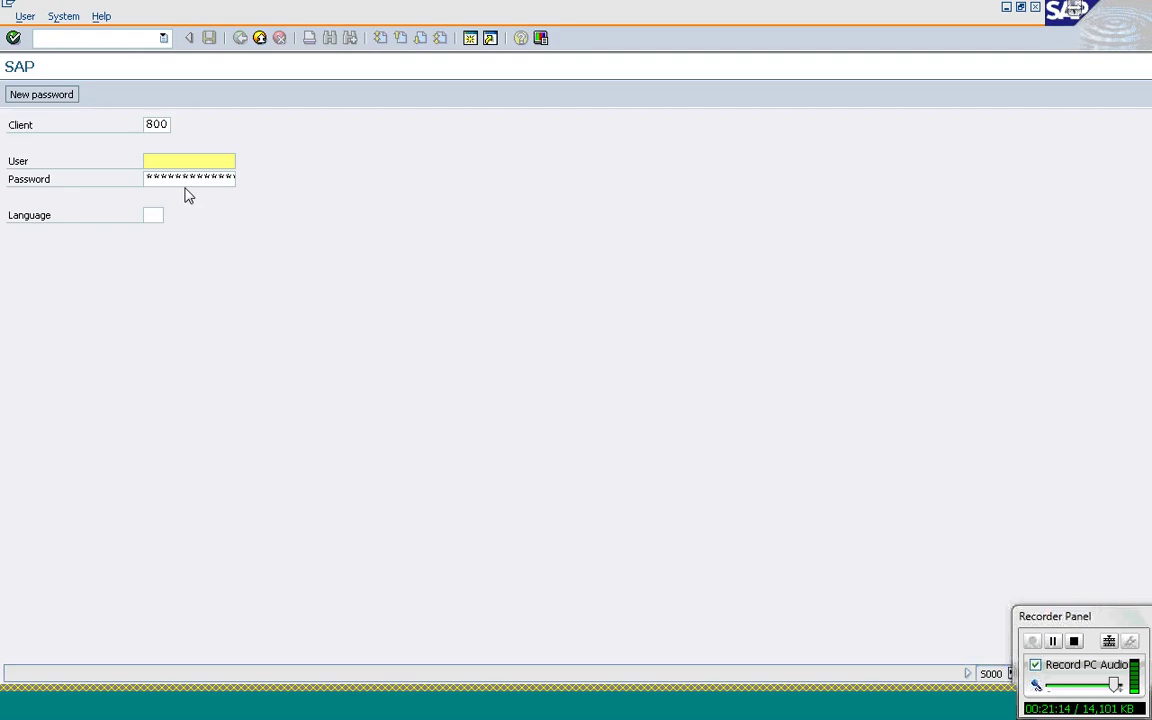
pyautogui.write('ma')
pyautogui.press('Down')
pyautogui.press('Return')
pyautogui.press('Tab')
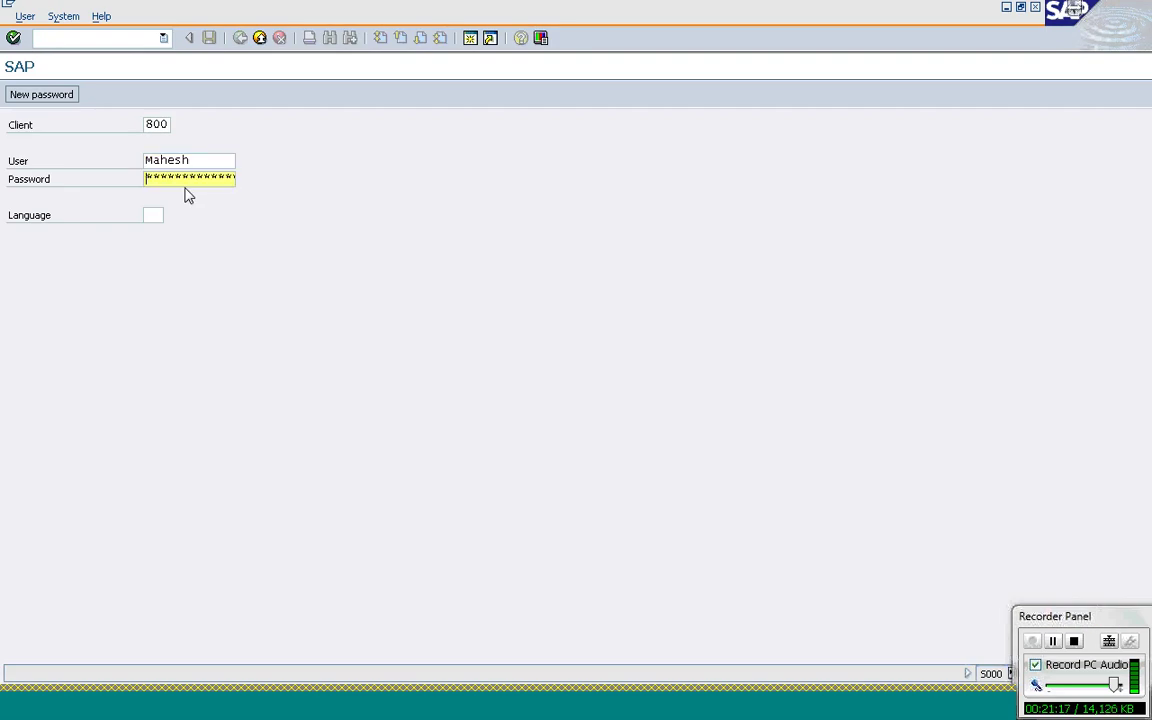
pyautogui.press('Return')
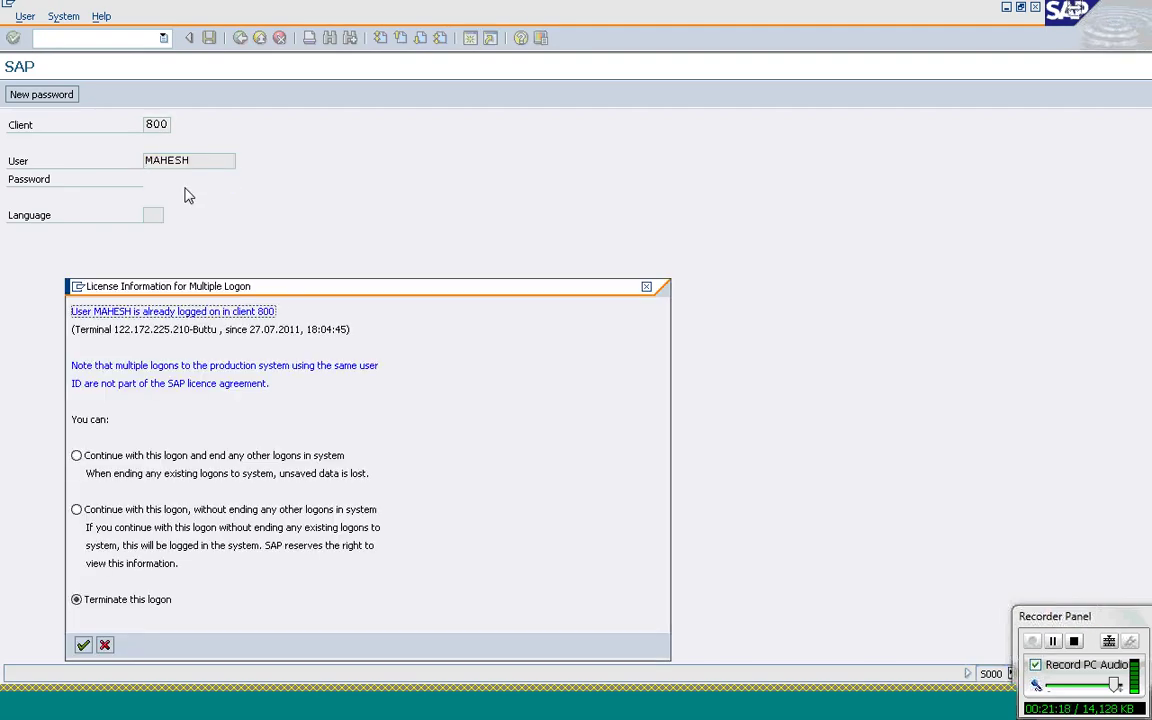
pyautogui.click(76, 456)
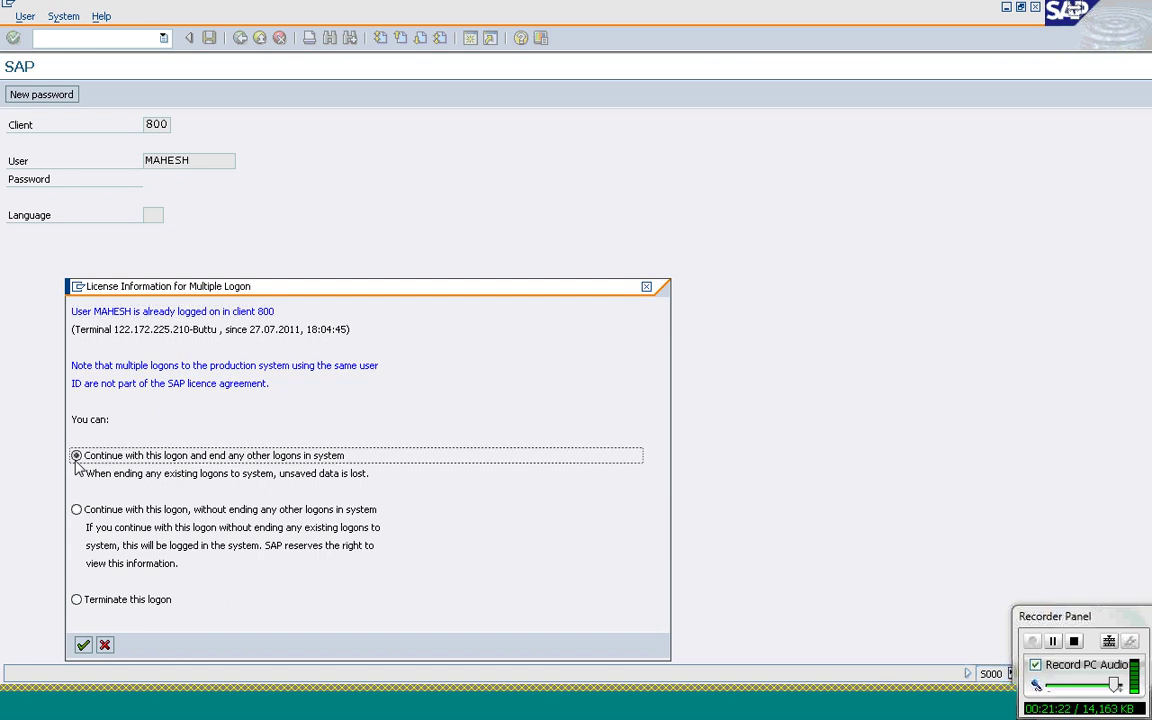
pyautogui.click(84, 645)
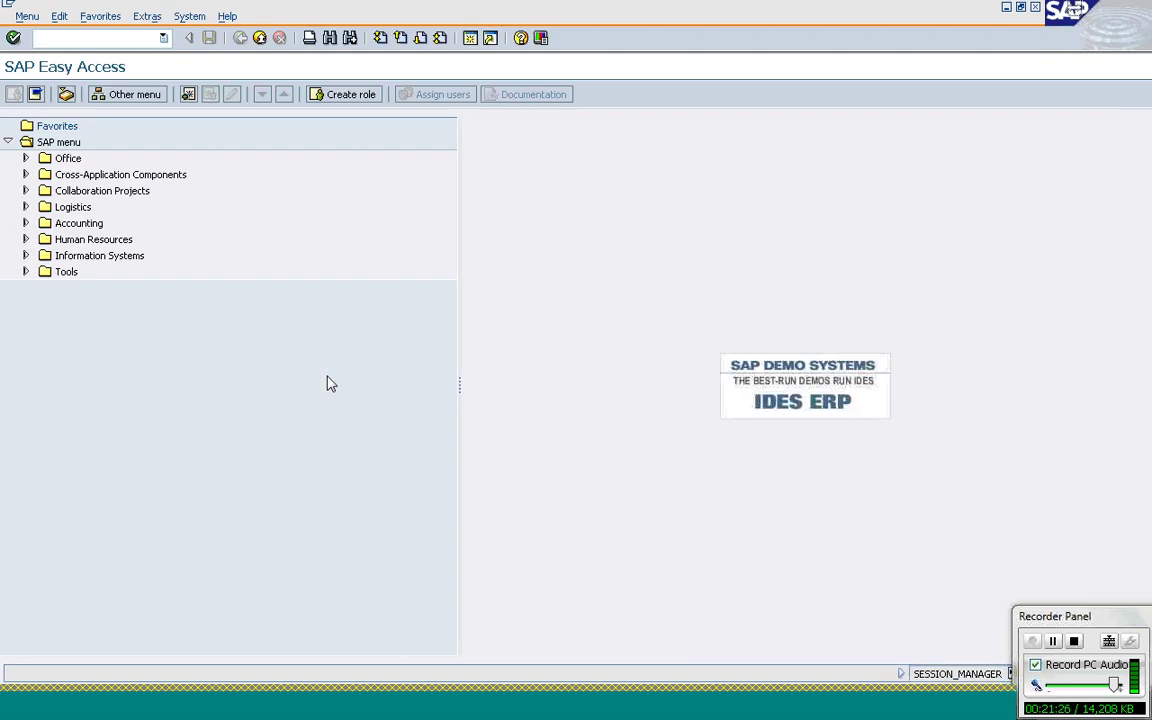
# Start transaction VA02, clear the order number field and open the List of Sales Orders selection
pyautogui.write('va02')
pyautogui.press('Return')
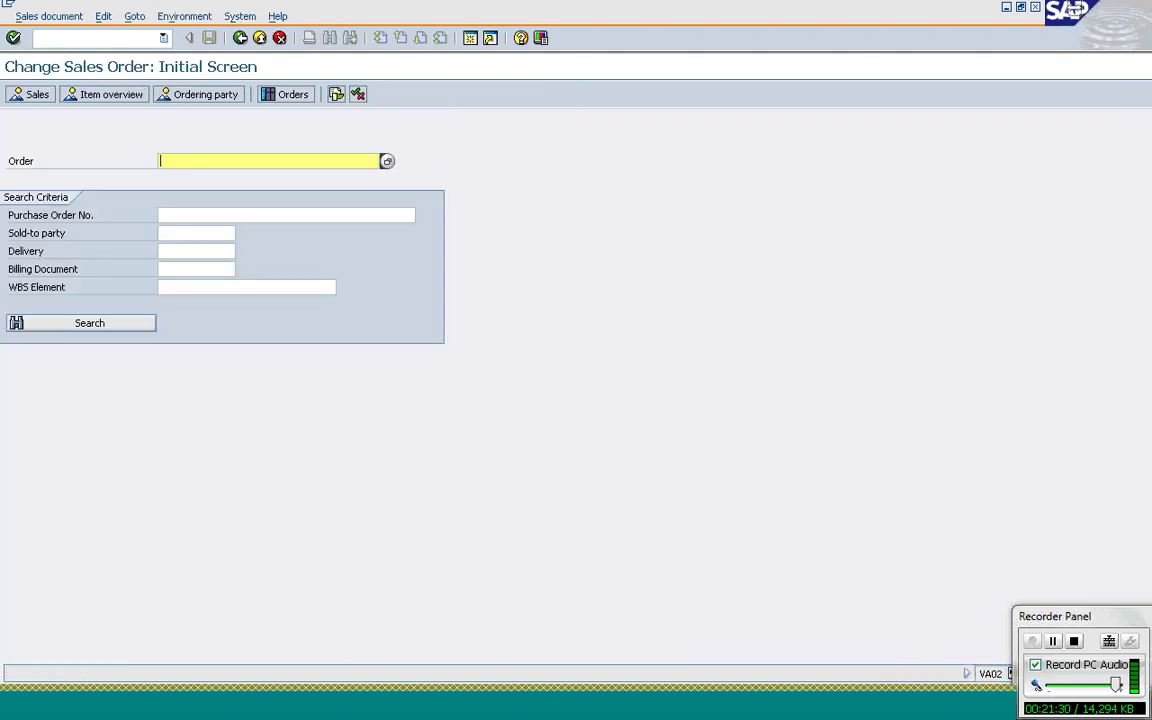
pyautogui.press('BackSpace')
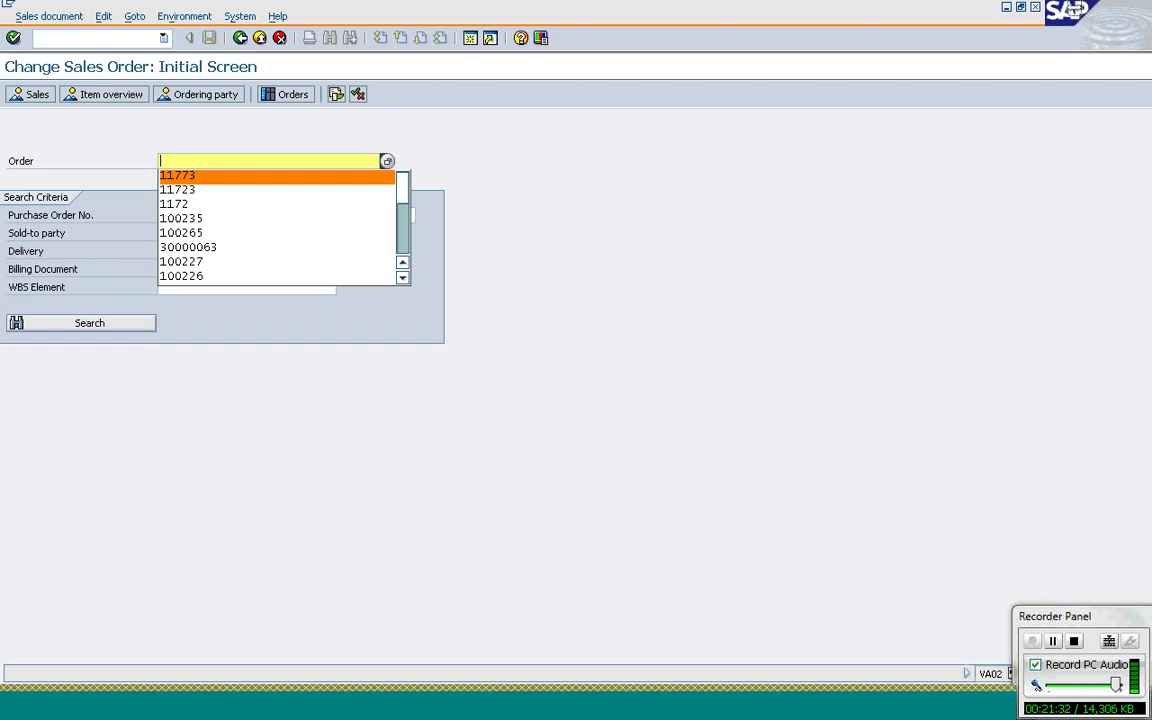
pyautogui.write('CP')
pyautogui.press('Return')
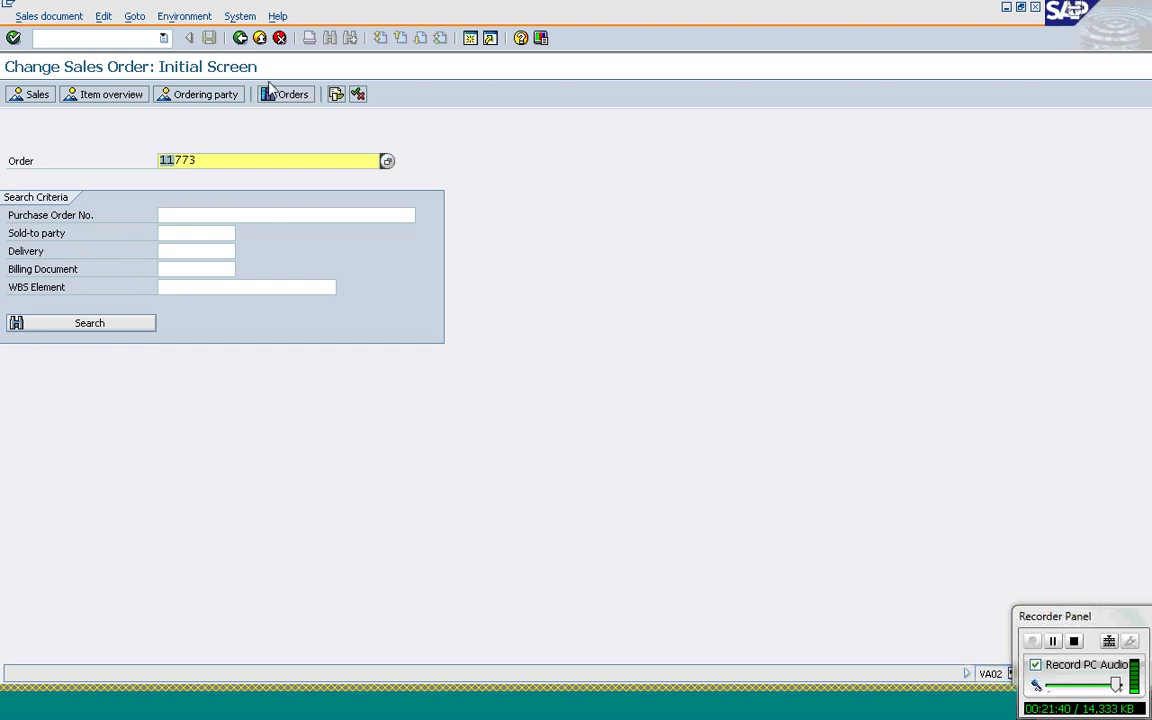
pyautogui.press('Delete')
pyautogui.press('Delete')
pyautogui.press('Delete')
pyautogui.press('Delete')
pyautogui.click(296, 97)
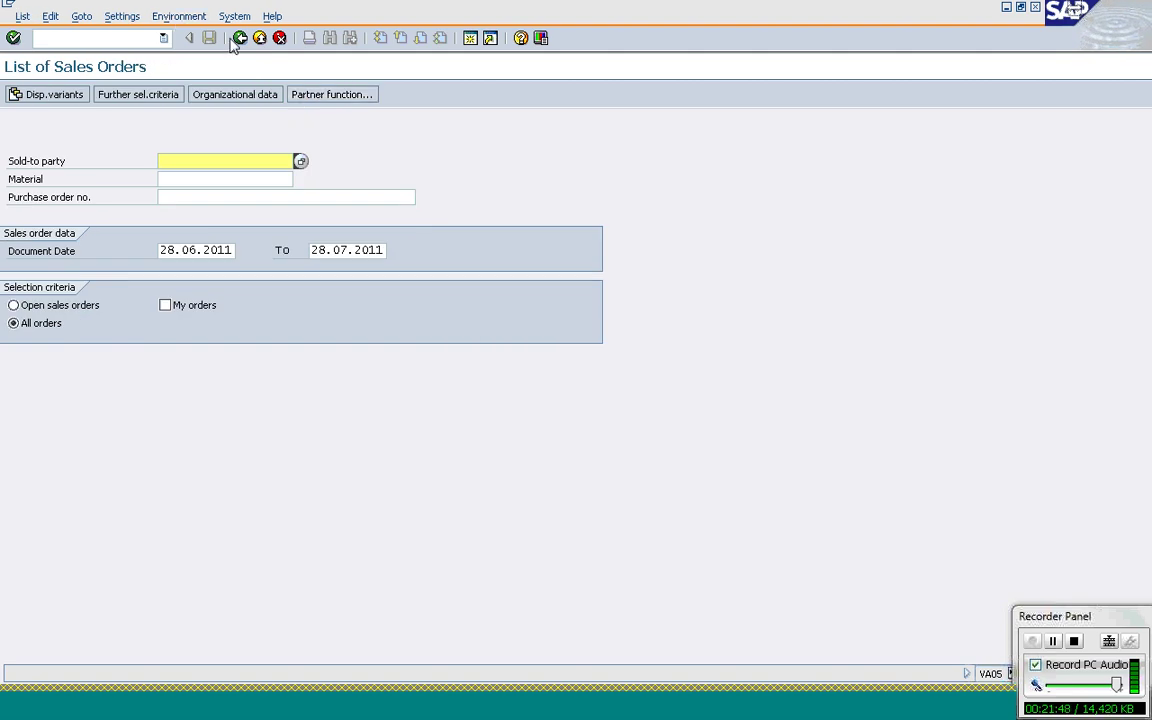
# Restrict the order list to own open sales orders with document dates starting from 25.07.2011 and run the selection
pyautogui.click(162, 251)
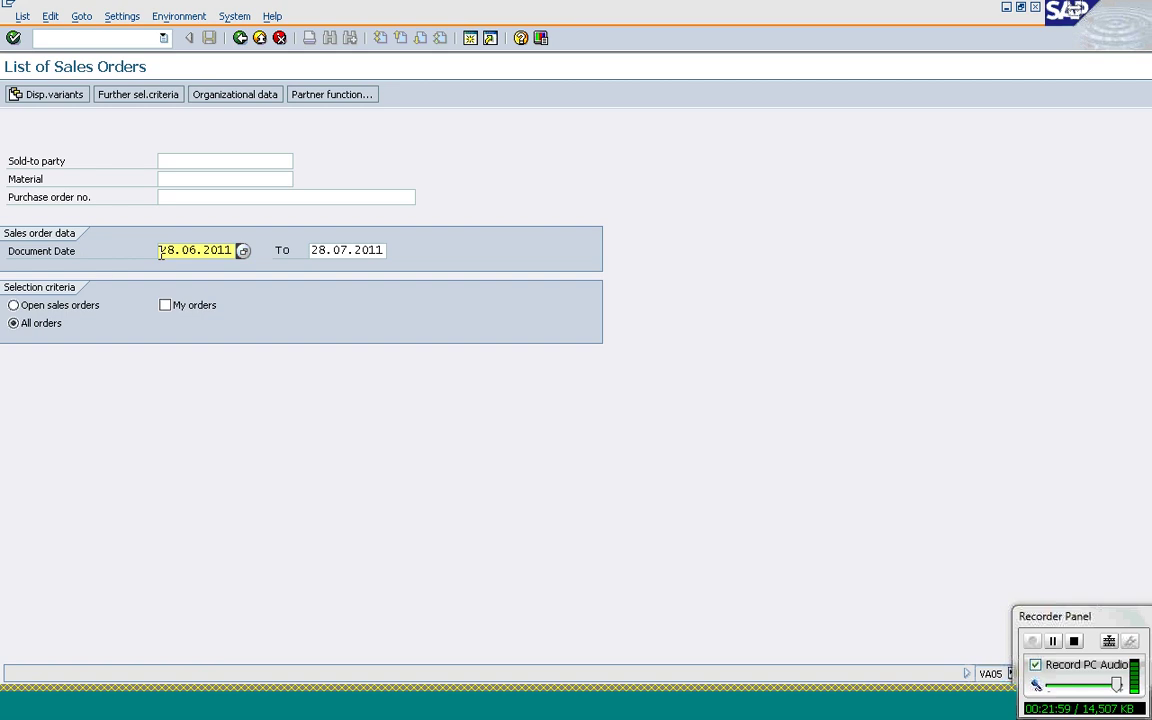
pyautogui.write('25.07')
pyautogui.click(168, 311)
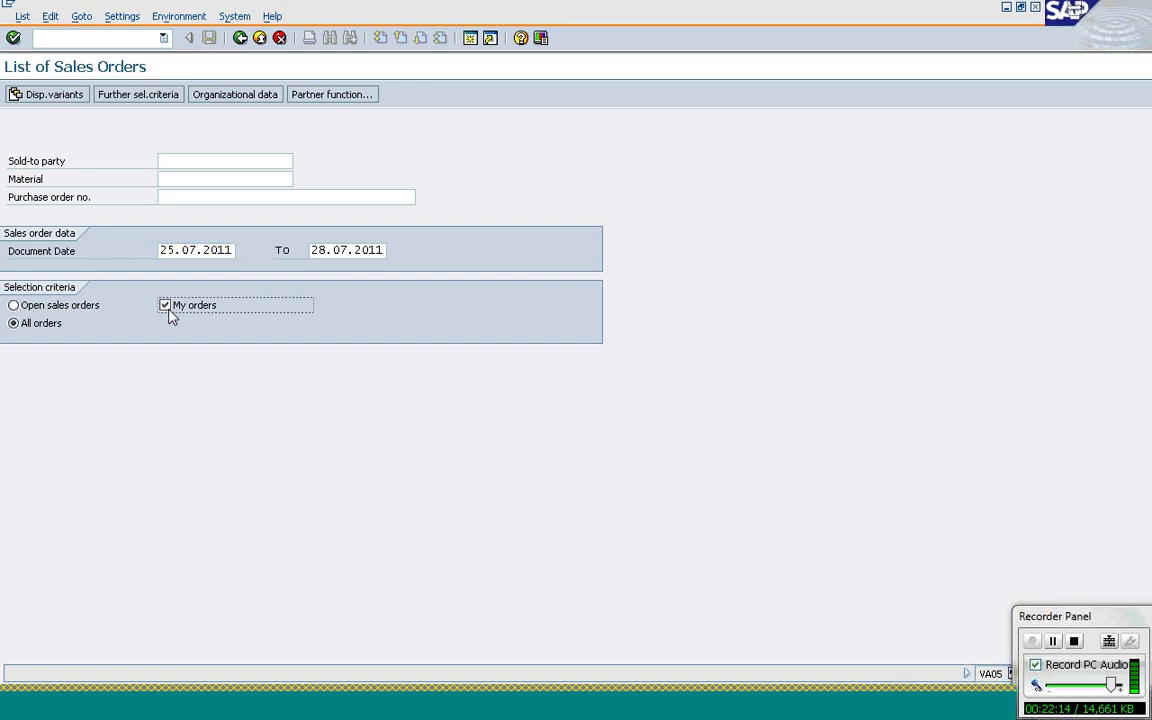
pyautogui.click(13, 306)
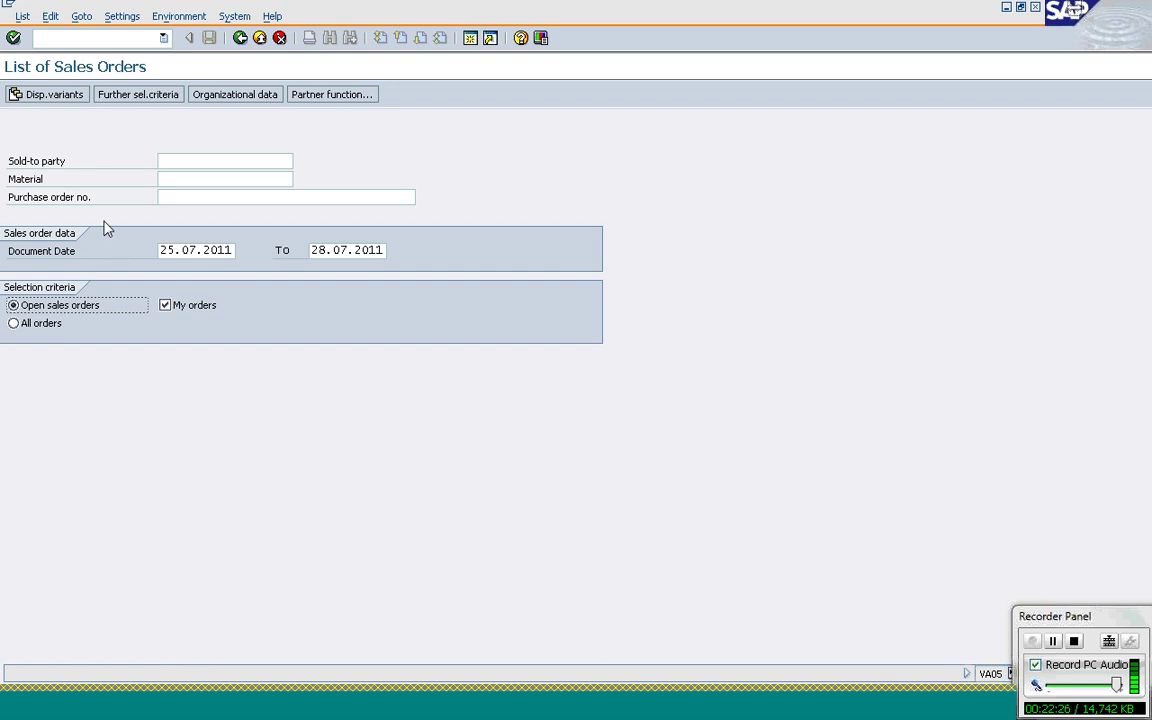
pyautogui.click(13, 38)
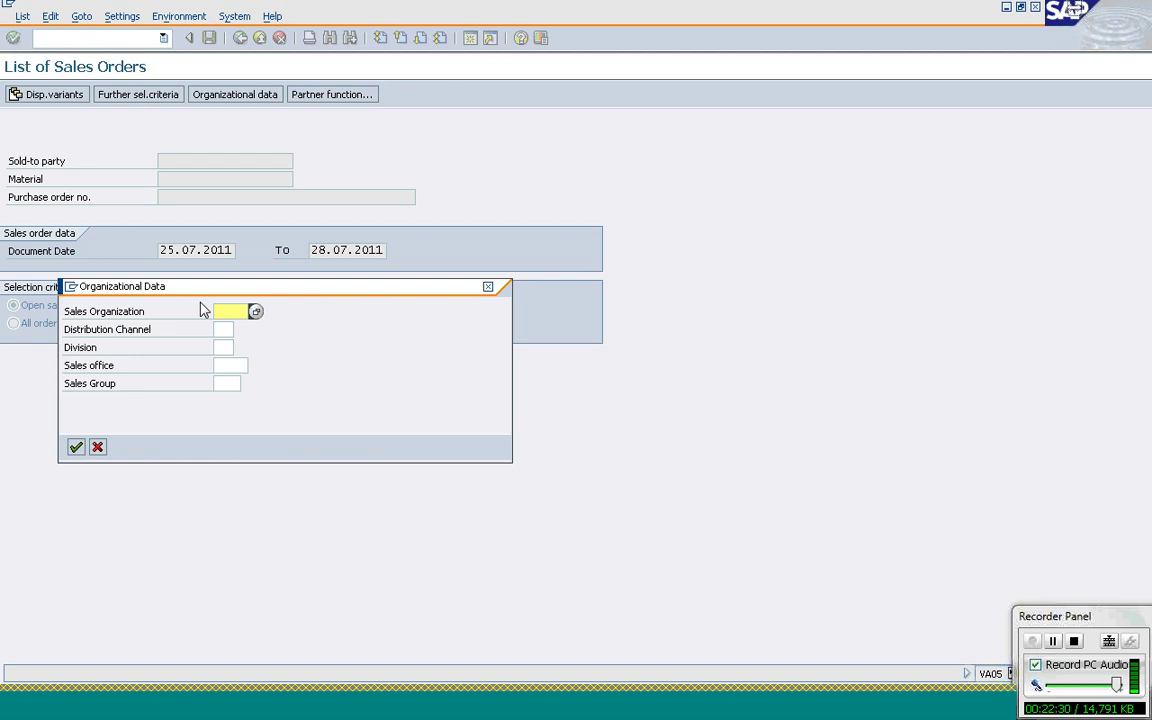
# List the orders for sales organization 1000, distribution channel 10 and division 00, identify the newest order and leave the list
pyautogui.write('1000')
pyautogui.press('Tab')
pyautogui.write('10')
pyautogui.press('Tab')
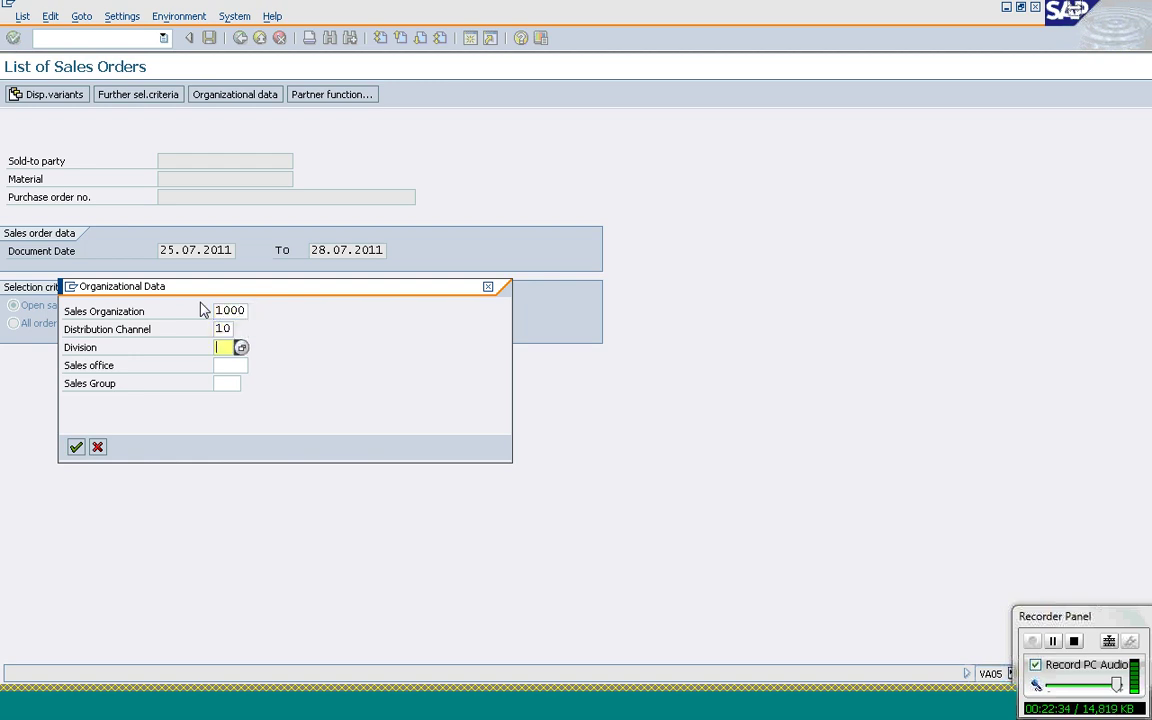
pyautogui.write('00')
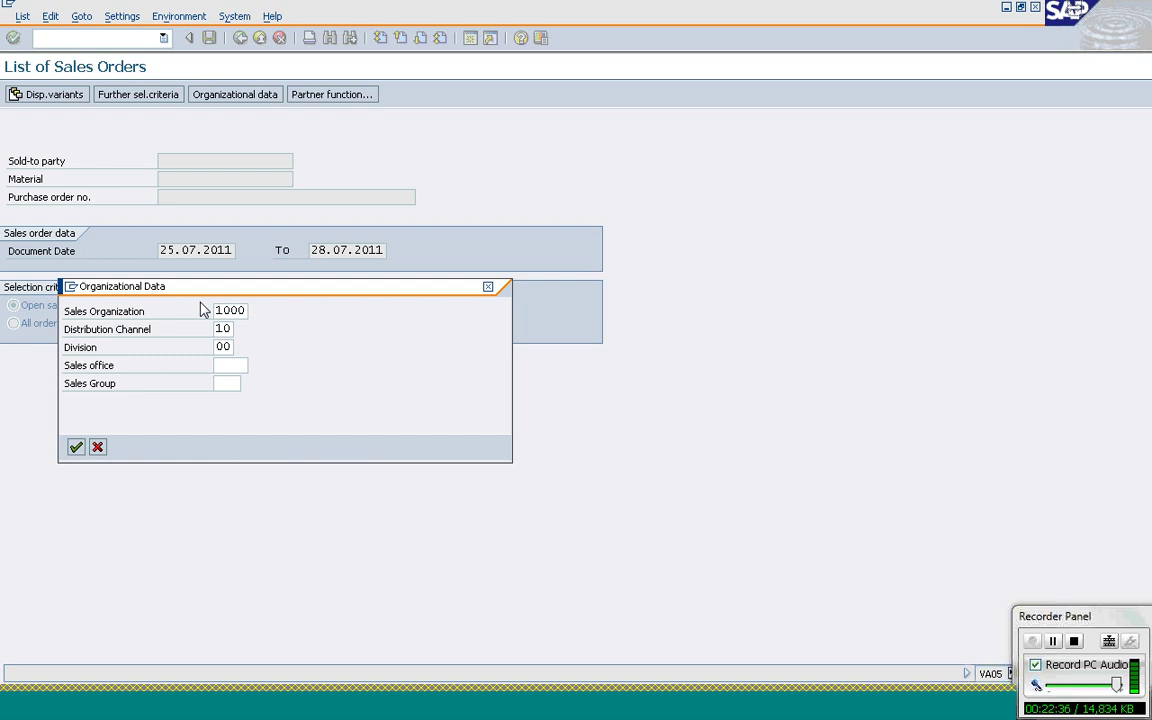
pyautogui.press('Return')
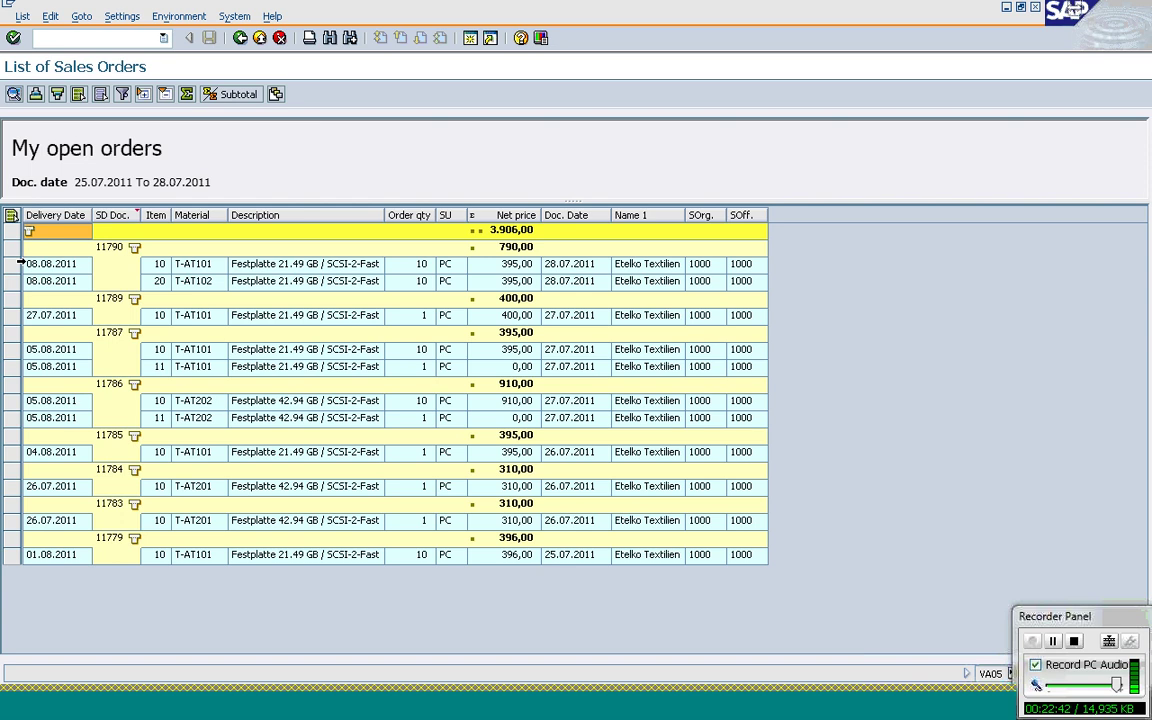
pyautogui.click(14, 263)
pyautogui.click(240, 38)
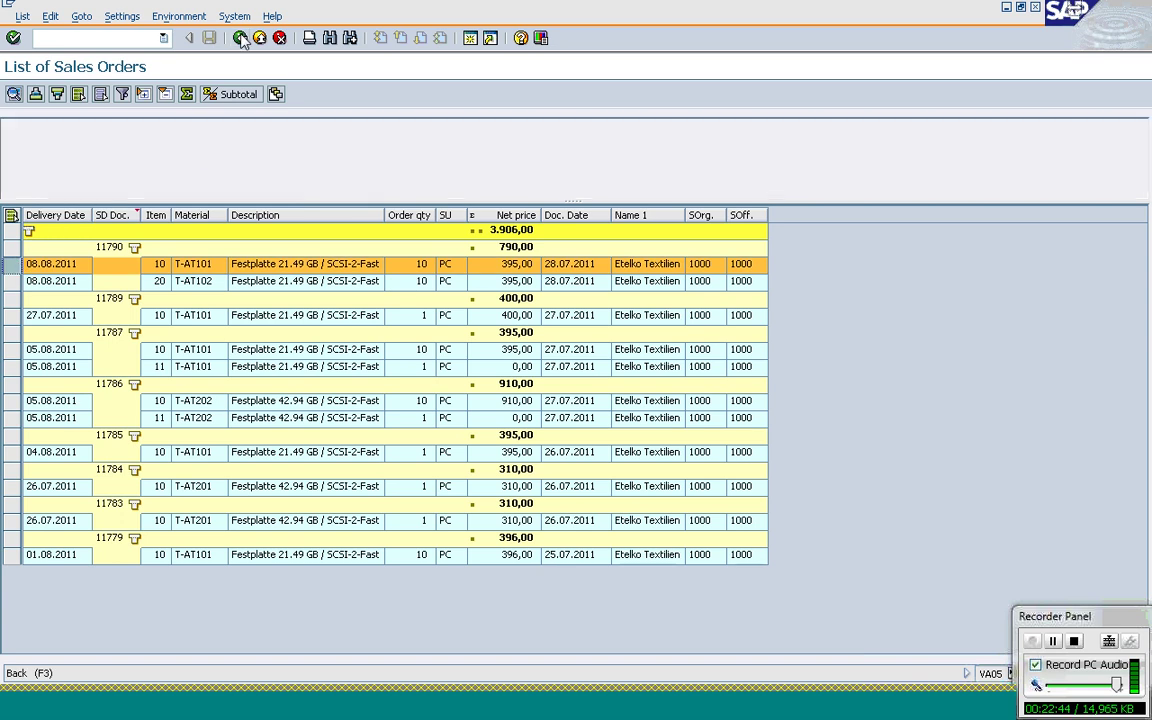
pyautogui.click(240, 38)
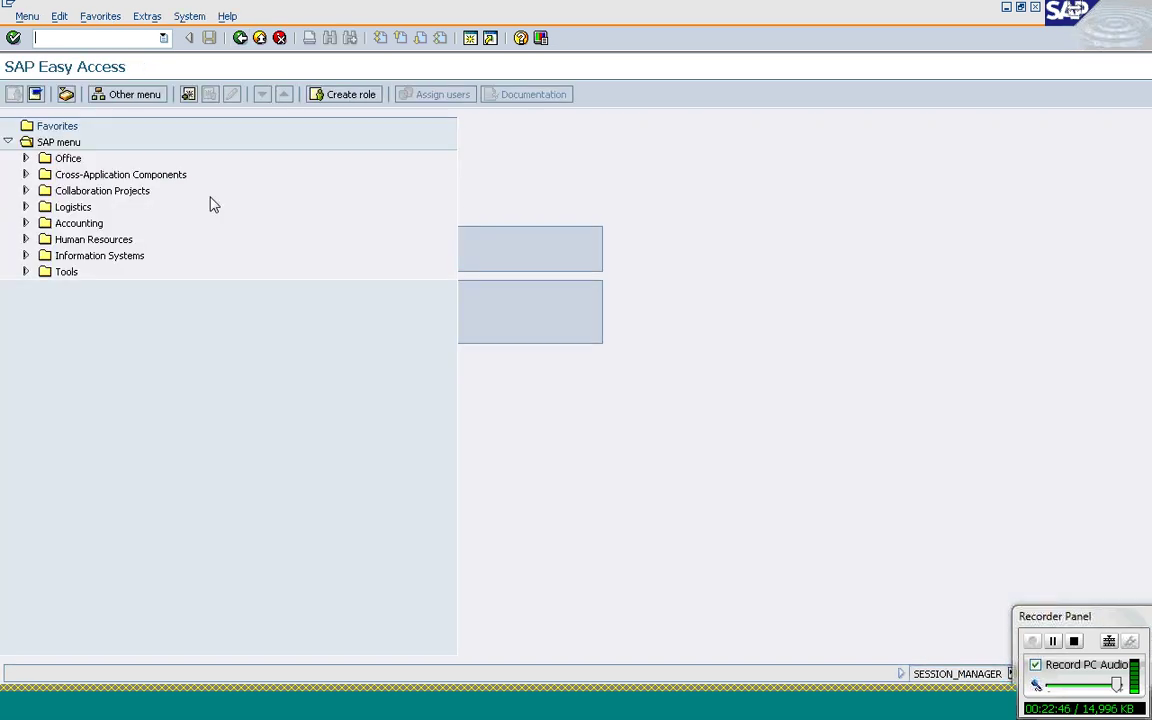
# Open the newest standard order for change with transaction VA02 and display the schedule lines of third-party item 20
pyautogui.write('va')
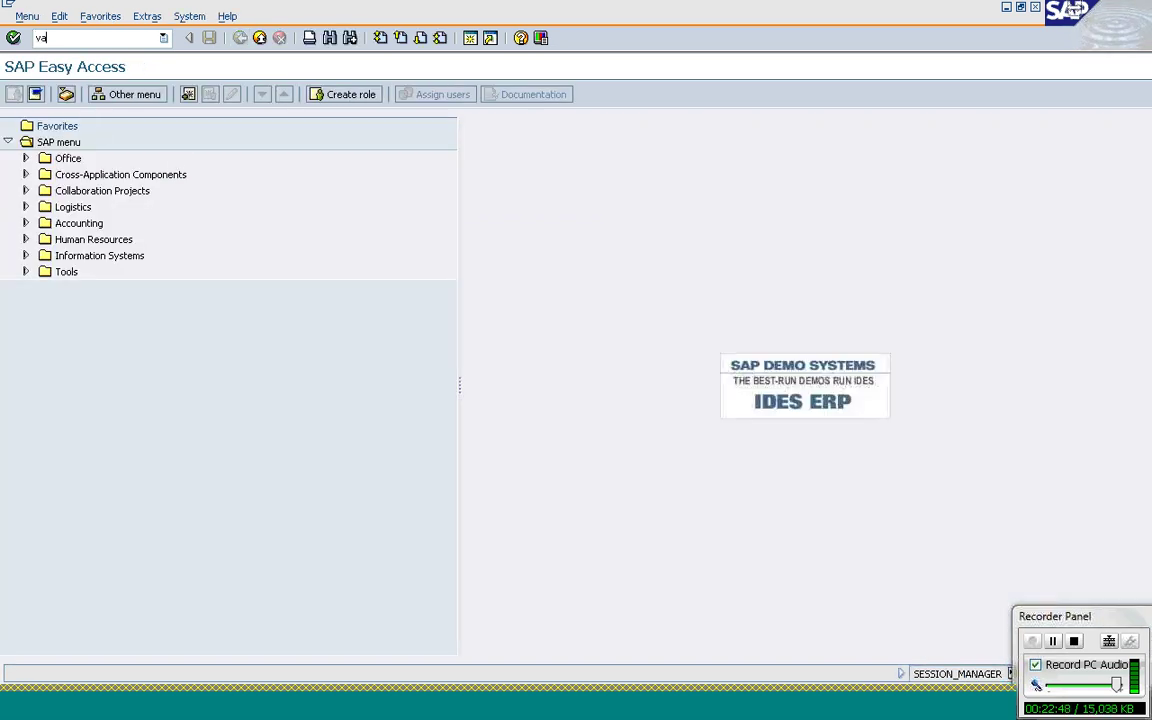
pyautogui.write('02')
pyautogui.press('Return')
pyautogui.write('1')
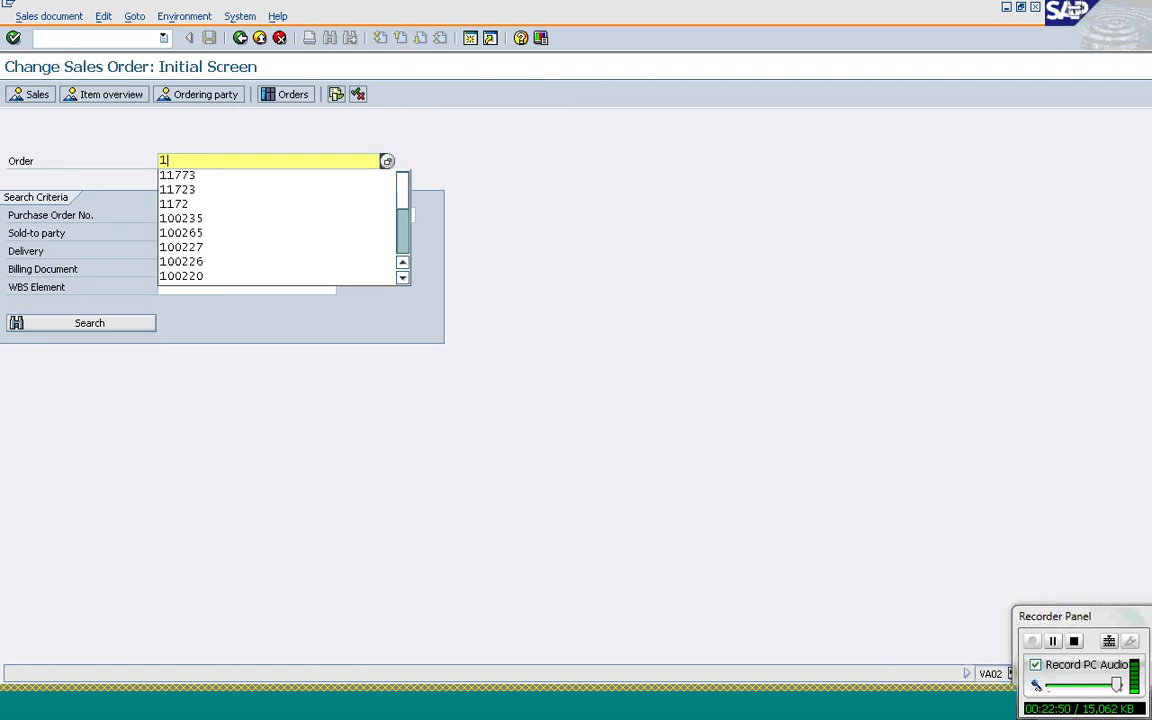
pyautogui.write('1790')
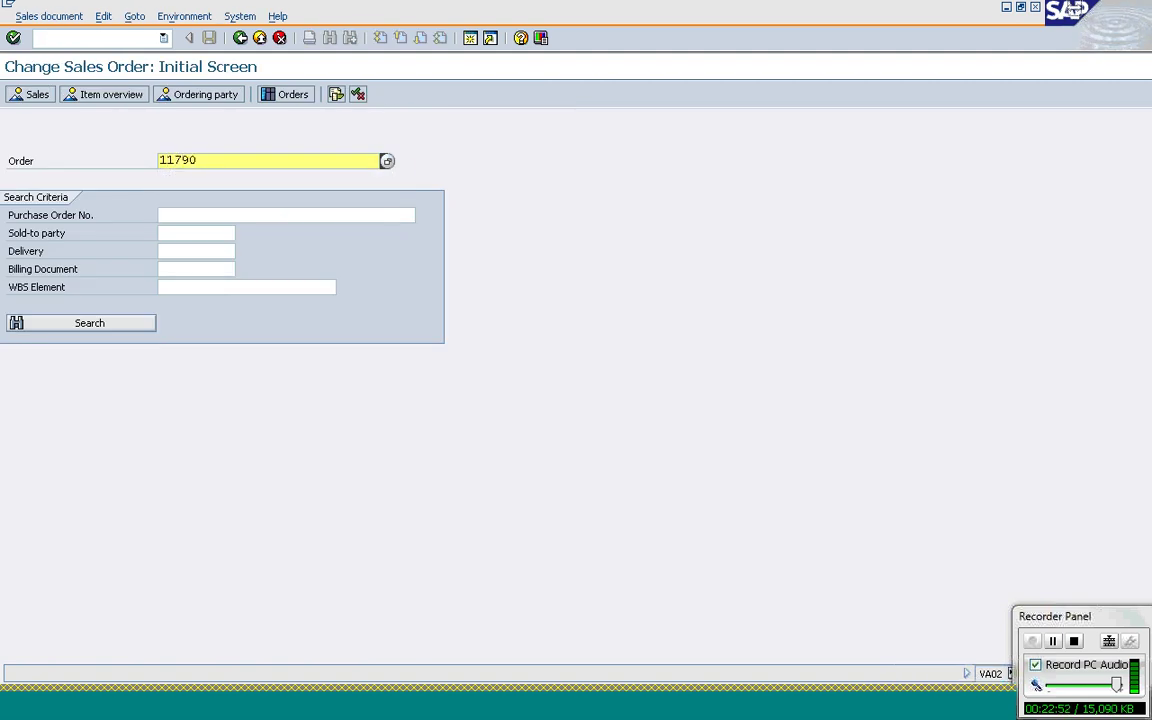
pyautogui.press('Return')
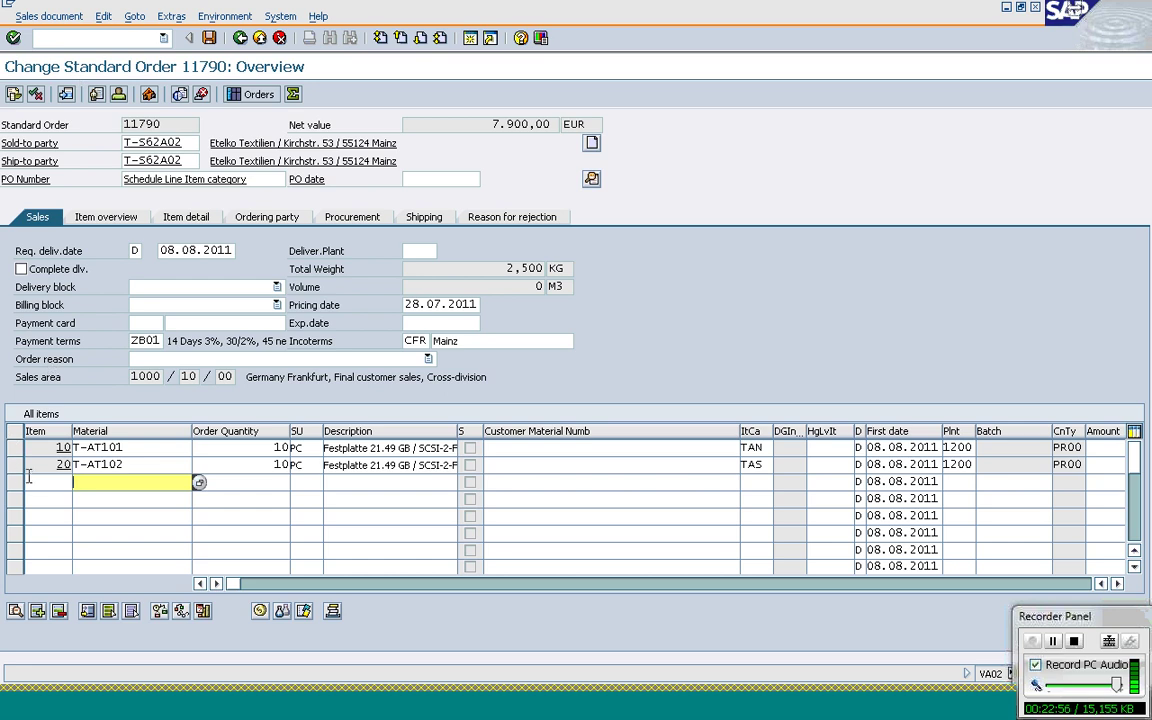
pyautogui.click(14, 465)
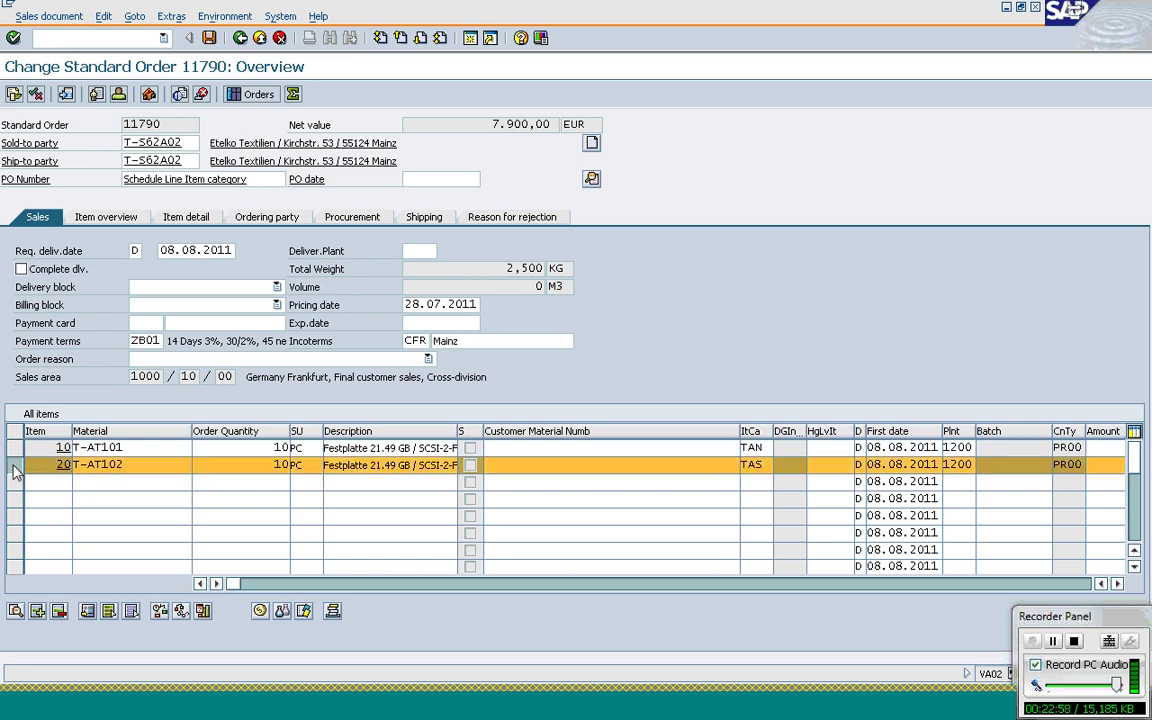
pyautogui.click(203, 610)
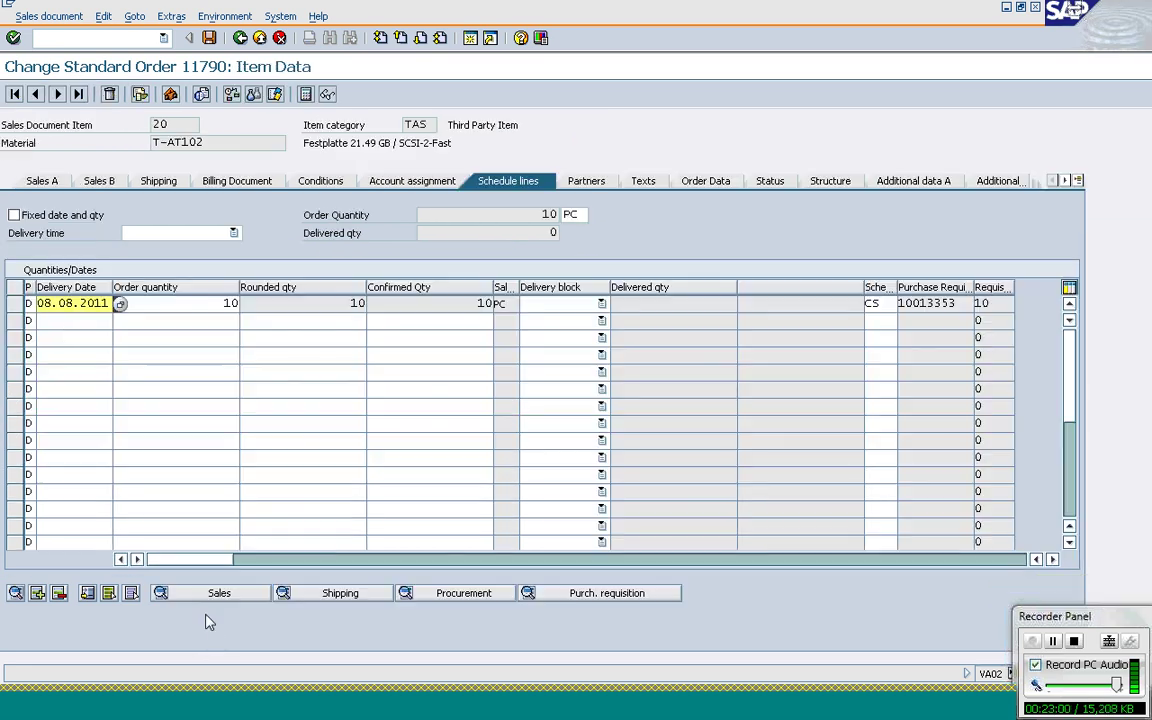
# Start transaction SPRO in a separate session and display the SAP Reference IMG
pyautogui.click(116, 38)
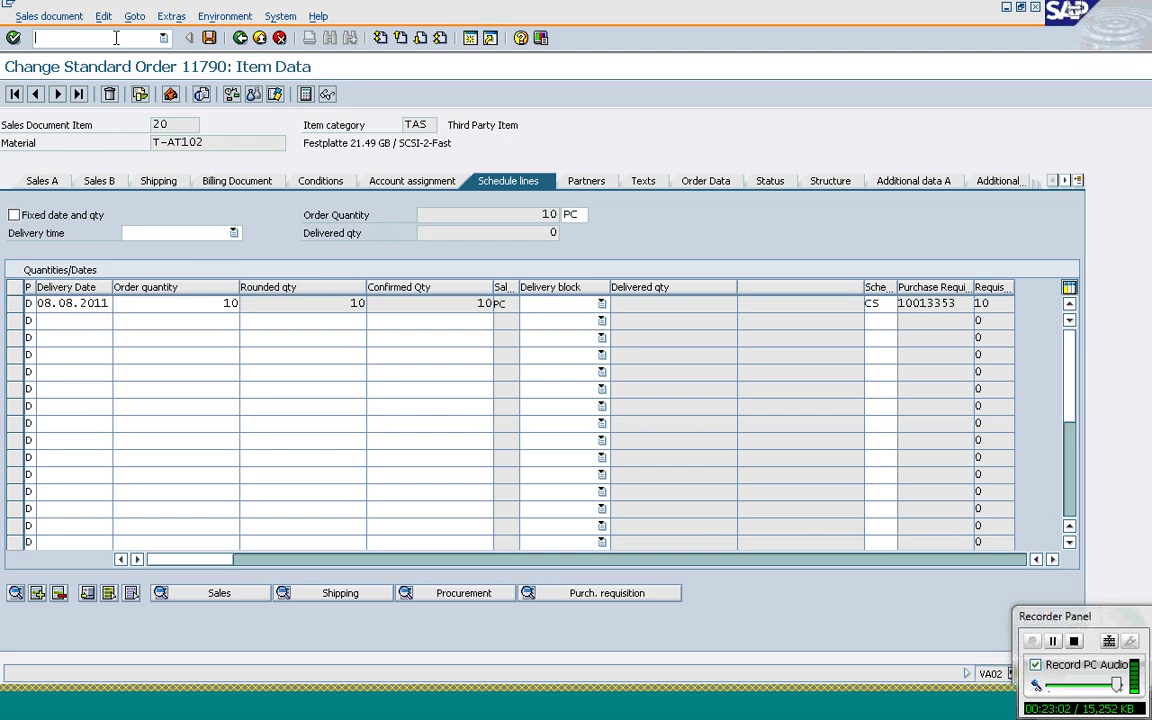
pyautogui.write('/ospro')
pyautogui.press('Return')
pyautogui.click(71, 94)
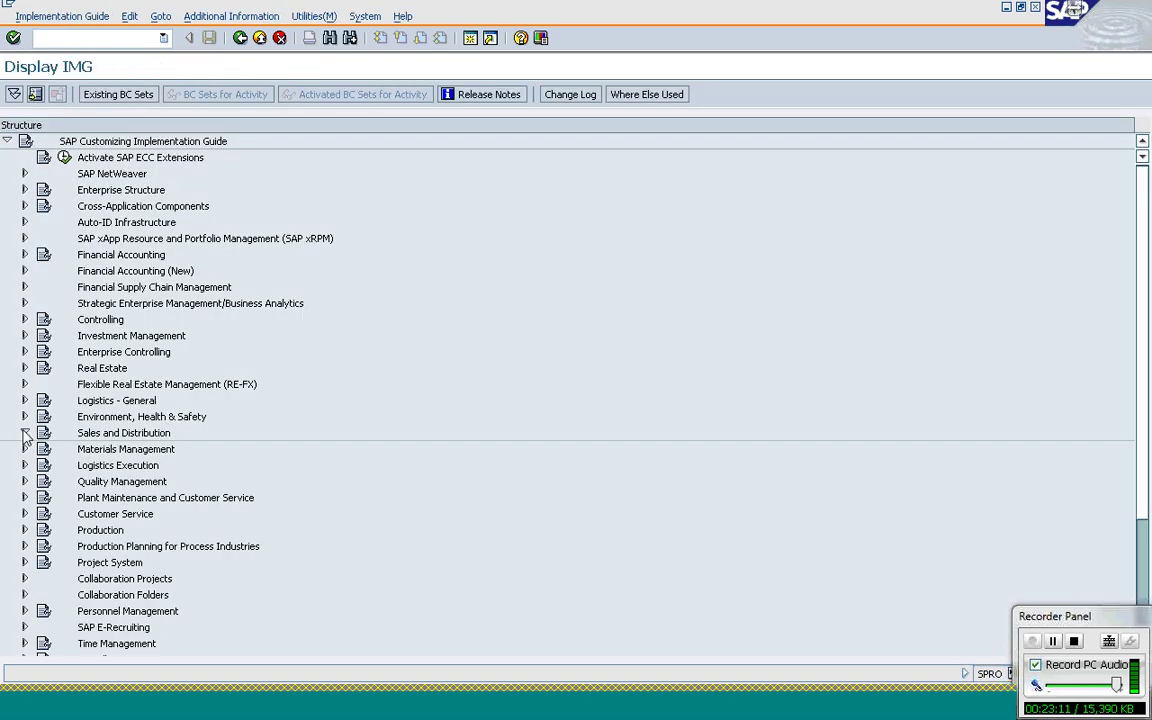
# Open the Define Schedule Line Categories activity under Sales and Distribution, Sales, Sales Documents, Schedule Lines
pyautogui.click(25, 433)
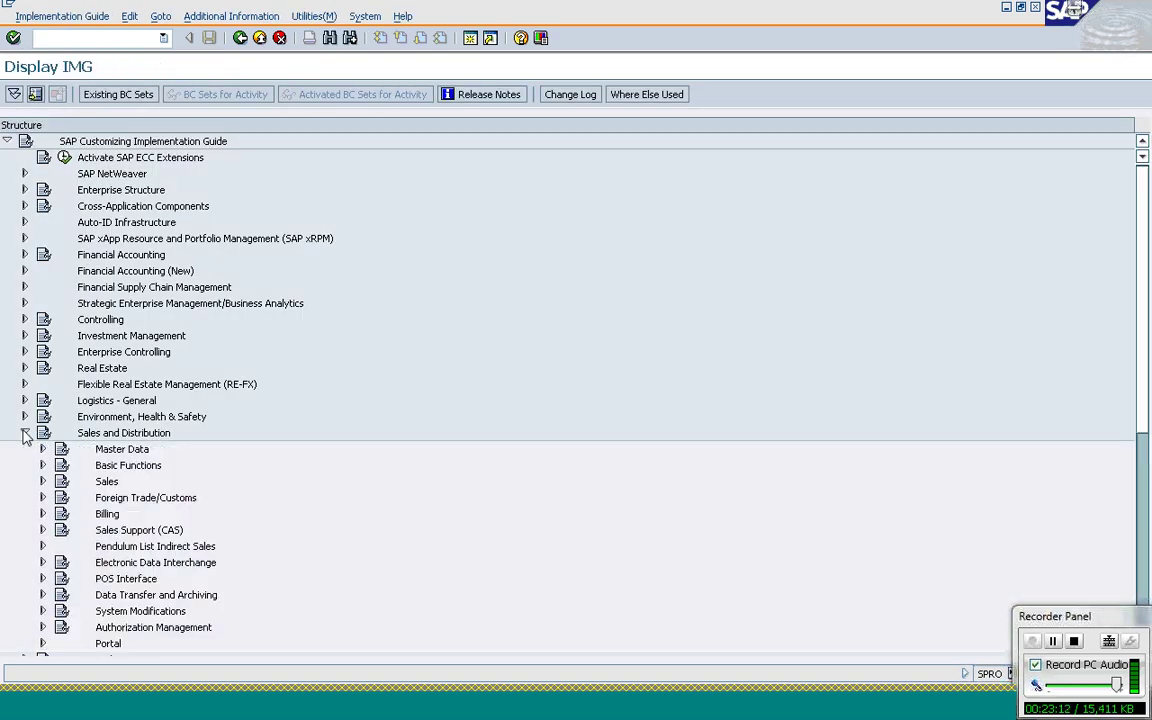
pyautogui.click(43, 481)
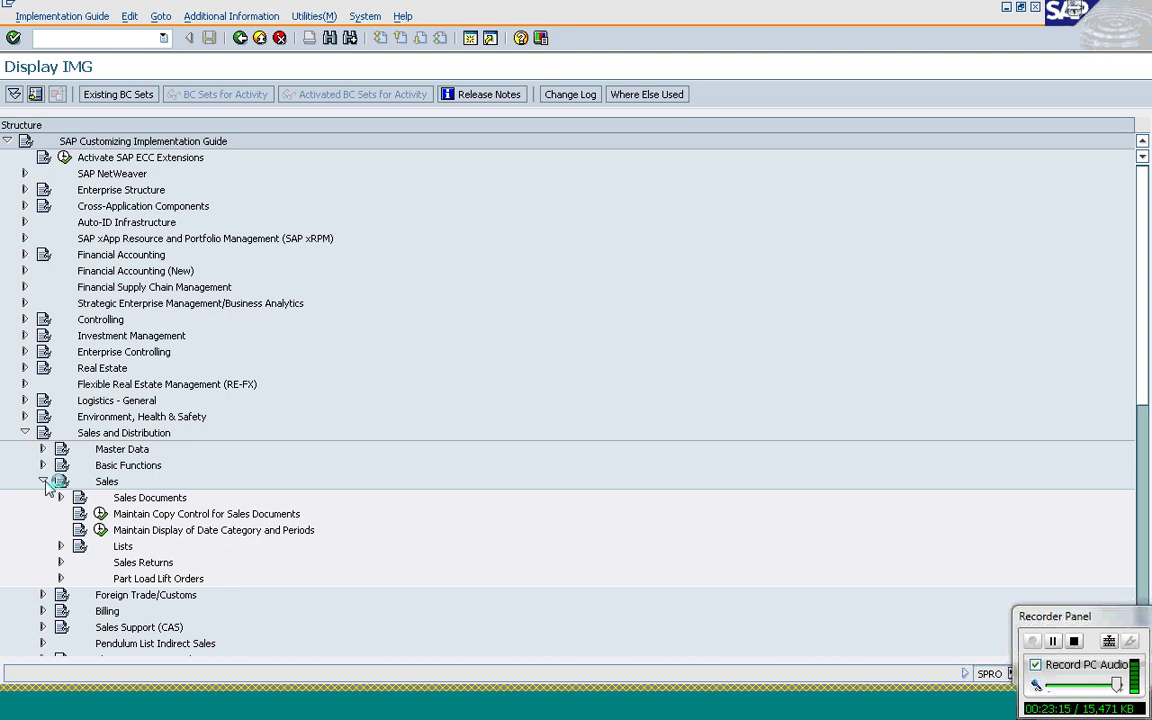
pyautogui.click(61, 497)
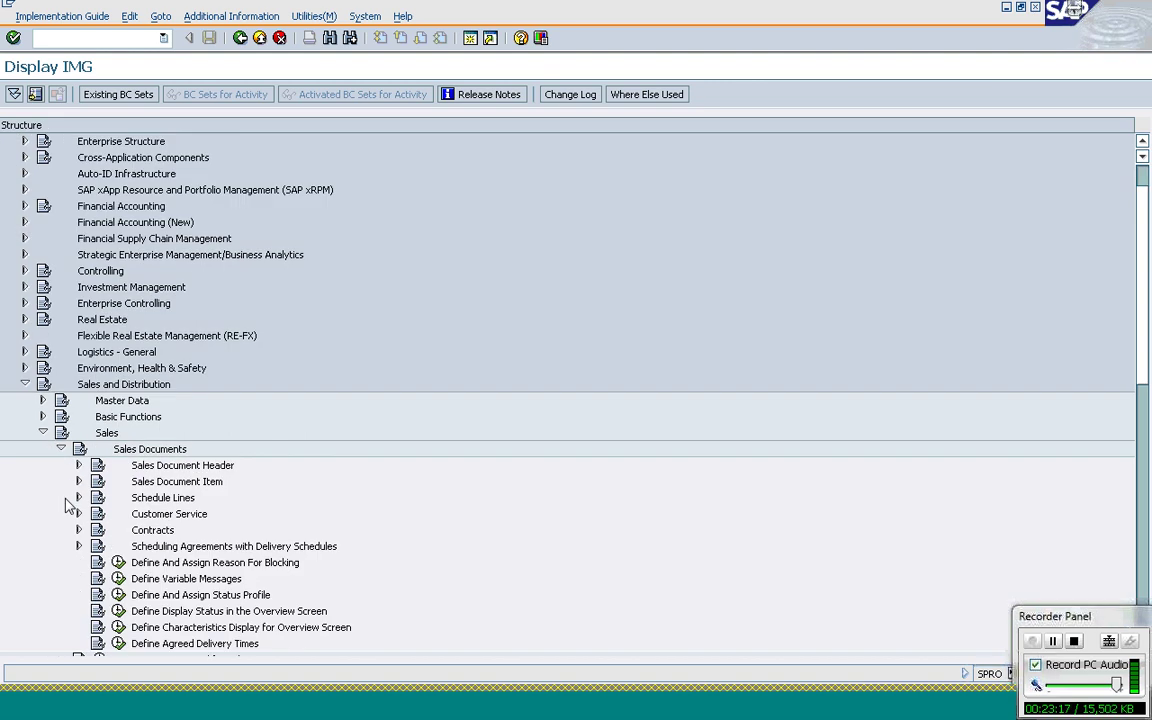
pyautogui.click(78, 497)
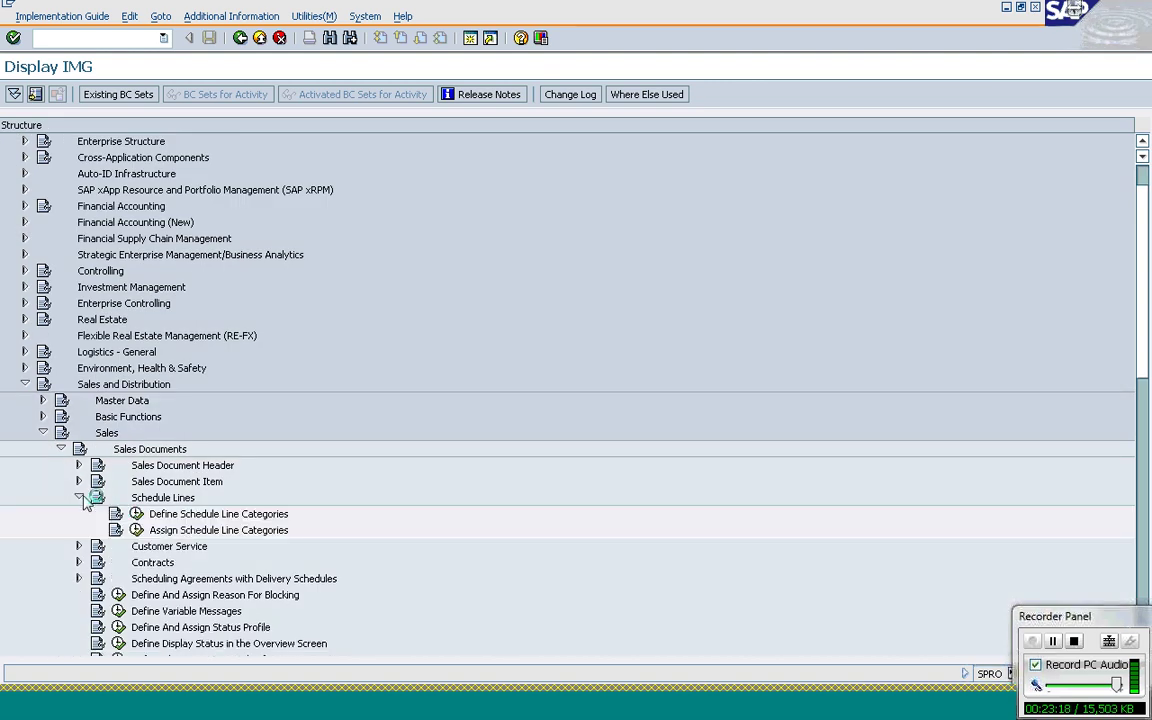
pyautogui.click(137, 513)
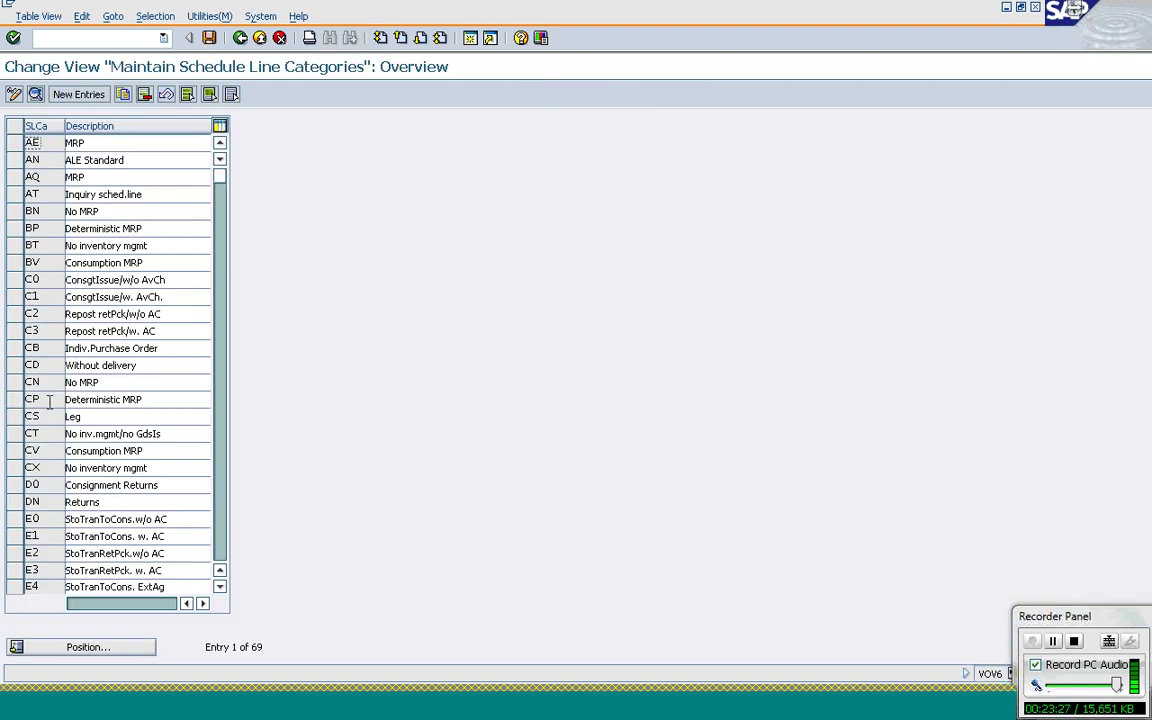
# Display the details of schedule line category CP and compare its delivery block field with the one in the standard order's overview
pyautogui.doubleClick(49, 401)
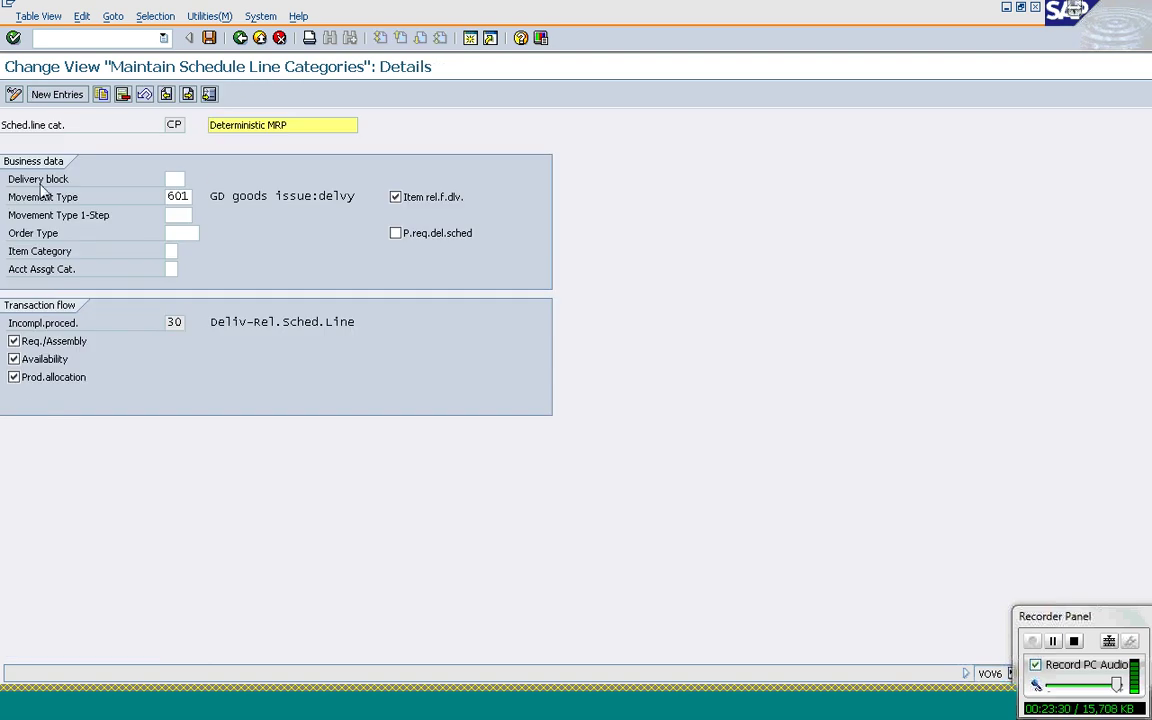
pyautogui.click(175, 178)
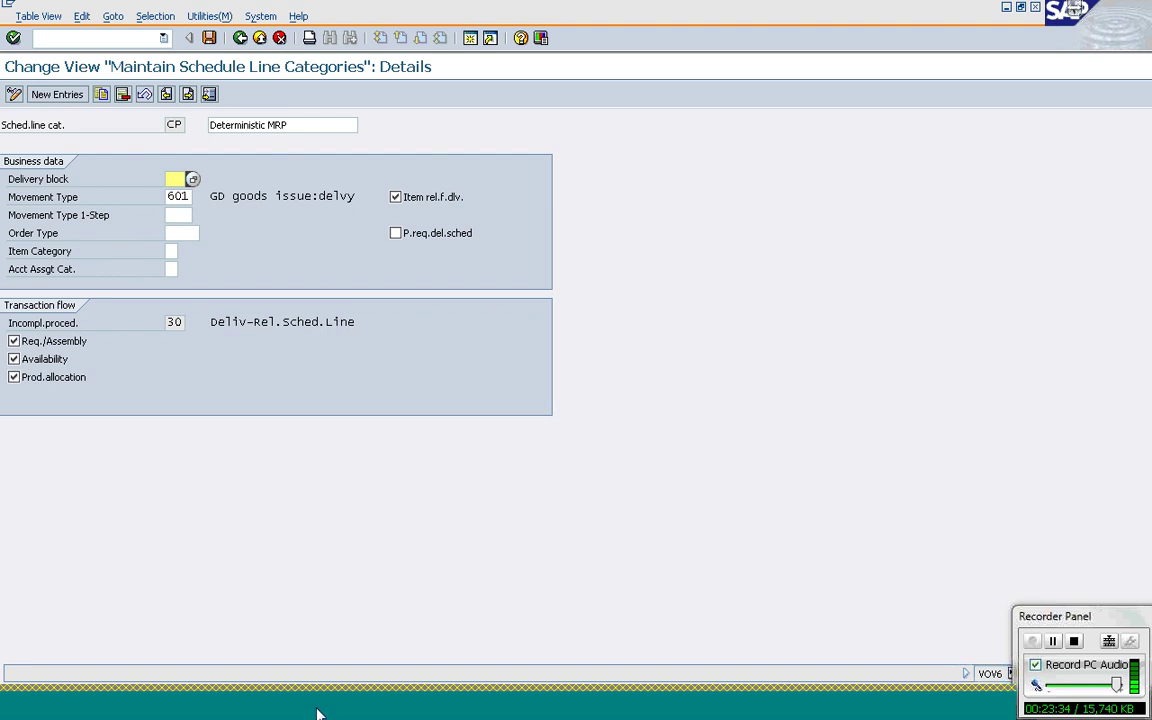
pyautogui.moveTo(316, 714)
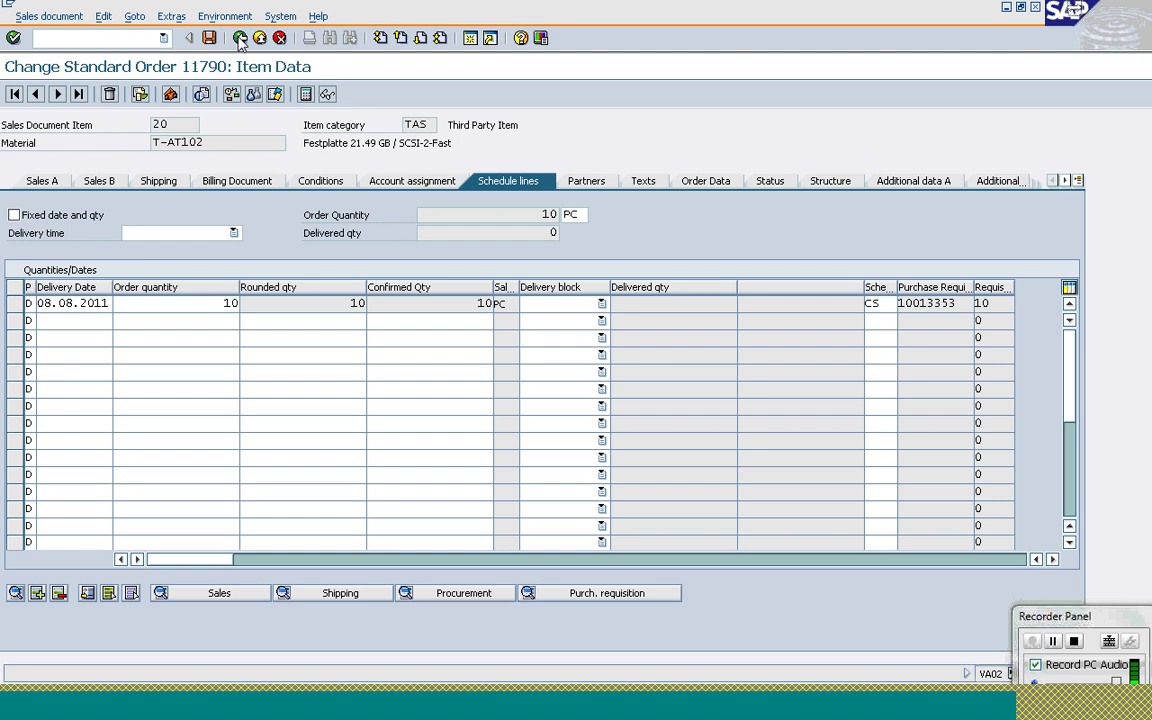
pyautogui.click(240, 38)
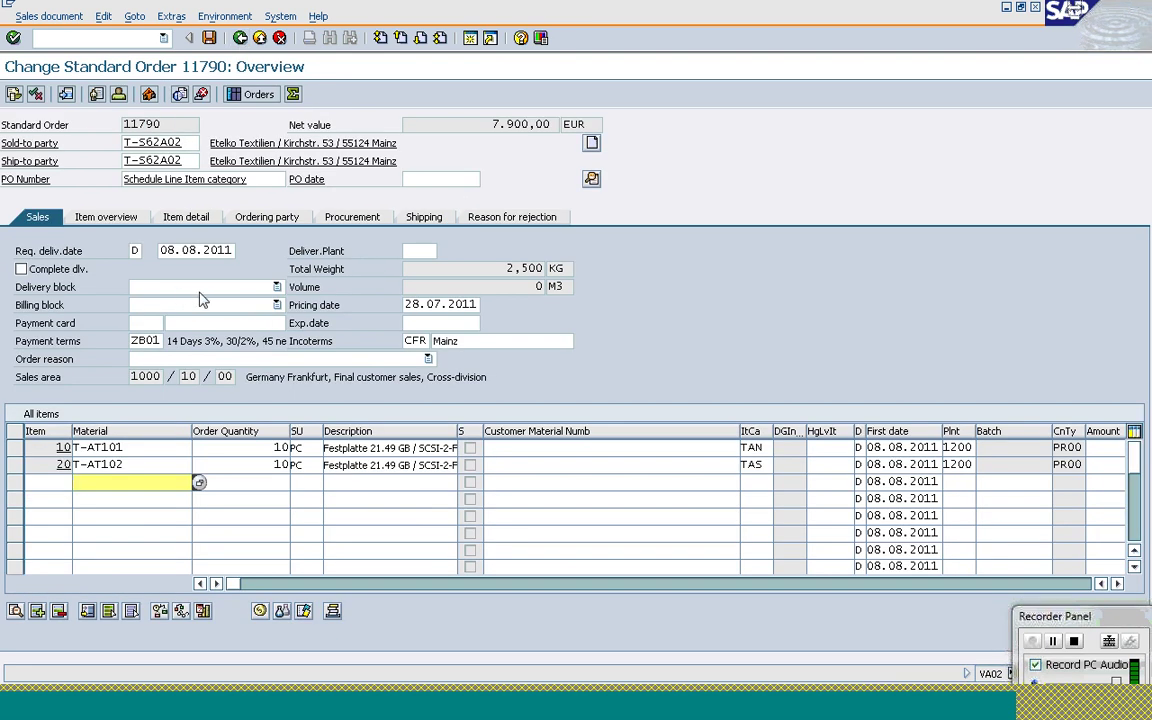
pyautogui.click(202, 289)
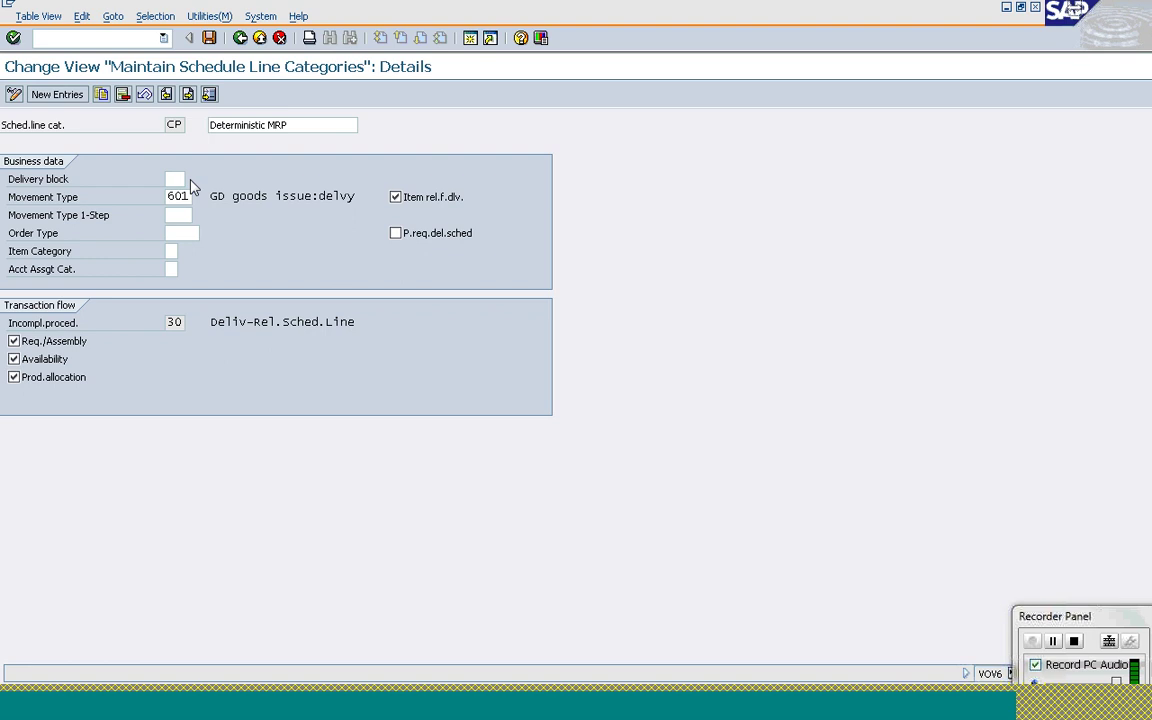
# Look through the possible default delivery blocks for schedule line category CP and close the list without choosing one
pyautogui.click(190, 182)
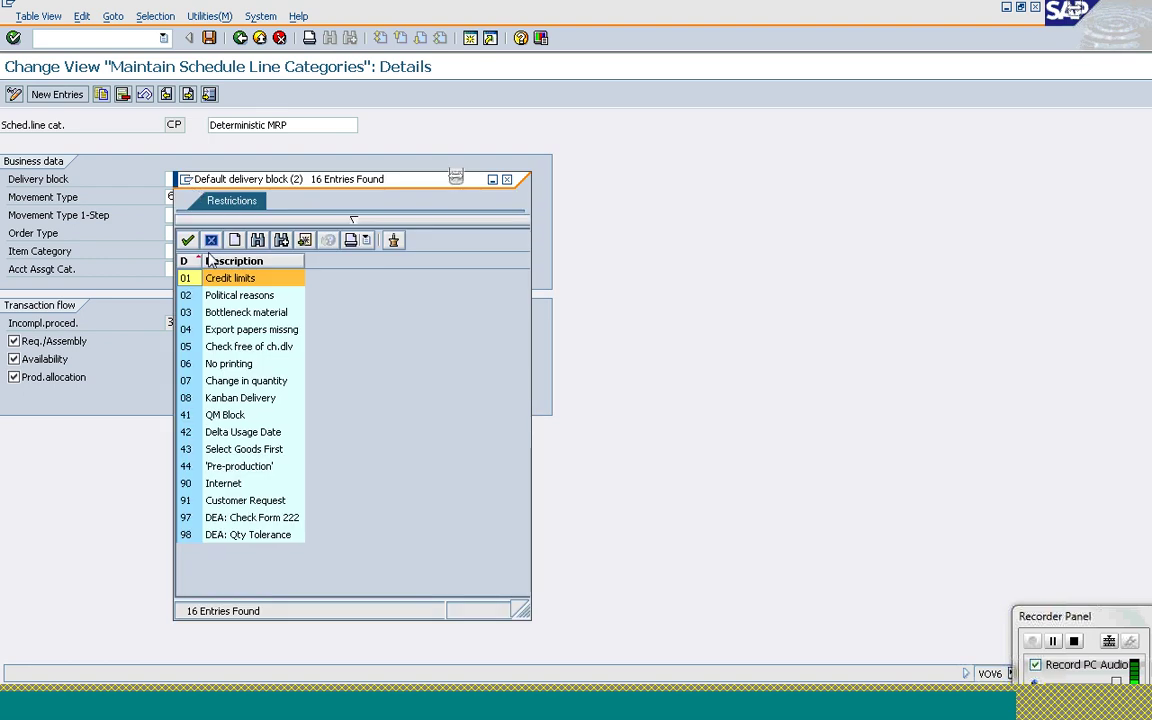
pyautogui.click(210, 243)
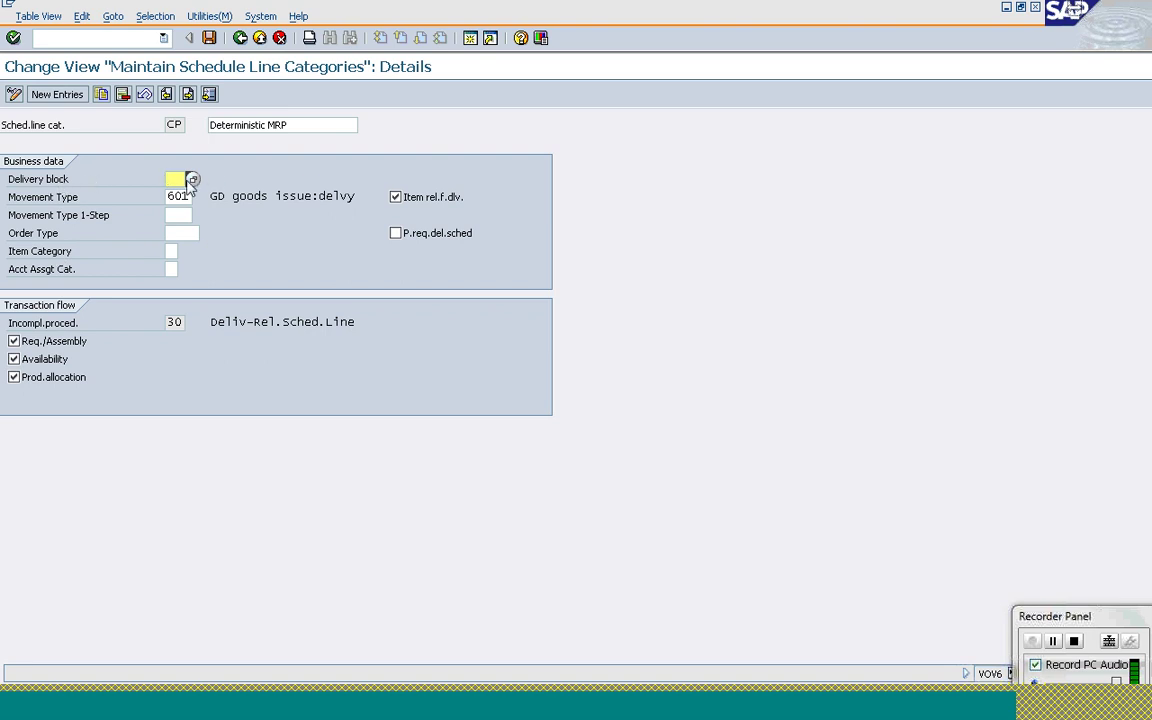
pyautogui.click(192, 180)
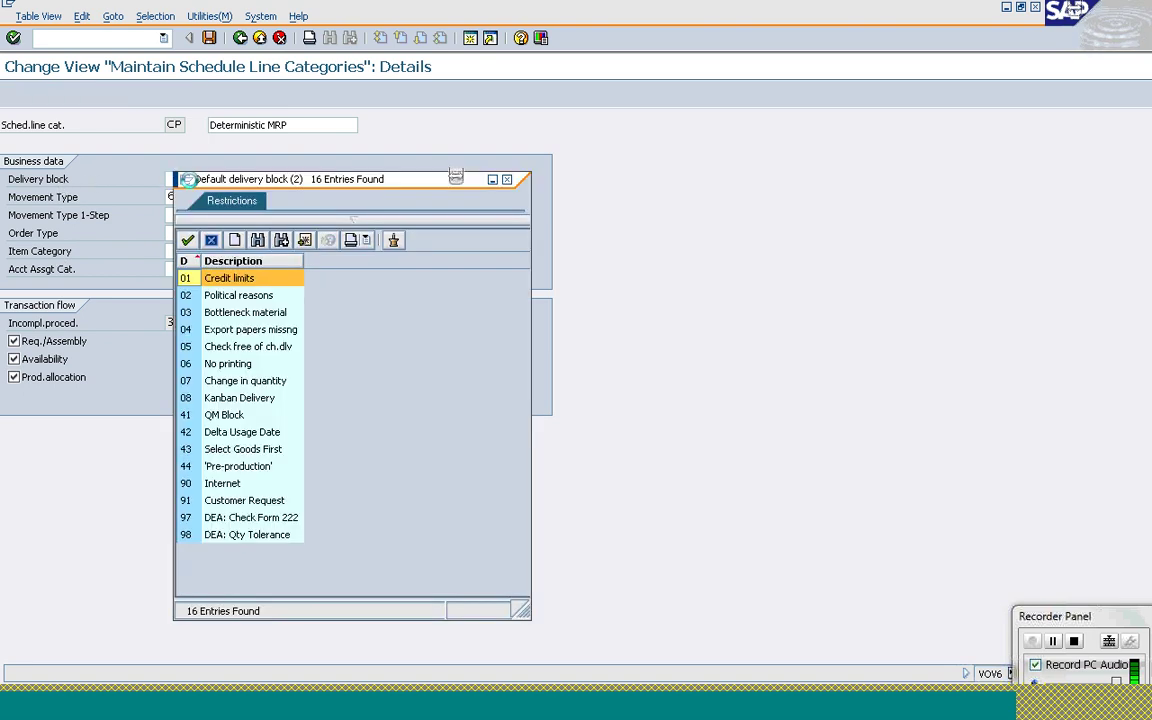
pyautogui.moveTo(192, 185); pyautogui.dragTo(328, 141)
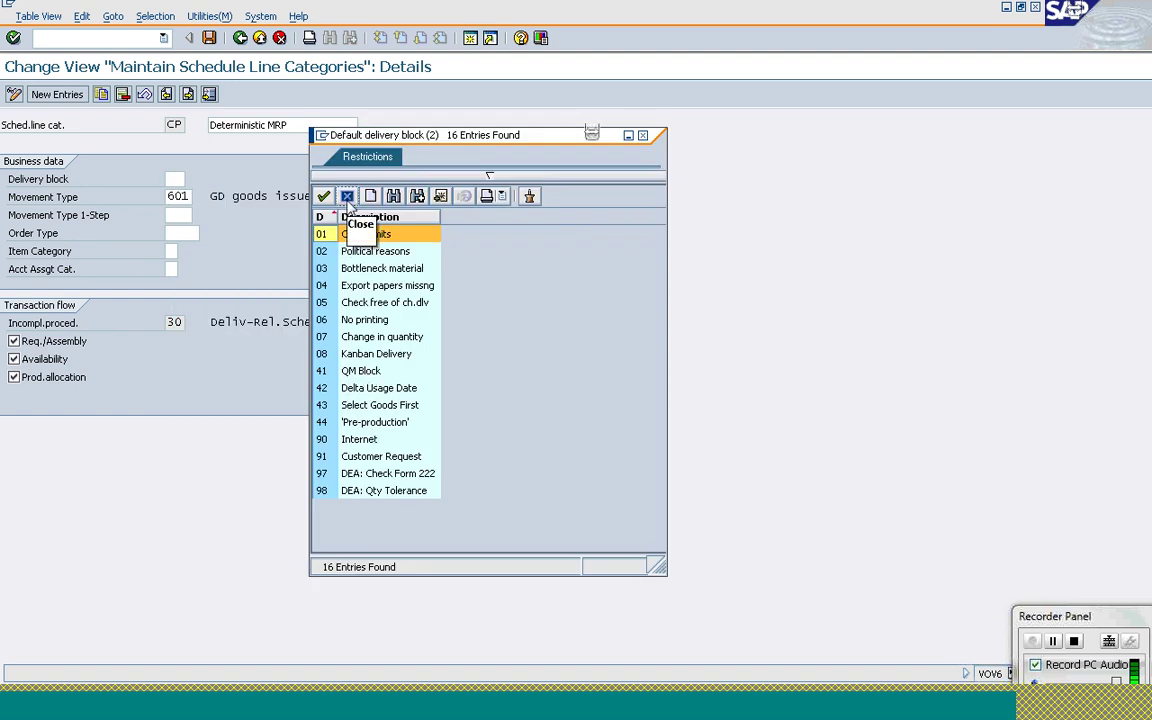
pyautogui.click(347, 196)
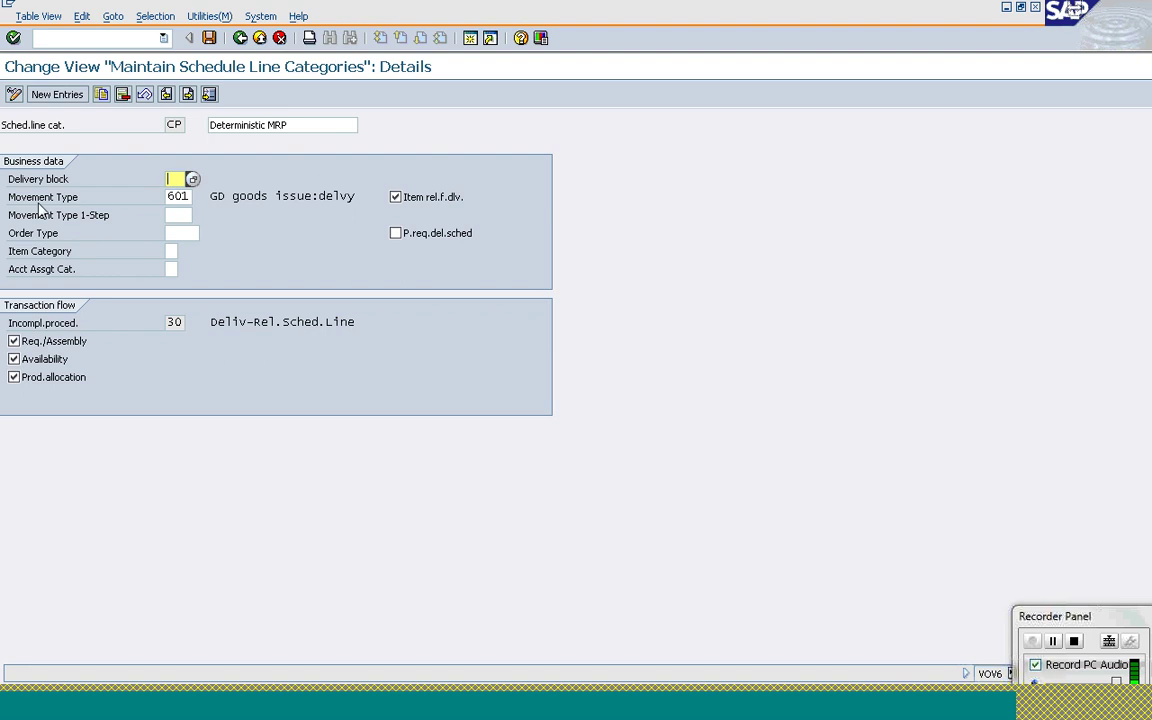
# Examine category CP's movement types, order type, item category and account assignment category, and return to the schedule line category overview
pyautogui.click(184, 197)
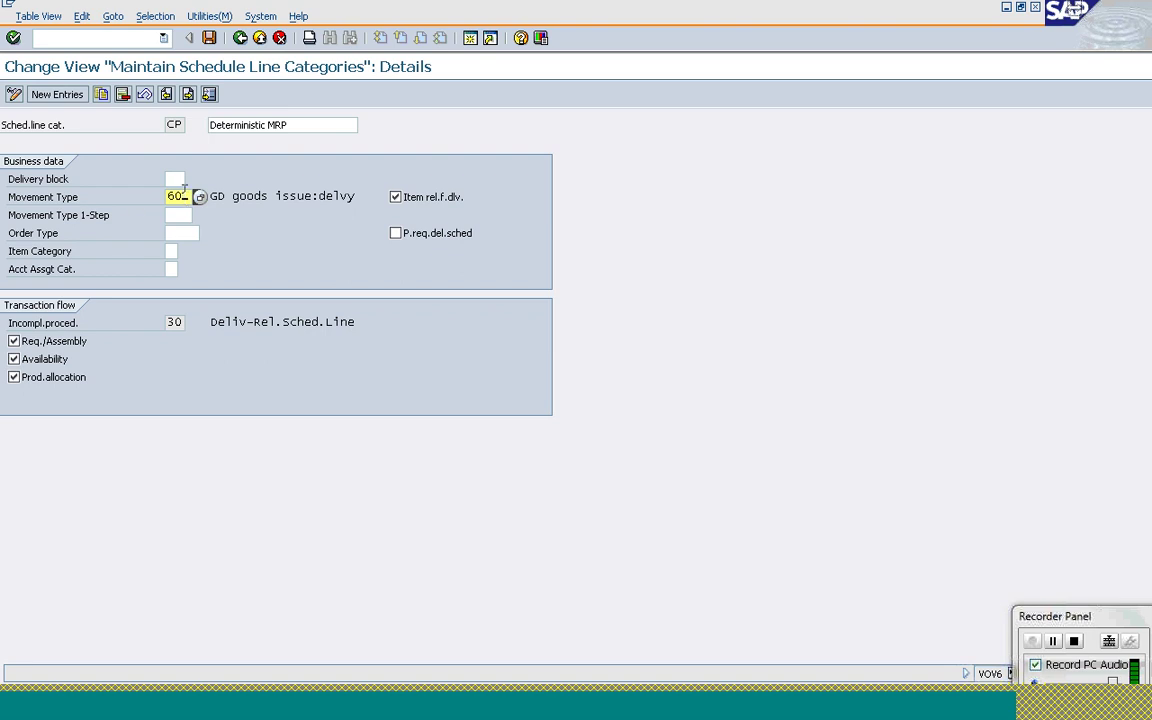
pyautogui.write('1')
pyautogui.click(61, 219)
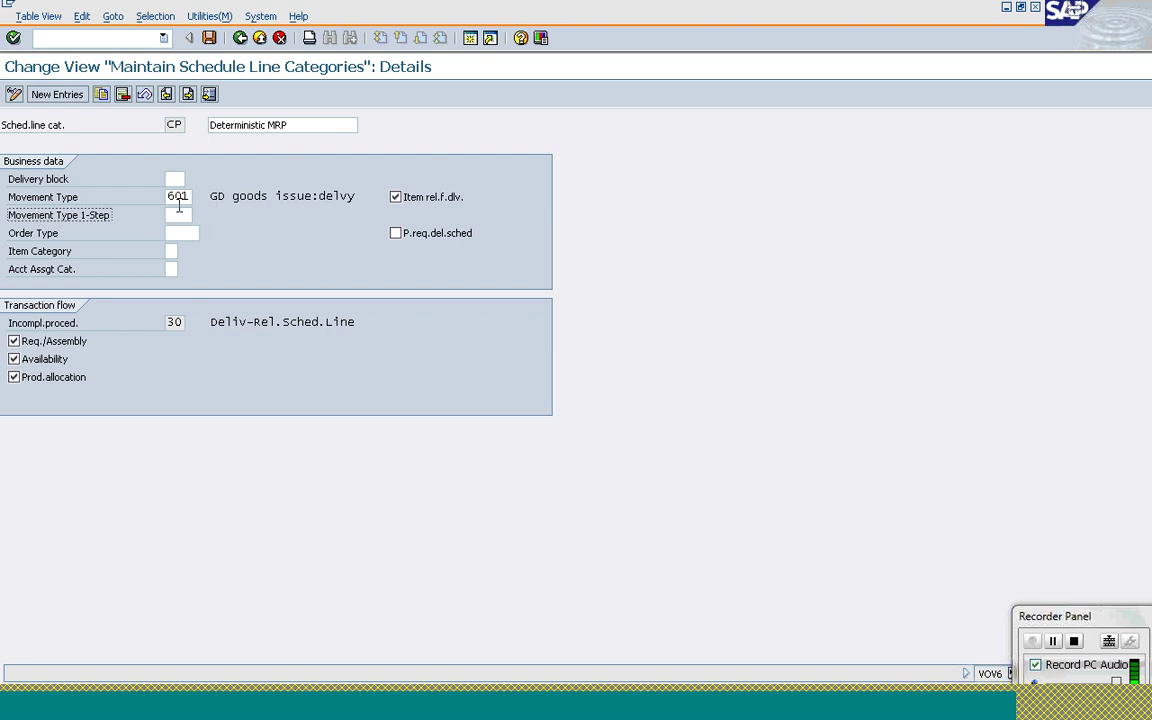
pyautogui.click(178, 214)
pyautogui.click(43, 236)
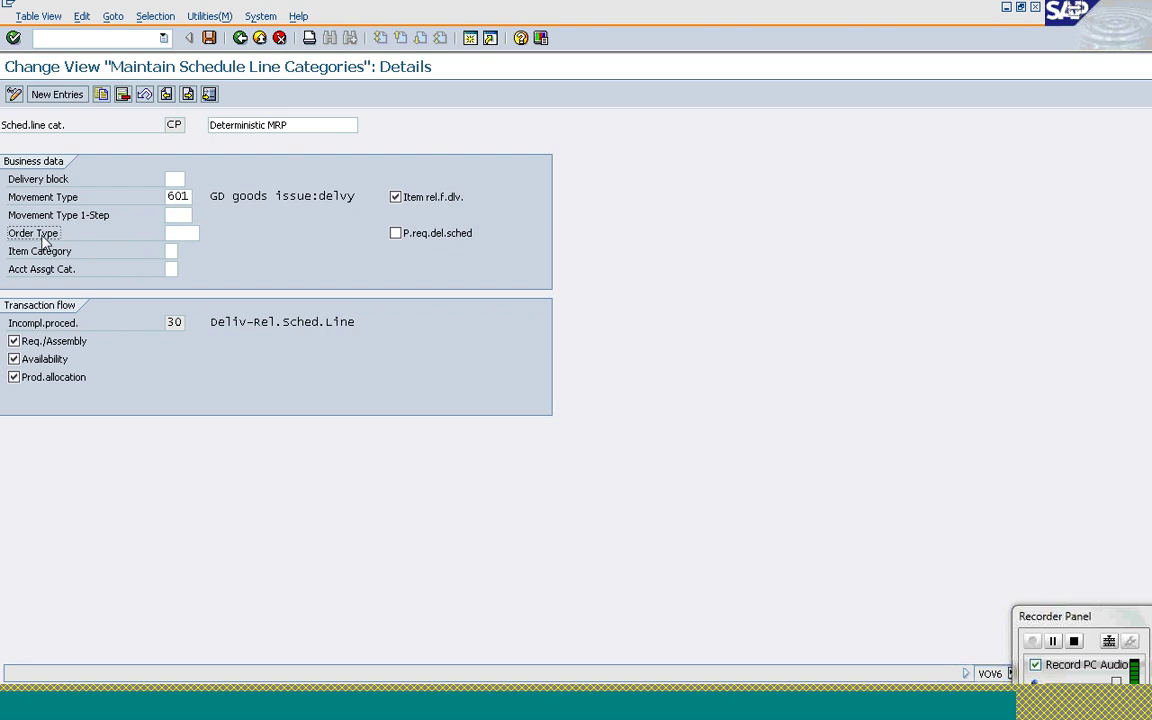
pyautogui.click(193, 233)
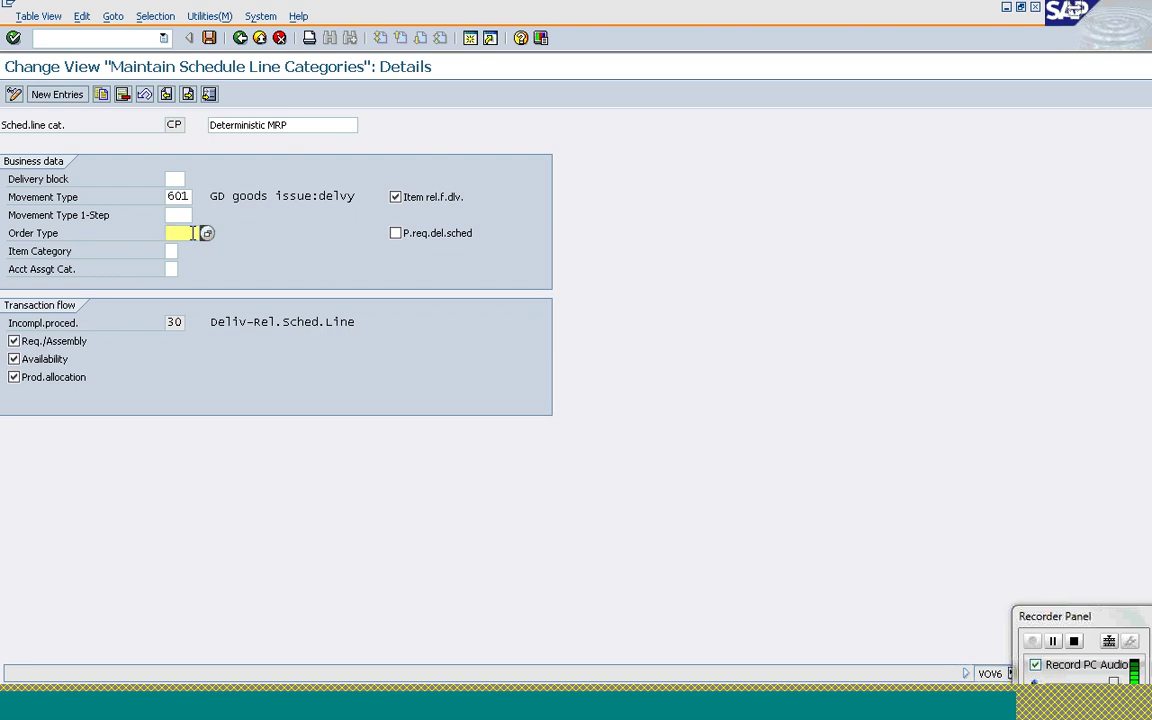
pyautogui.click(170, 251)
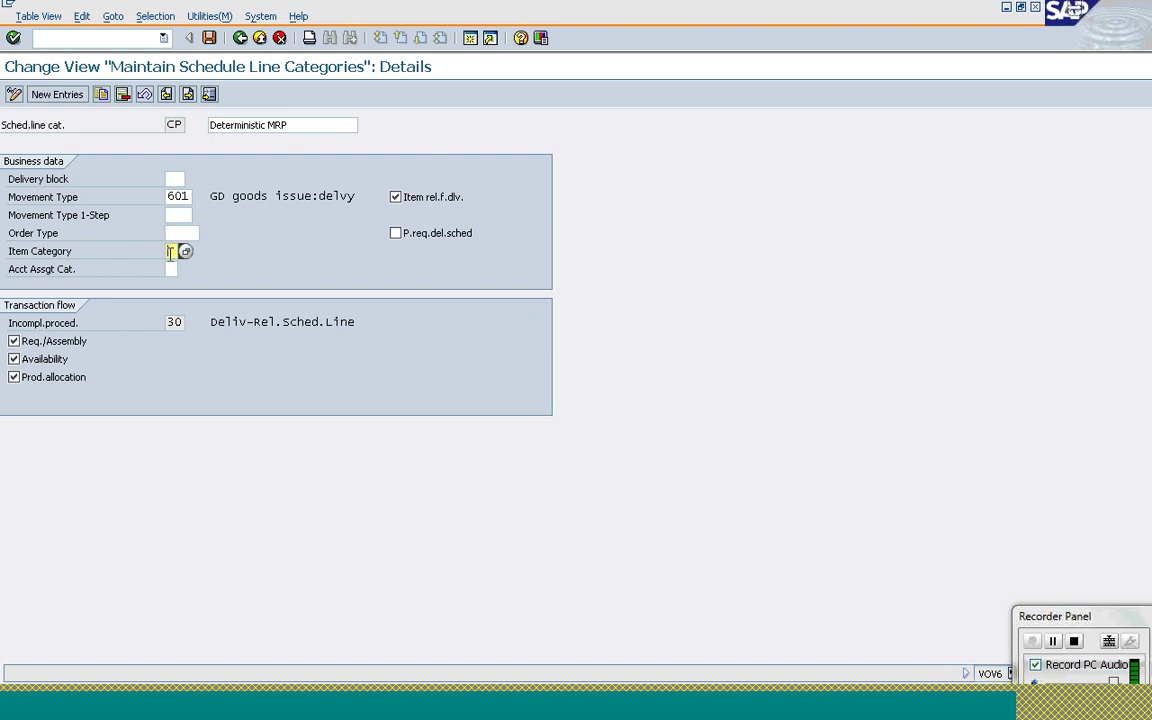
pyautogui.click(171, 269)
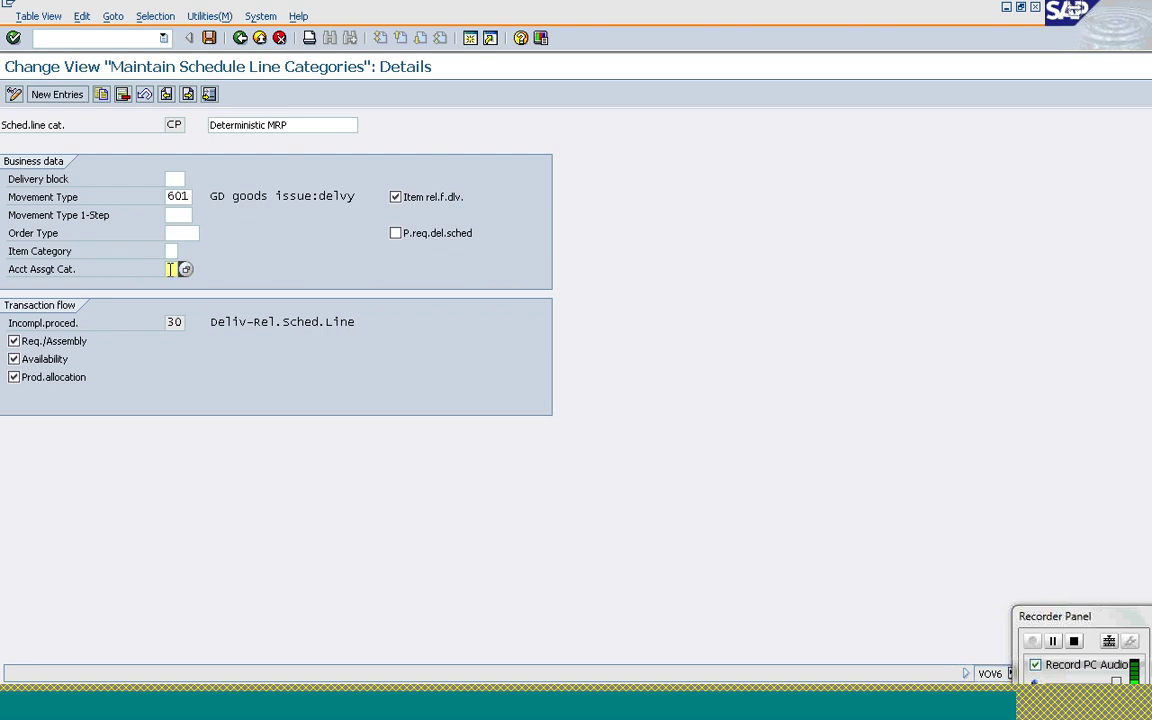
pyautogui.click(241, 39)
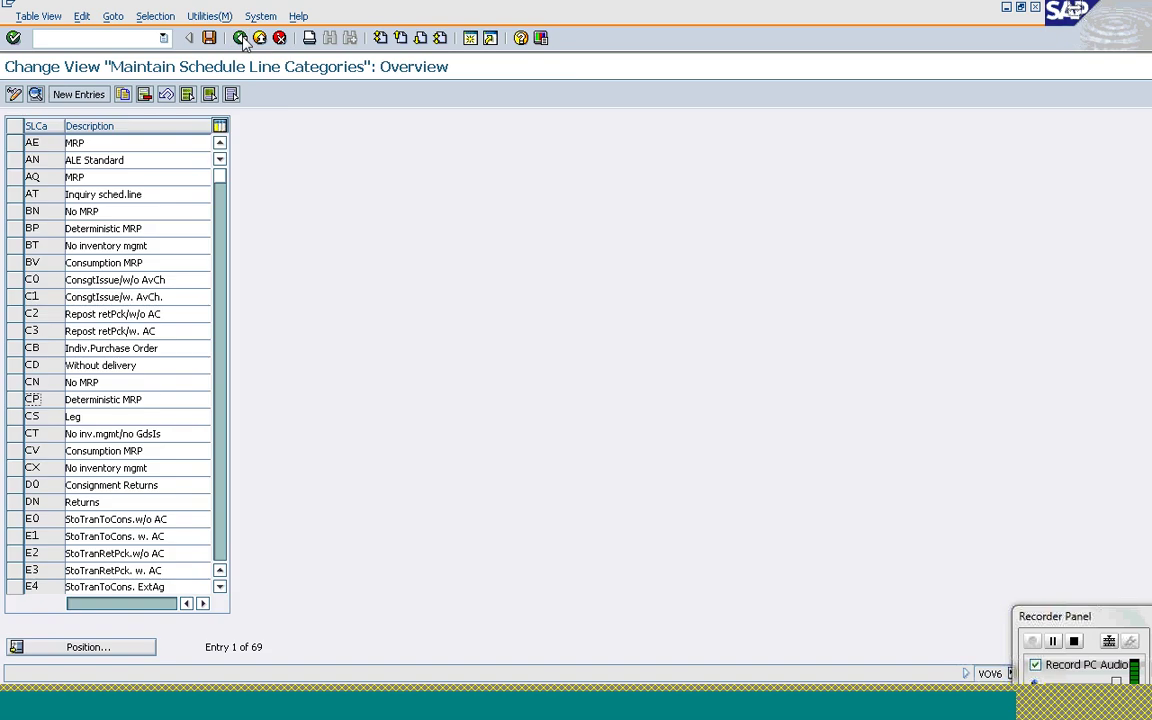
# Display schedule line category CS, examine its order type, item category and account assignment category, and return to the overview
pyautogui.doubleClick(49, 418)
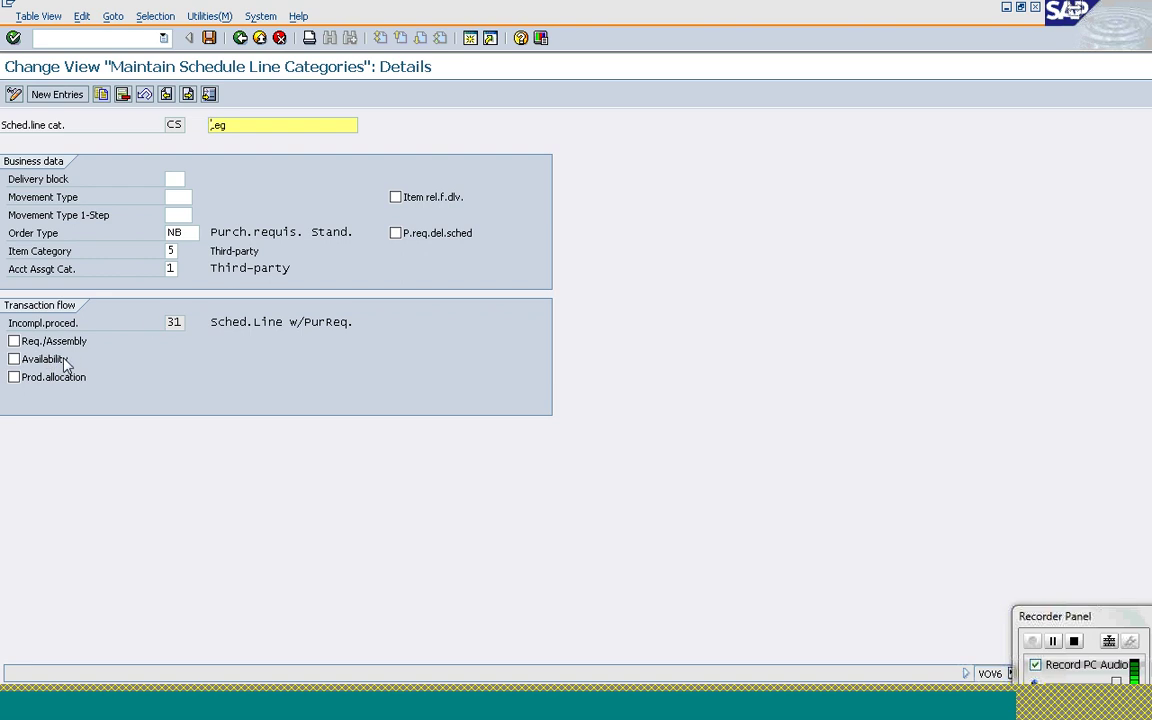
pyautogui.click(188, 233)
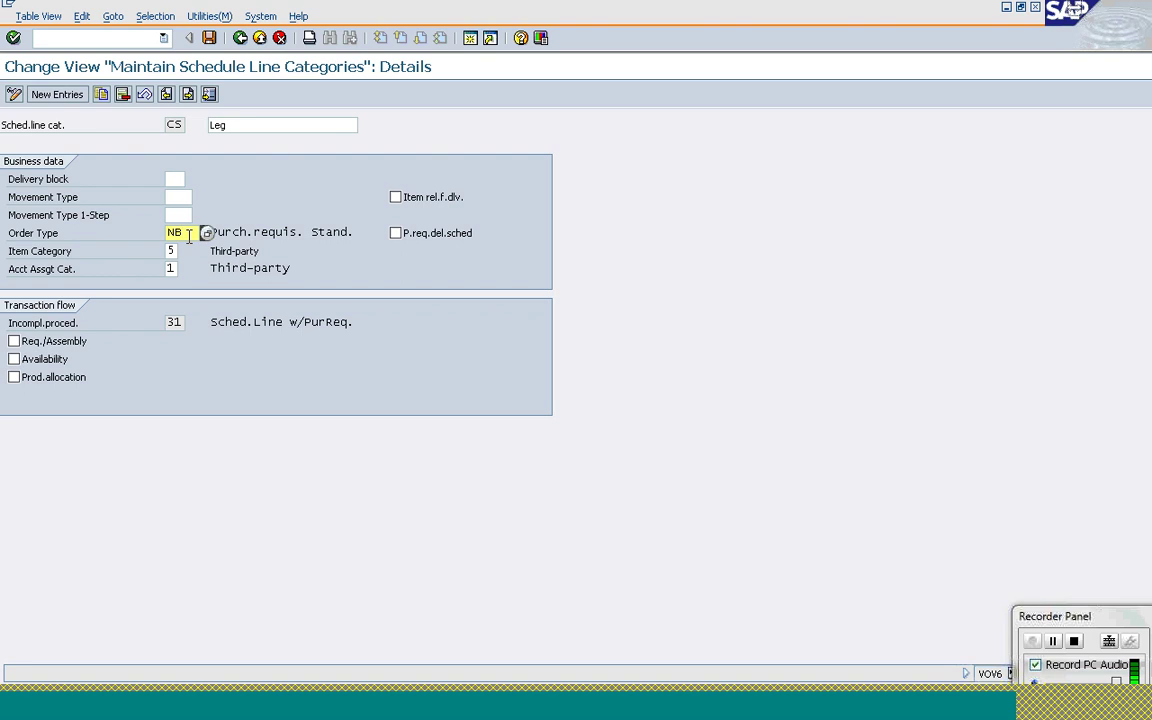
pyautogui.click(172, 251)
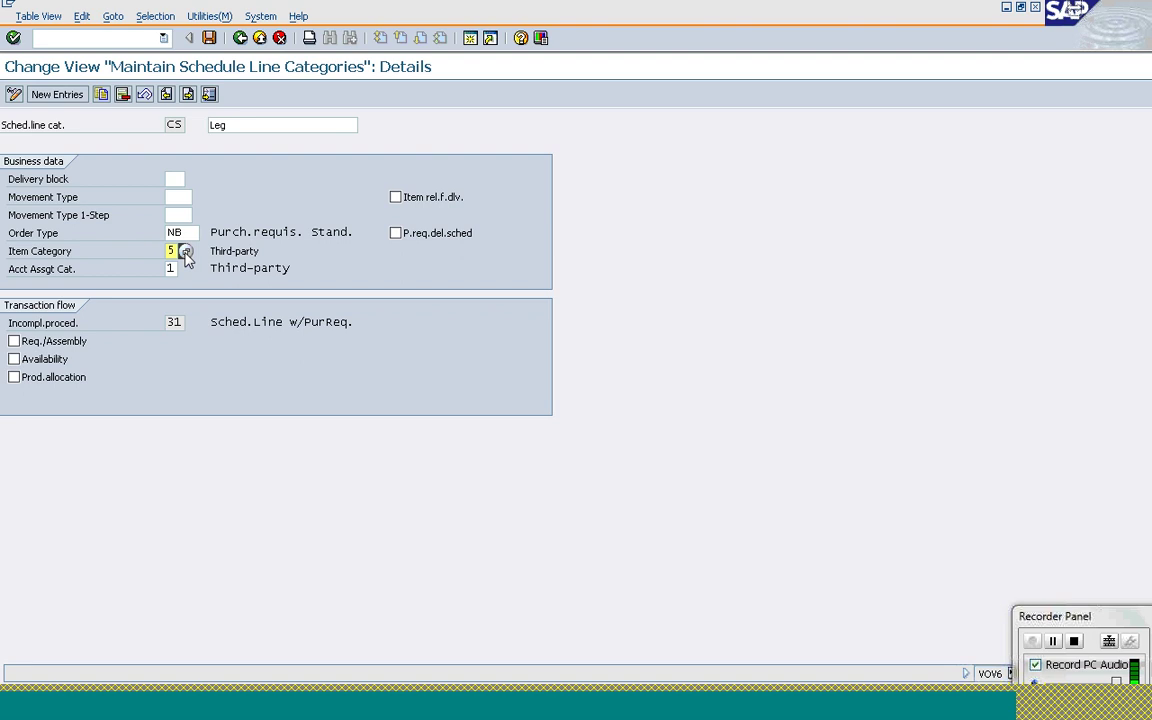
pyautogui.click(170, 269)
pyautogui.click(240, 38)
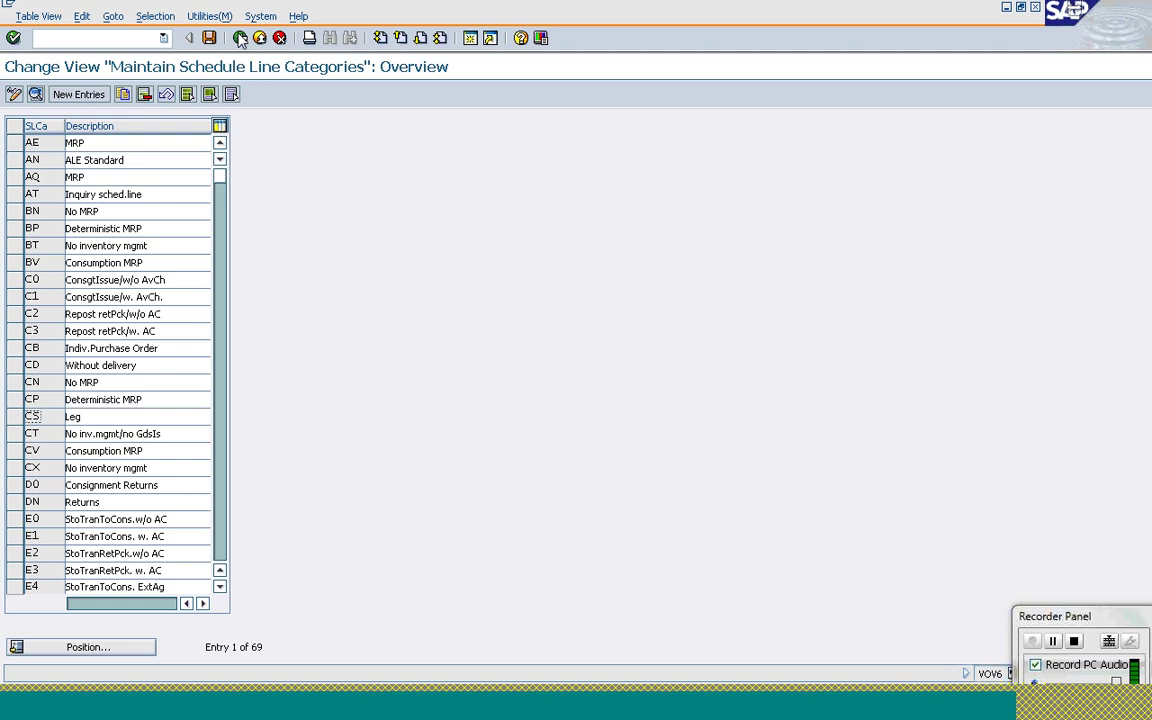
# Leave the schedule line categories and open the Assign Item Categories activity under Sales Document Item
pyautogui.click(240, 38)
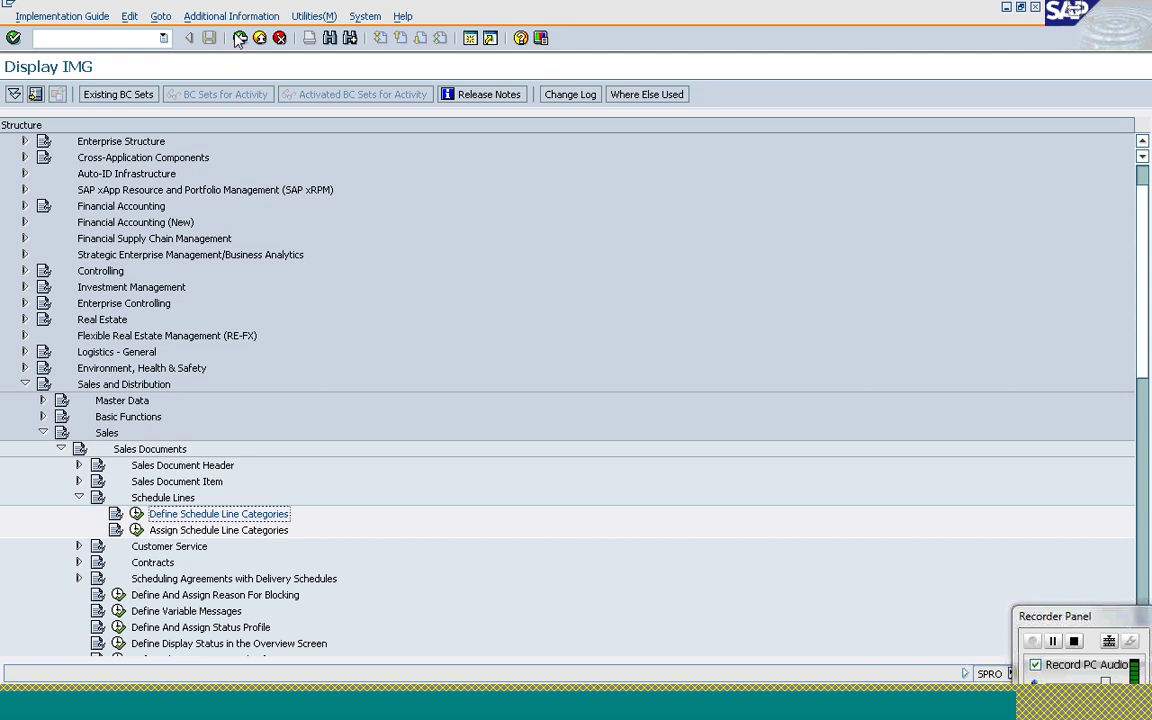
pyautogui.click(79, 497)
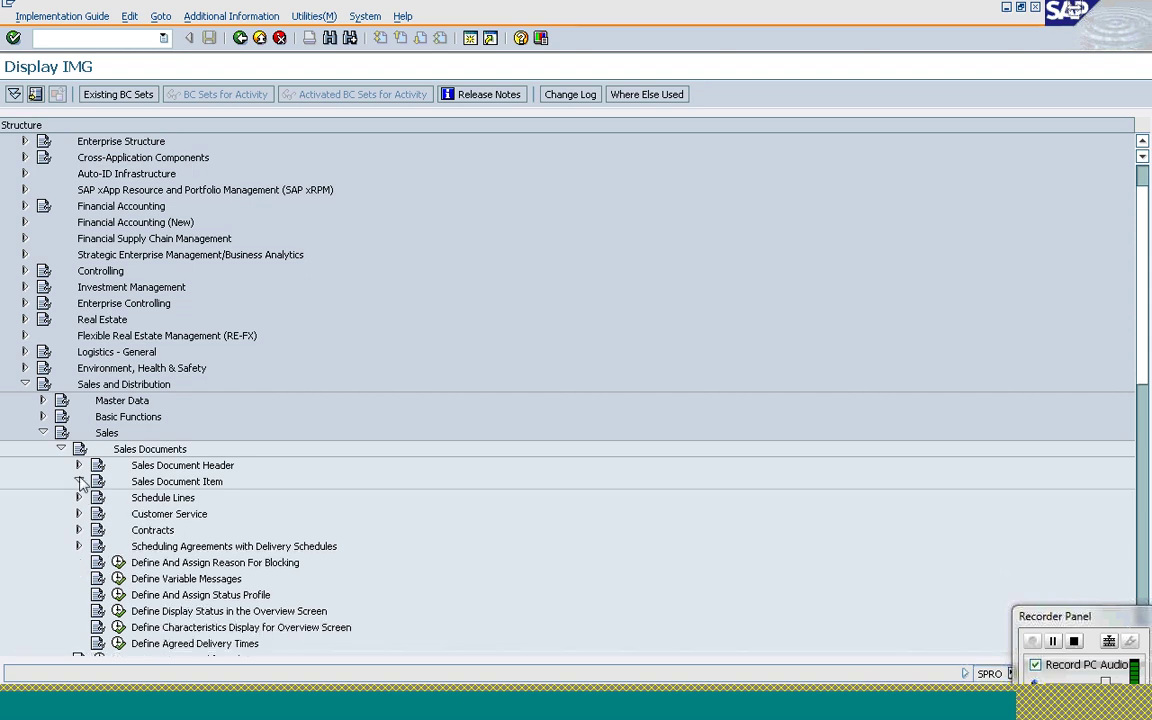
pyautogui.click(79, 481)
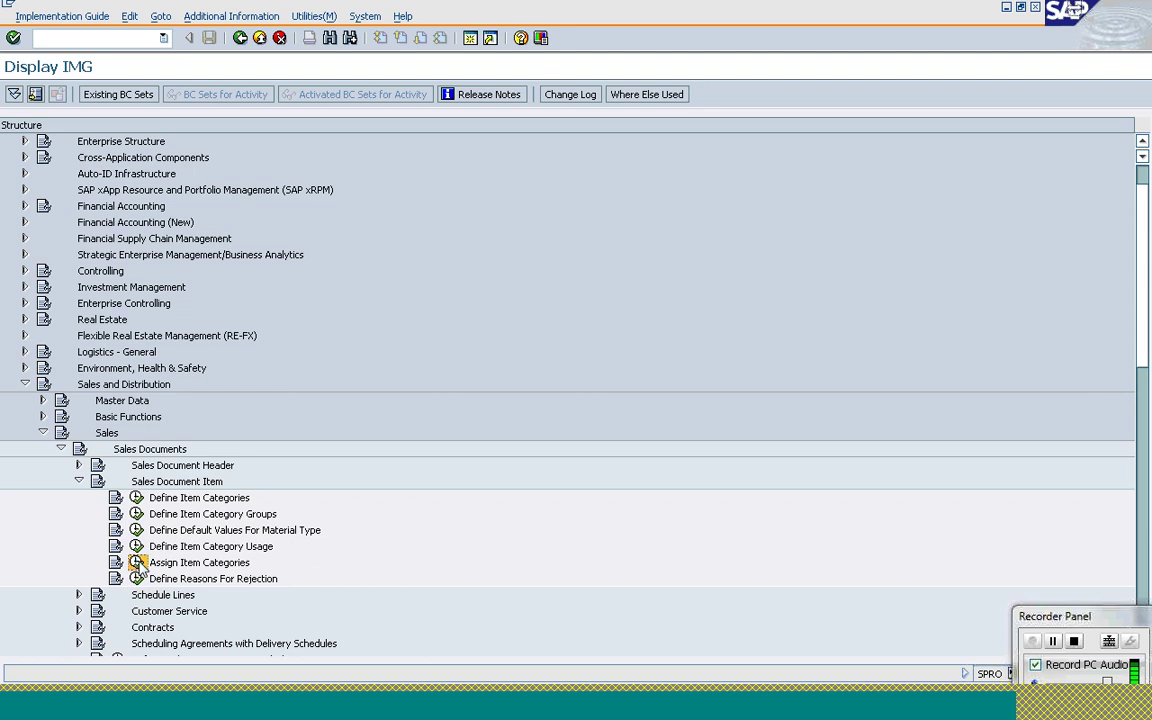
pyautogui.click(137, 562)
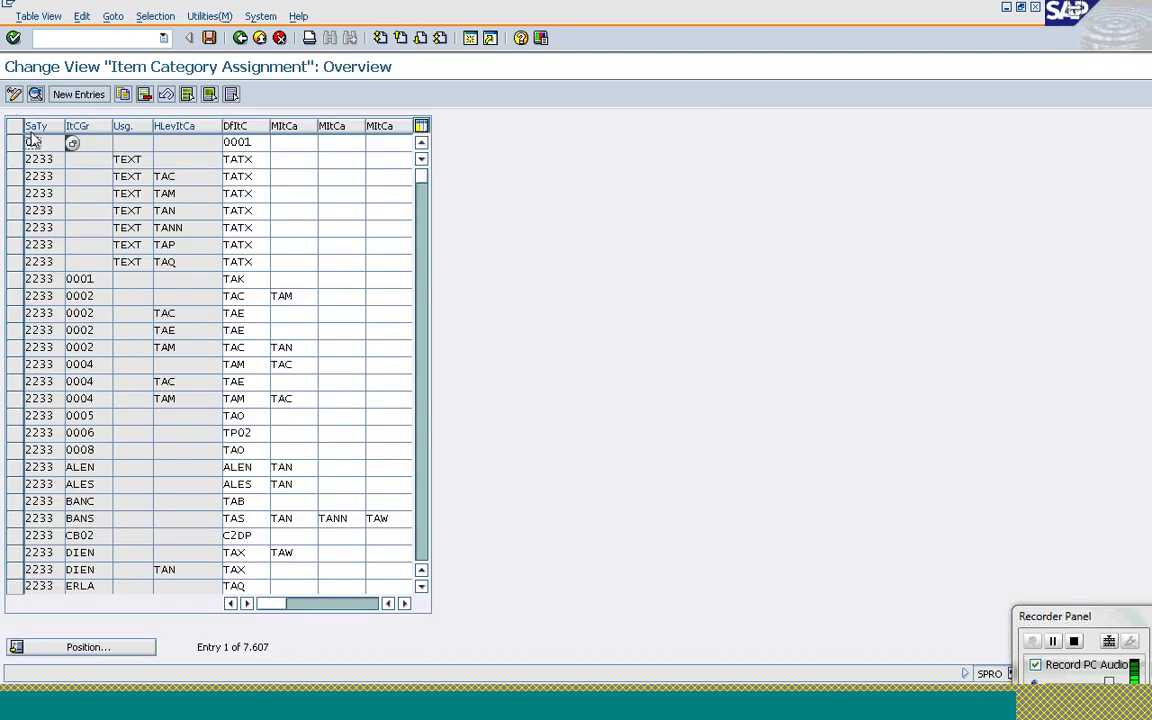
# Examine how sales document type, item category group, usage and higher-level item category determine the default item category, and switch back to the order overview
pyautogui.write('01')
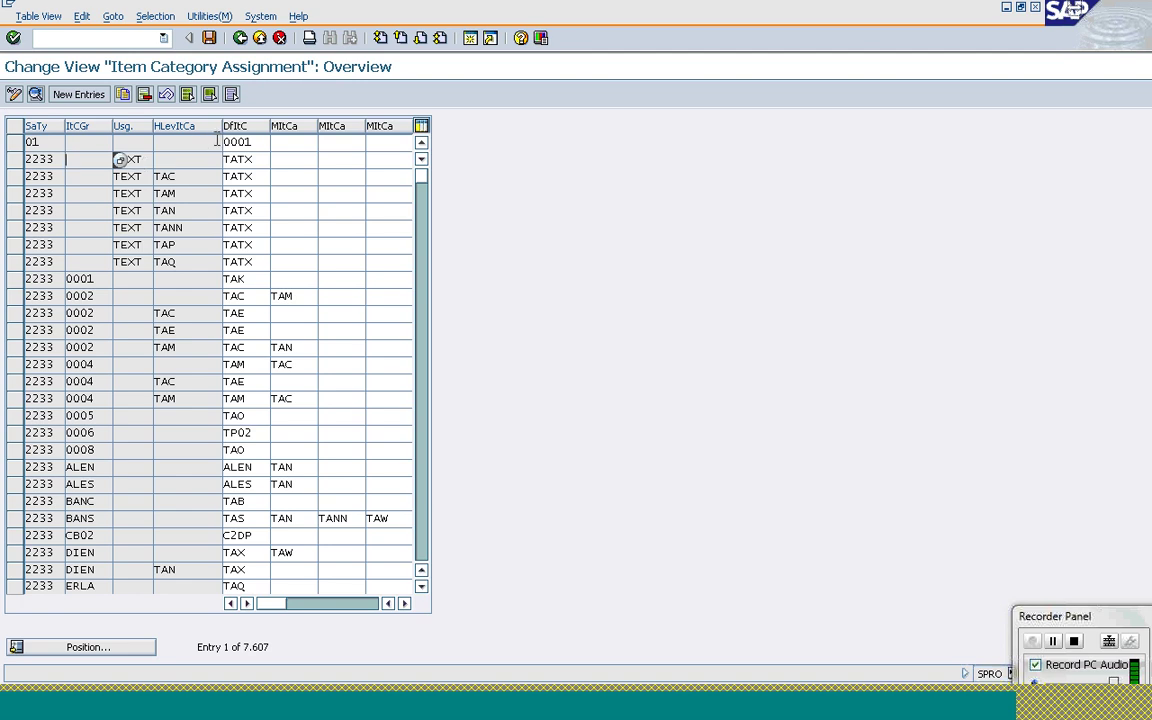
pyautogui.click(193, 159)
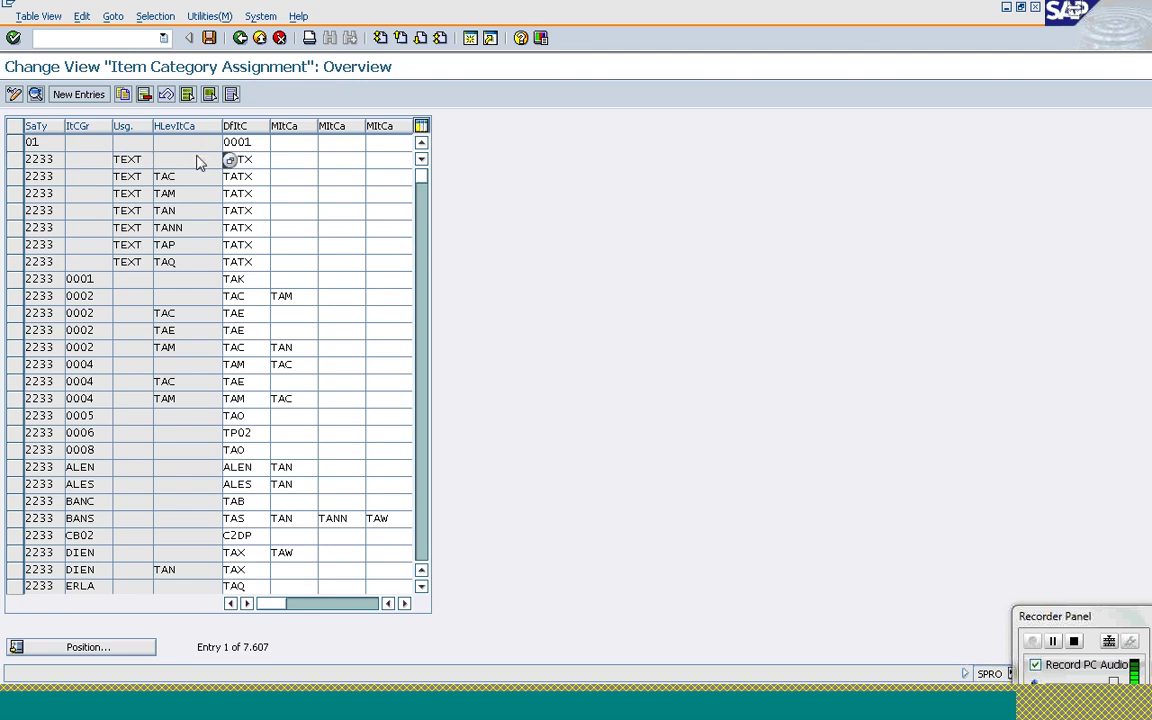
pyautogui.doubleClick(263, 159)
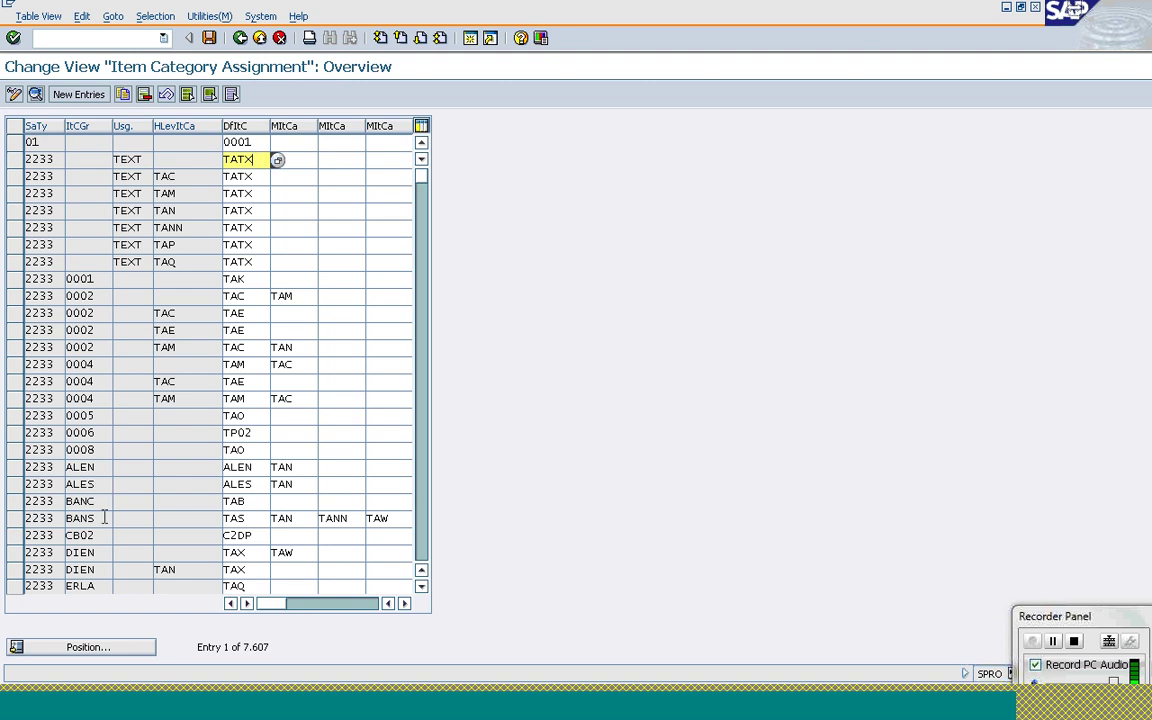
pyautogui.click(100, 647)
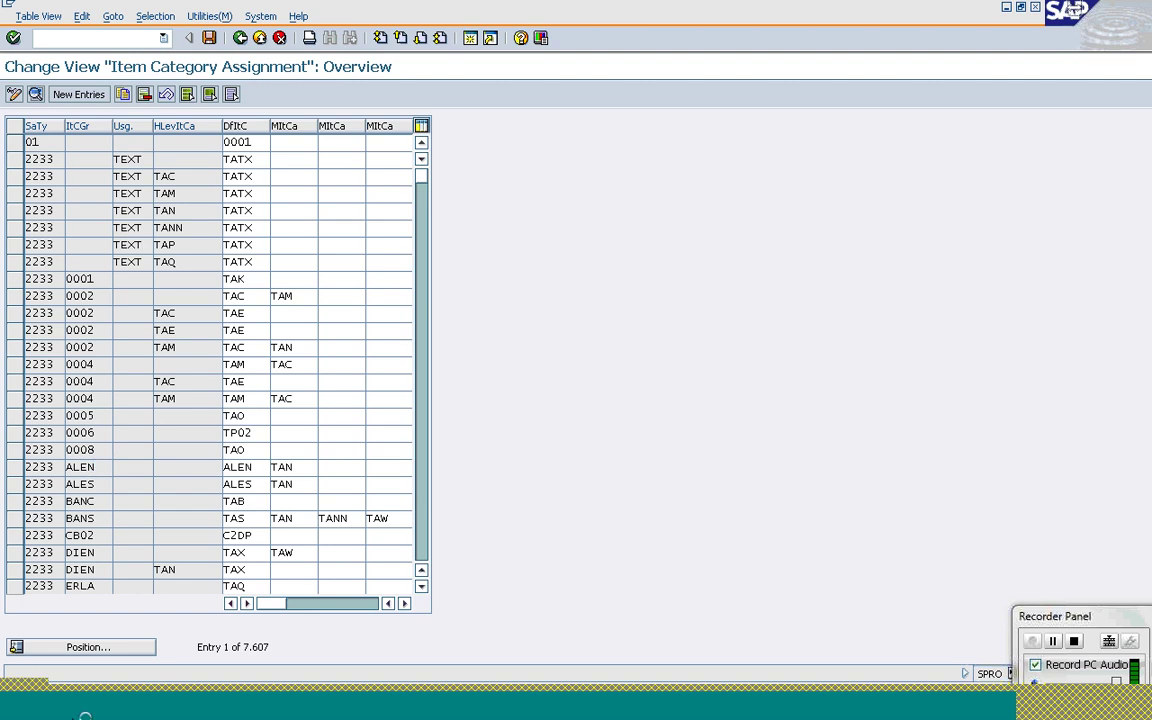
pyautogui.click(80, 648)
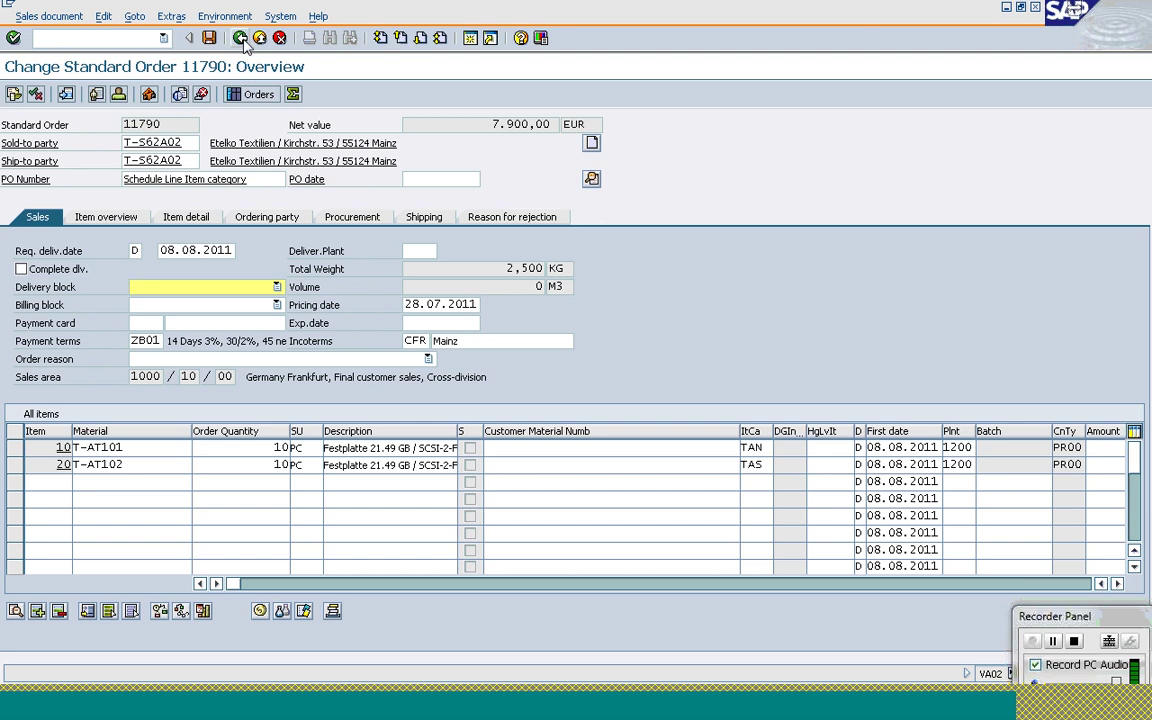
# Switch from the order overview to the item category assignment session and dismiss the connection error without its detailed description
pyautogui.click(300, 500)
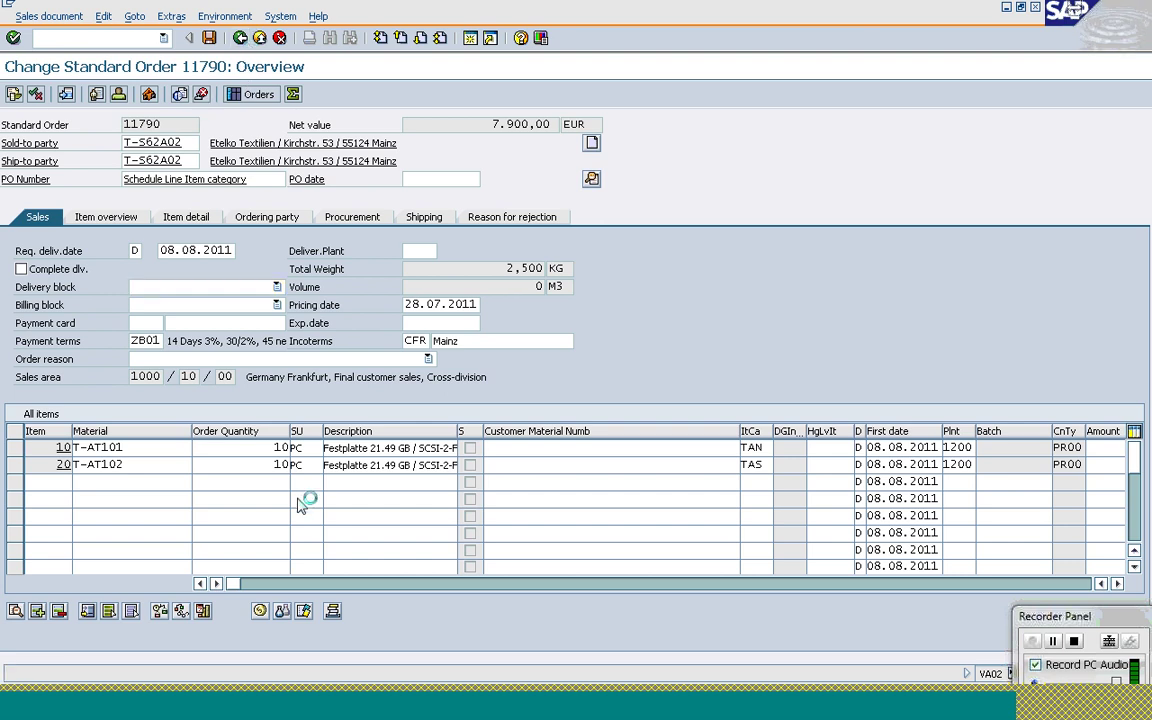
pyautogui.moveTo(312, 713)
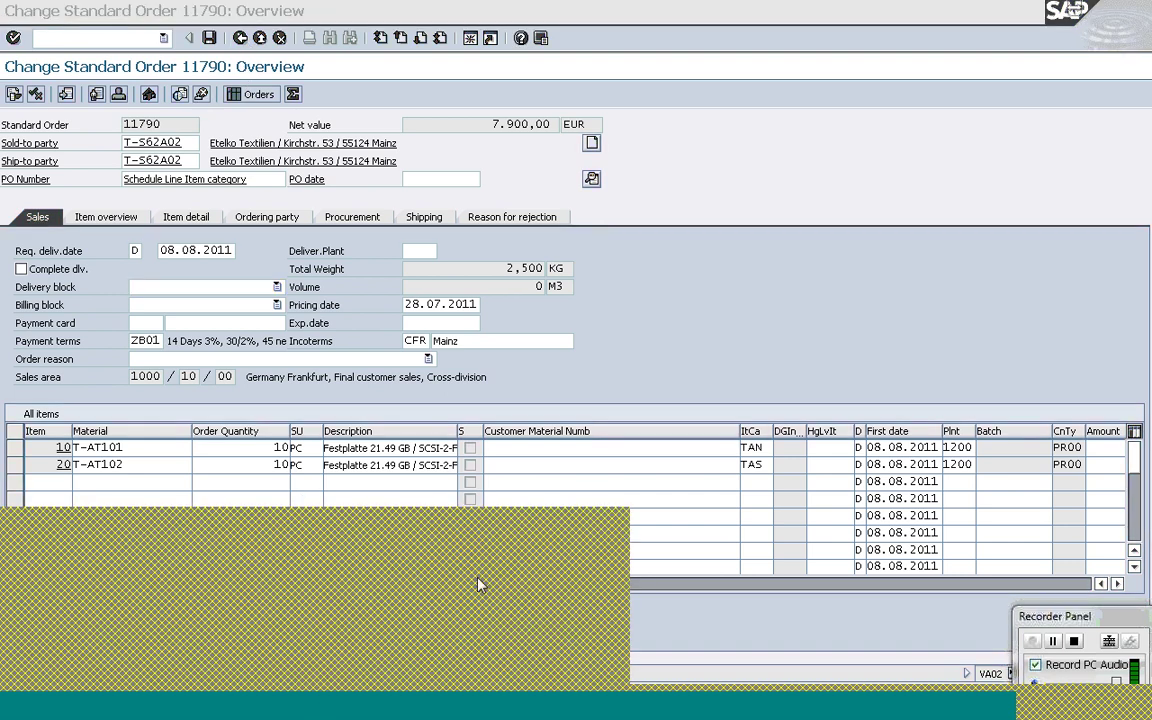
pyautogui.click(478, 583)
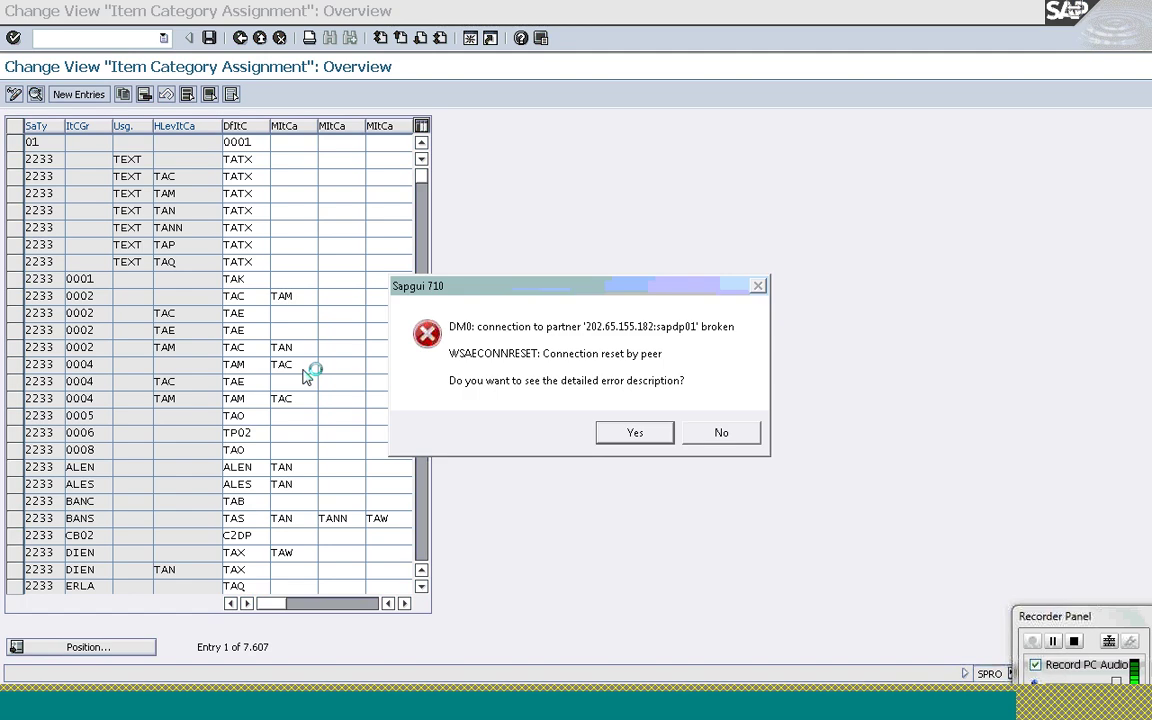
pyautogui.click(727, 433)
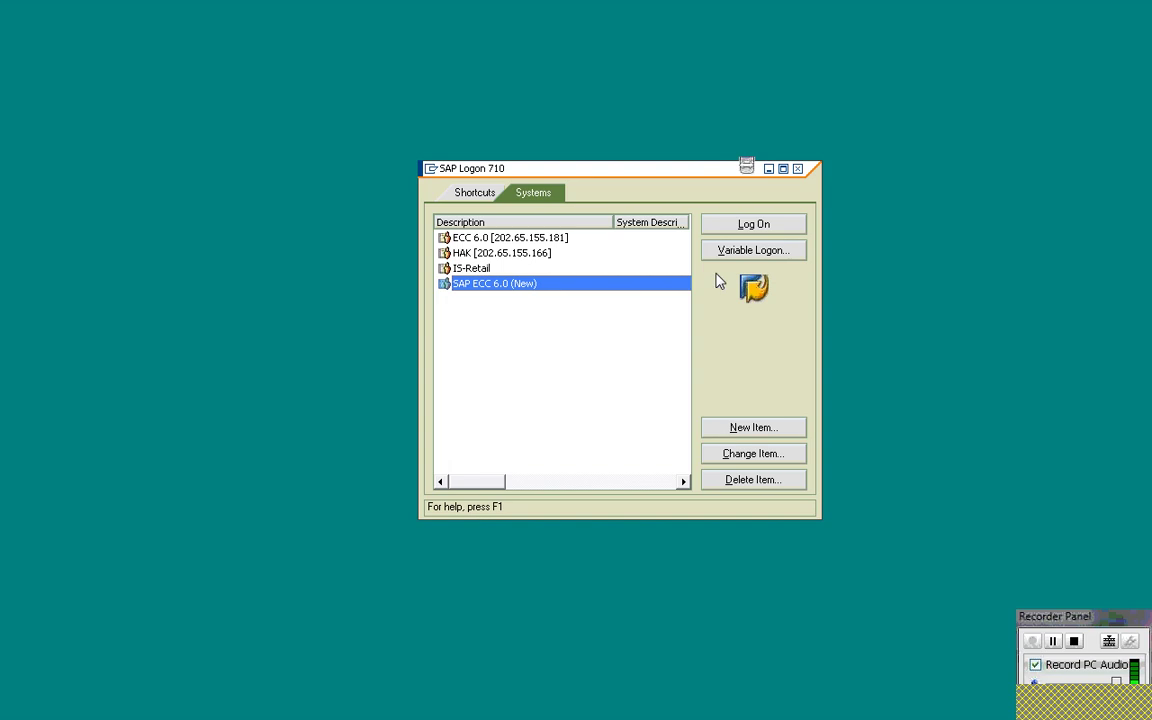
# Log on to SAP ECC 6.0 (New) with the user name and password, continuing this logon and ending any other logons
pyautogui.click(732, 226)
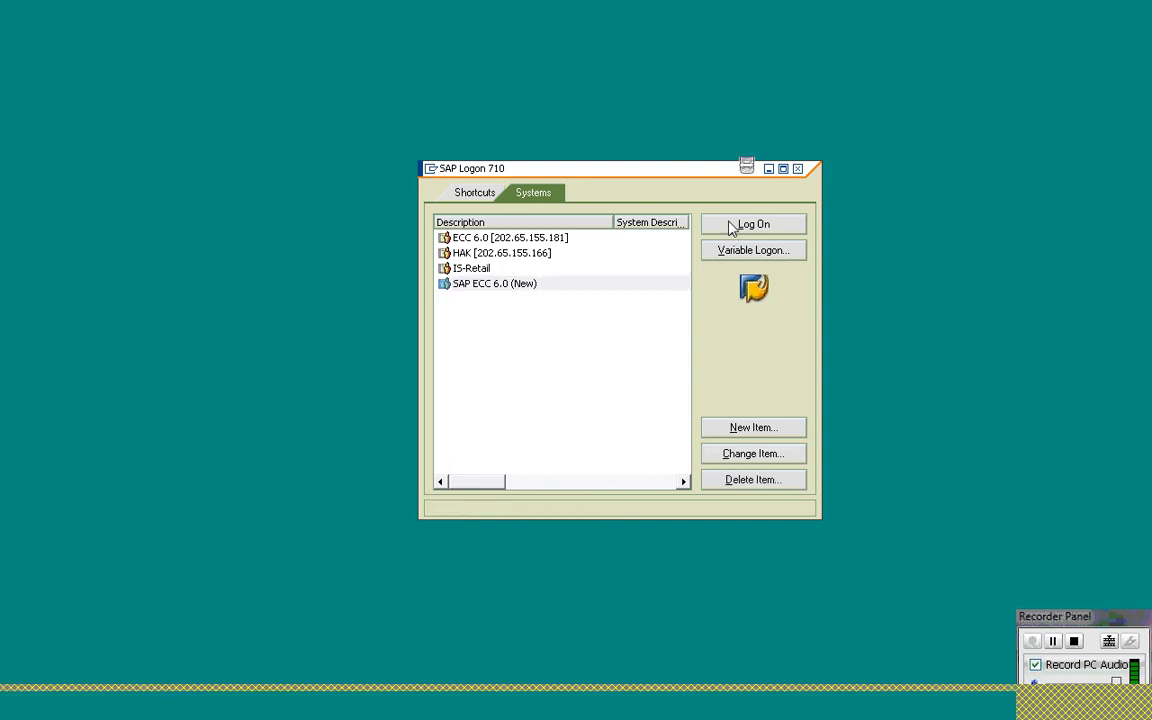
pyautogui.write('Mahesh')
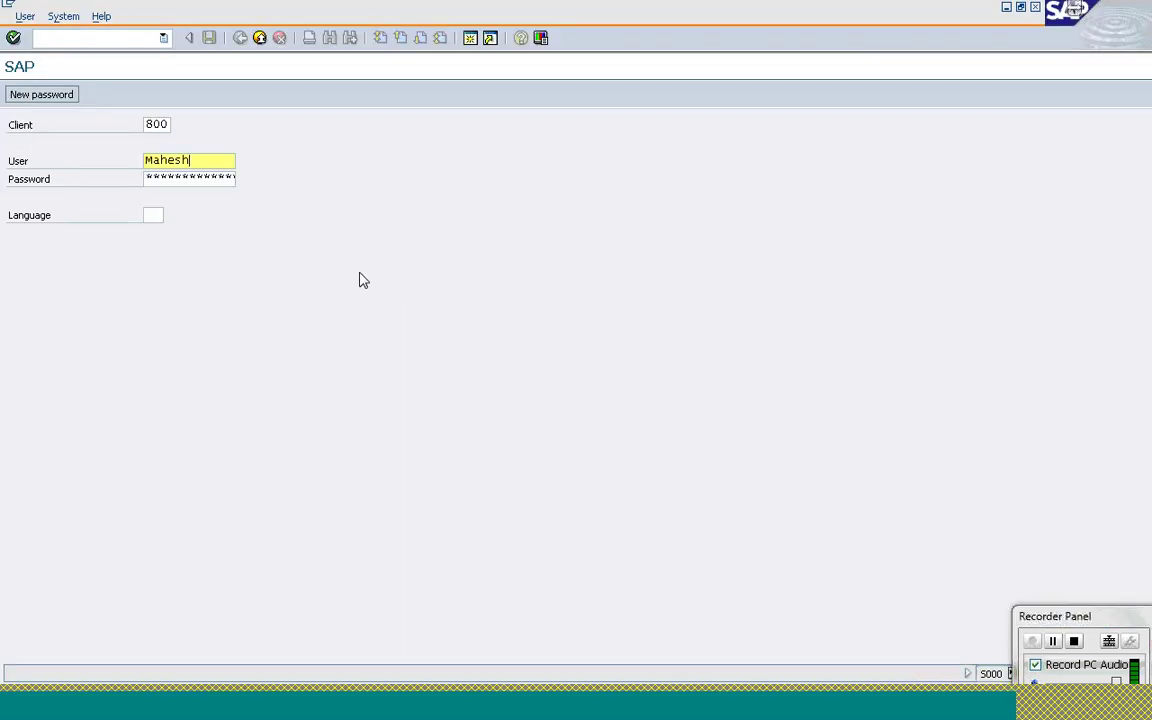
pyautogui.press('Tab')
pyautogui.press('Return')
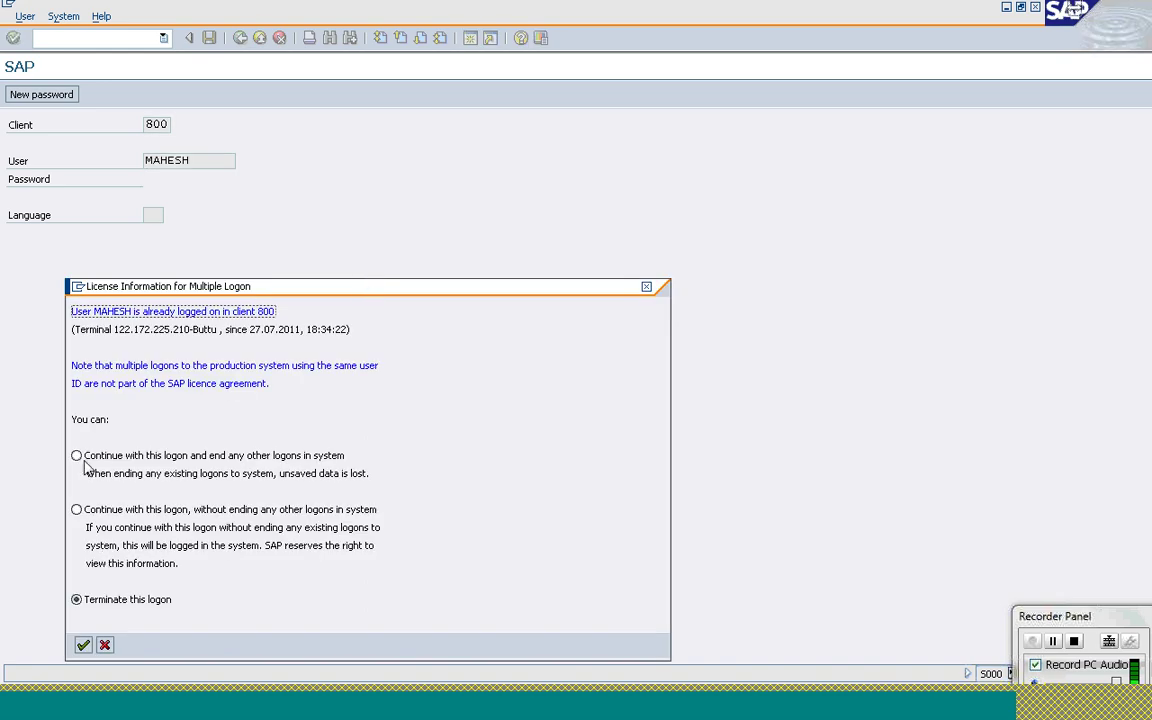
pyautogui.click(77, 456)
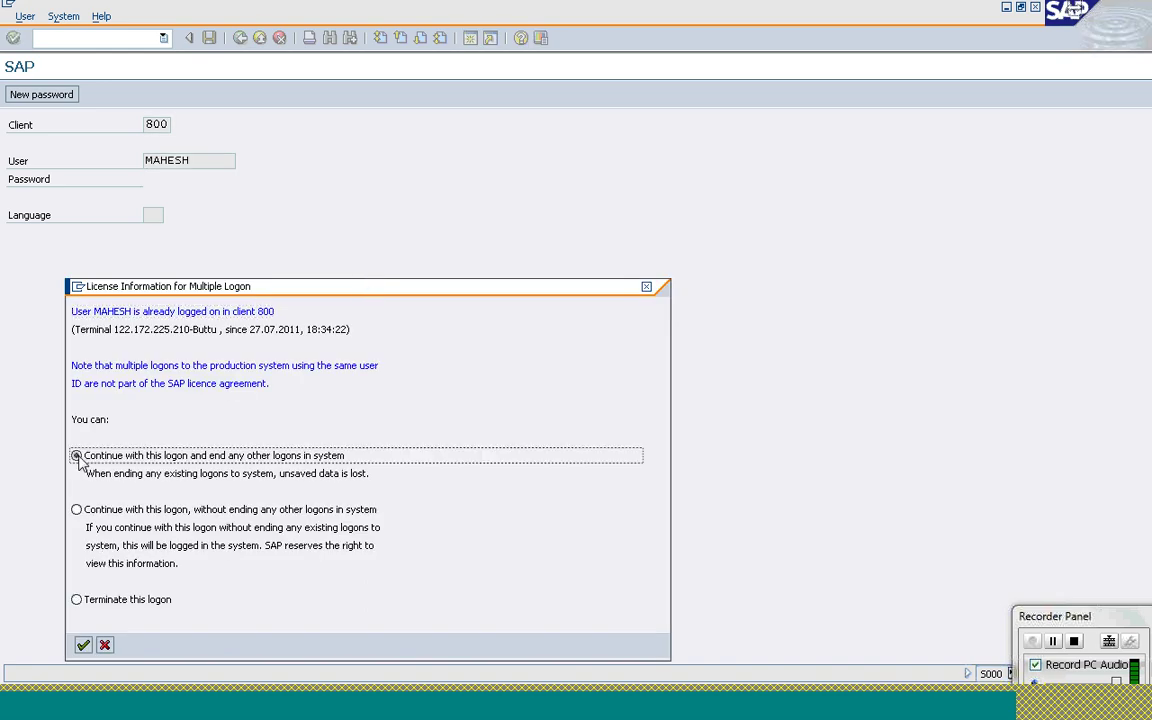
pyautogui.click(83, 645)
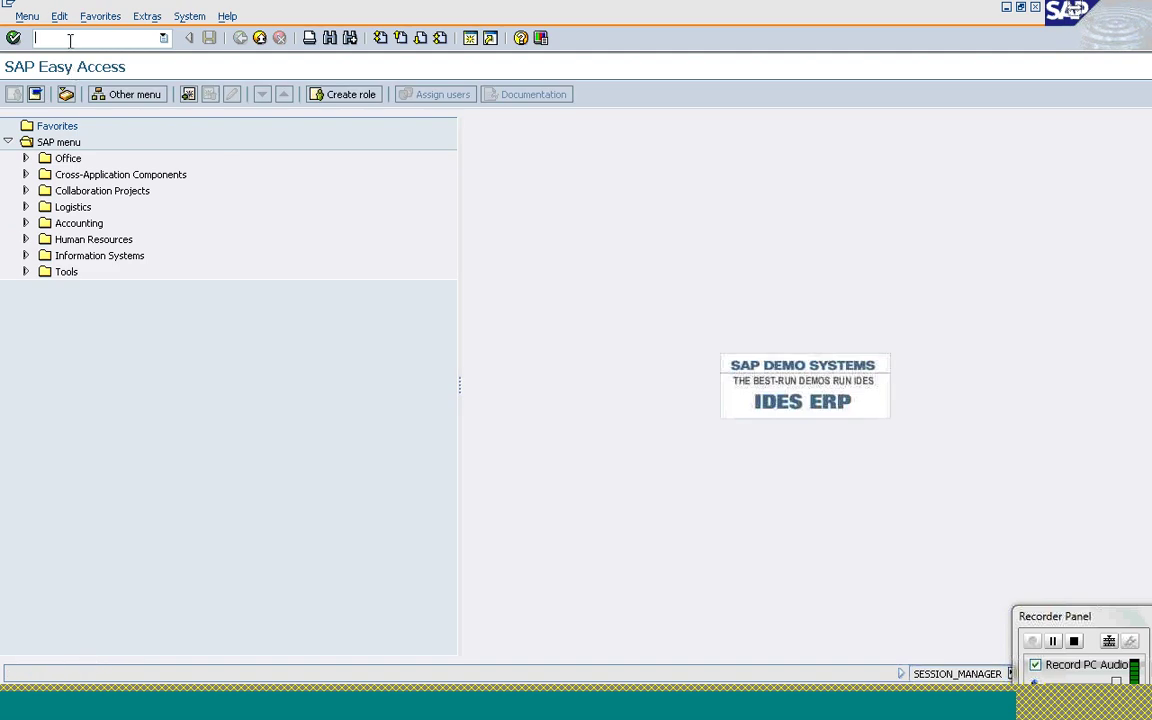
# Start transaction spro and open Assign Item Categories under Sales and Distribution, Sales, Sales Documents, Sales Document Item in the reference IMG
pyautogui.write('spro')
pyautogui.press('Return')
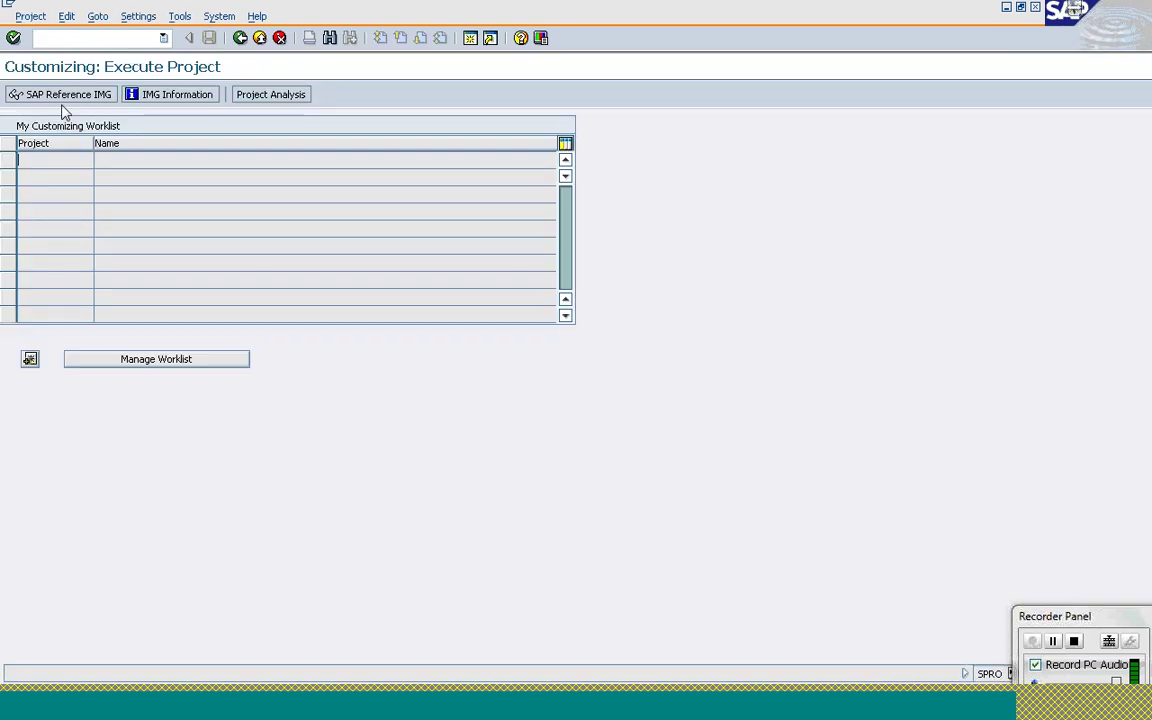
pyautogui.click(65, 95)
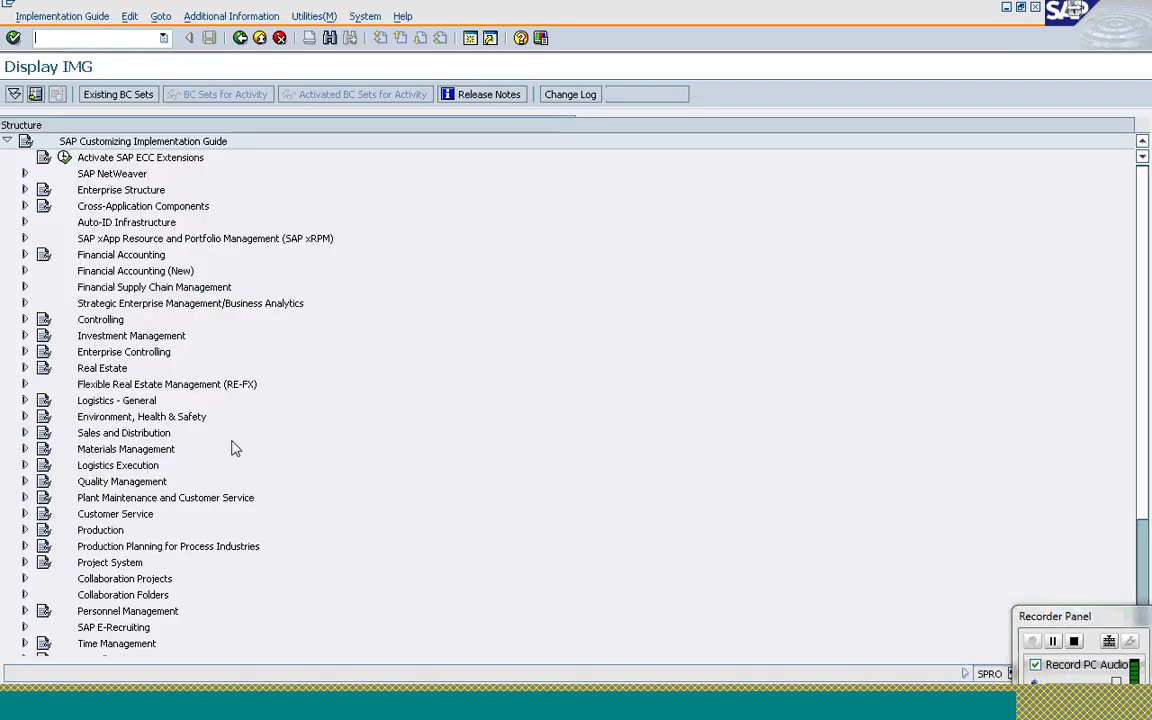
pyautogui.click(25, 433)
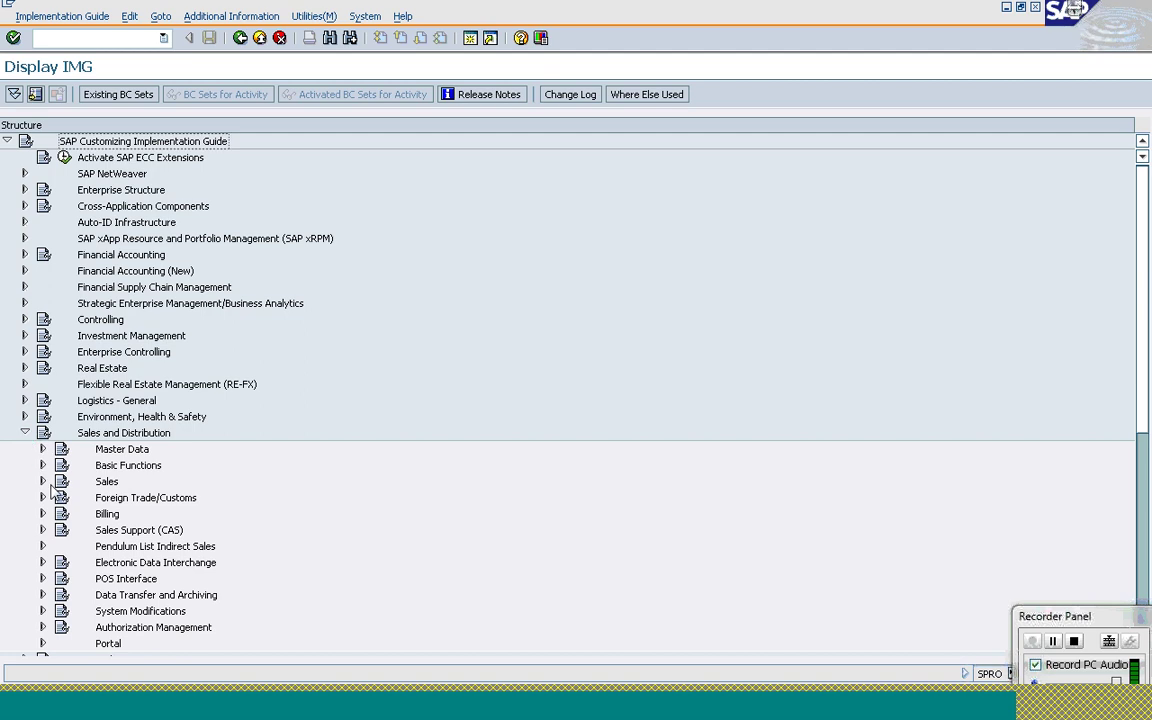
pyautogui.click(43, 481)
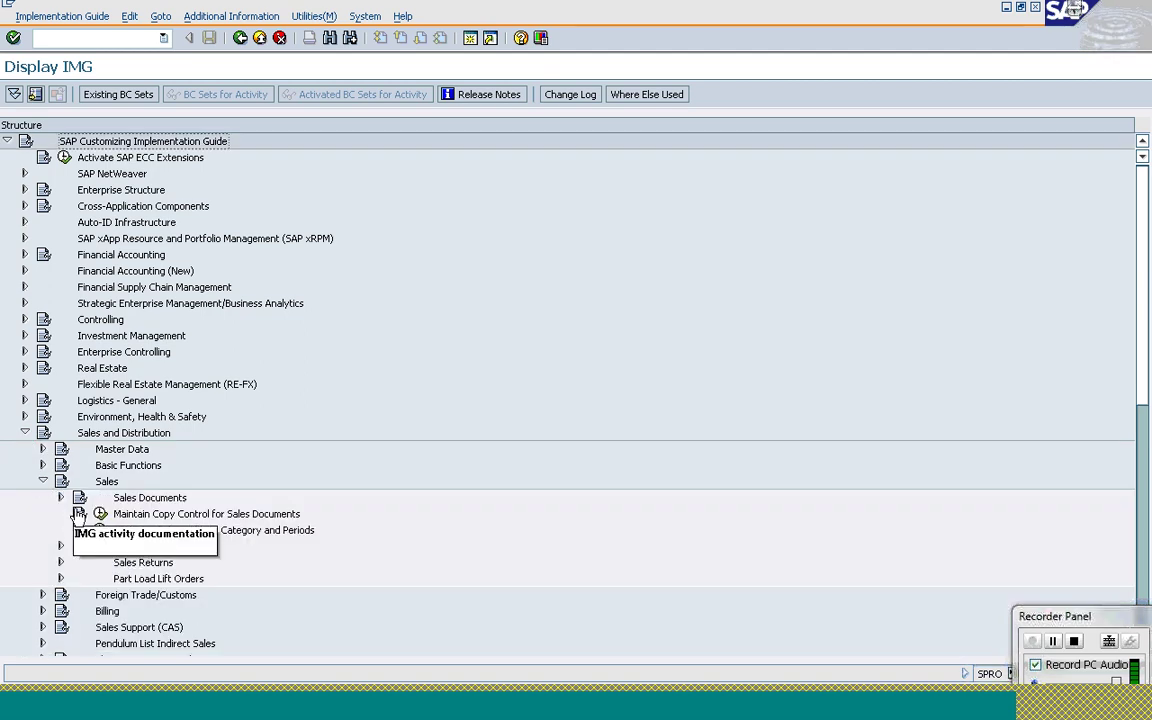
pyautogui.click(61, 498)
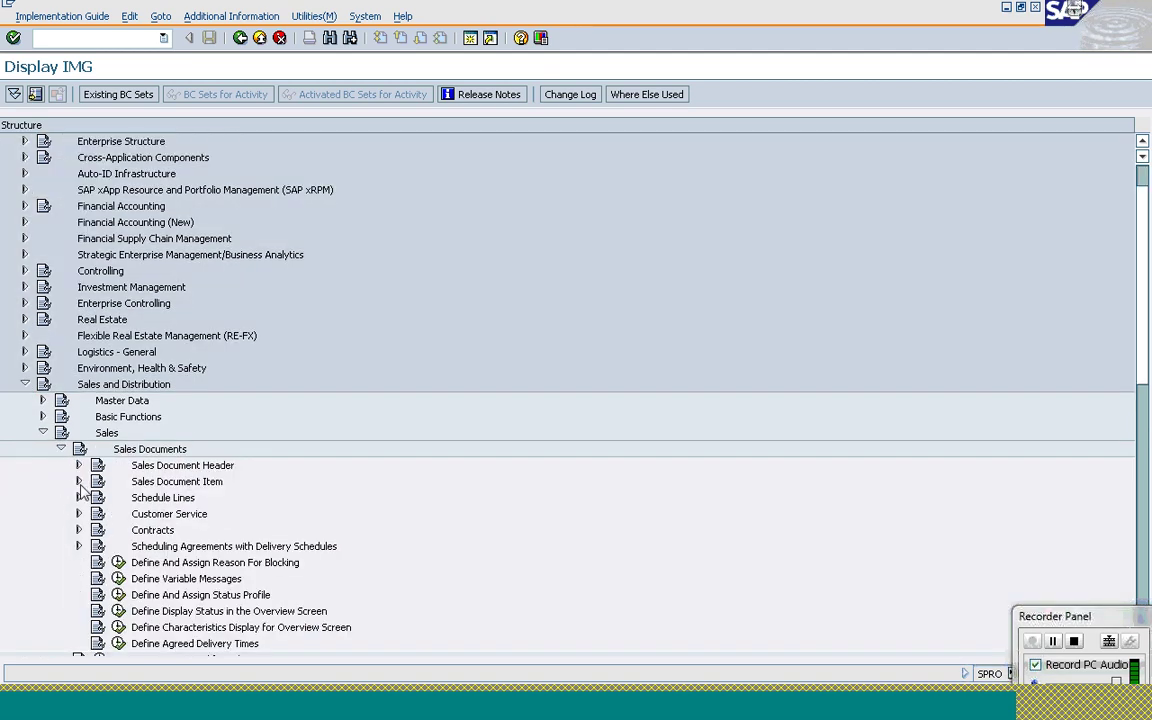
pyautogui.click(80, 482)
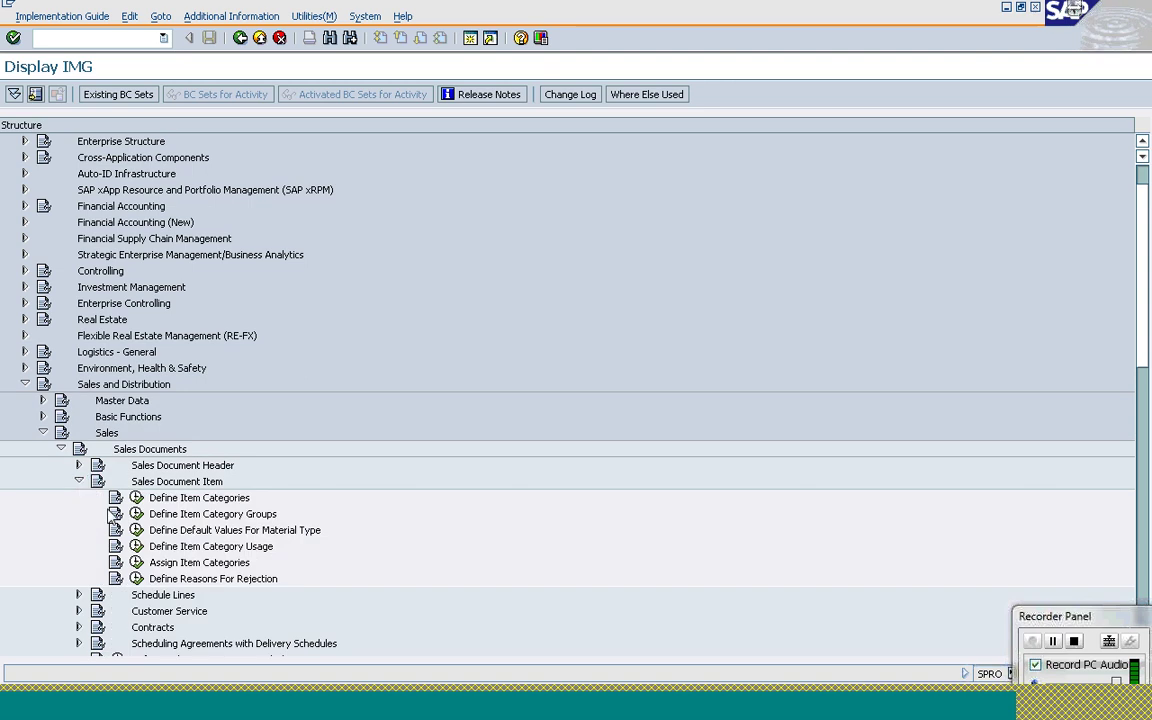
pyautogui.click(136, 562)
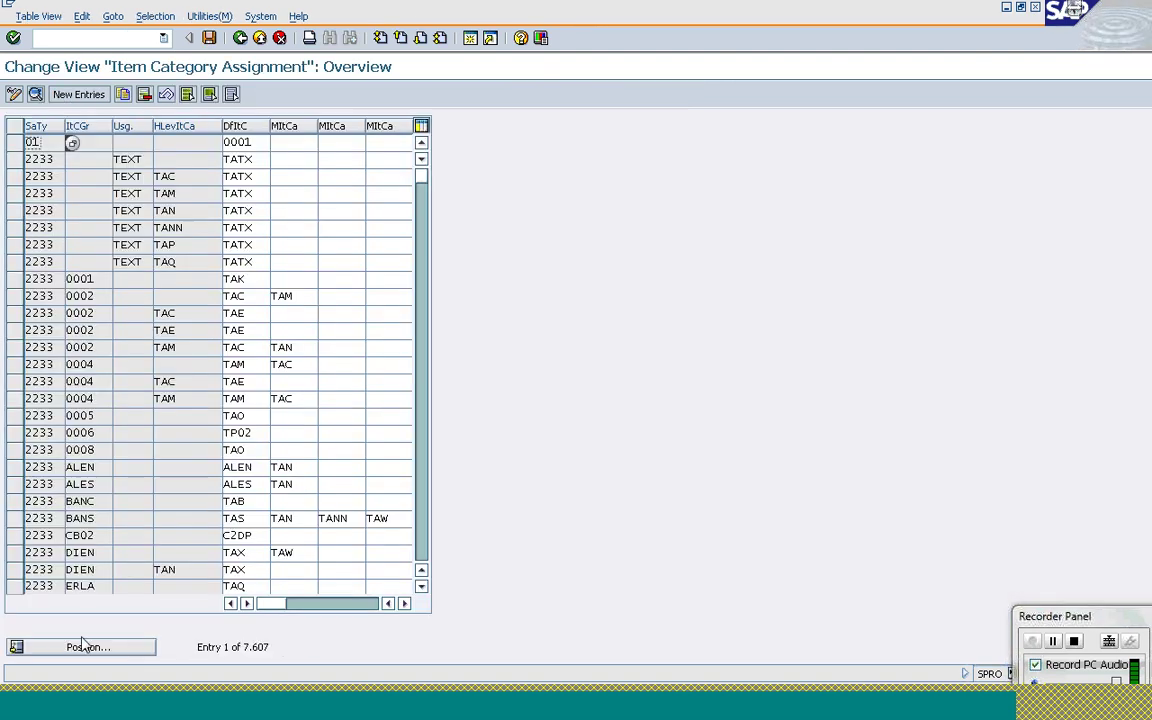
# Position the item category assignment list at sales document type OR and item category group NORM, leaving usage and higher-level item category blank
pyautogui.click(75, 648)
pyautogui.write('OR')
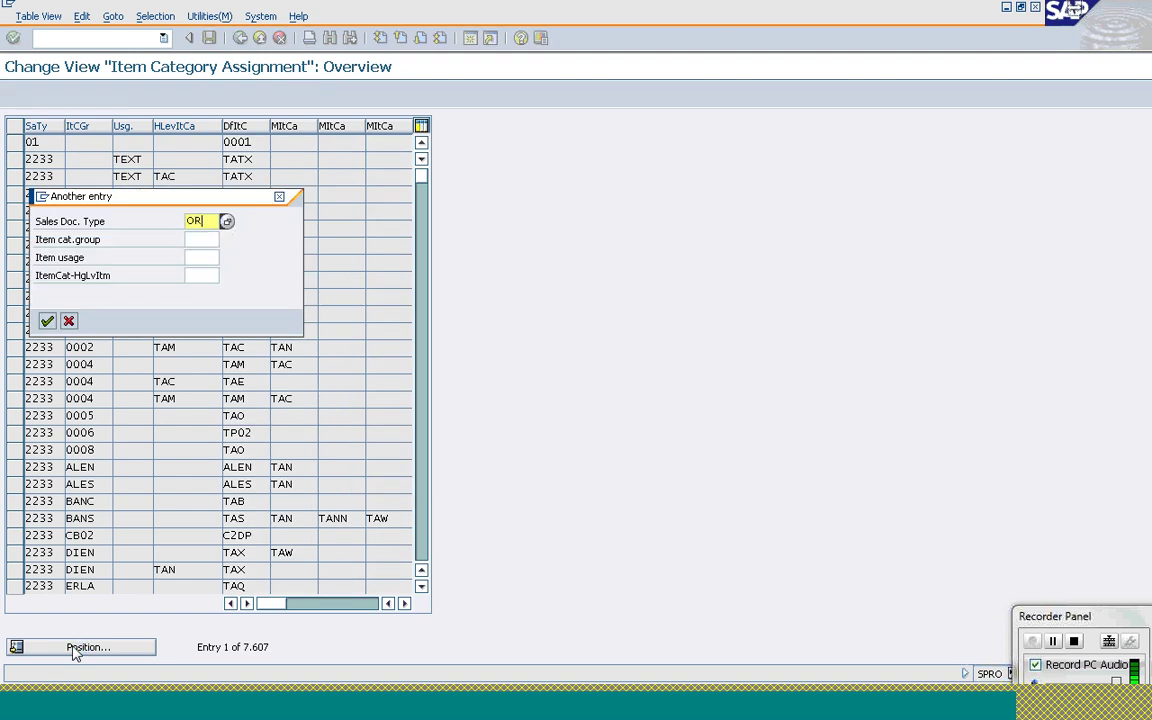
pyautogui.press('Tab')
pyautogui.write('N')
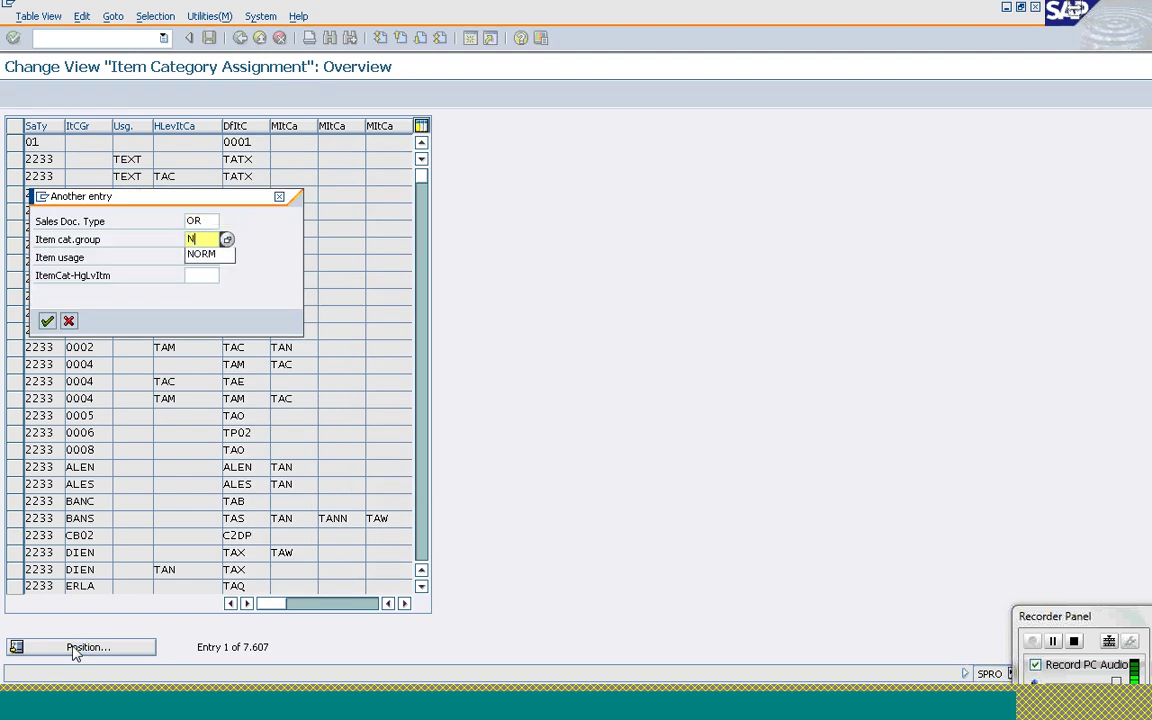
pyautogui.write('ORM')
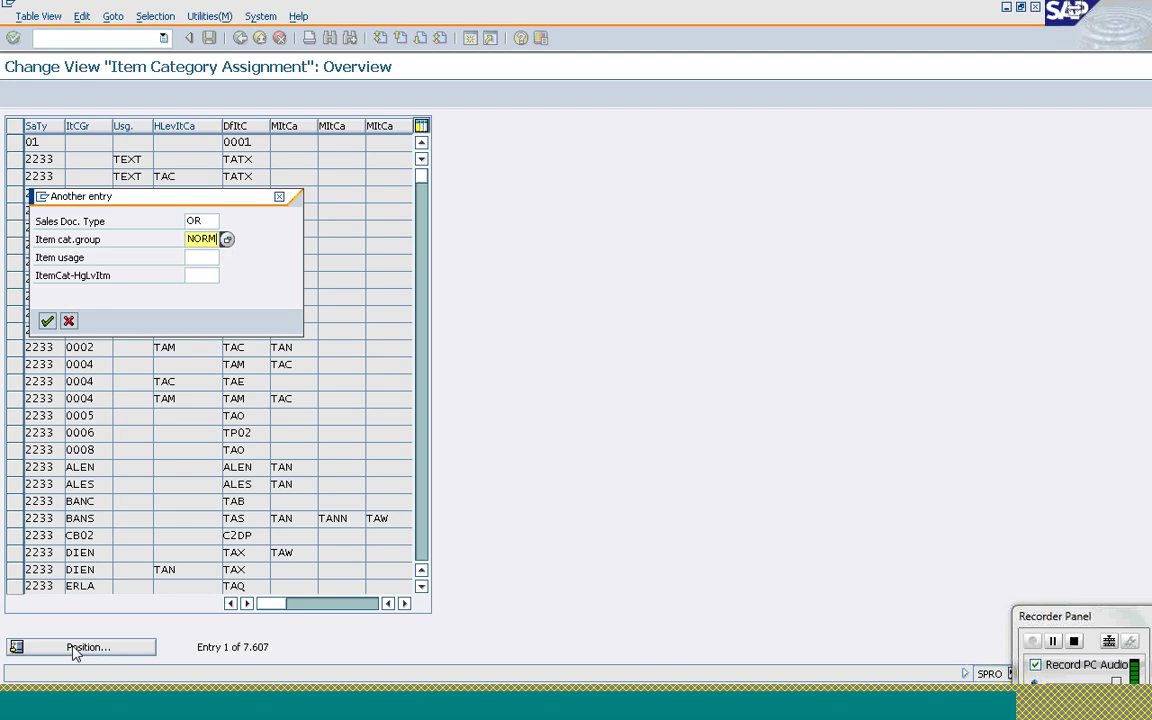
pyautogui.press('Tab')
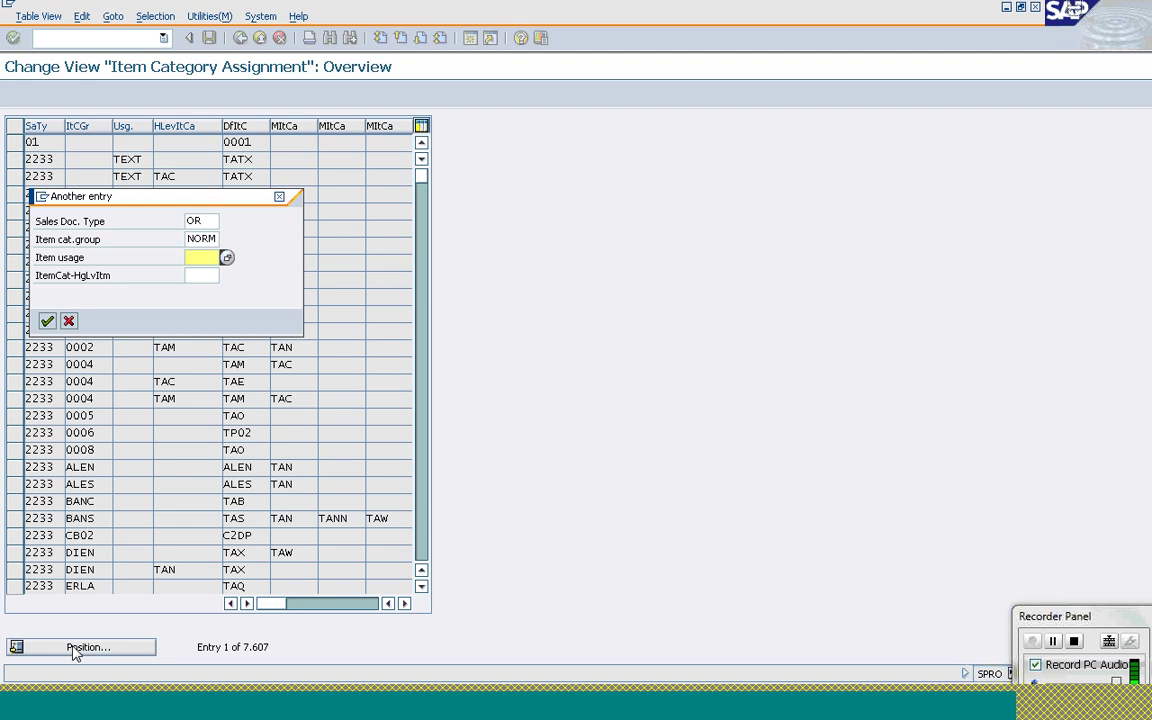
pyautogui.press('Tab')
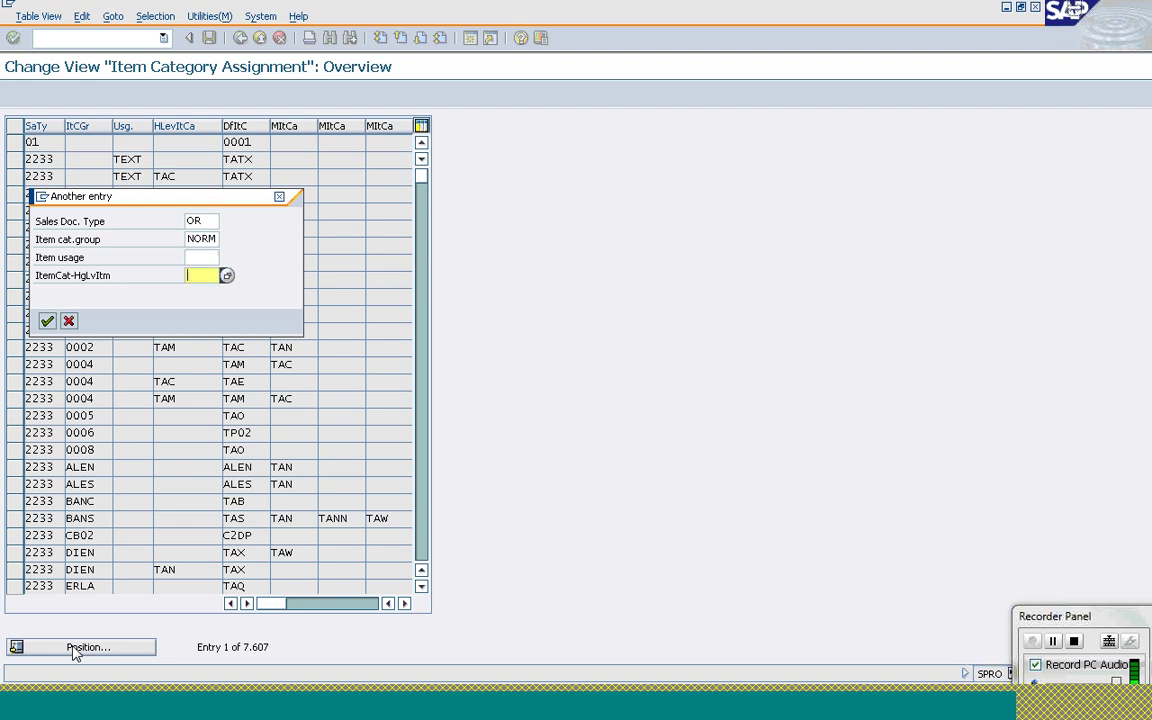
pyautogui.press('Return')
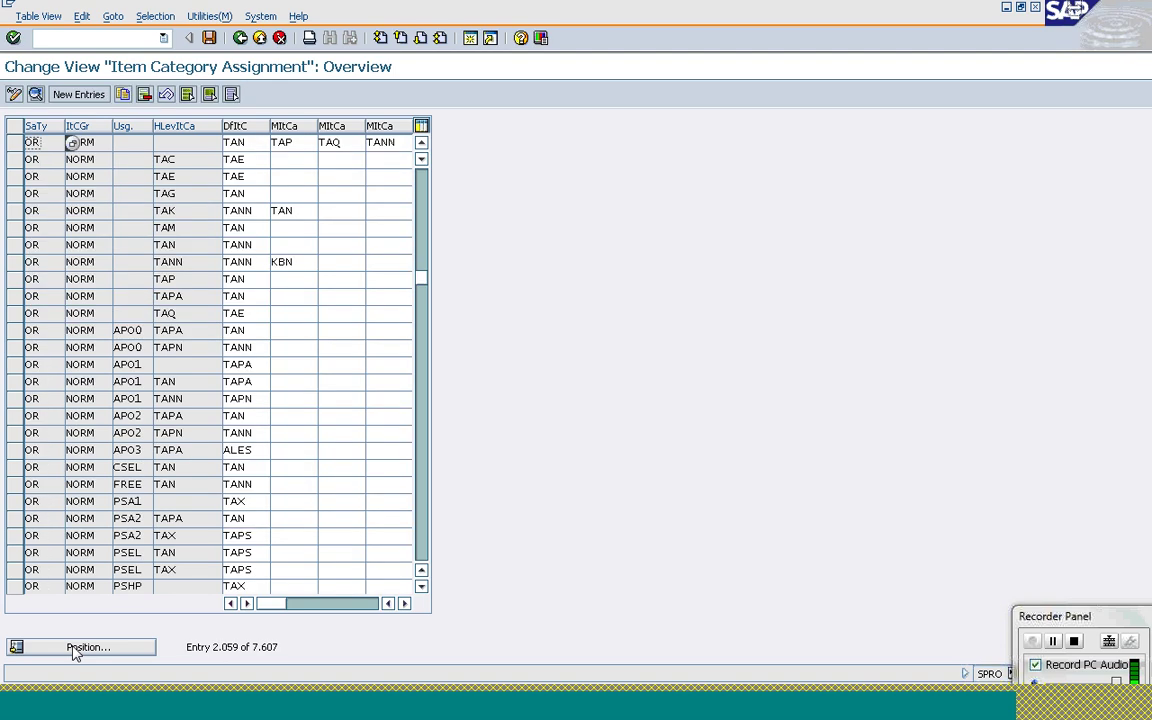
# Examine the default item categories for OR and NORM without a higher-level item category and with higher-level category TAN
pyautogui.click(250, 143)
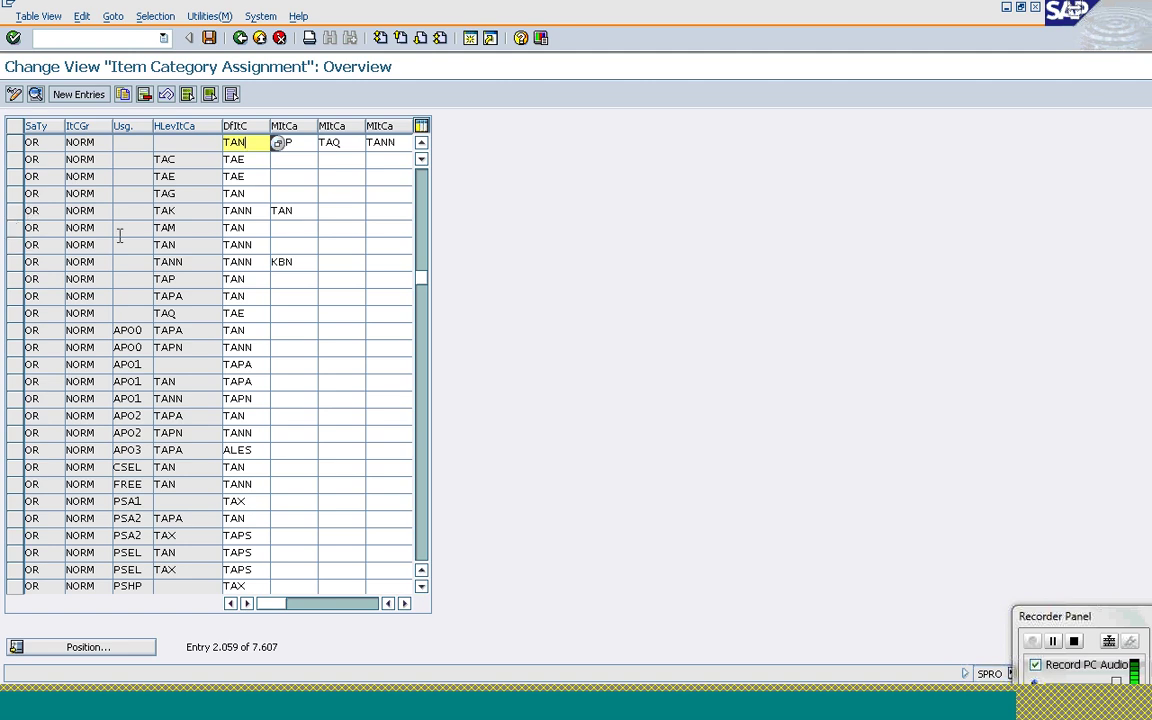
pyautogui.click(195, 245)
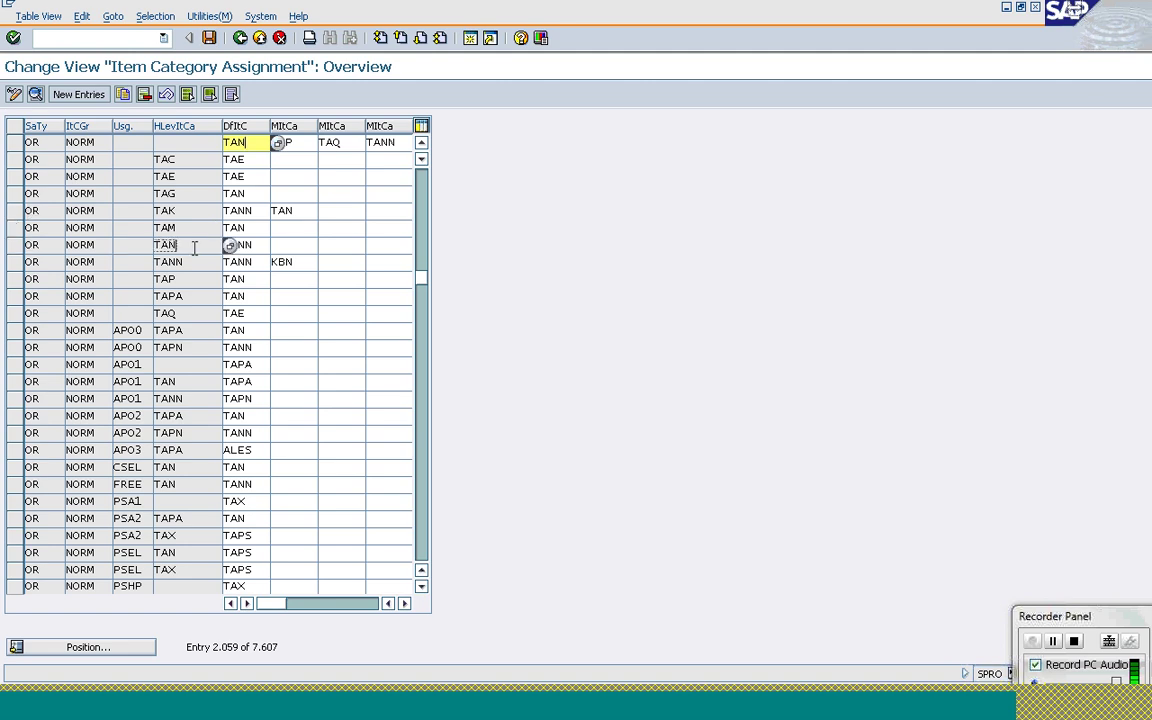
pyautogui.click(15, 246)
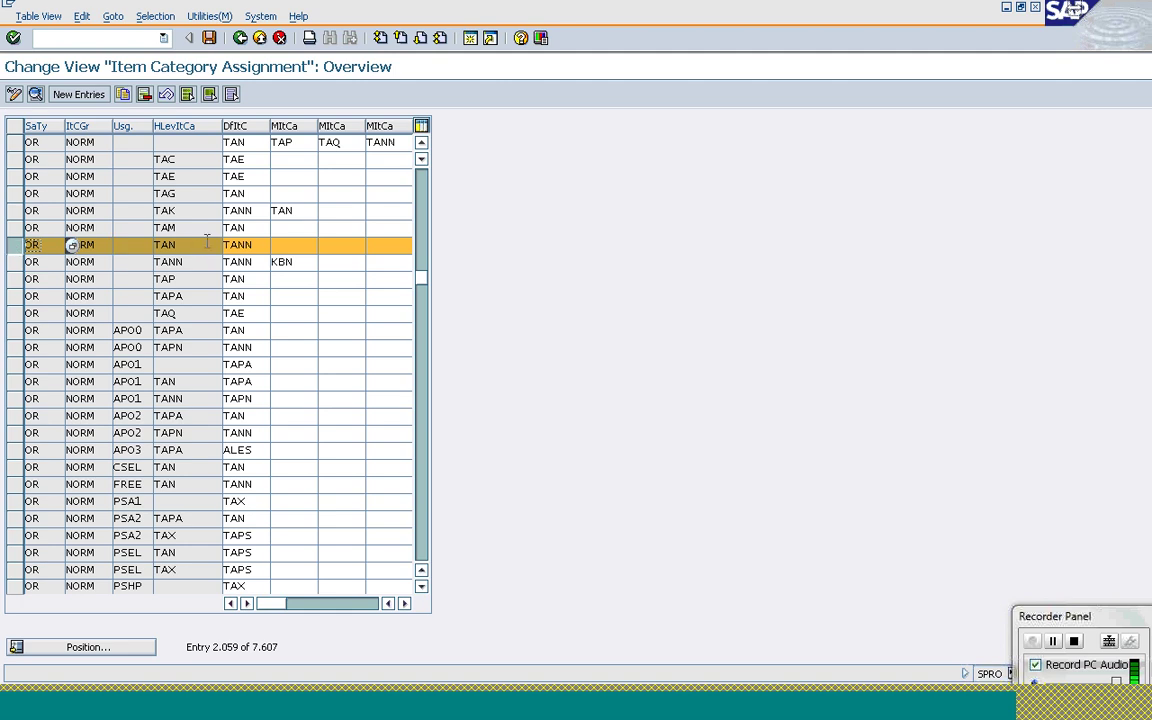
pyautogui.click(257, 245)
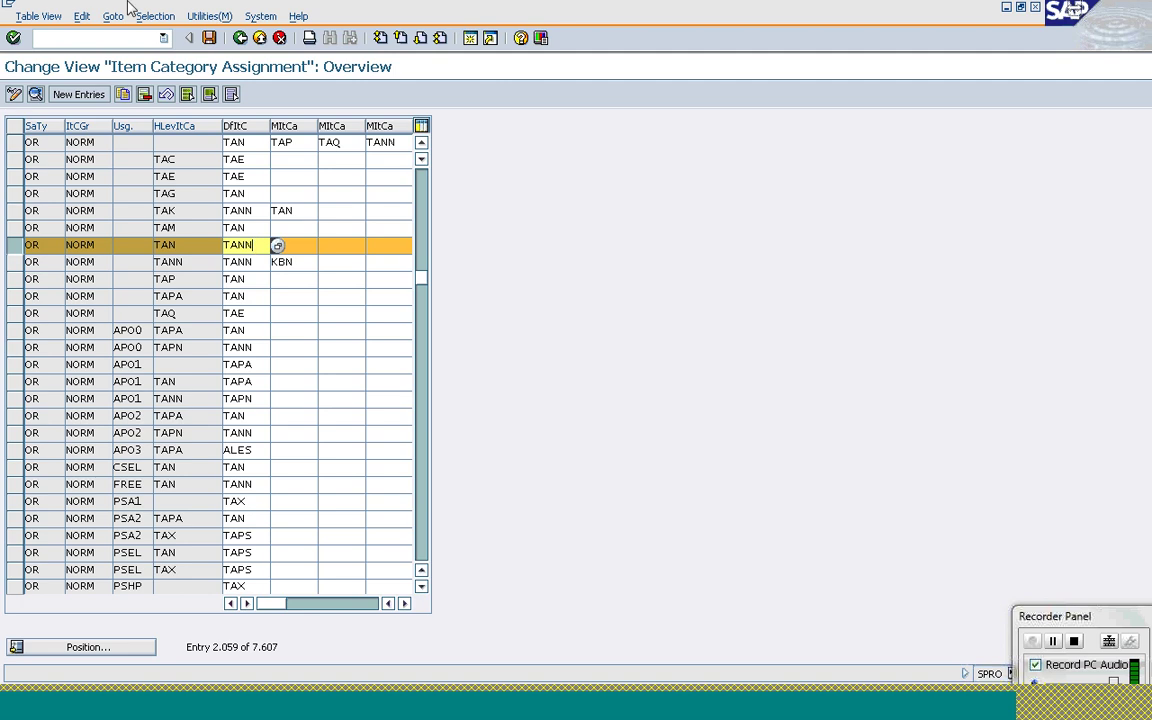
# Leave the item category assignment, collapse Sales Document Item and expand Schedule Lines in the implementation guide
pyautogui.click(241, 39)
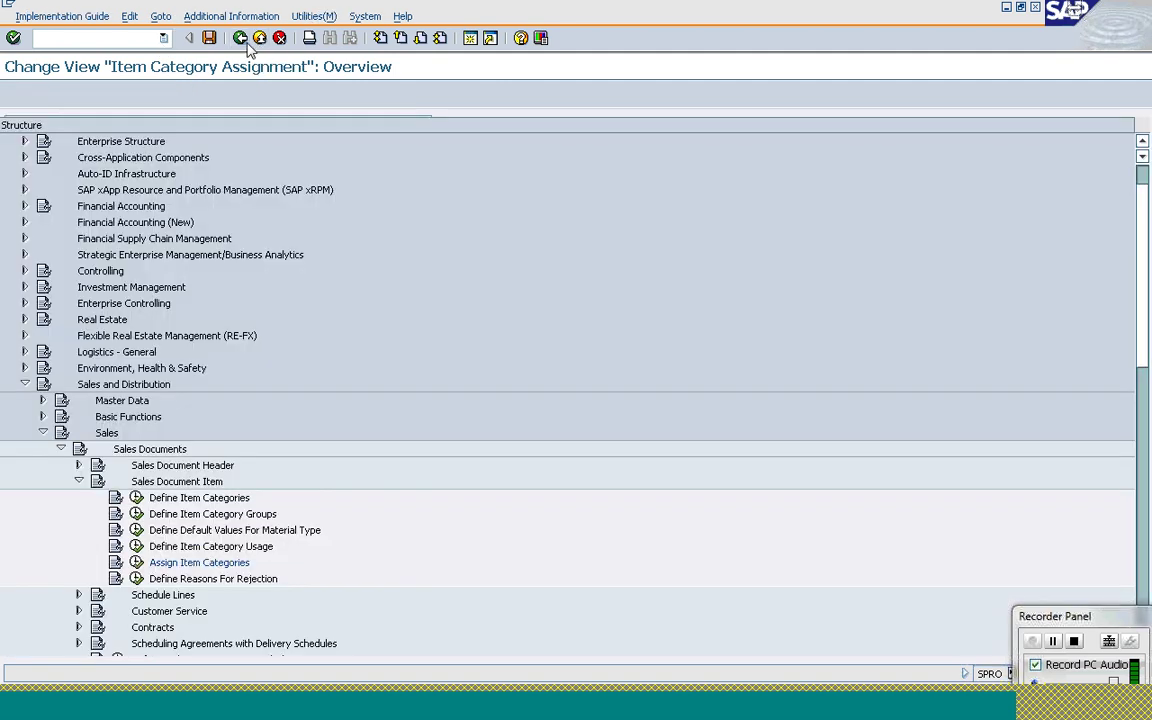
pyautogui.click(80, 481)
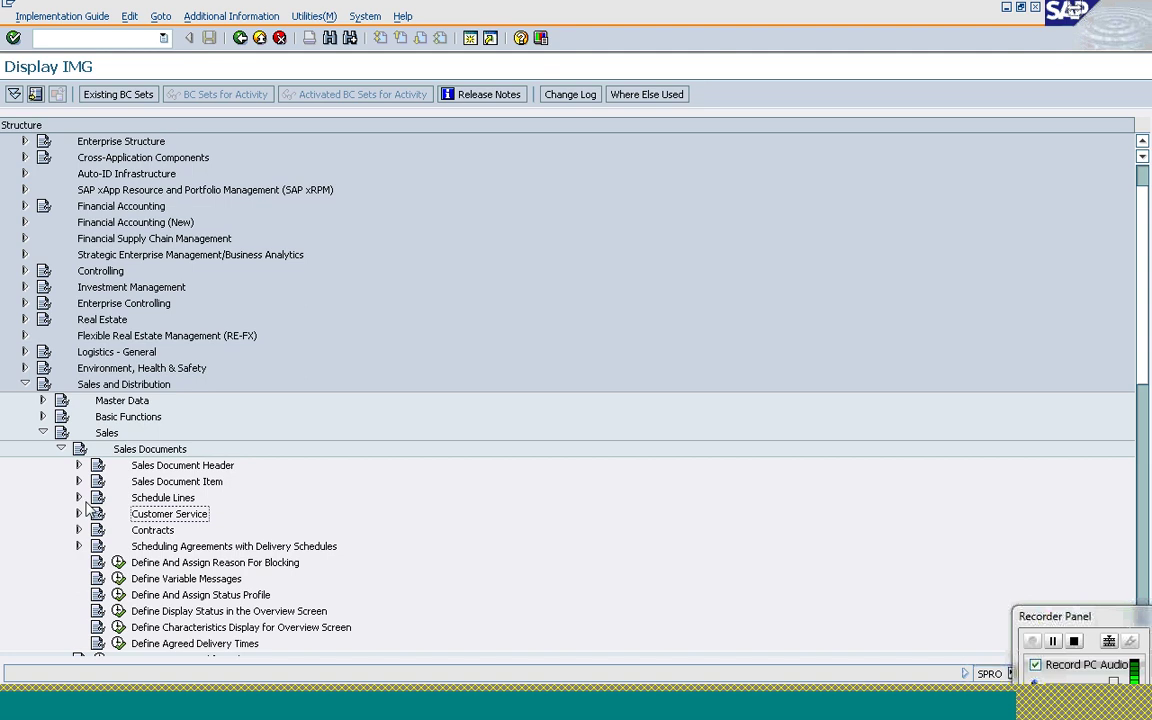
pyautogui.click(79, 497)
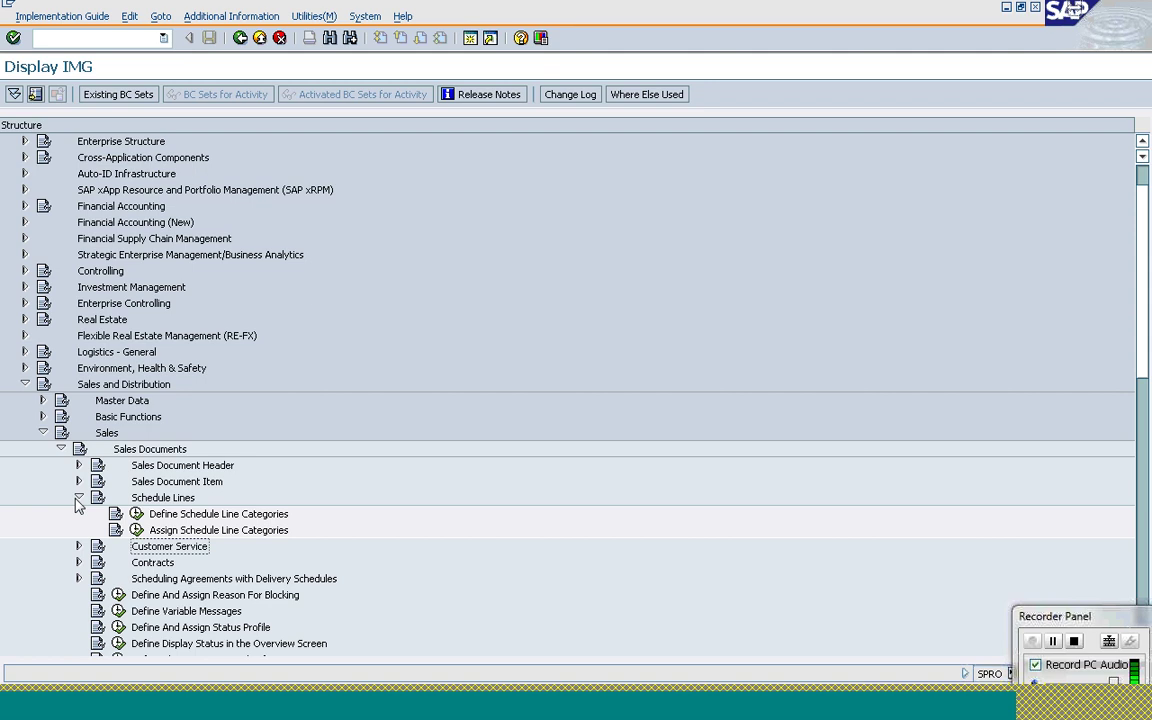
# Switch to the SAP Easy Access session, start transaction mm02 and open the view selection for material t-at101
pyautogui.click(305, 712)
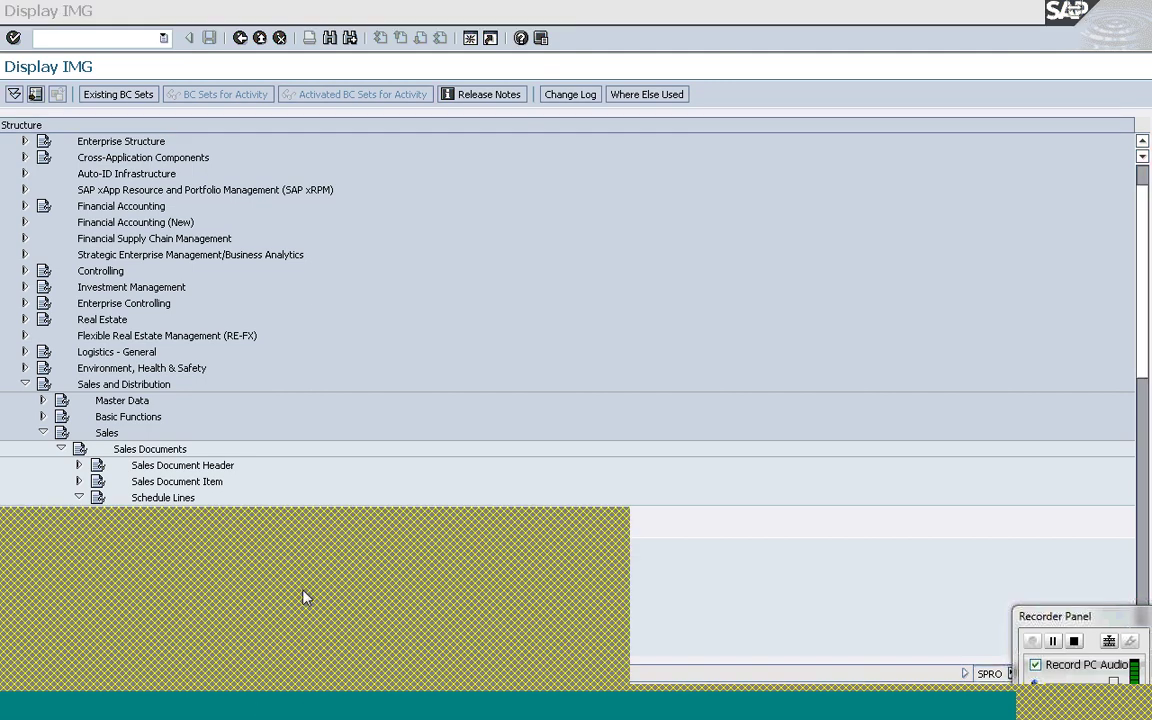
pyautogui.press('F3')
pyautogui.write('mm02')
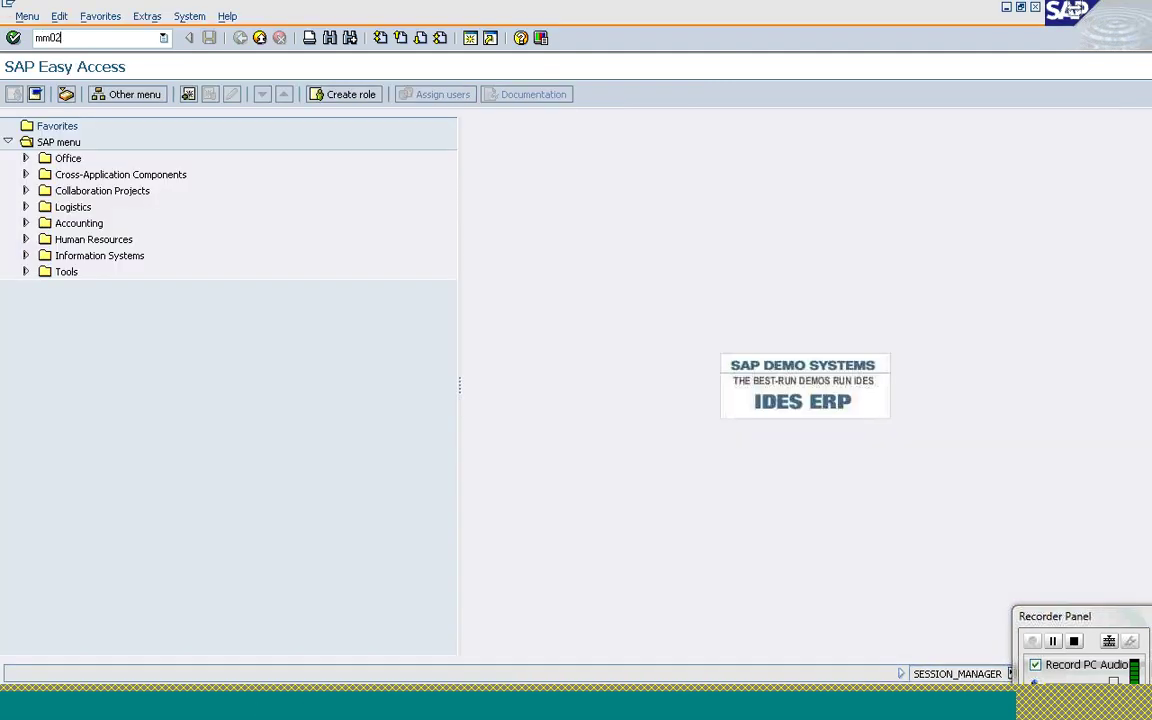
pyautogui.press('Return')
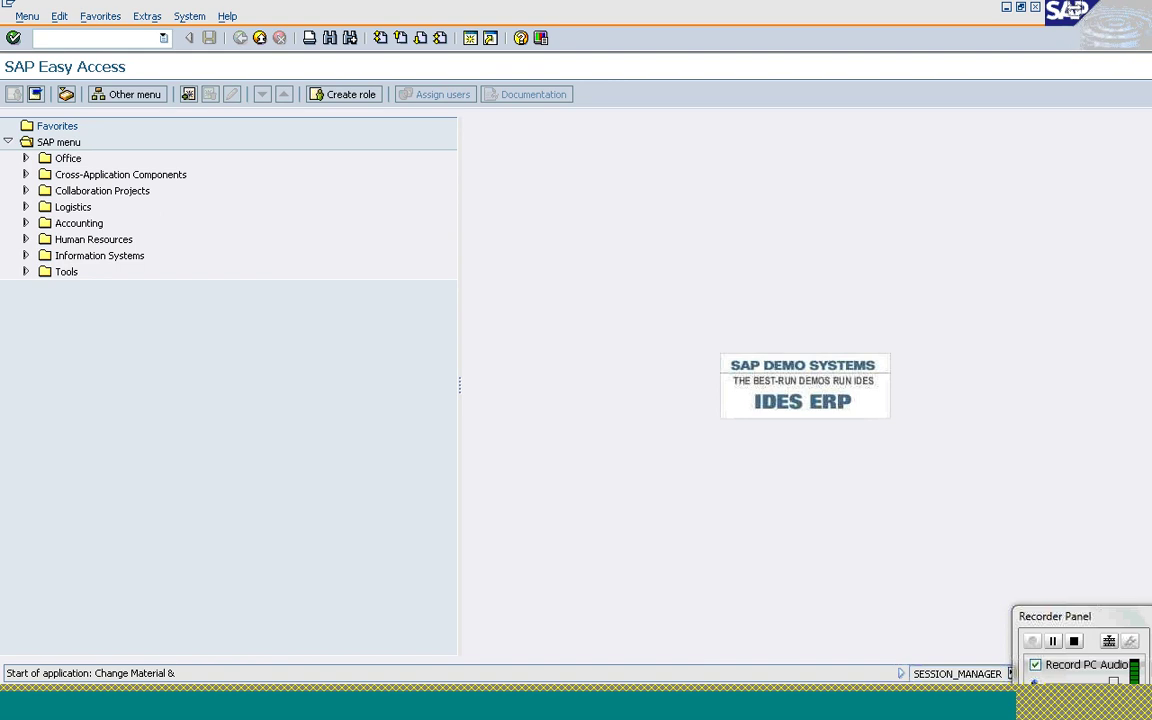
pyautogui.press('Down')
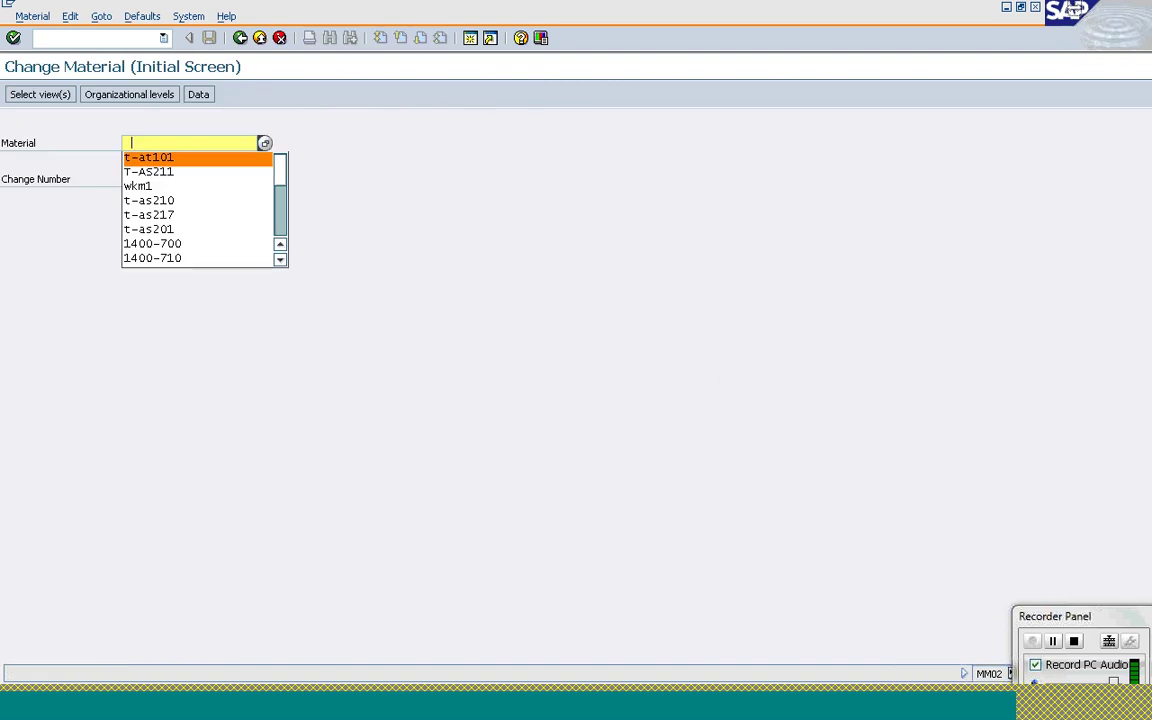
pyautogui.press('Return')
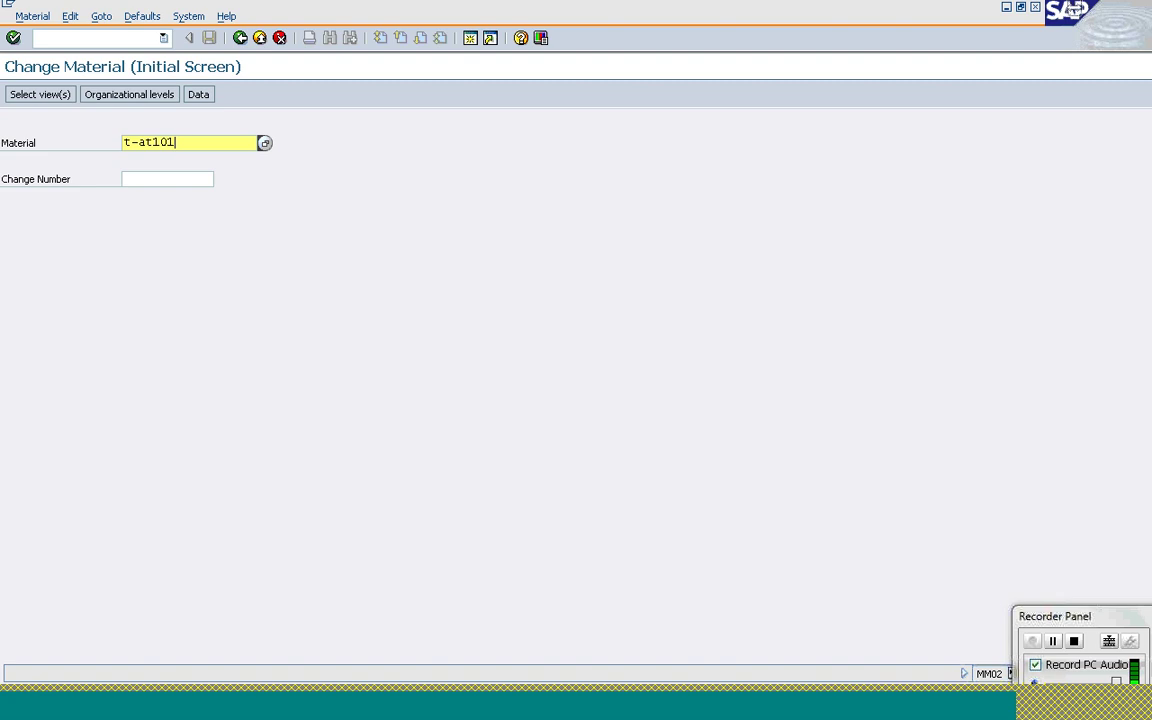
pyautogui.press('Return')
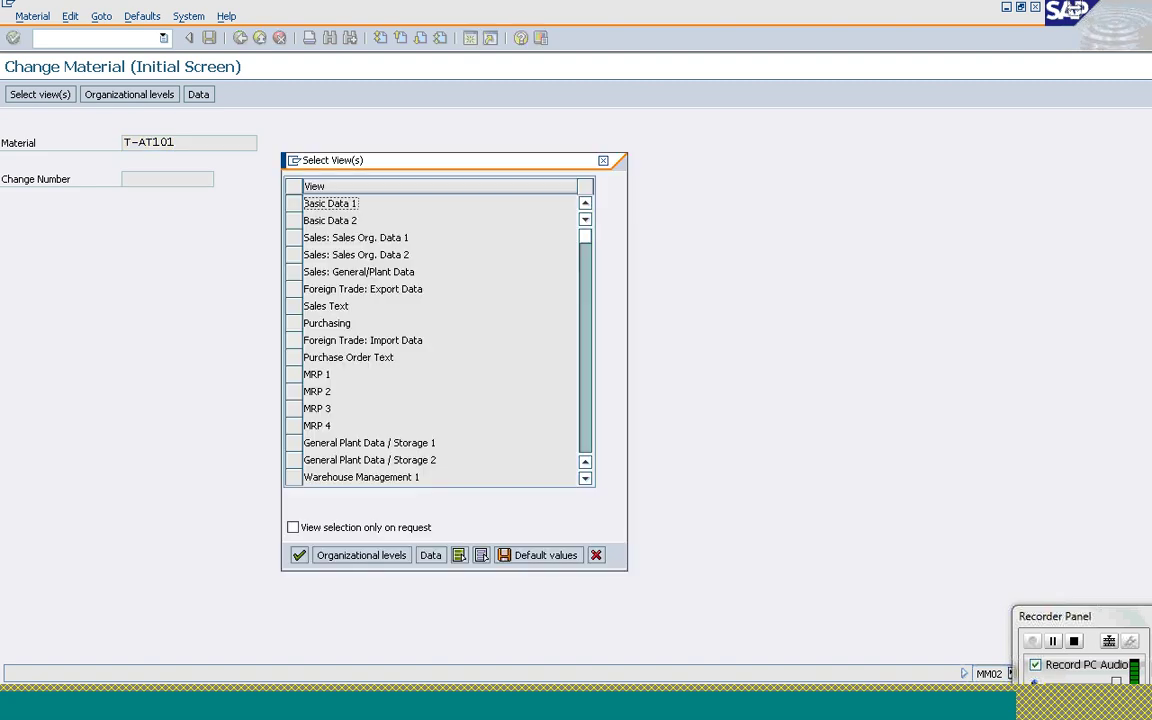
# Select the MRP 1, MRP 2, MRP 3 and MRP 4 views for the material
pyautogui.click(292, 376)
pyautogui.click(291, 394)
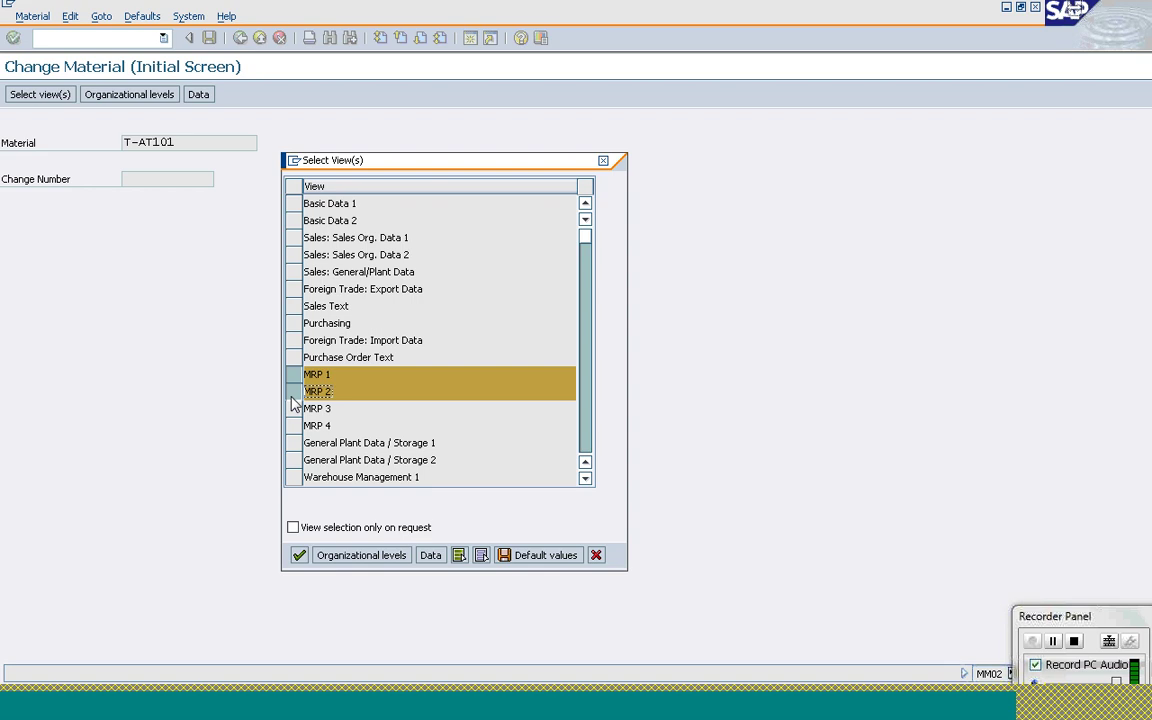
pyautogui.click(292, 410)
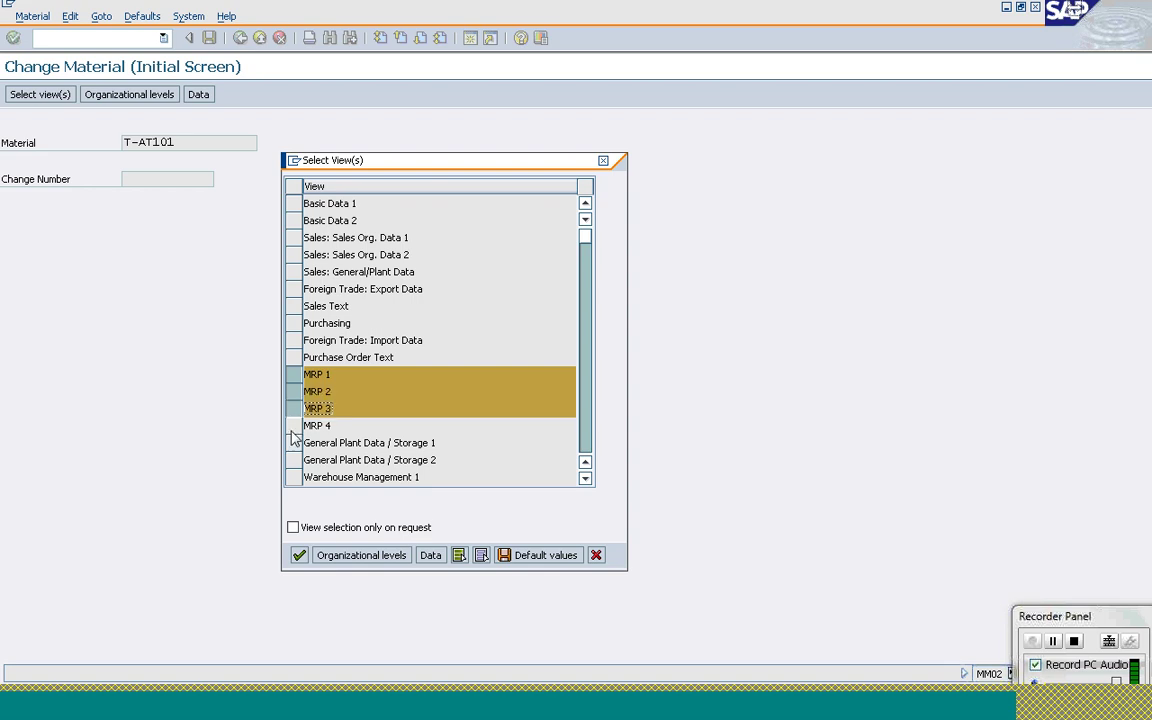
pyautogui.click(292, 427)
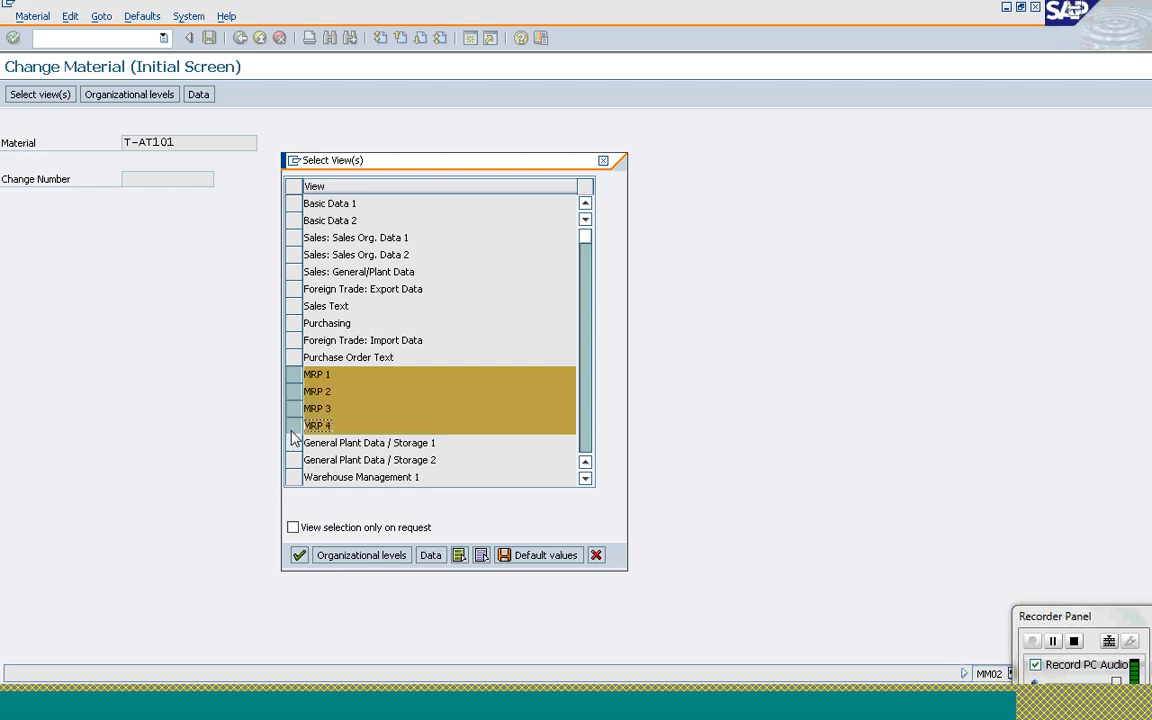
# Set the organizational levels to plant 1200 and storage location 0001 and open the selected views
pyautogui.click(337, 561)
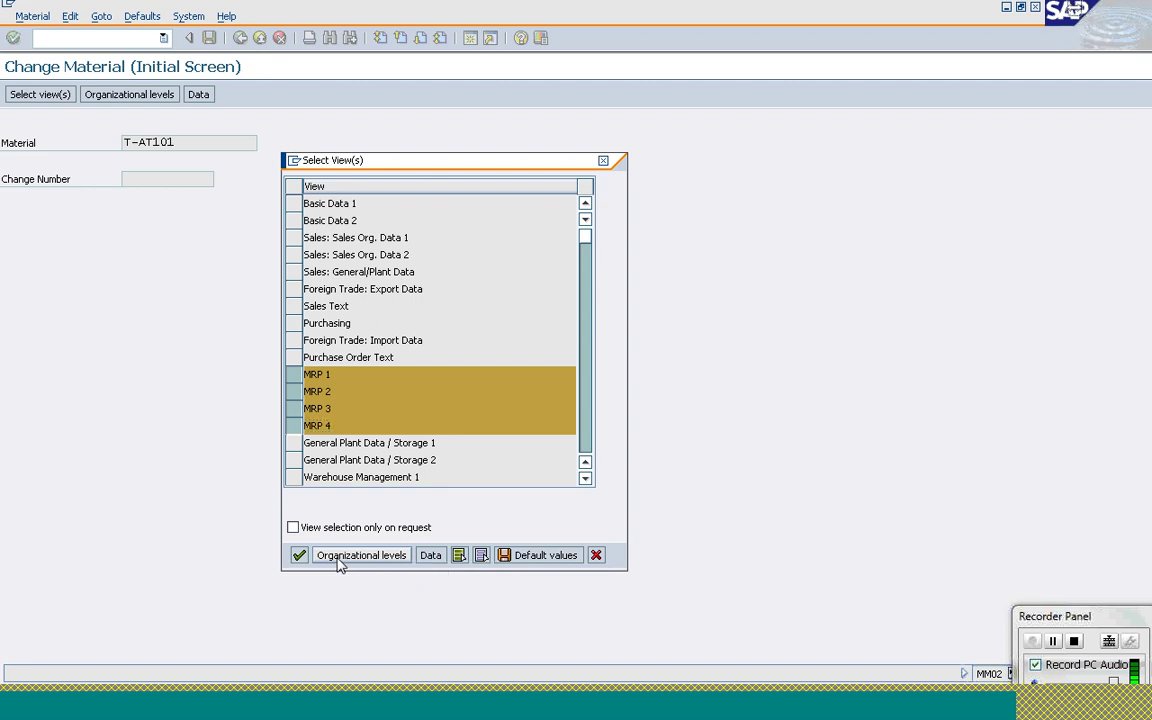
pyautogui.write('1')
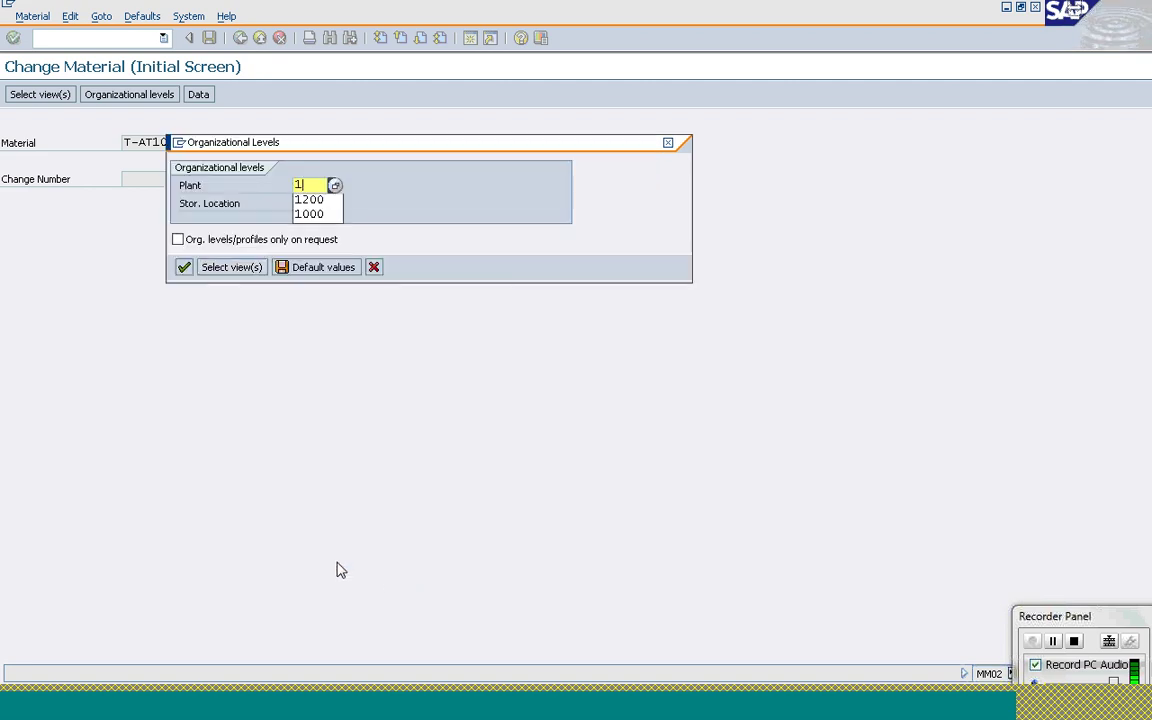
pyautogui.write('200')
pyautogui.press('Tab')
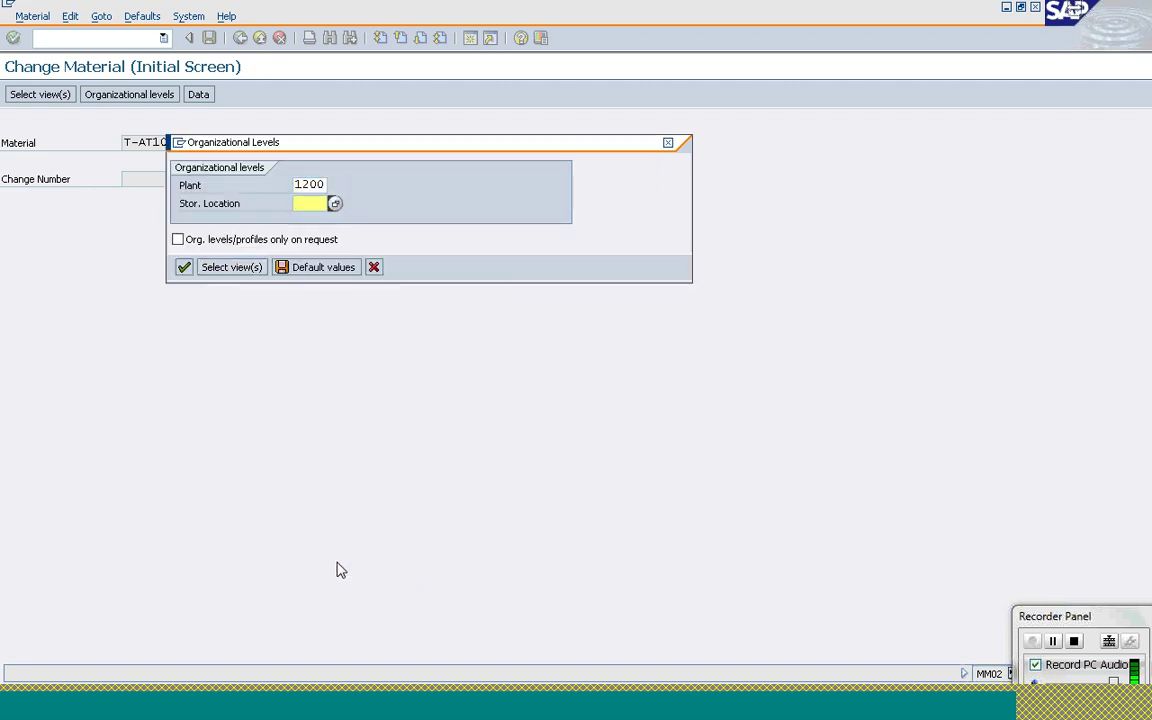
pyautogui.write('0001')
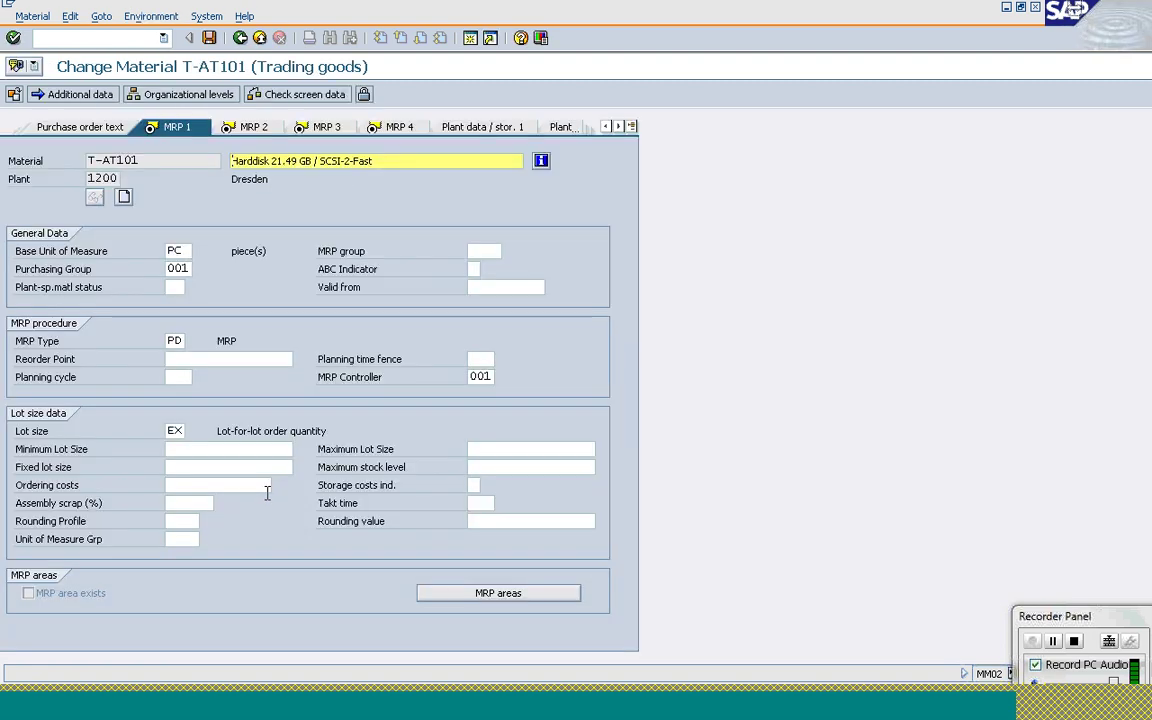
# Open the possible values for the MRP type on MRP 1 and look through the available types
pyautogui.click(174, 341)
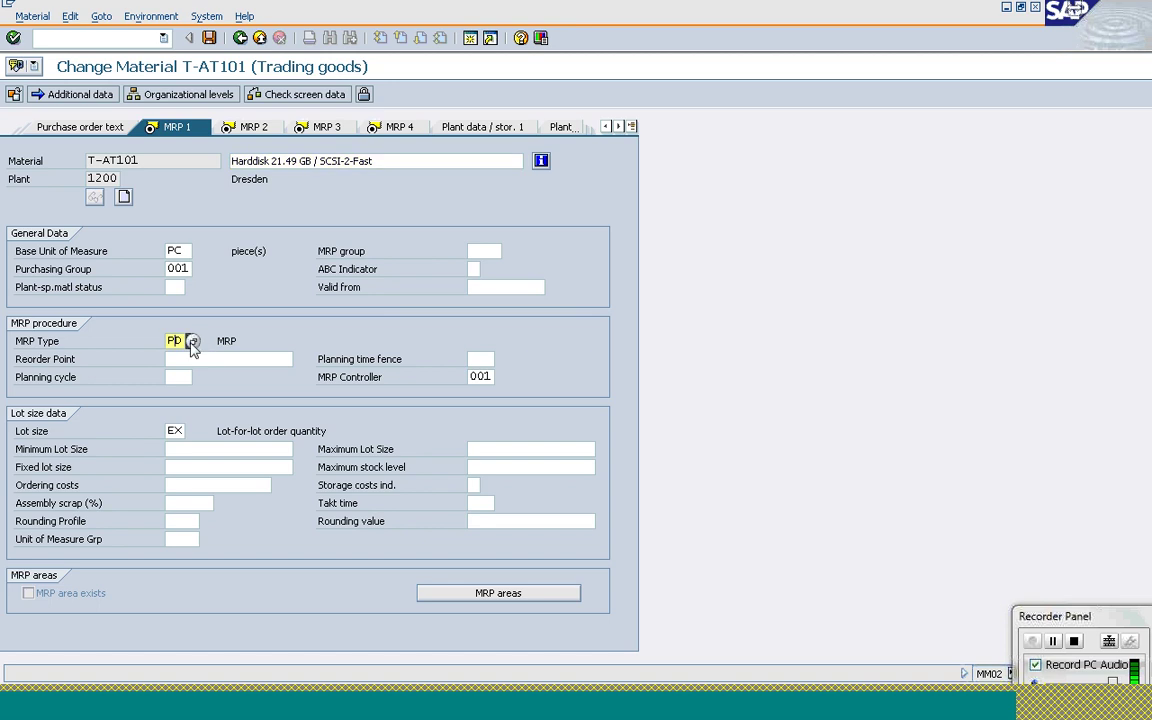
pyautogui.click(191, 341)
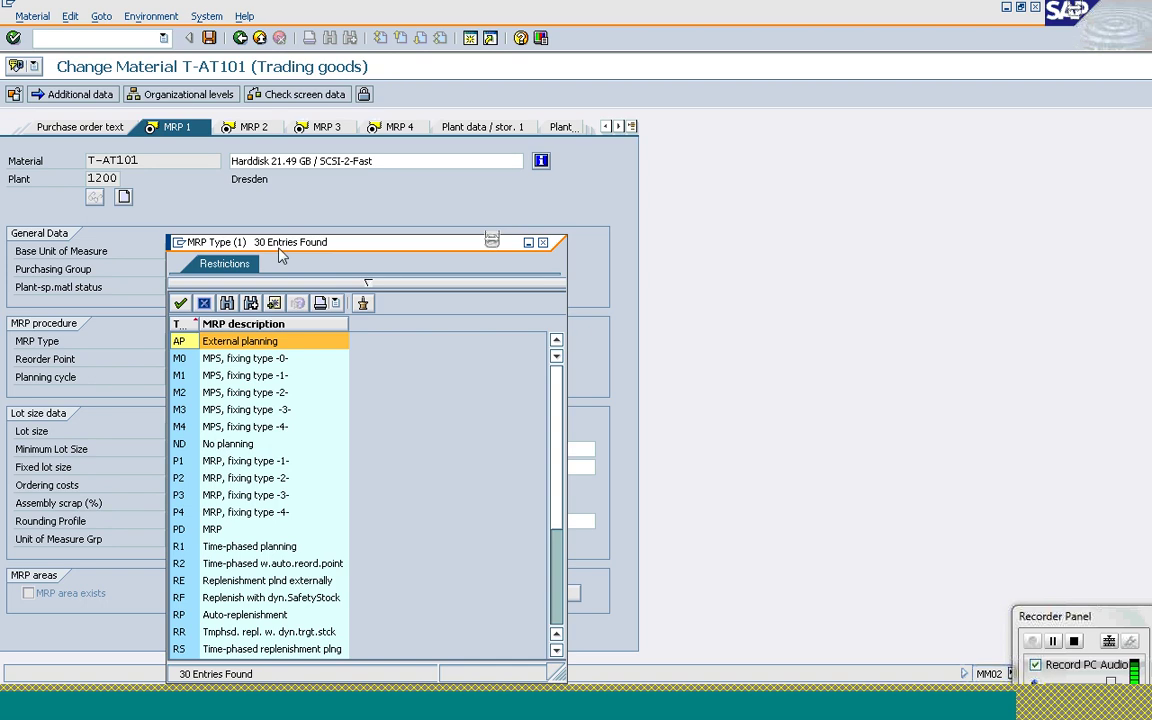
pyautogui.moveTo(281, 253); pyautogui.dragTo(332, 113)
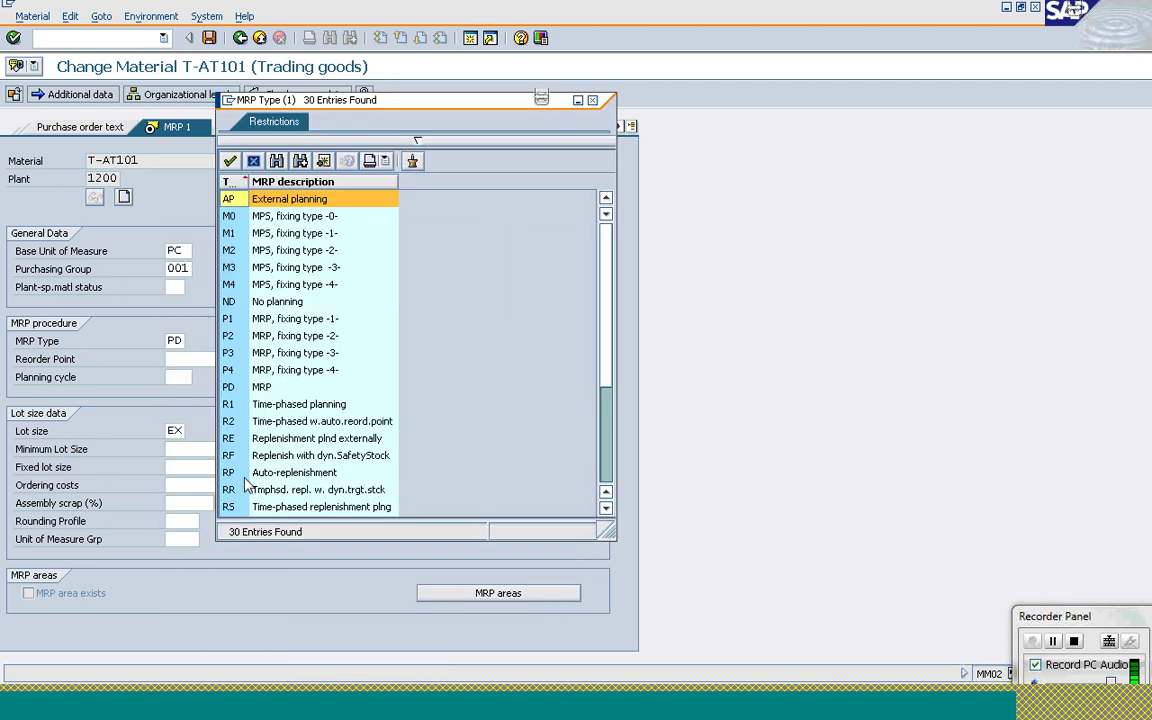
pyautogui.click(246, 472)
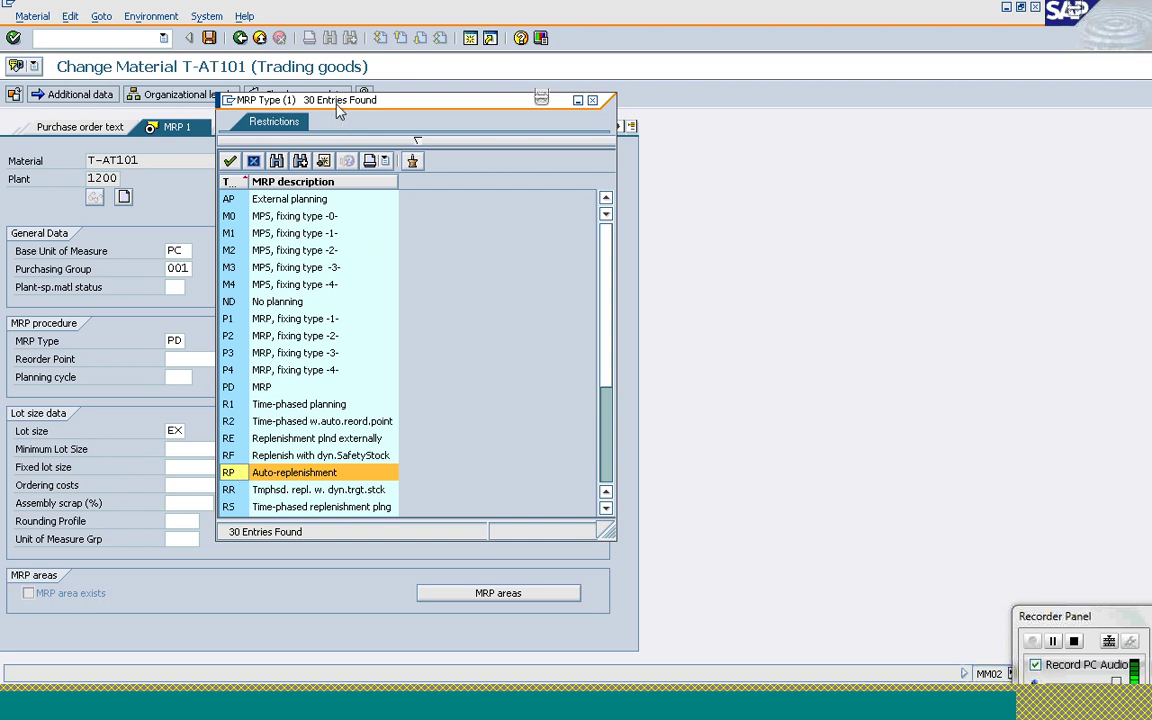
pyautogui.moveTo(341, 98); pyautogui.dragTo(549, 84)
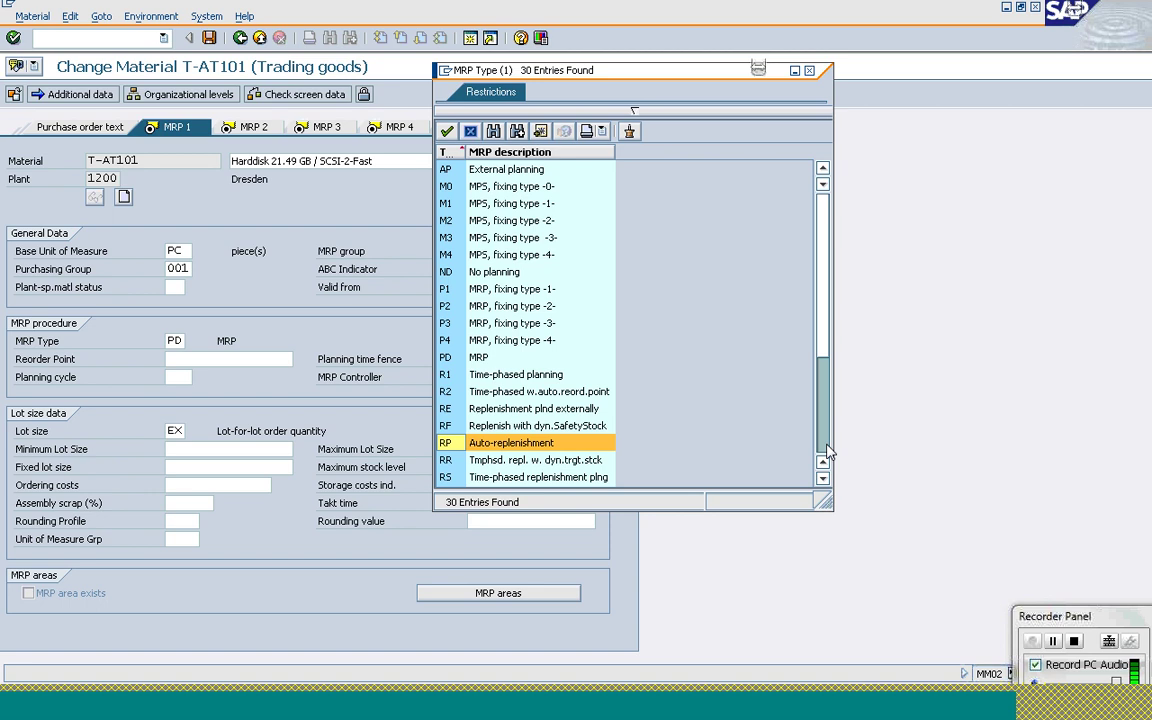
pyautogui.click(826, 449)
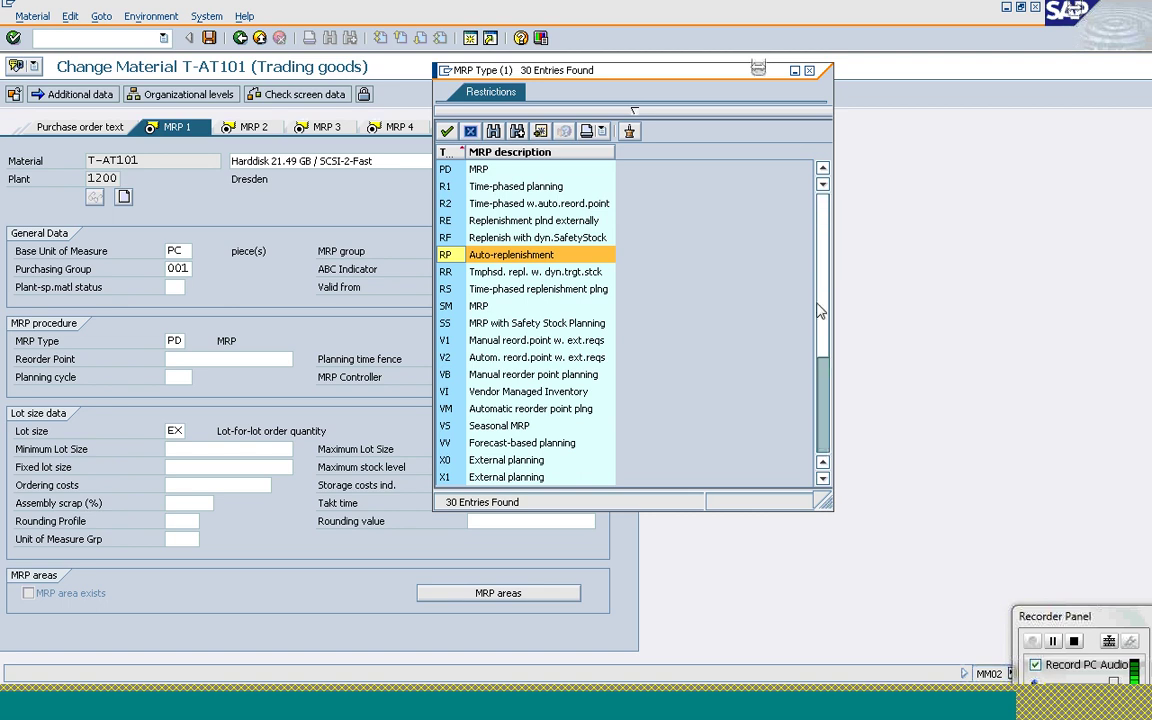
pyautogui.scroll(4, 818, 311)
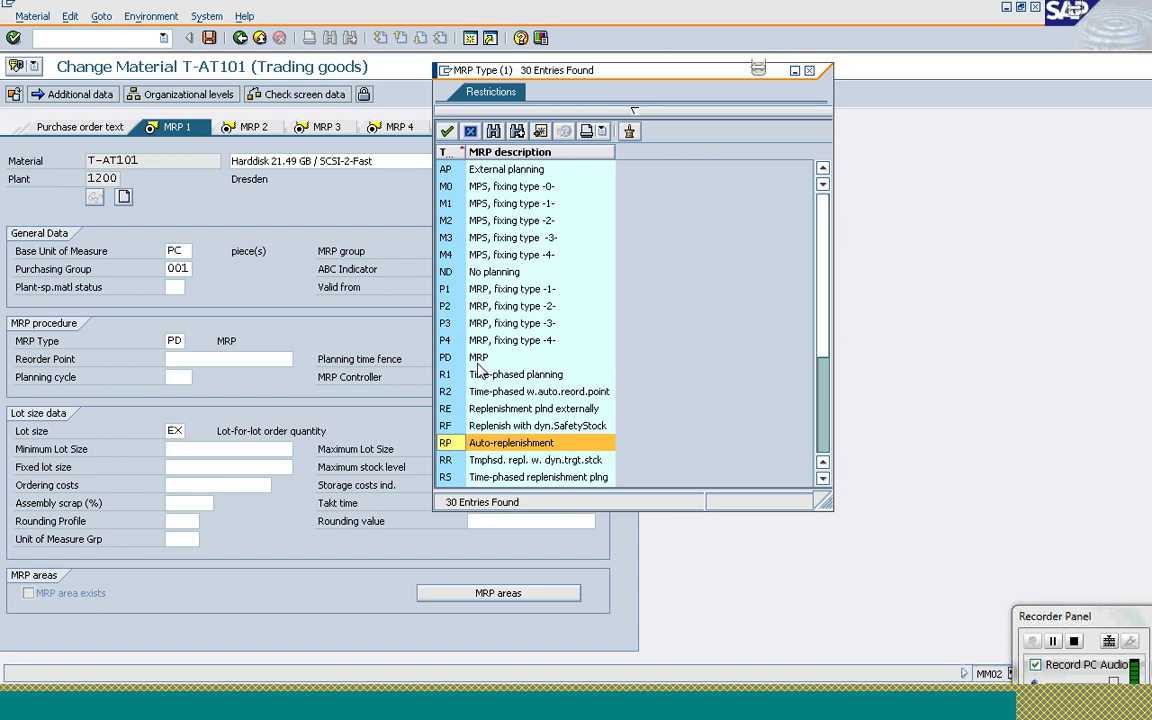
# Compare the MRP types PD (MRP) and ND (No planning) in the value list
pyautogui.click(478, 360)
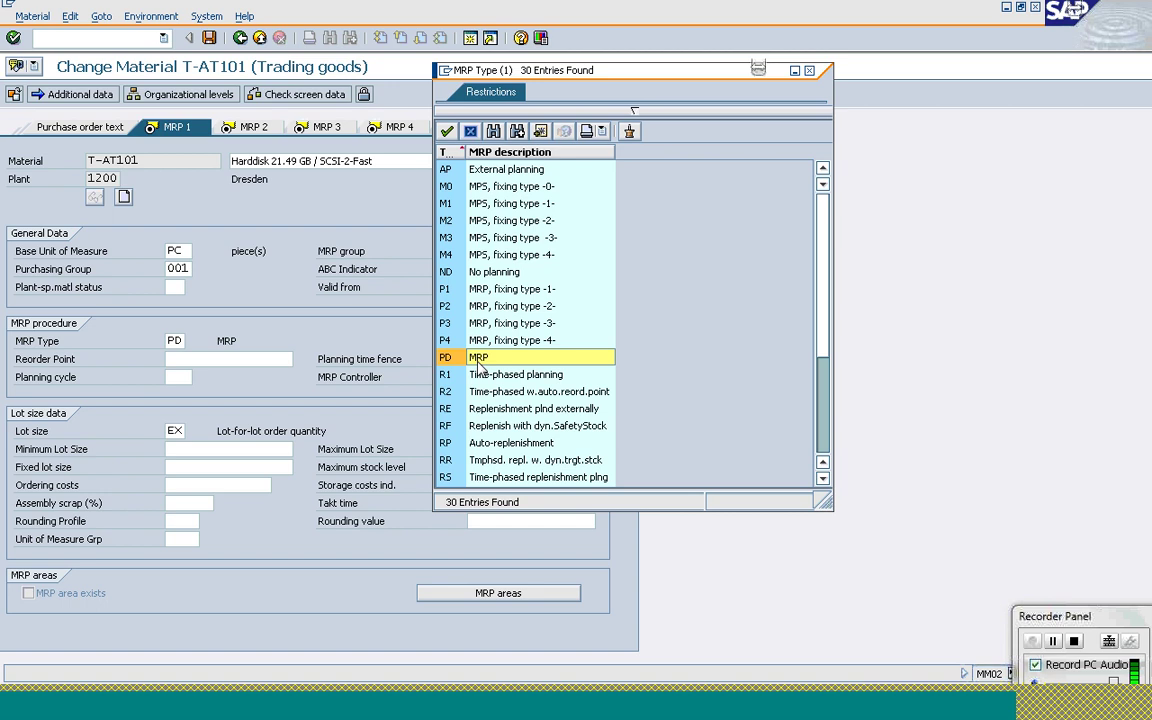
pyautogui.click(450, 273)
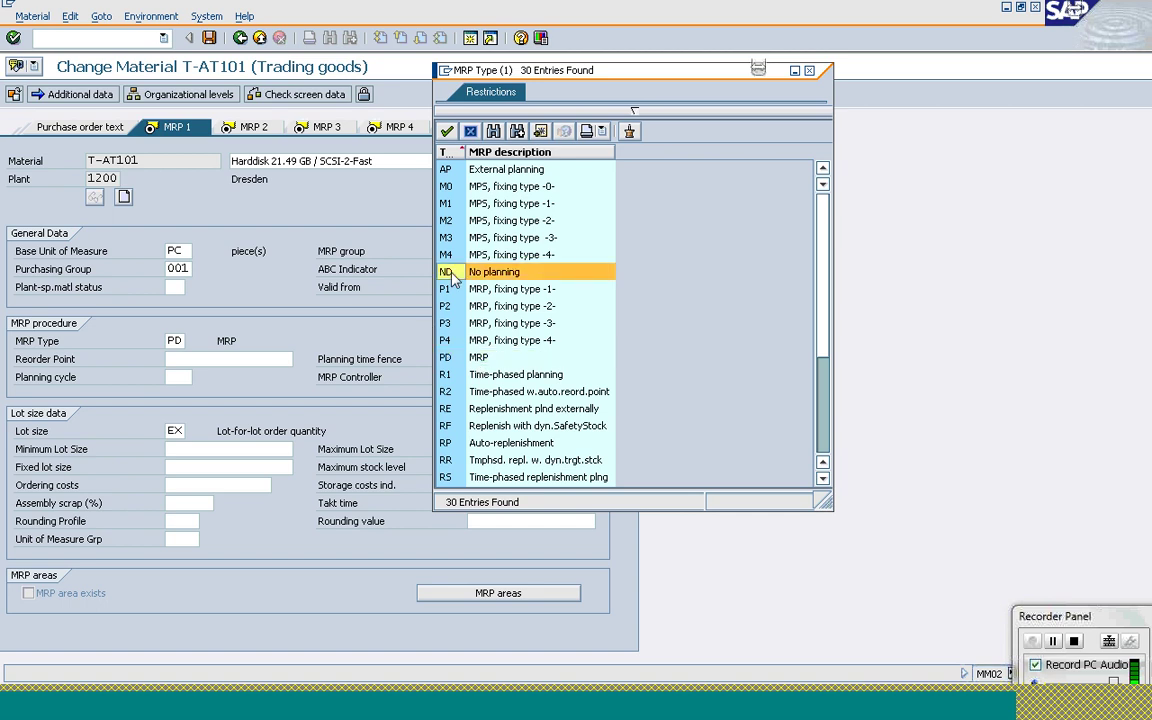
pyautogui.click(478, 360)
pyautogui.click(450, 272)
pyautogui.click(478, 360)
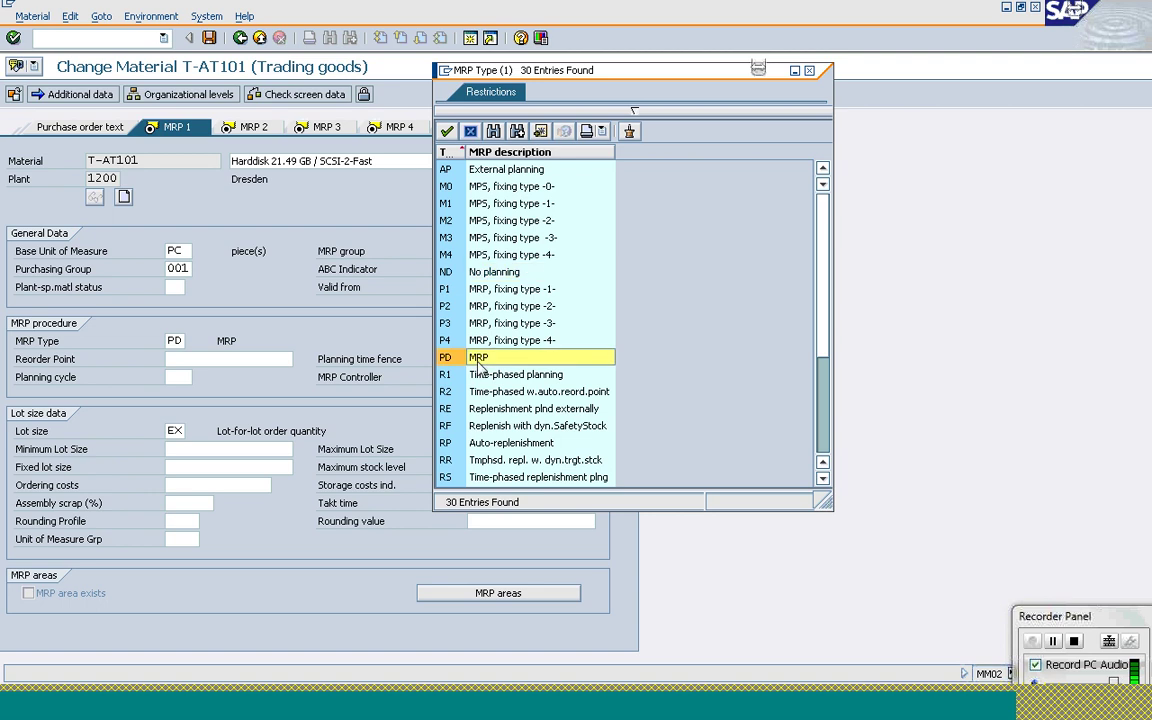
pyautogui.click(450, 273)
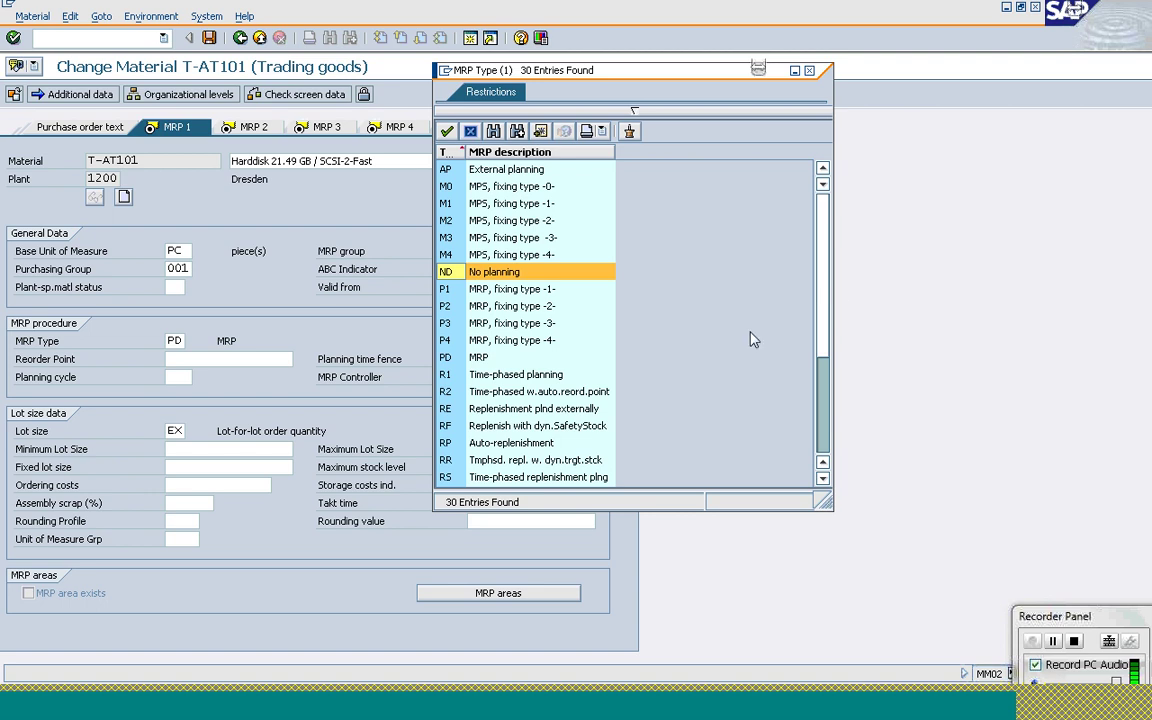
# Look through the list of available MRP types down to Seasonal MRP (VS) and close it without choosing one
pyautogui.click(828, 281)
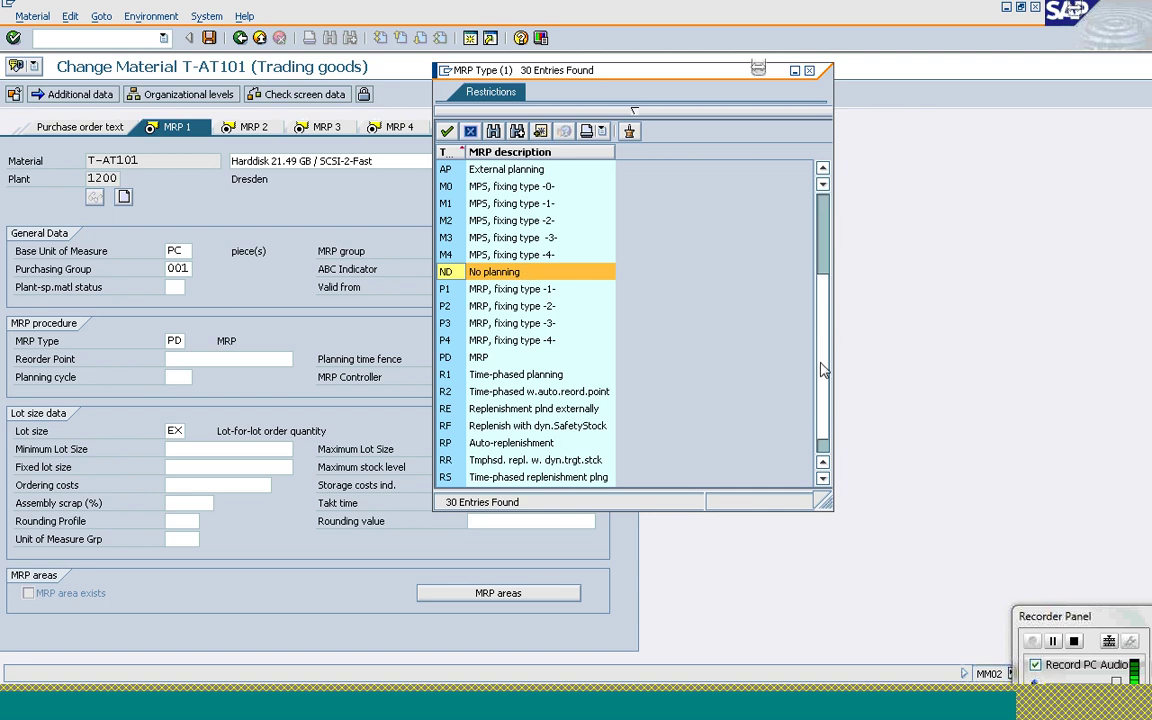
pyautogui.scroll(-4, 740, 250)
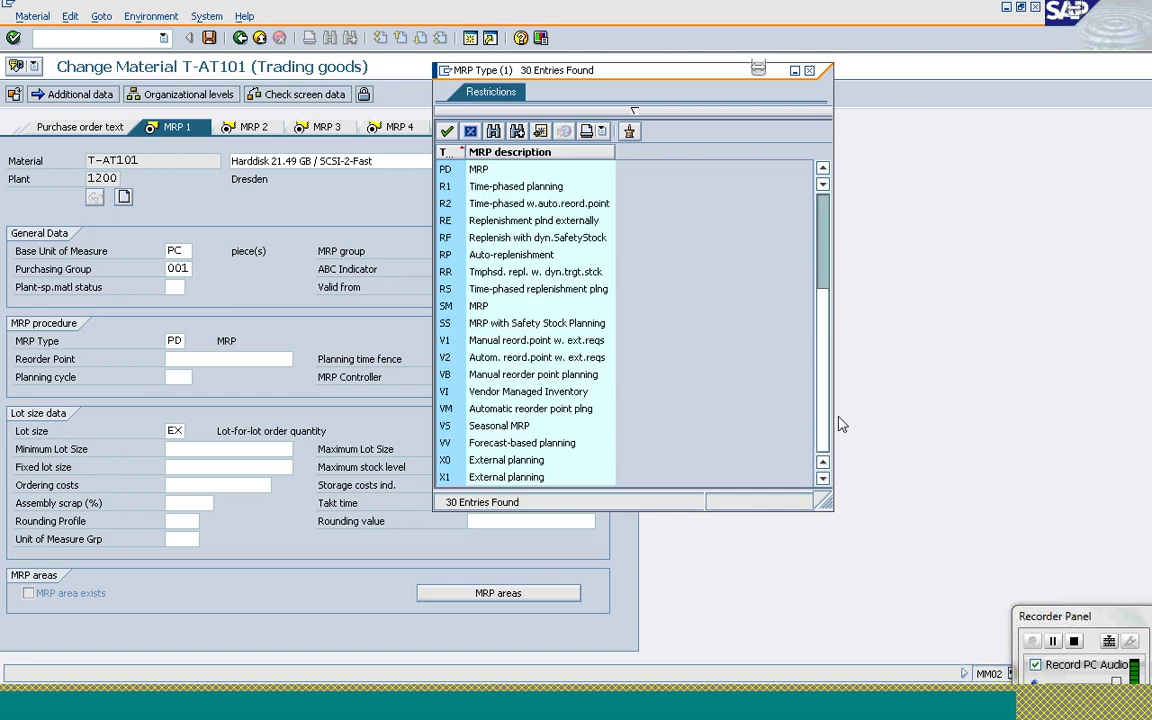
pyautogui.click(449, 429)
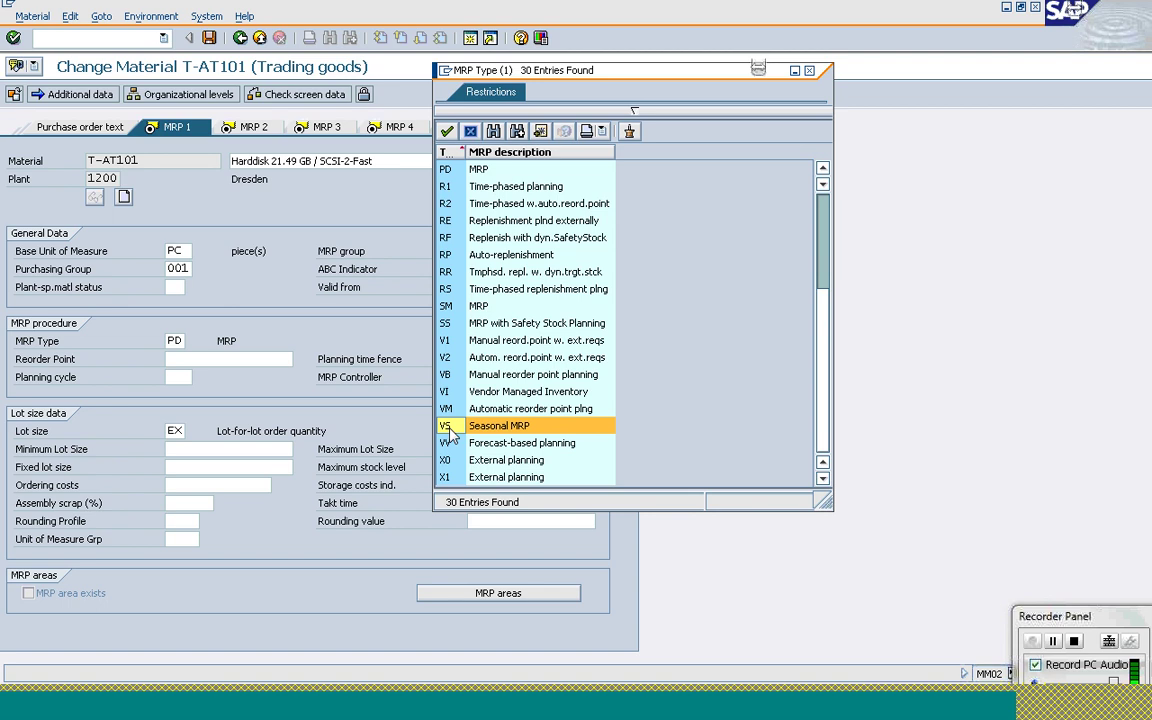
pyautogui.click(470, 131)
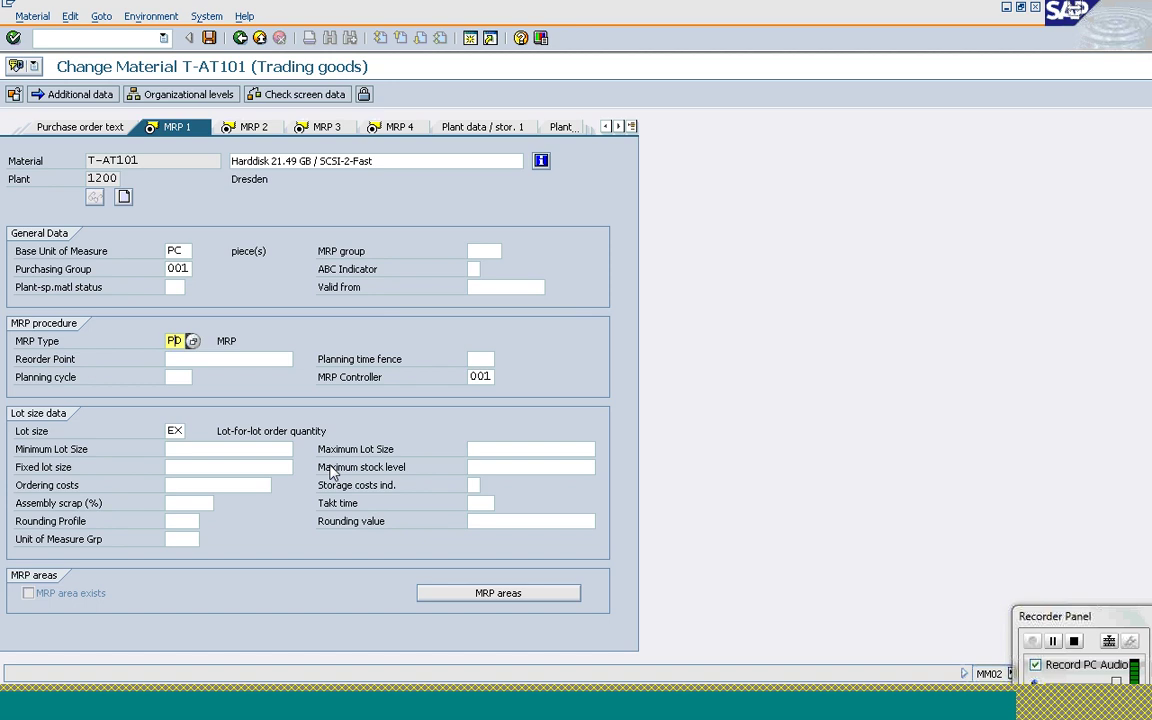
# Switch to the Display IMG session and open the Assign Schedule Line Categories activity
pyautogui.click(293, 702)
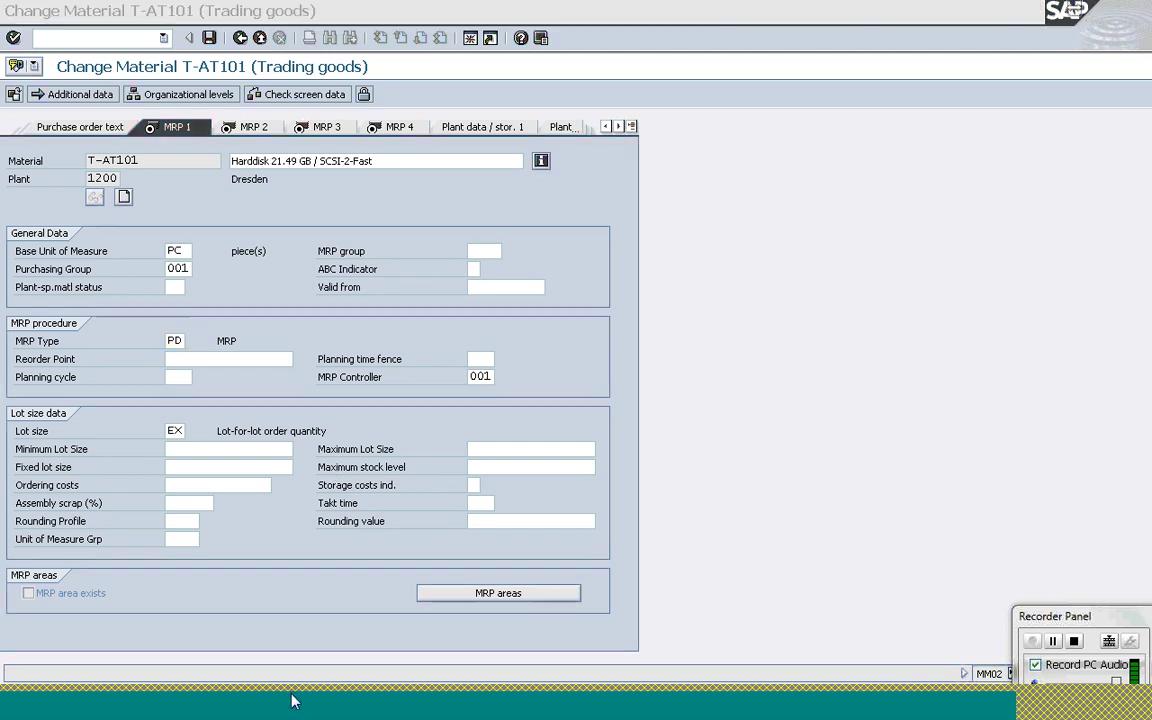
pyautogui.click(414, 556)
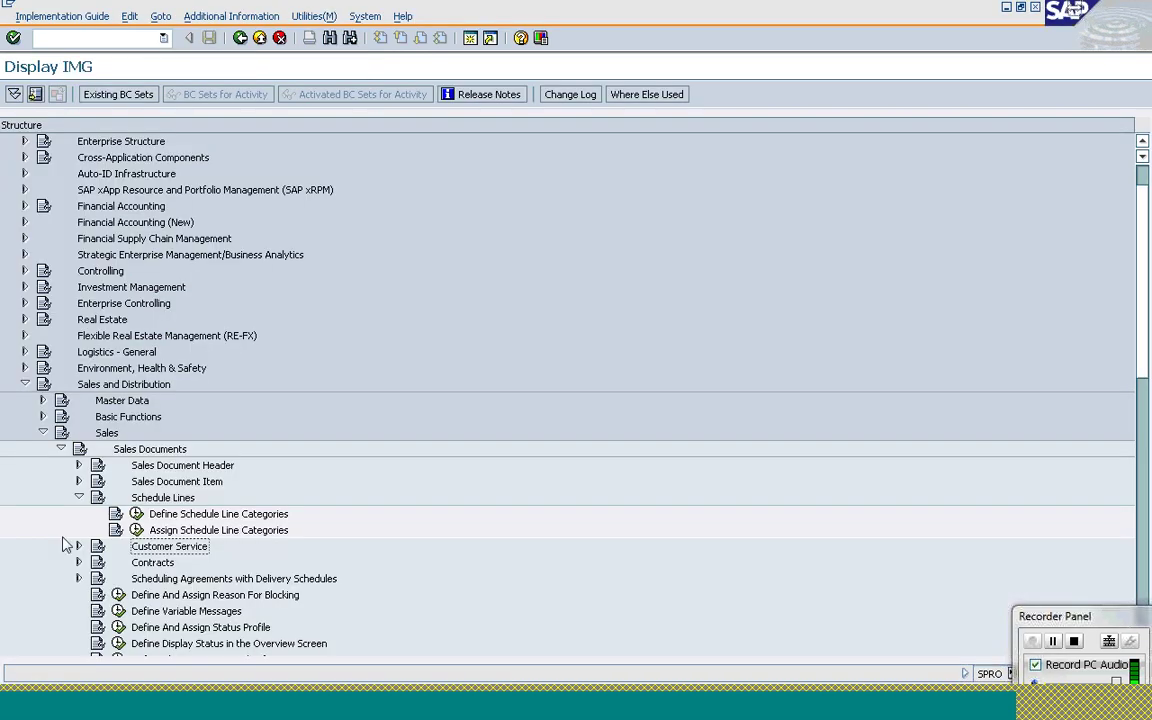
pyautogui.click(138, 531)
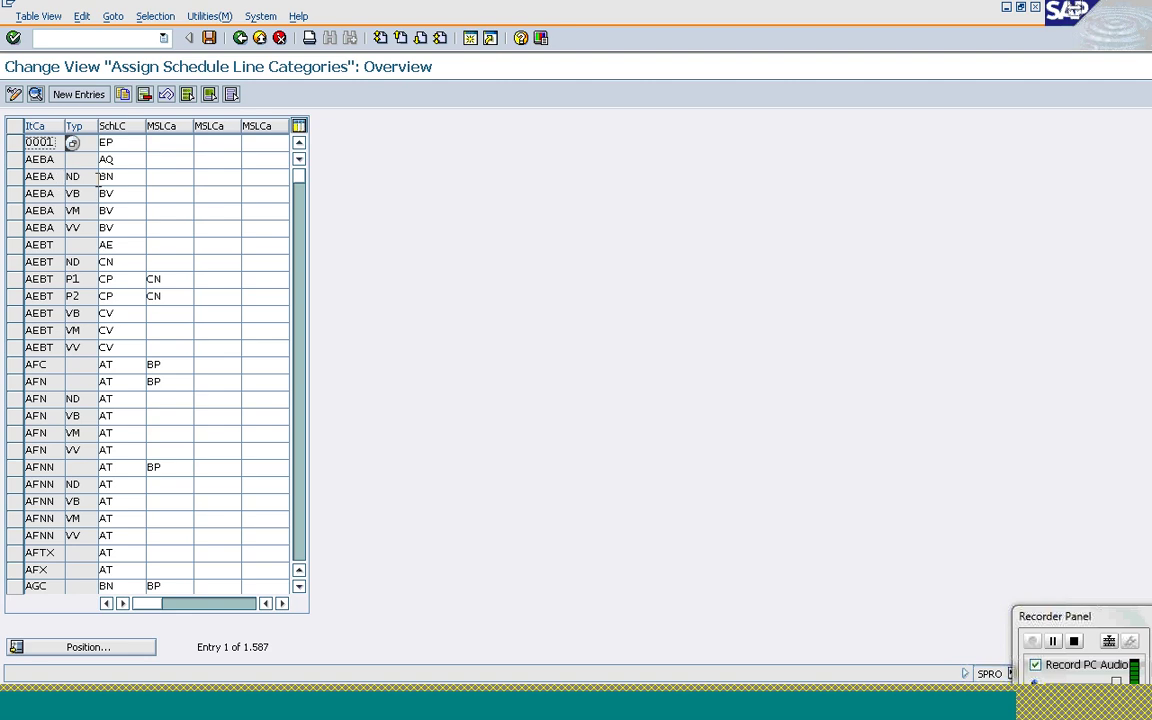
pyautogui.click(88, 192)
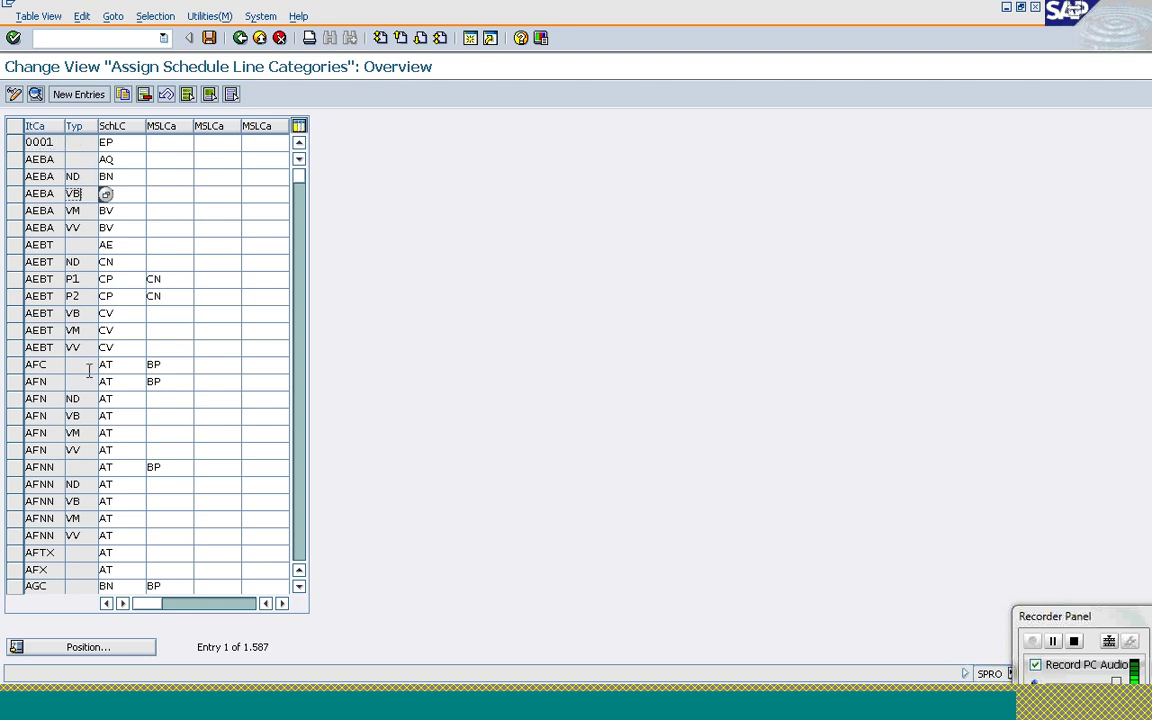
# Position the assignment table at item category TAN with MRP type PD and check its default schedule line category
pyautogui.click(90, 655)
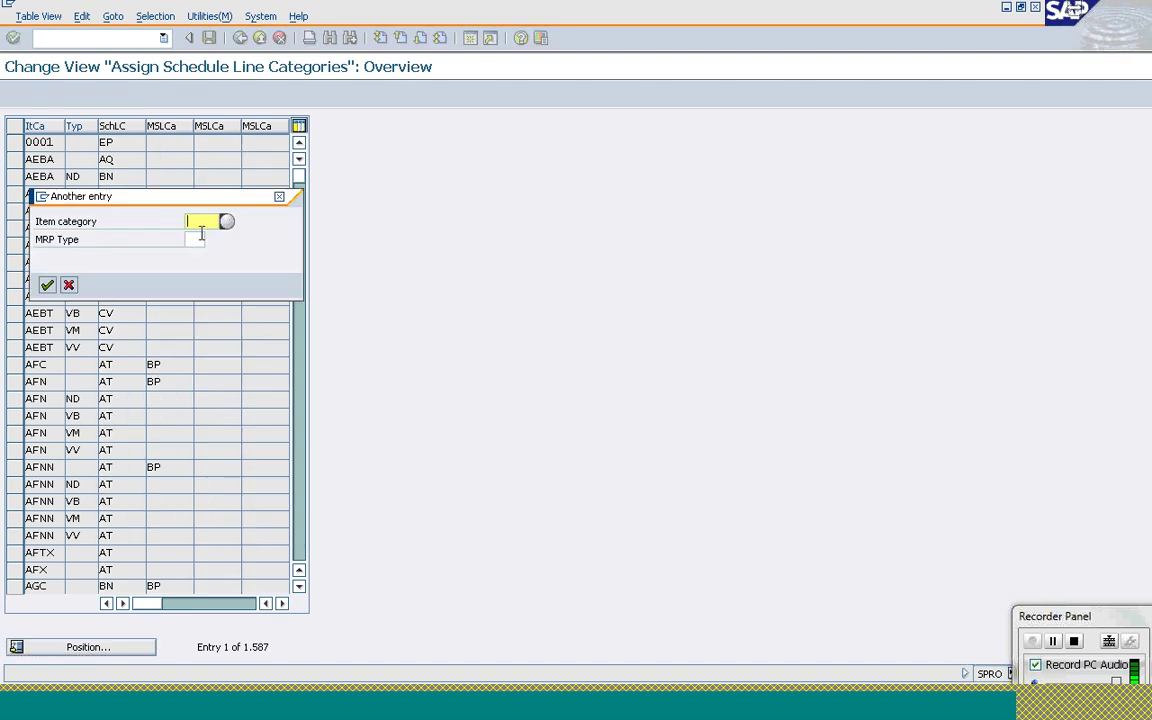
pyautogui.write('TA')
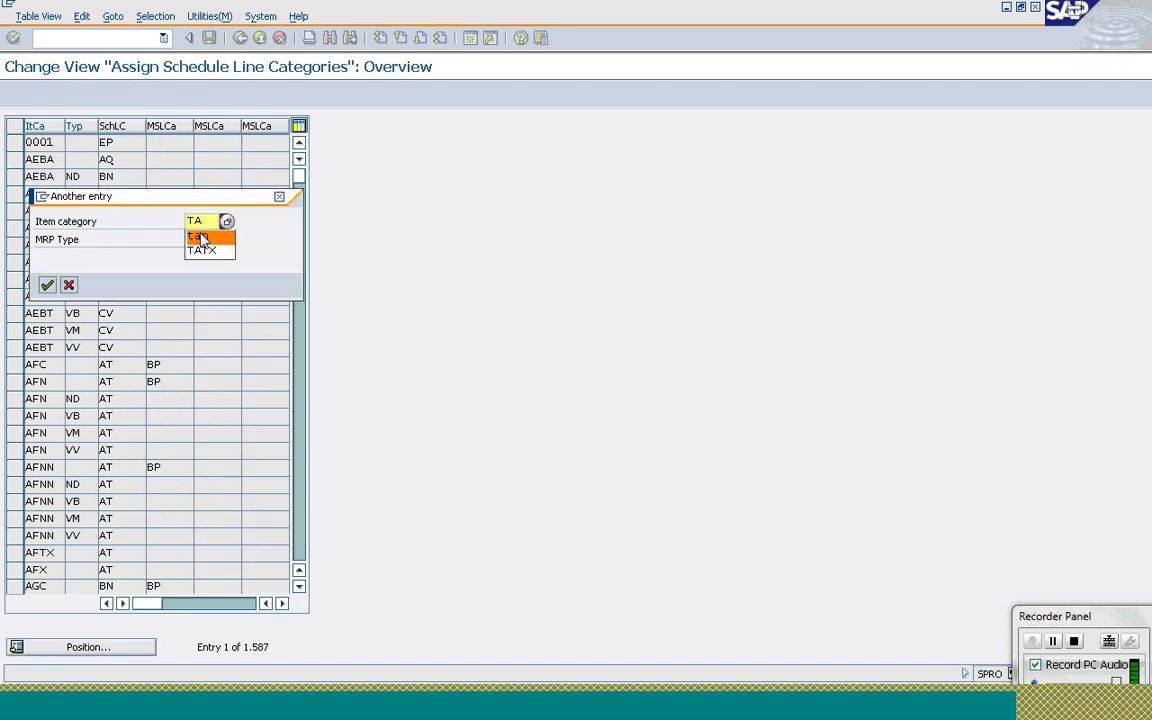
pyautogui.click(200, 238)
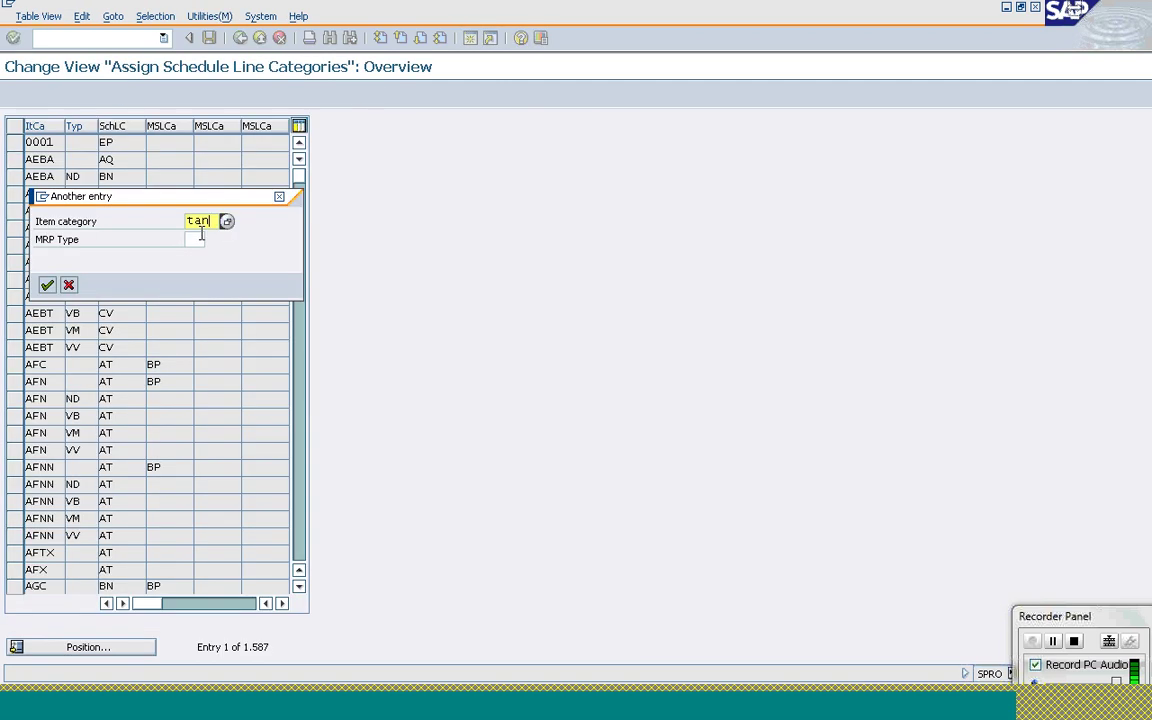
pyautogui.click(200, 238)
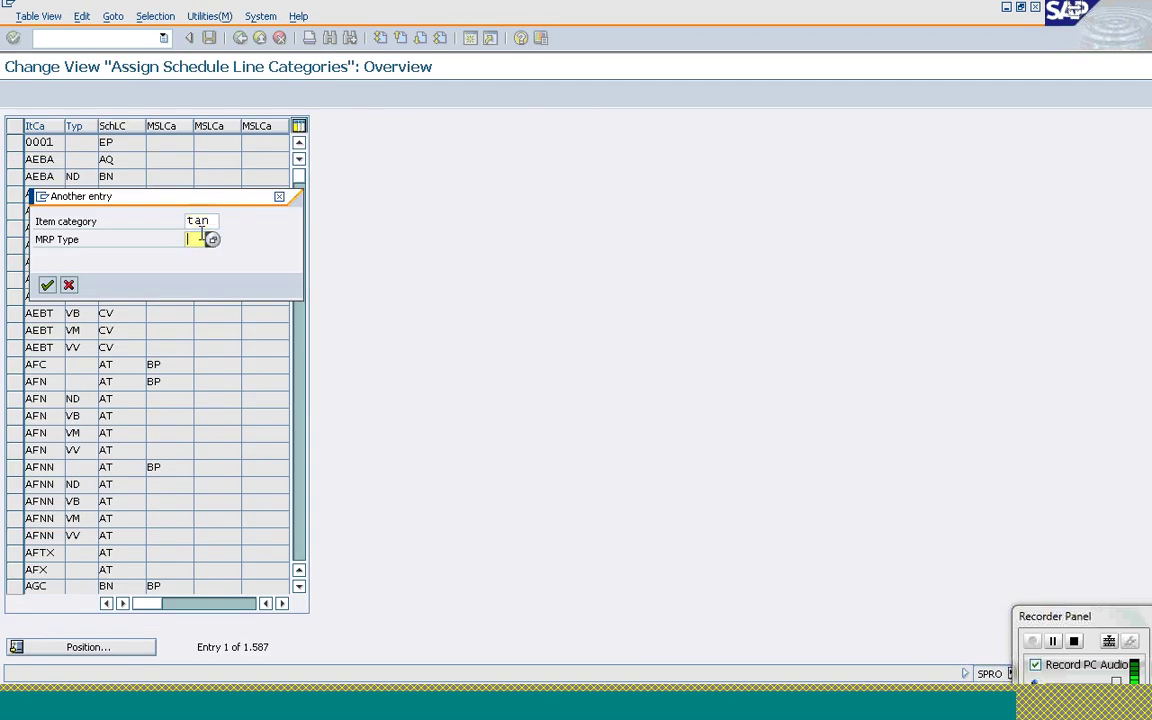
pyautogui.write('PD')
pyautogui.press('Return')
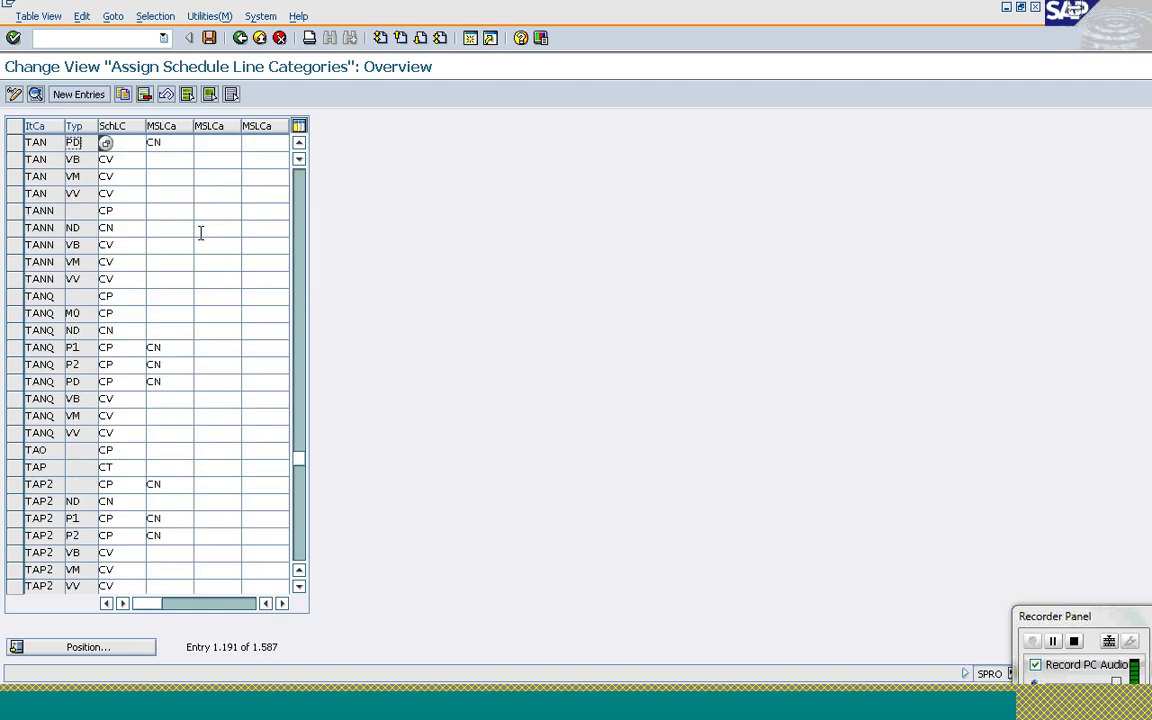
pyautogui.click(123, 143)
pyautogui.write('CP')
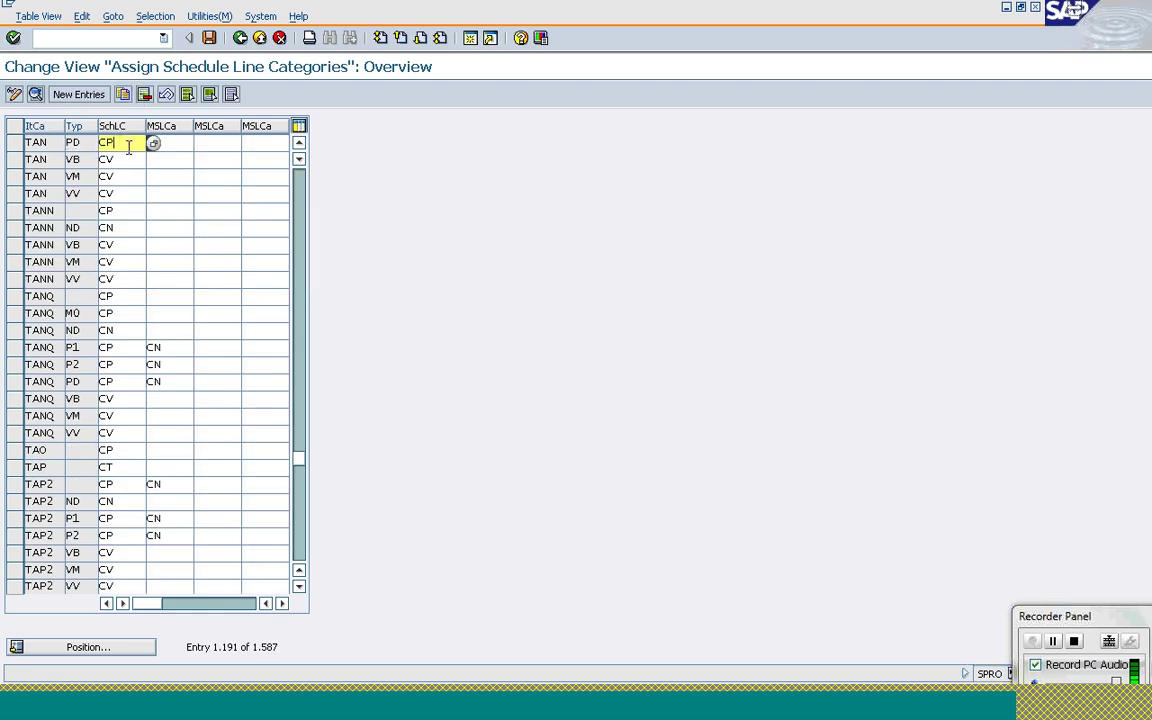
# Examine the other schedule line category assignments for item category TAN, including the entry without an MRP type
pyautogui.click(299, 142)
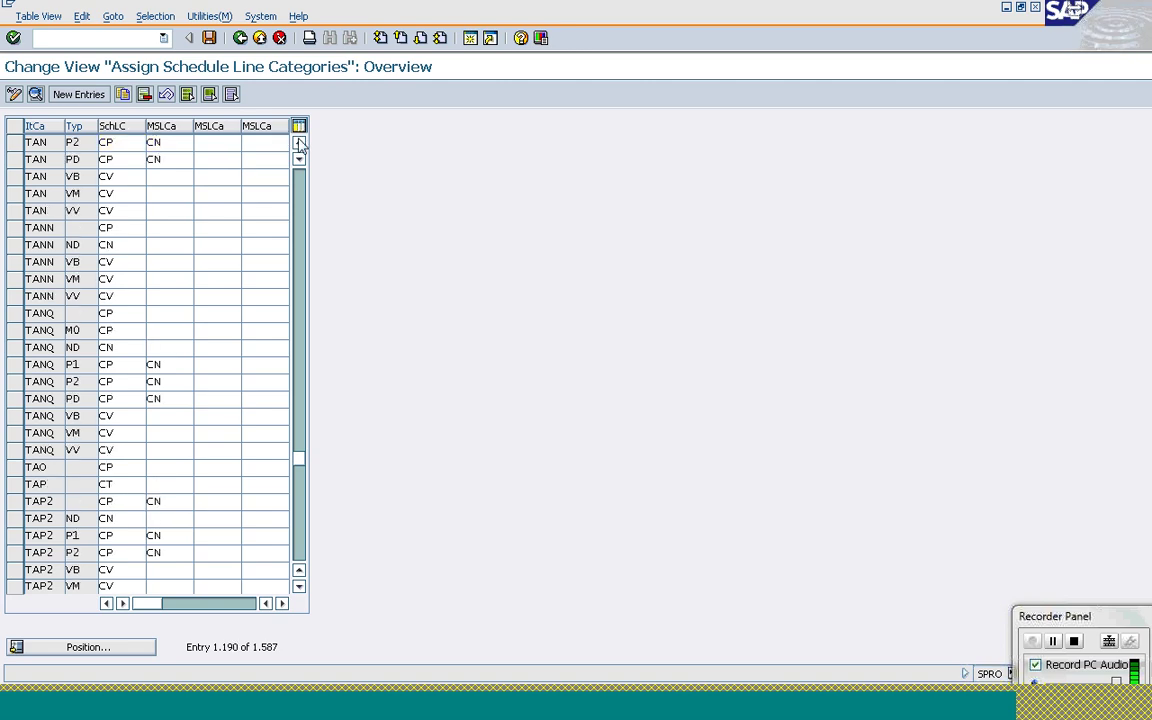
pyautogui.click(299, 143)
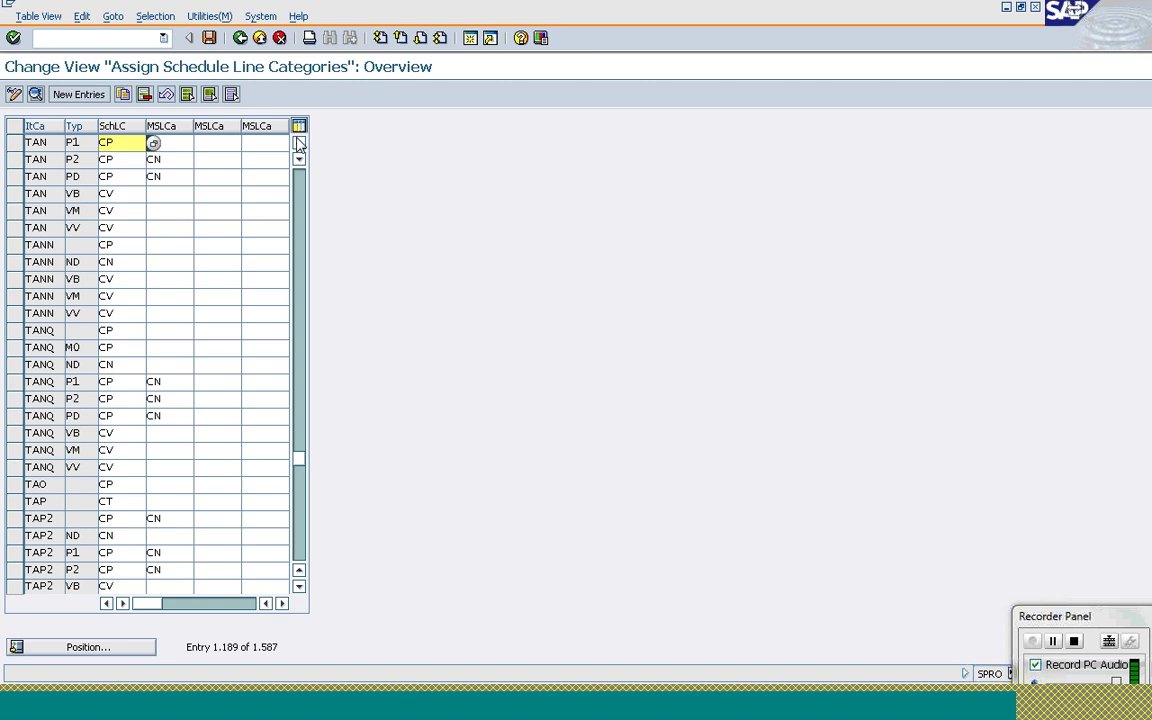
pyautogui.click(299, 143)
pyautogui.click(299, 143)
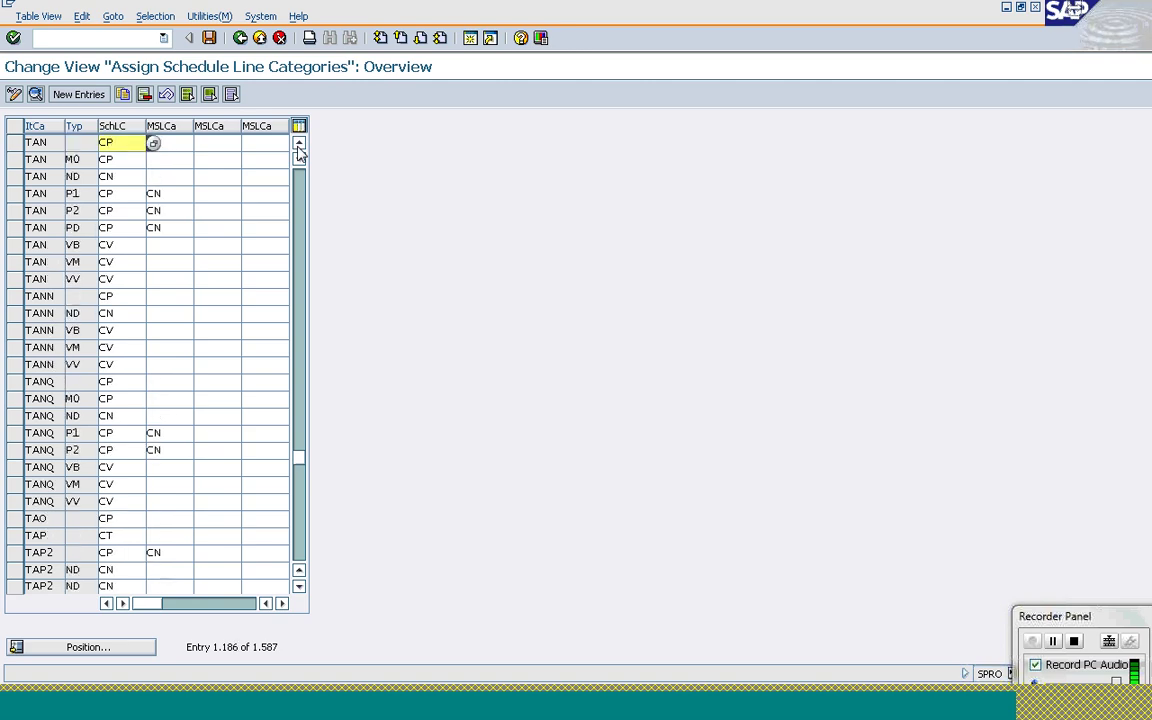
pyautogui.click(299, 143)
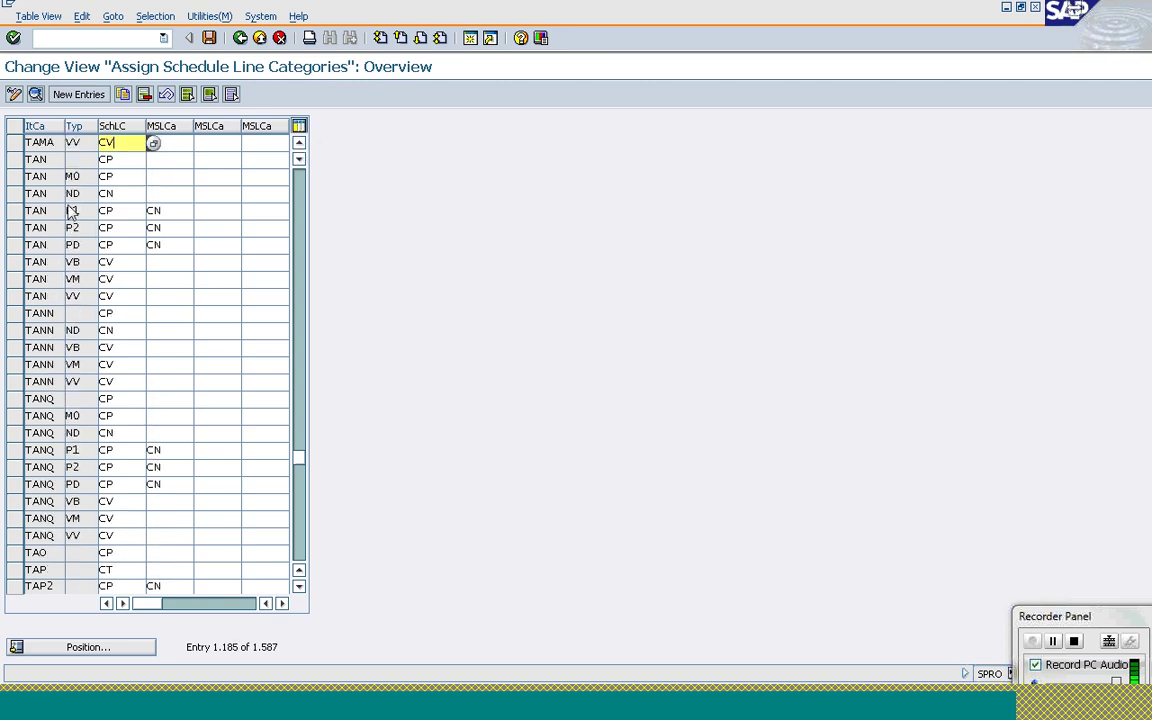
pyautogui.click(123, 163)
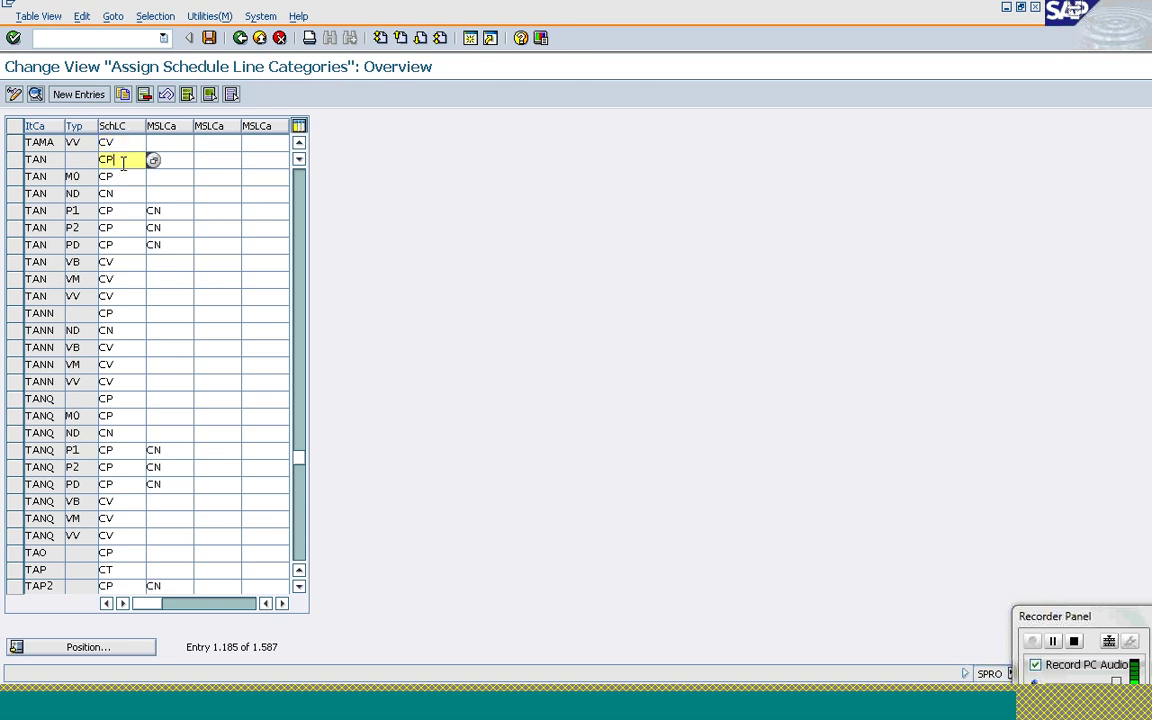
pyautogui.click(17, 163)
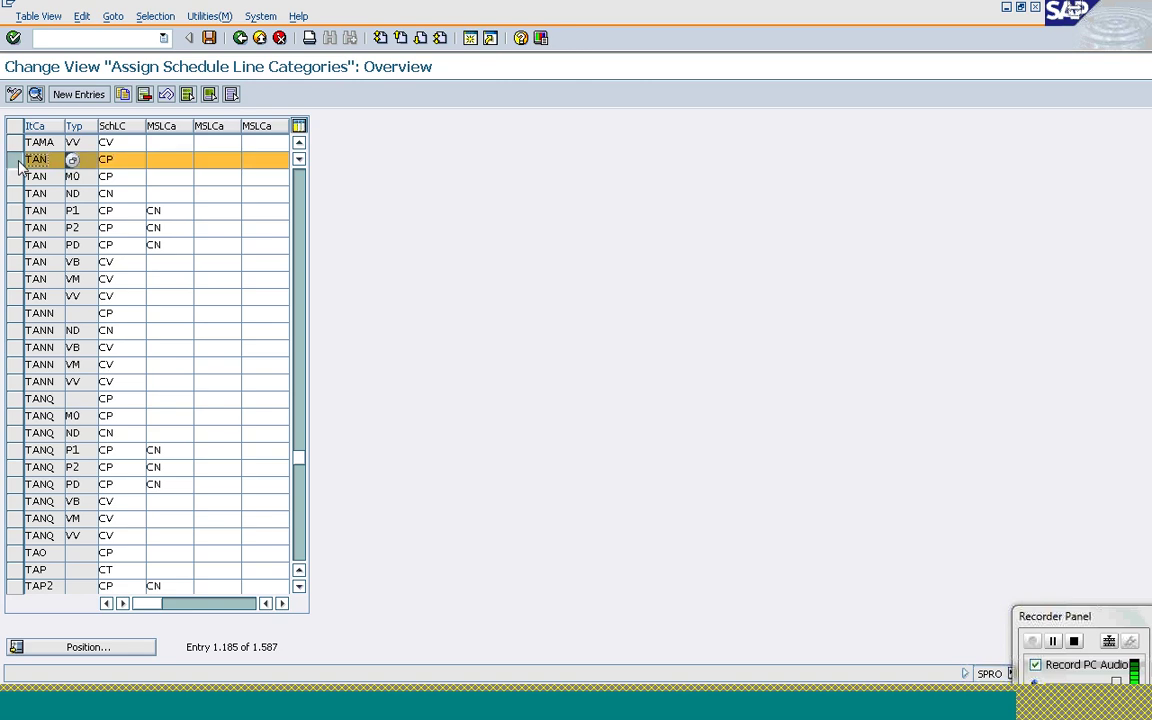
pyautogui.click(167, 160)
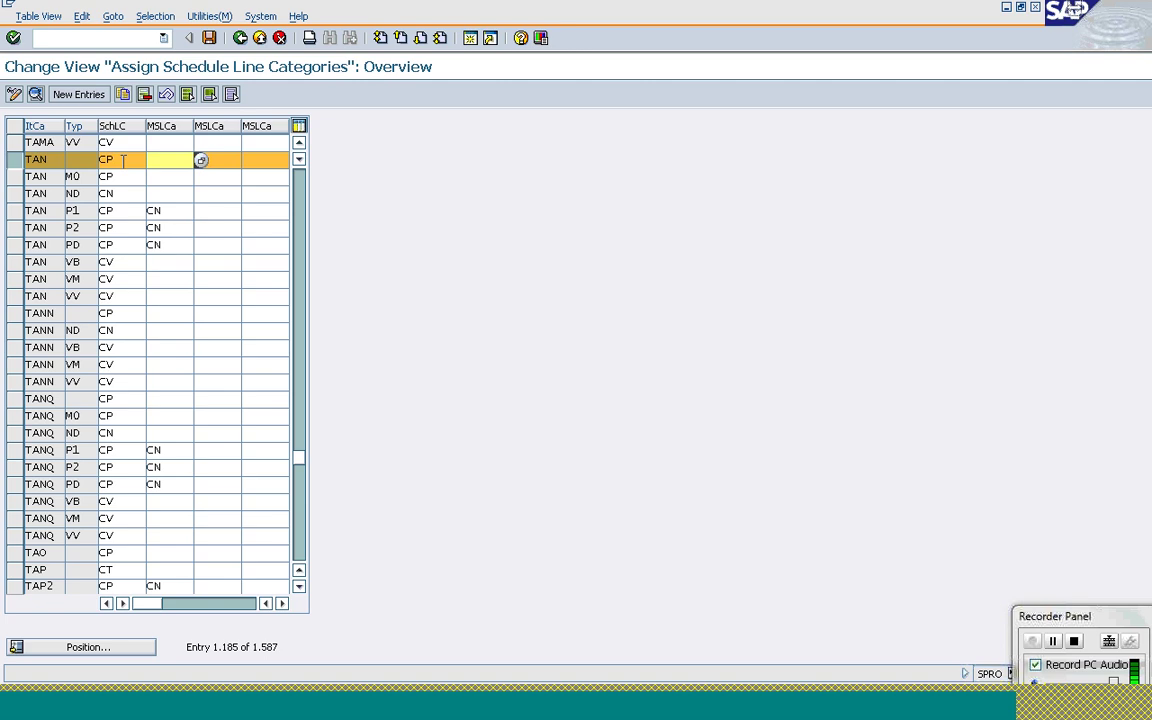
pyautogui.click(231, 98)
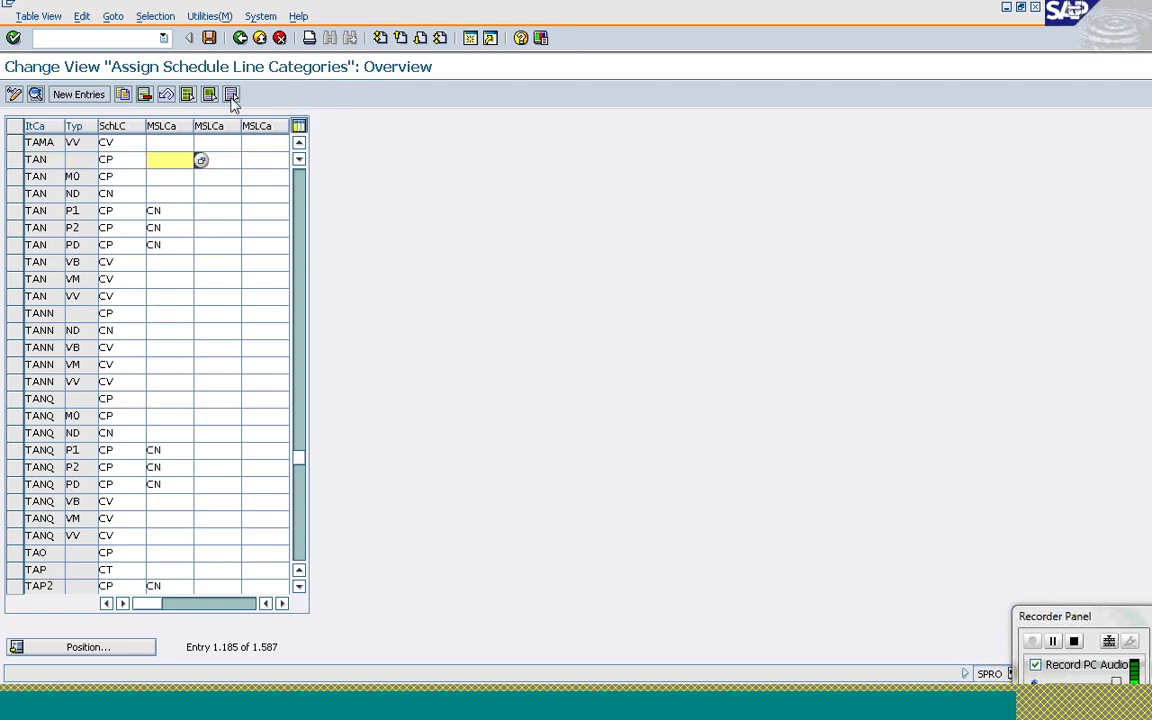
# Position the table at item category TAS and check its default and manually allowed schedule line categories
pyautogui.click(78, 652)
pyautogui.write('TAS')
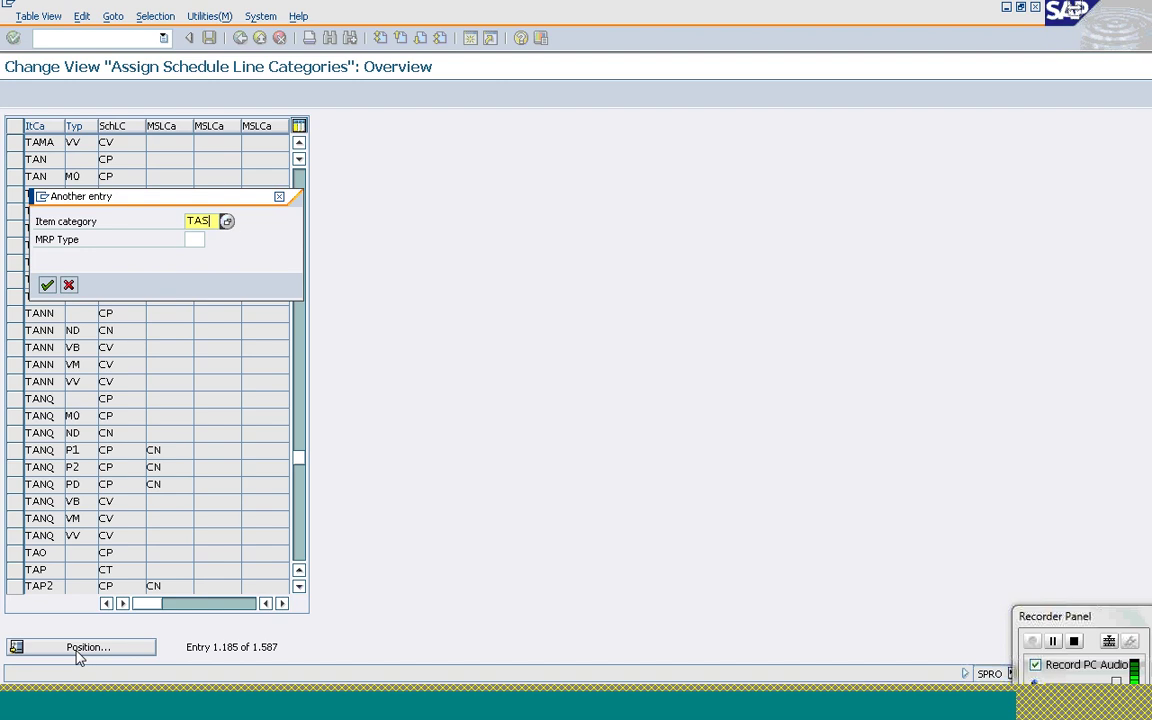
pyautogui.press('Return')
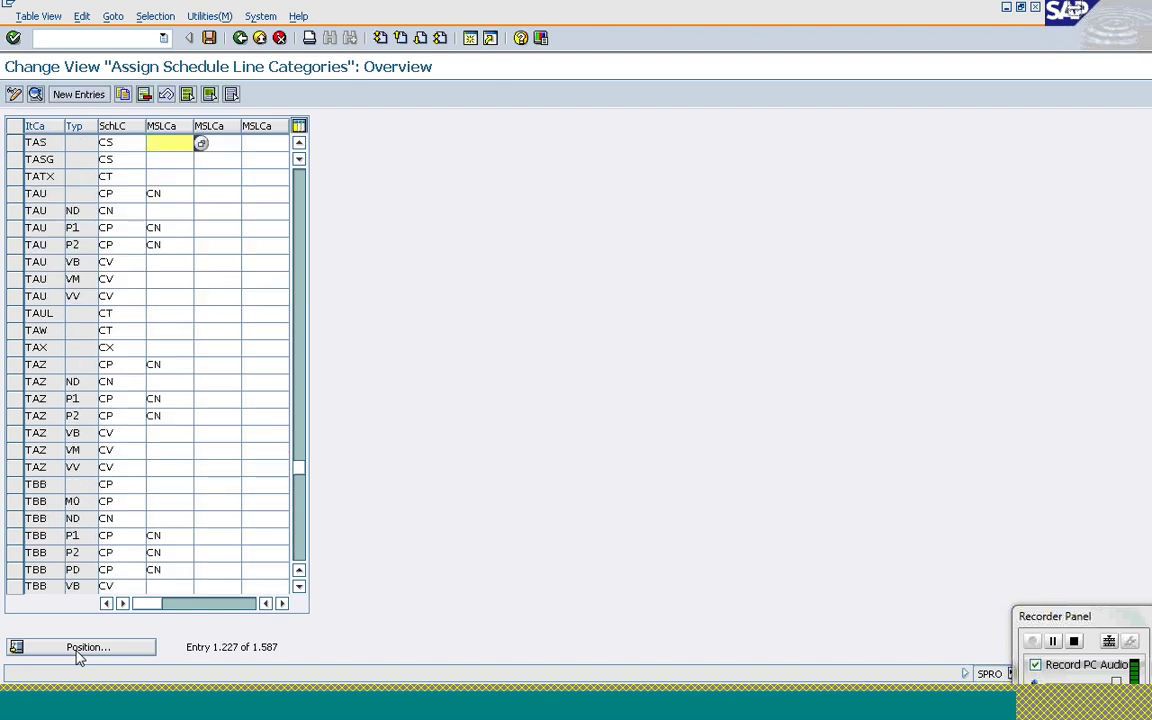
pyautogui.click(127, 142)
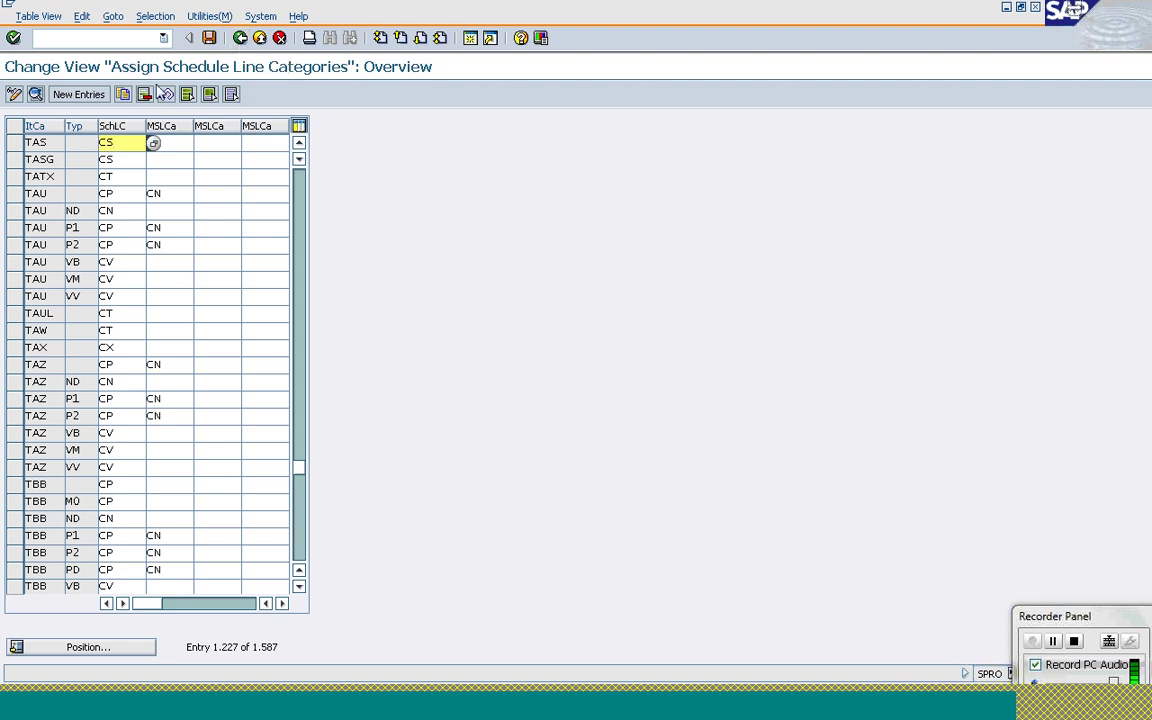
pyautogui.click(183, 143)
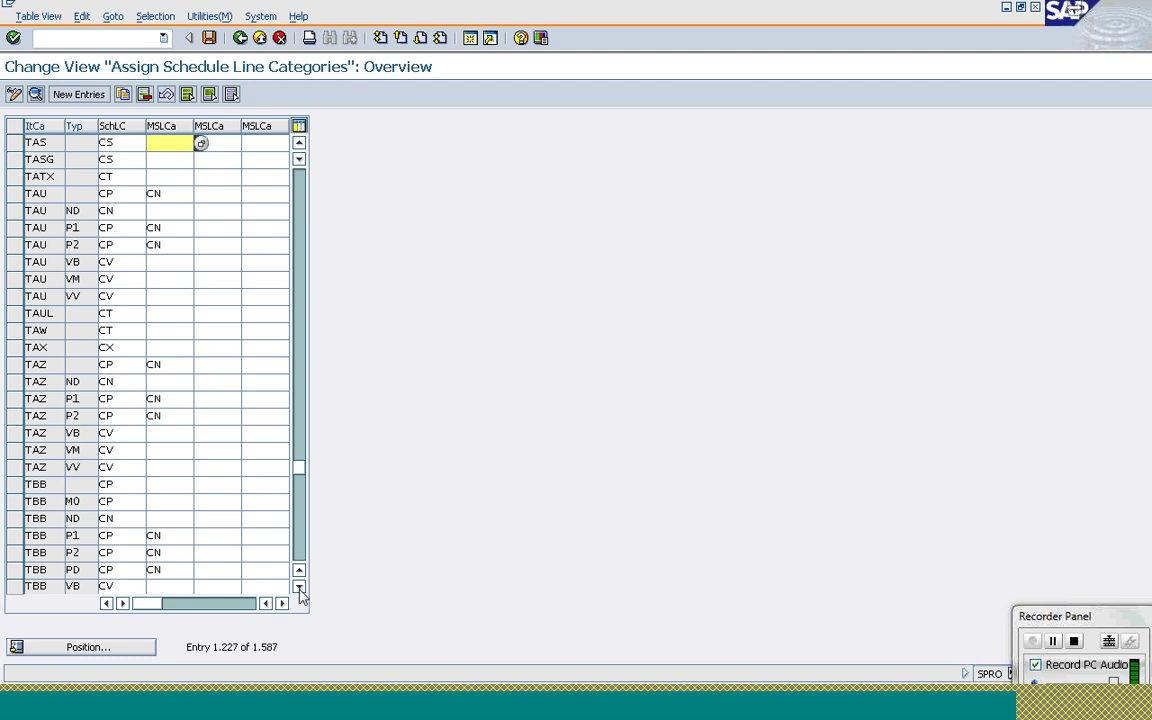
# Switch to the Change Material session, start transaction VA02 with /nva02 and open the existing standard order
pyautogui.click(307, 708)
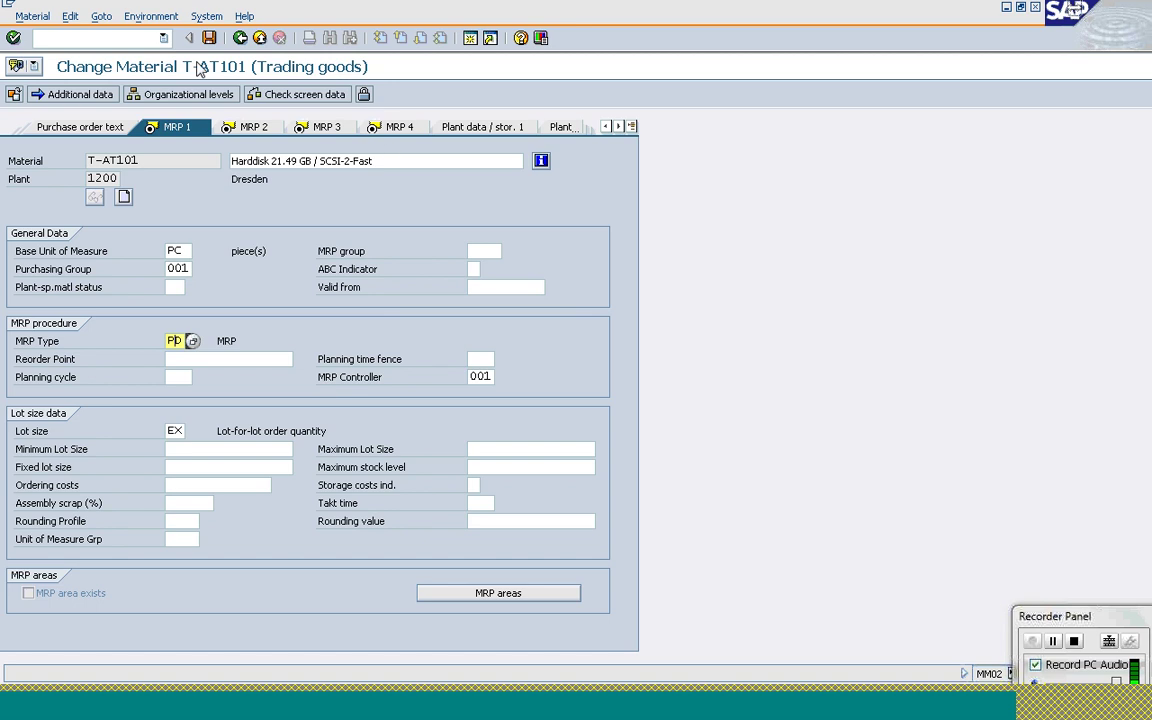
pyautogui.click(120, 37)
pyautogui.write('/nva02')
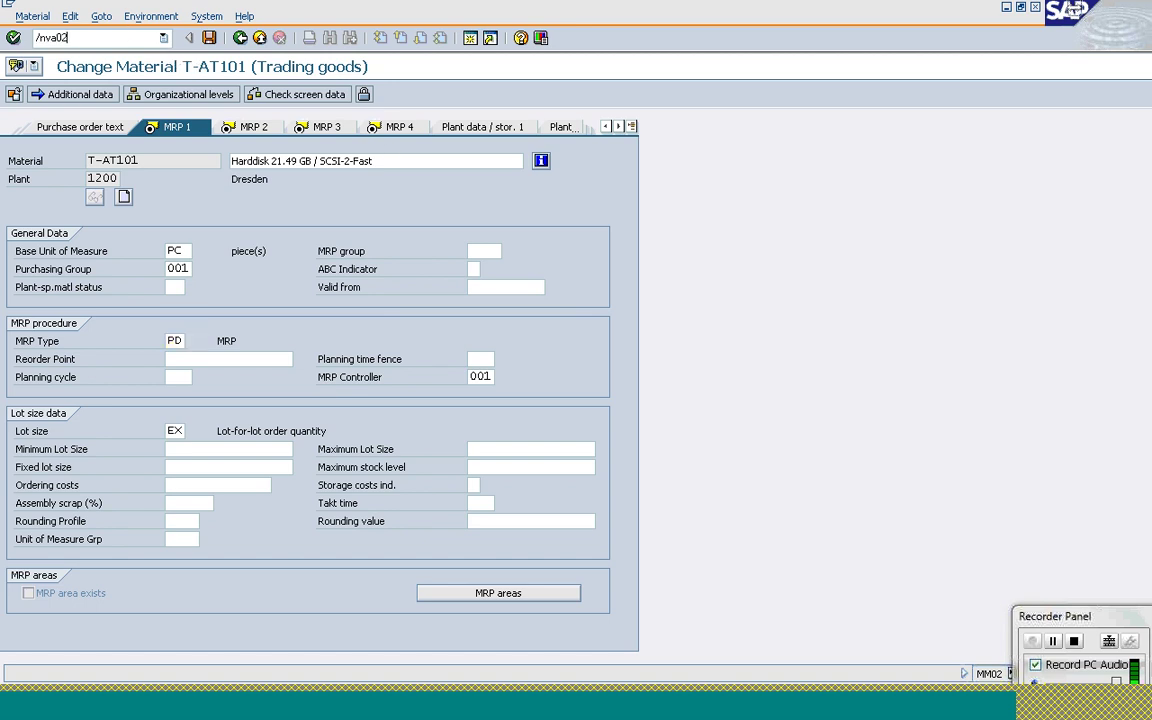
pyautogui.press('Return')
pyautogui.write('1')
pyautogui.press('Return')
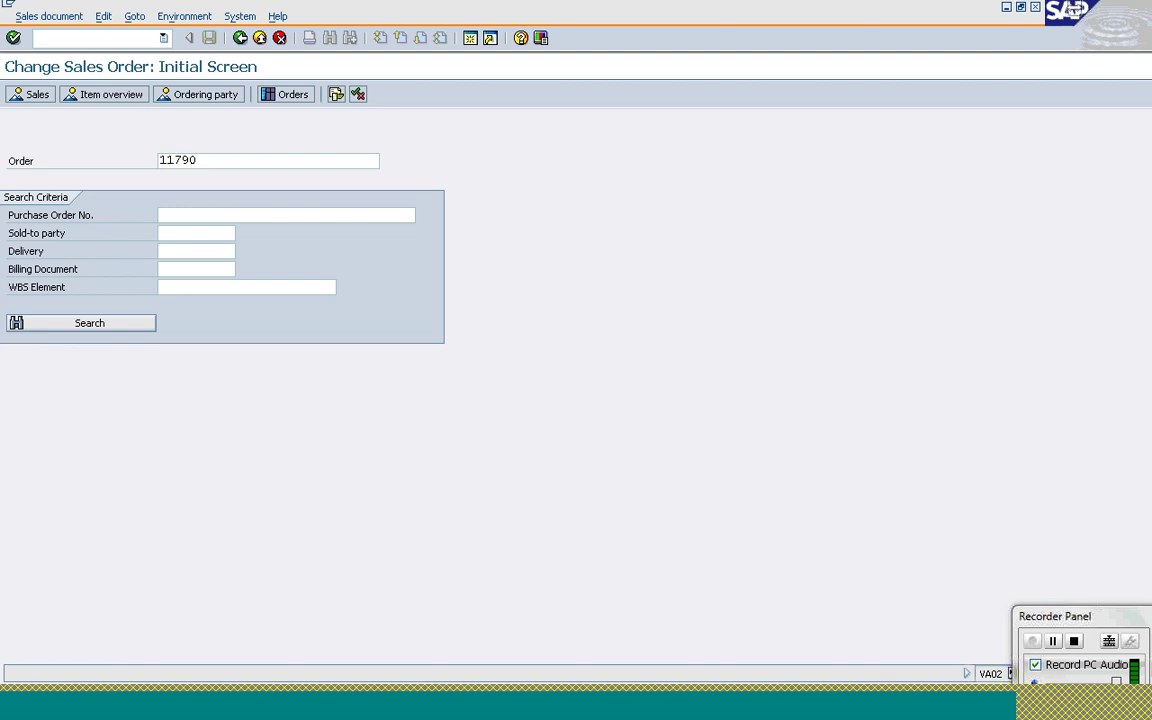
pyautogui.press('Return')
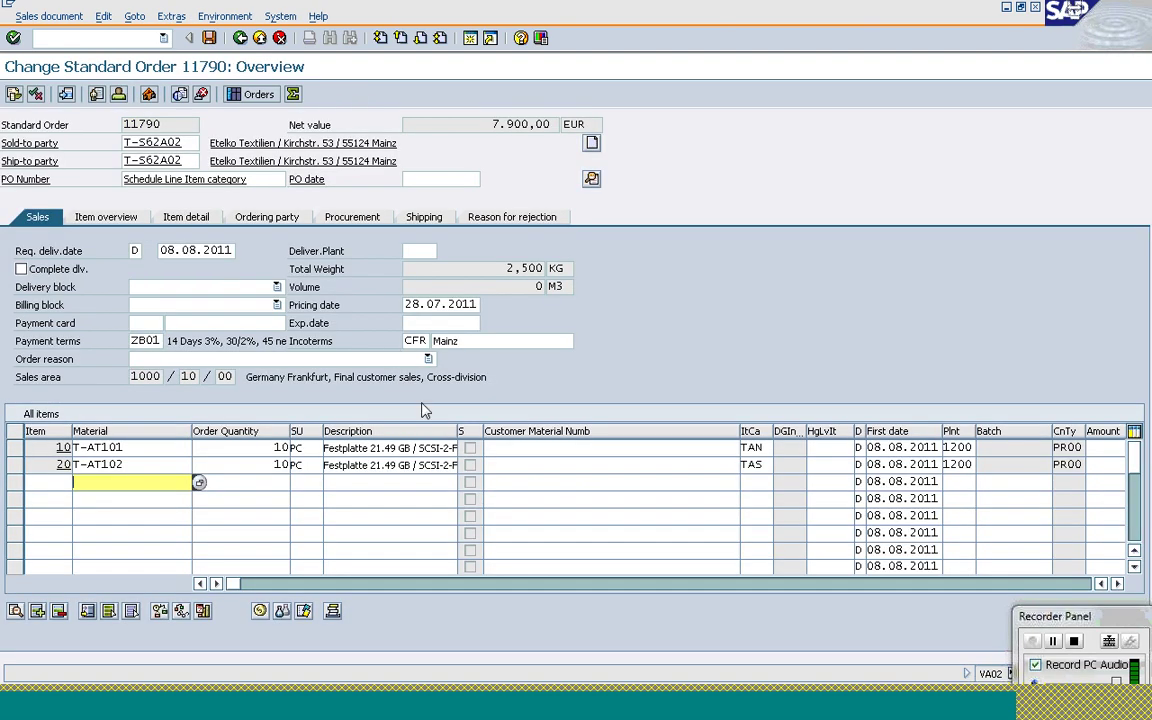
# Open the schedule lines of item 10, material T-AT101, in the sales order
pyautogui.click(757, 448)
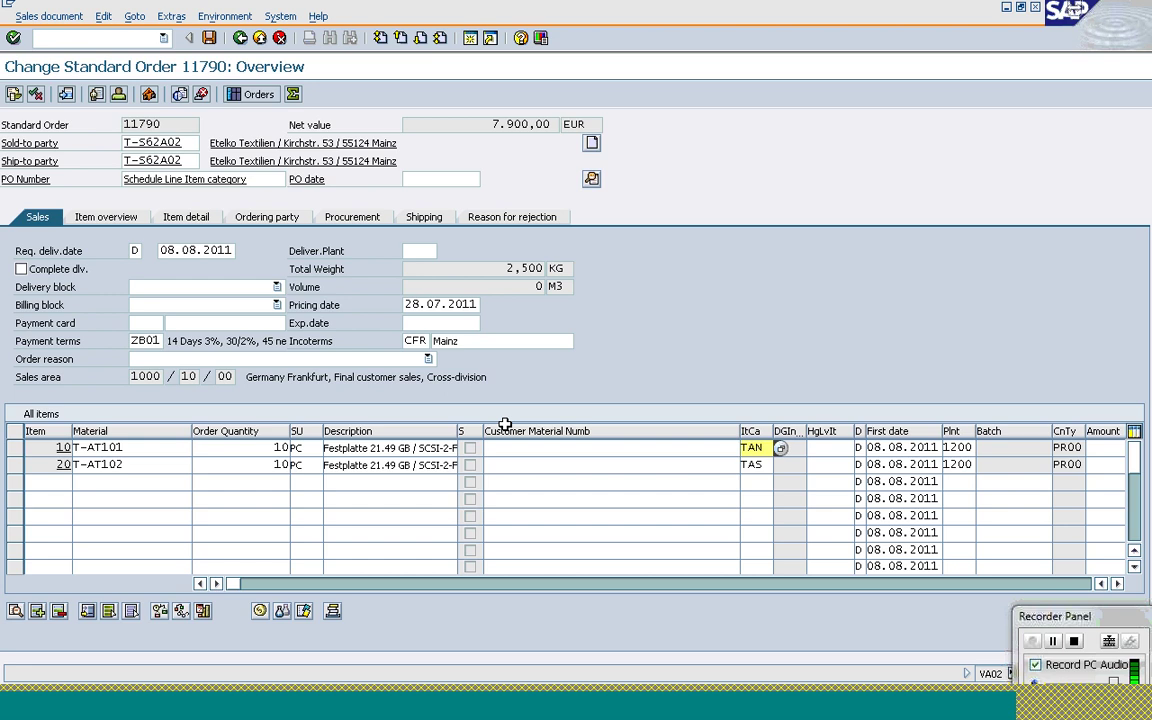
pyautogui.click(15, 447)
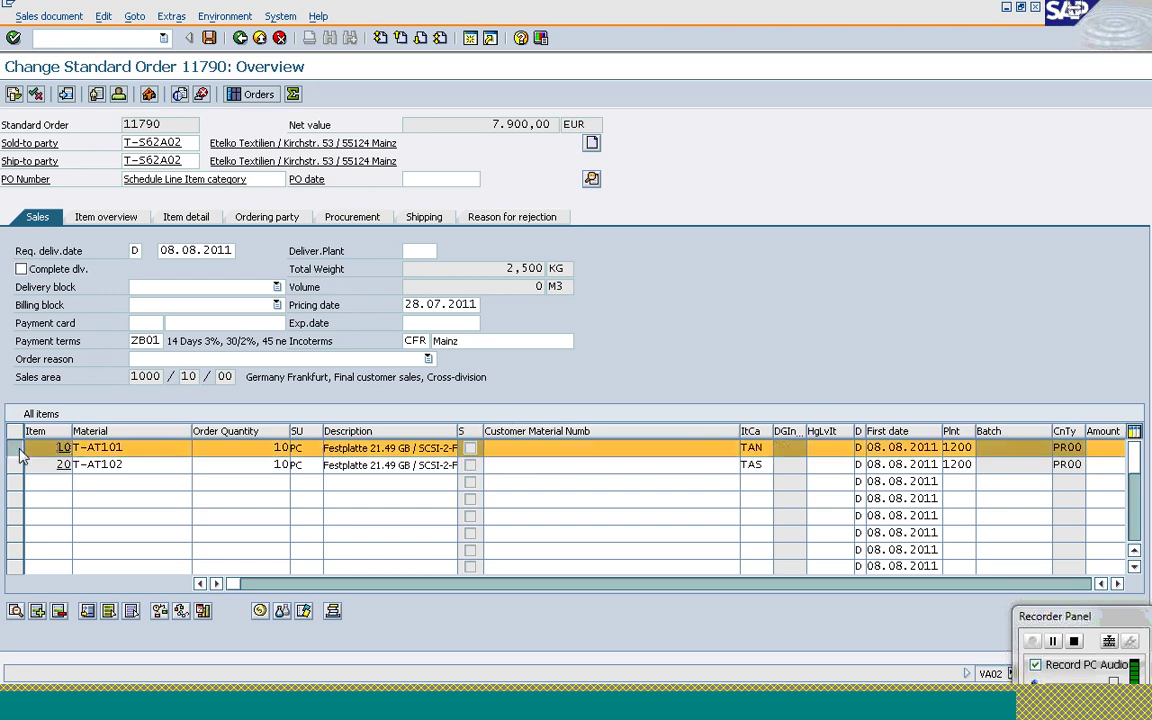
pyautogui.click(205, 611)
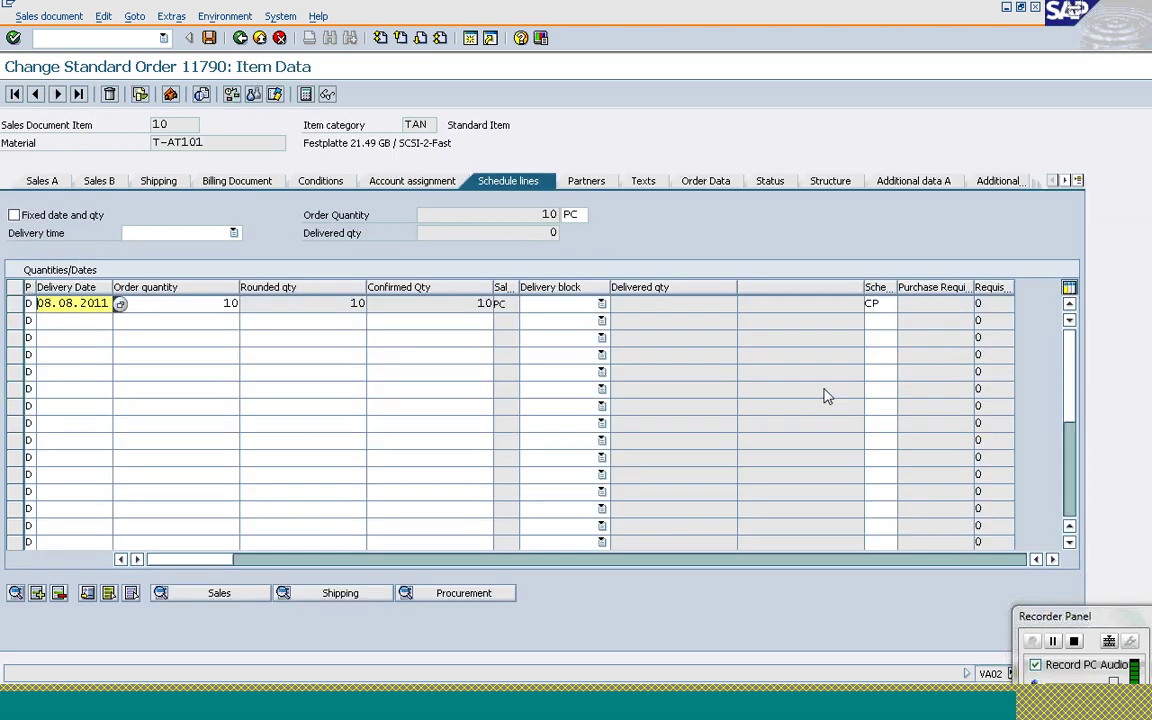
# Change the schedule line category of the item's first schedule line to CS
pyautogui.click(885, 304)
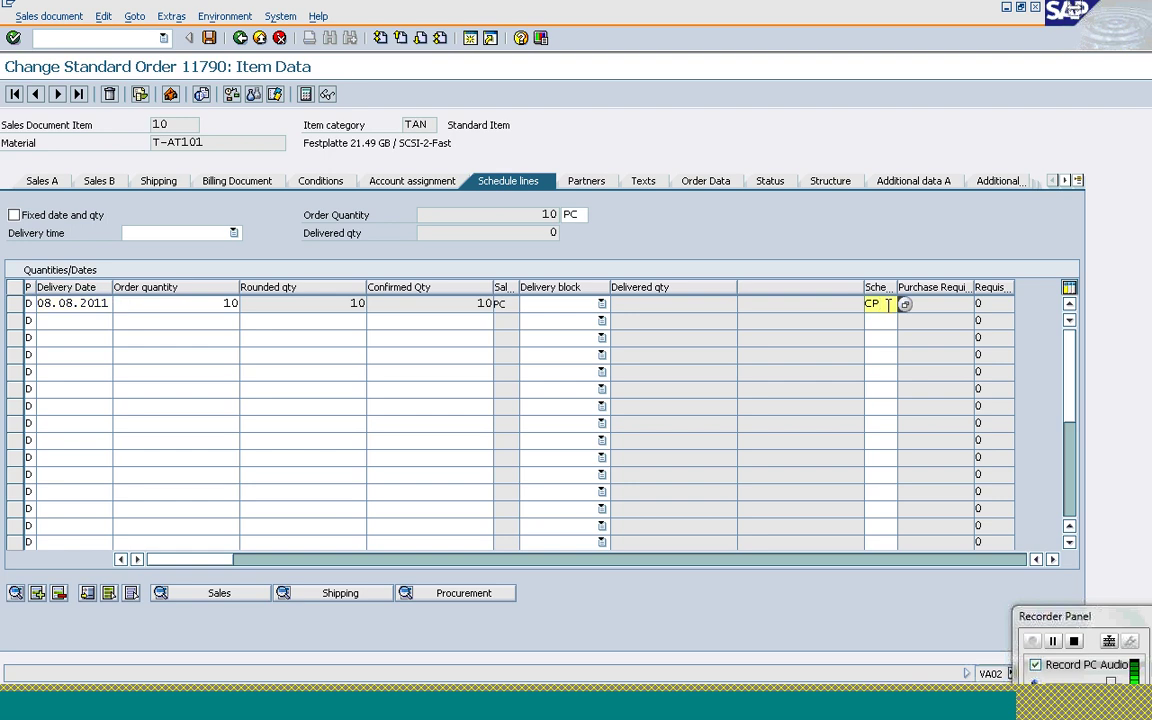
pyautogui.press('BackSpace')
pyautogui.write('S')
# Switch to the Assign Schedule Line Categories session and position the table at item category TAN with MRP type PD
pyautogui.moveTo(314, 699)
pyautogui.click(430, 520)
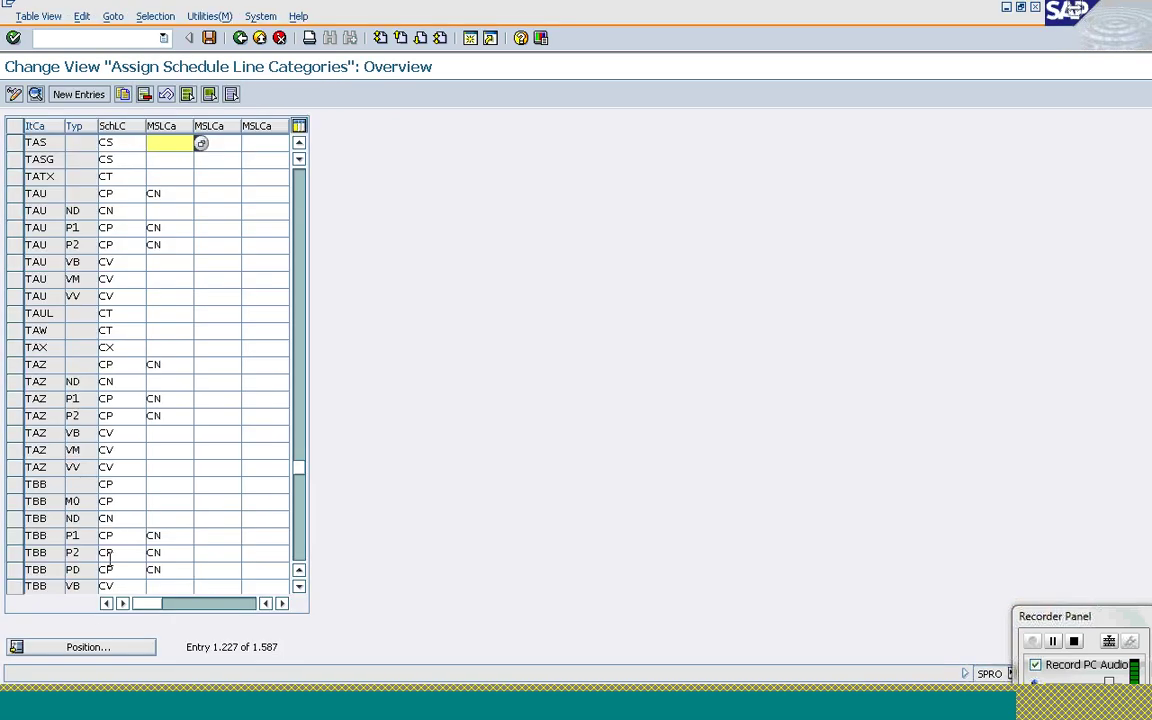
pyautogui.click(83, 651)
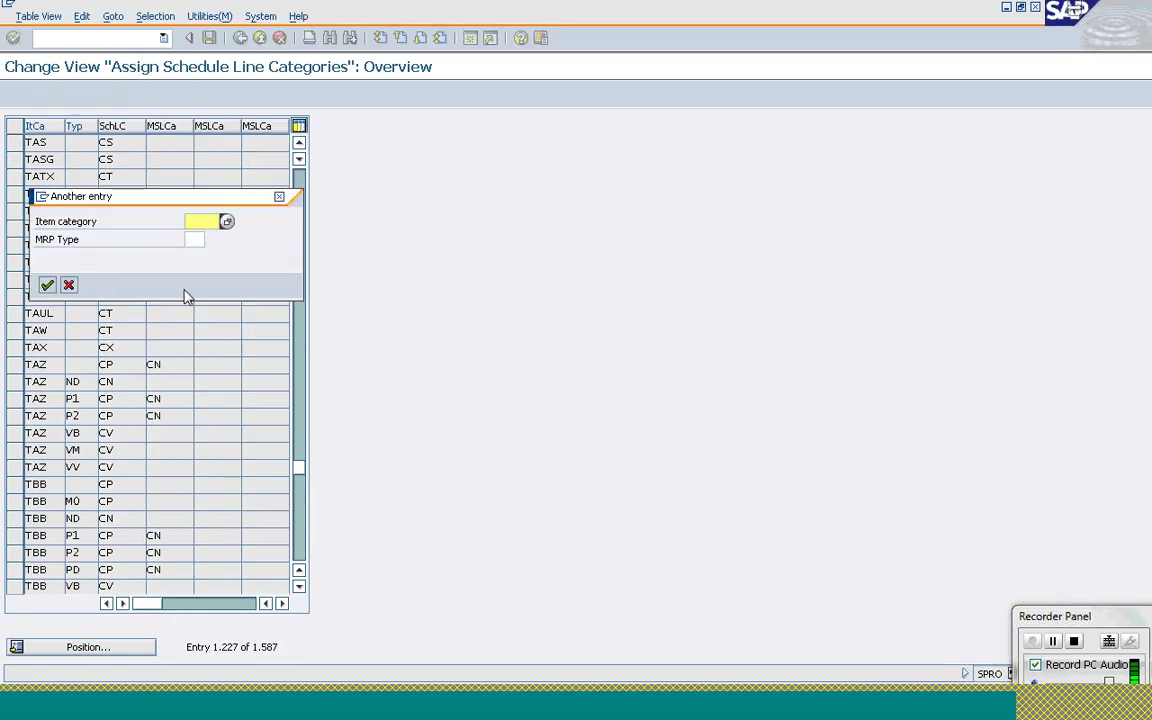
pyautogui.write('tan')
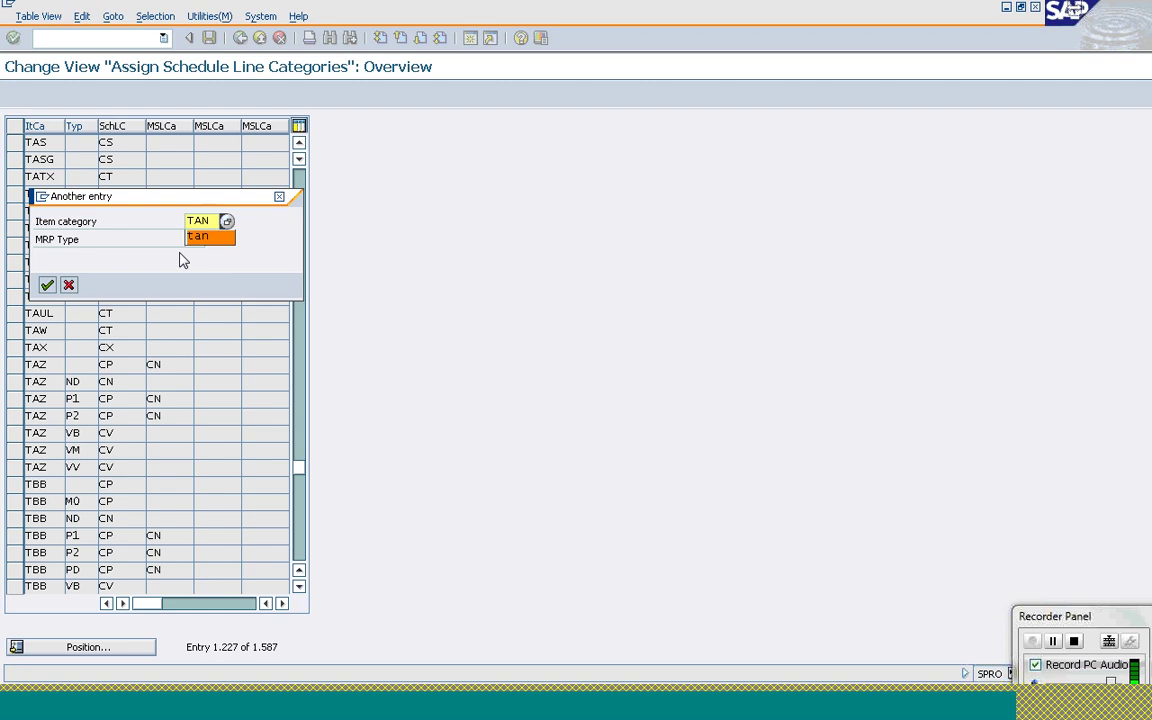
pyautogui.press('Tab')
pyautogui.write('PD')
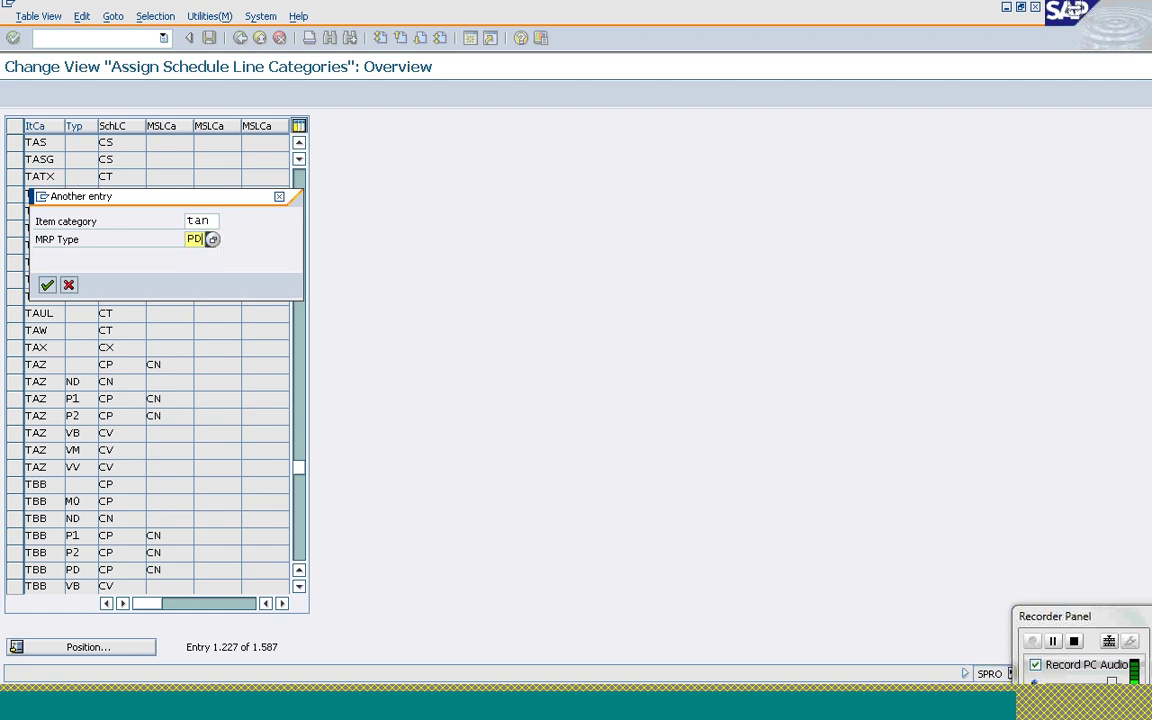
pyautogui.press('Return')
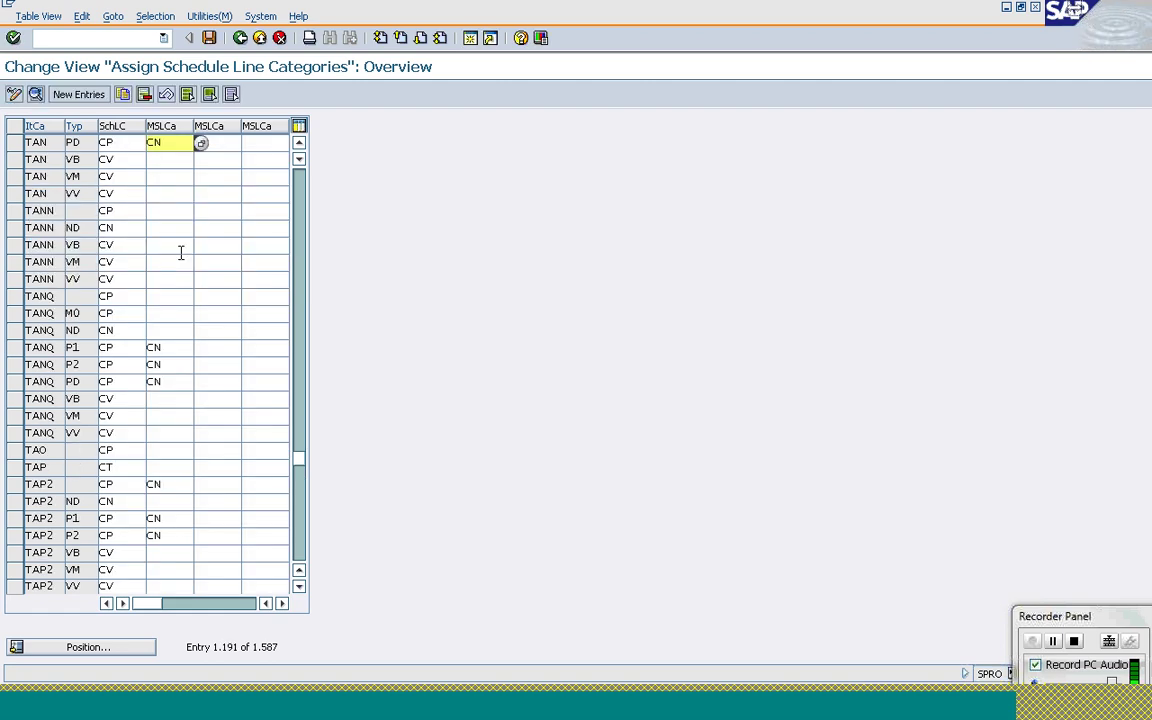
pyautogui.click(217, 143)
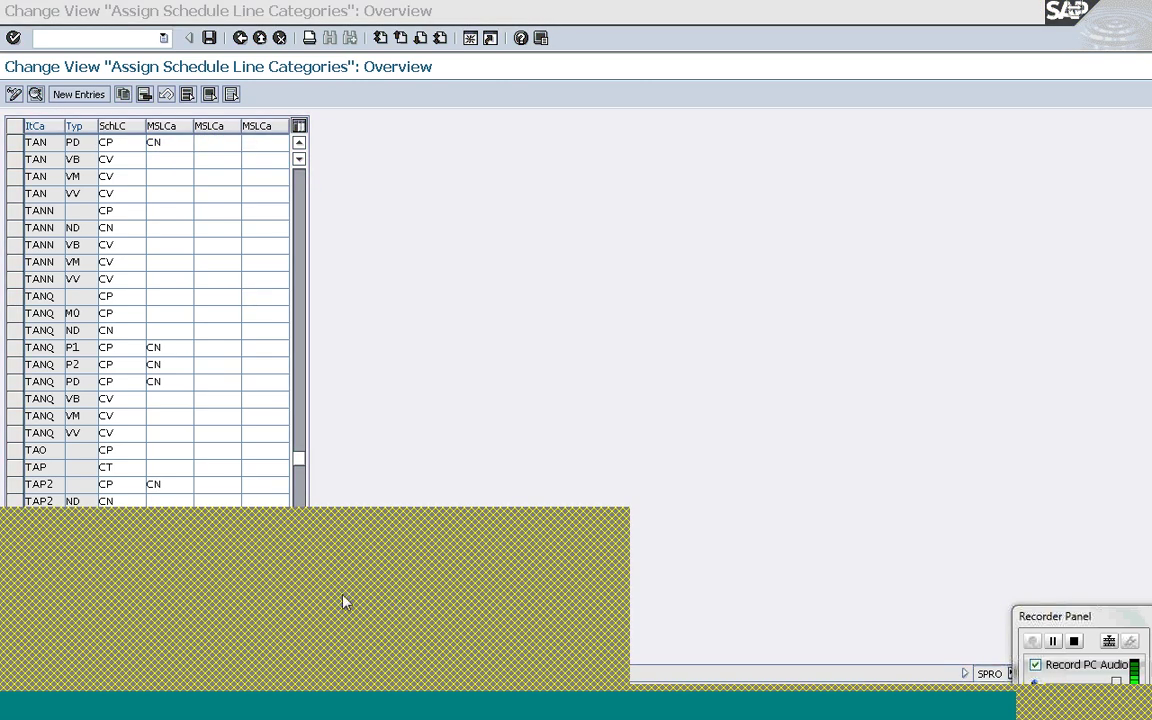
# Return to the sales order, submit schedule line category CS and list the categories allowed for the schedule line
pyautogui.click(308, 535)
pyautogui.press('Return')
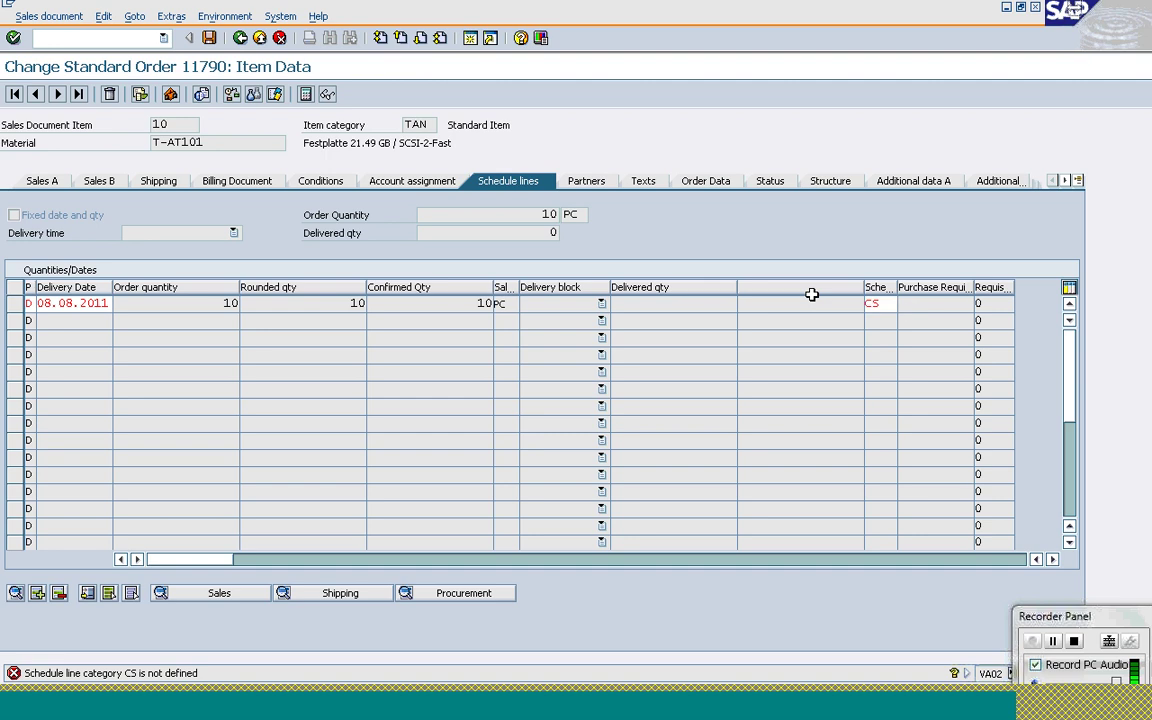
pyautogui.press('F4')
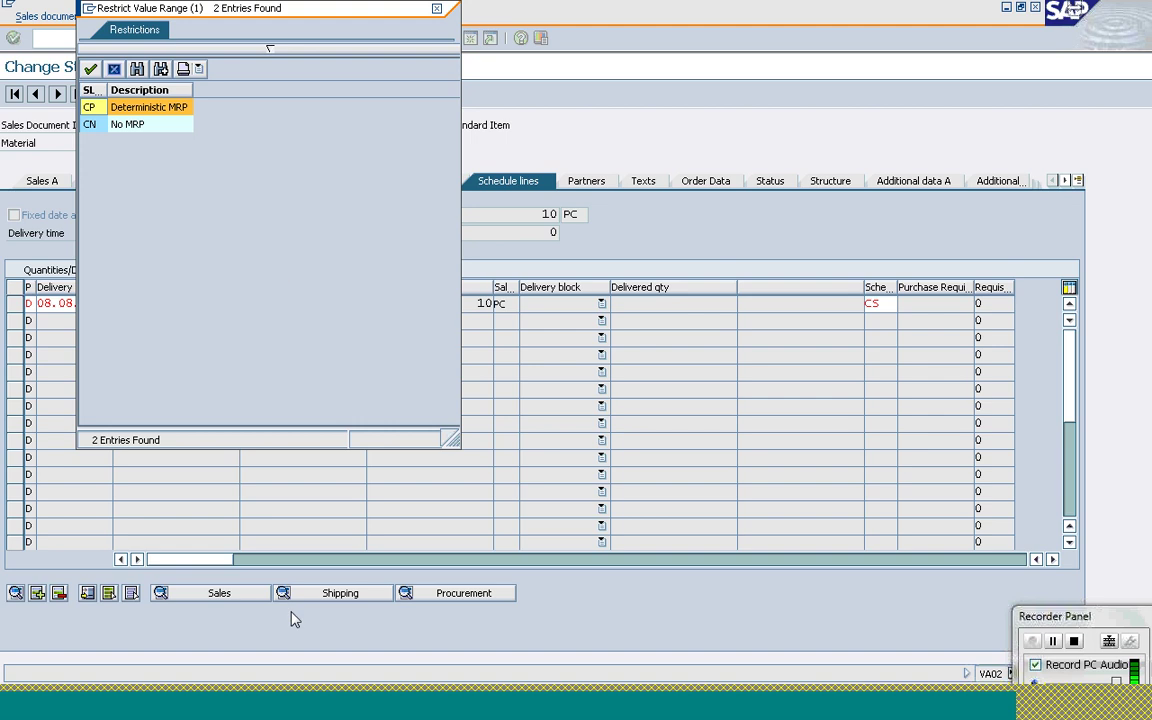
# Compare the order's allowed schedule line categories with the TAN and PD row in the assignment table, and close the value list
pyautogui.click(305, 702)
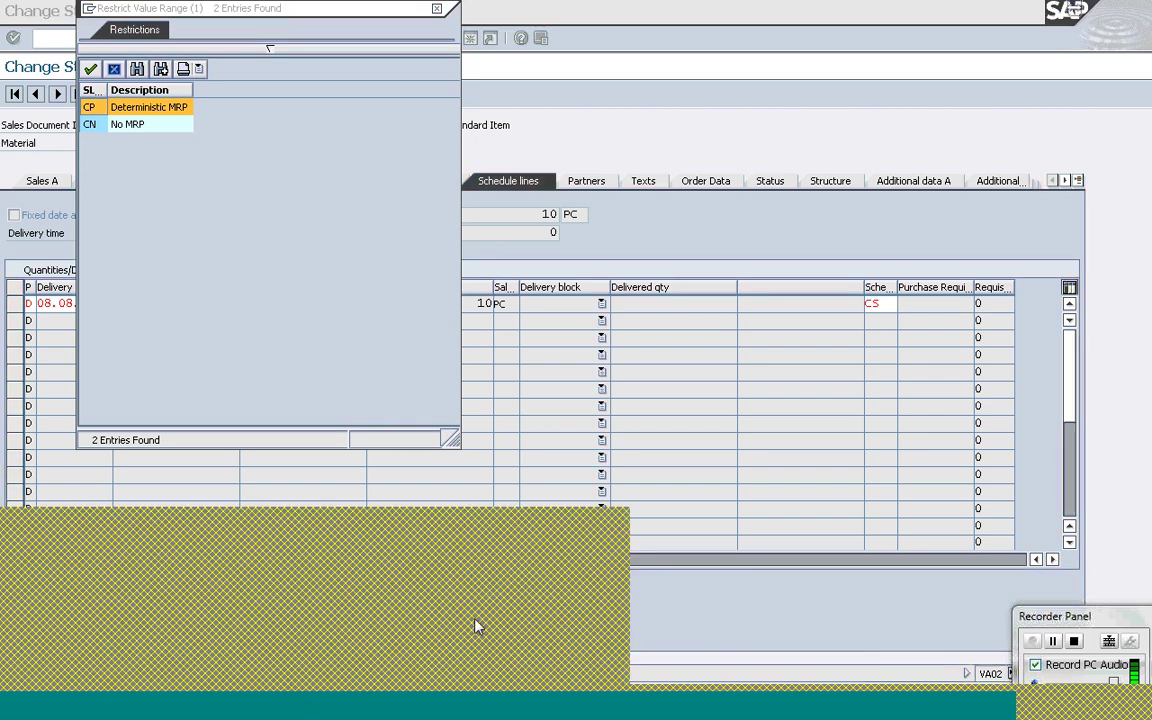
pyautogui.click(487, 616)
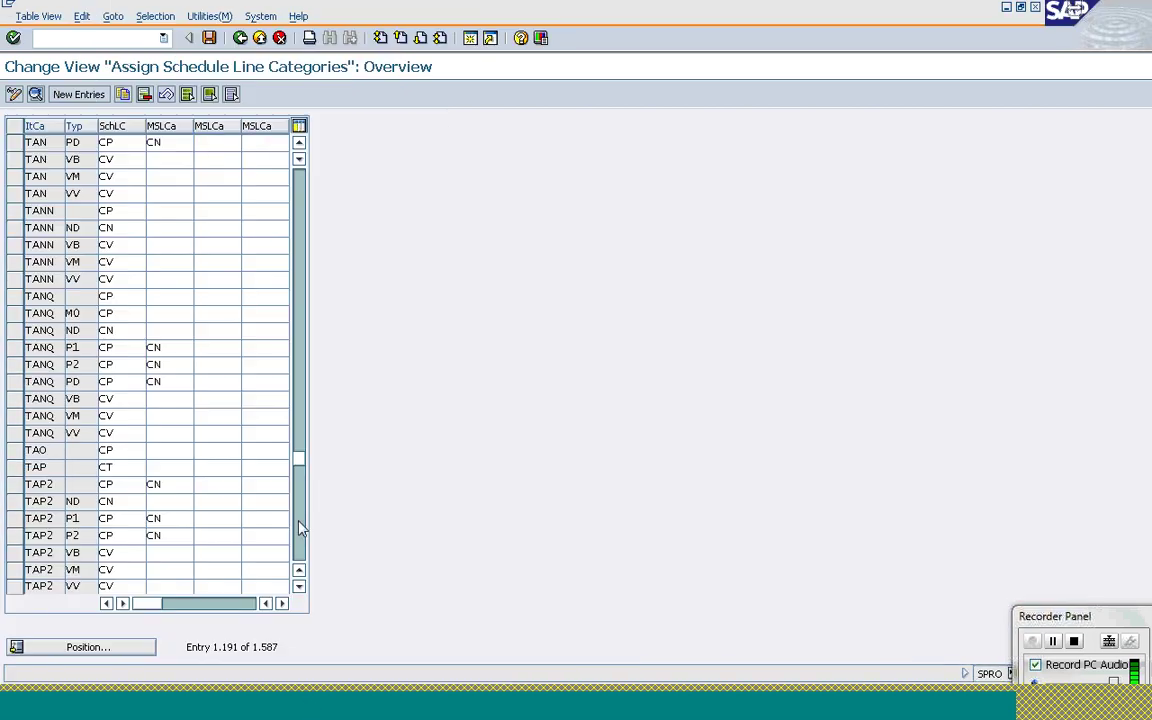
pyautogui.click(140, 142)
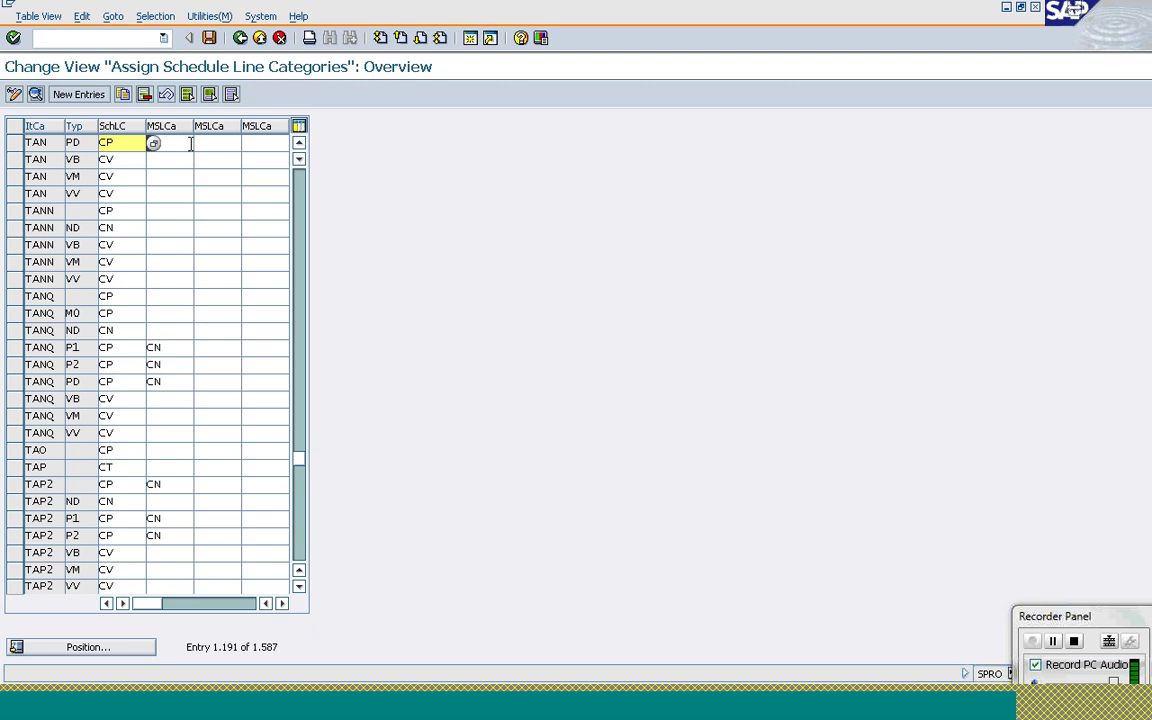
pyautogui.write('CN')
pyautogui.click(303, 706)
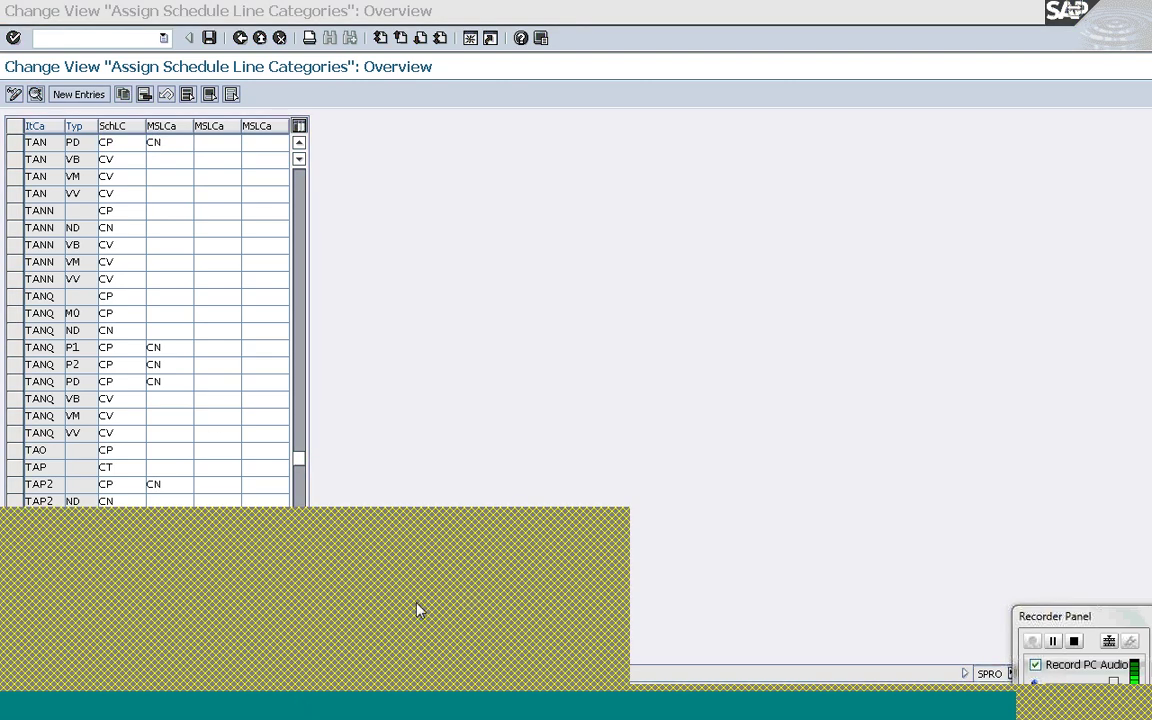
pyautogui.click(365, 620)
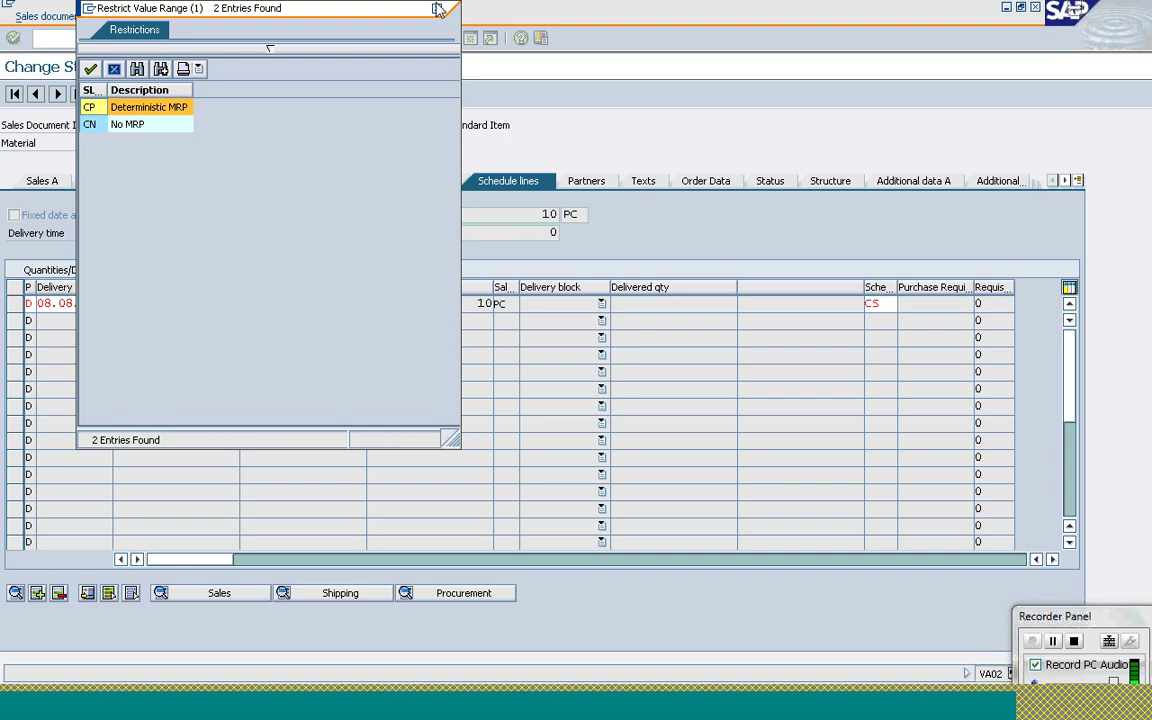
pyautogui.moveTo(220, 13); pyautogui.dragTo(280, 150)
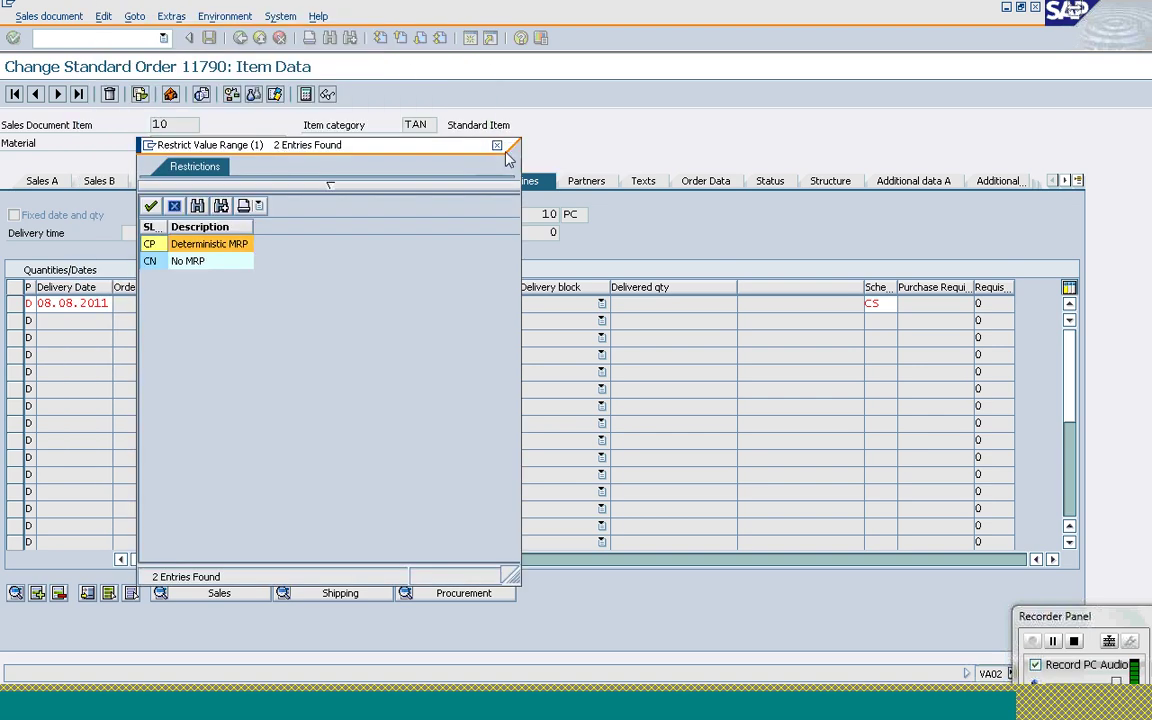
pyautogui.click(497, 146)
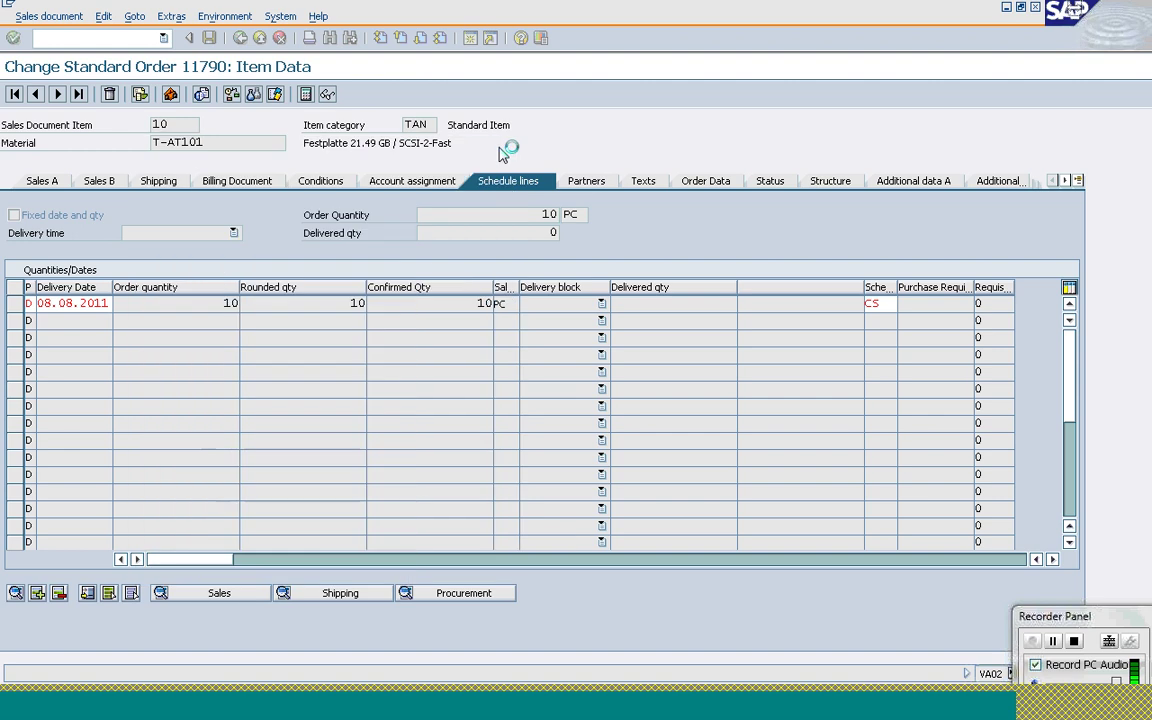
# Change the first schedule line's category to CN and return to the order overview
pyautogui.click(240, 39)
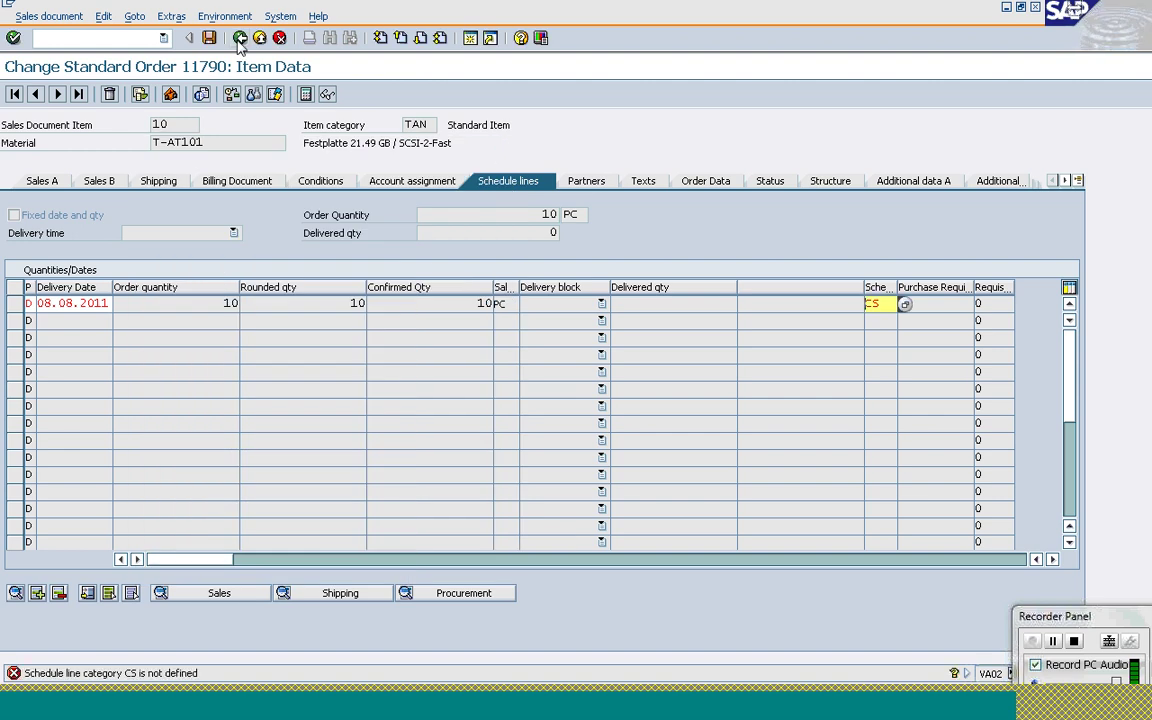
pyautogui.write('cn')
pyautogui.click(240, 39)
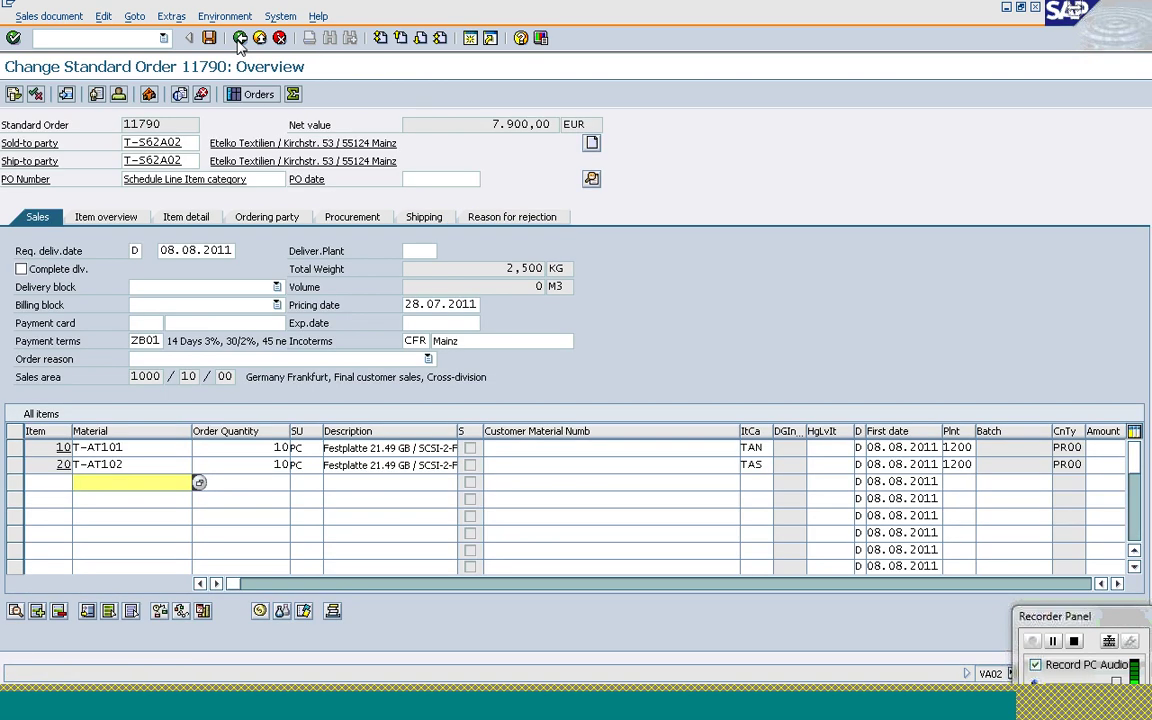
# Display the item categories allowed for item 20, material T-AT102, and close the list without choosing one
pyautogui.click(758, 469)
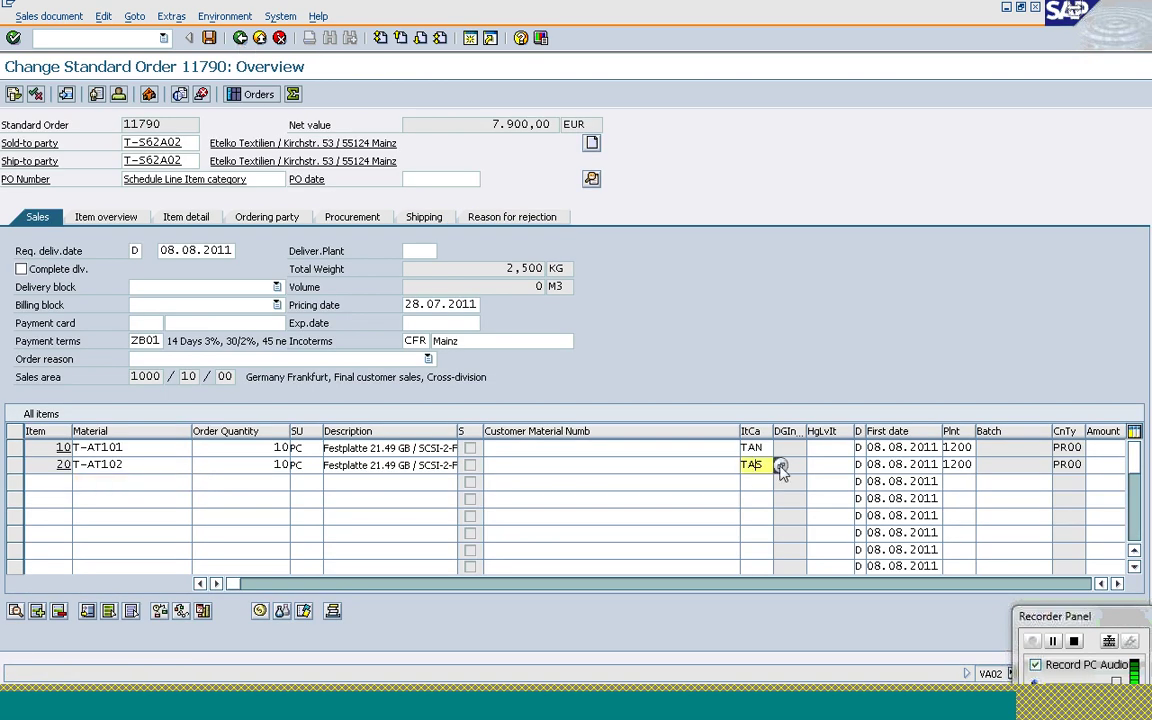
pyautogui.click(781, 467)
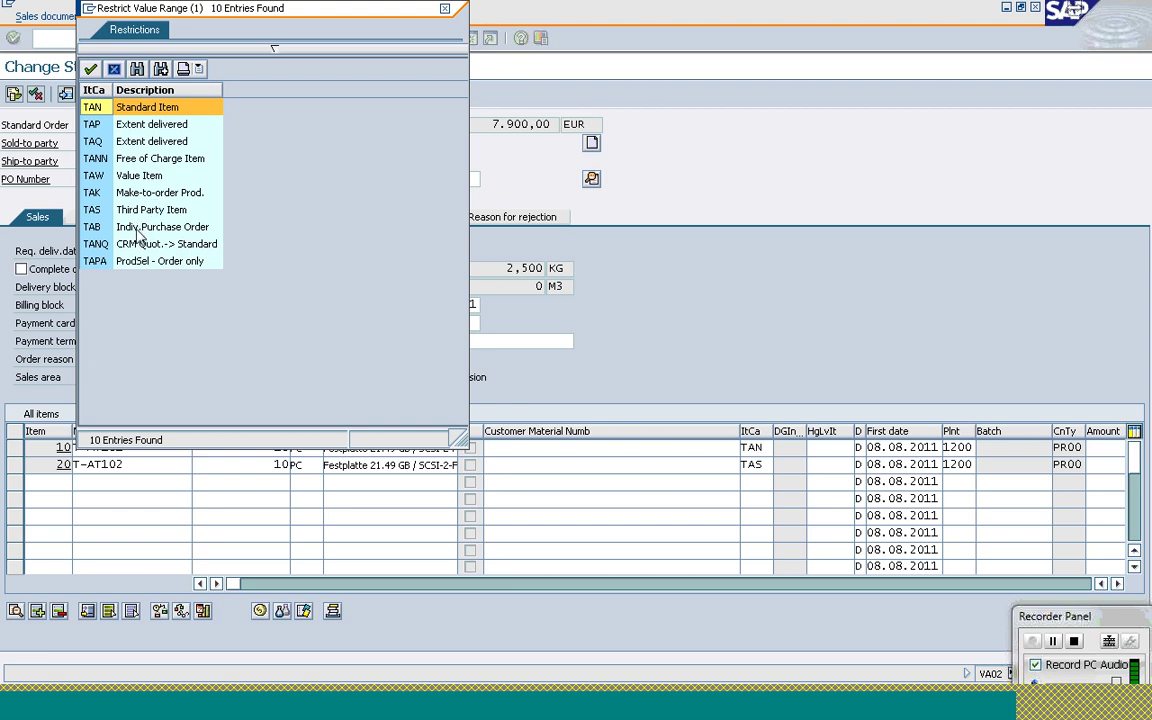
pyautogui.click(116, 69)
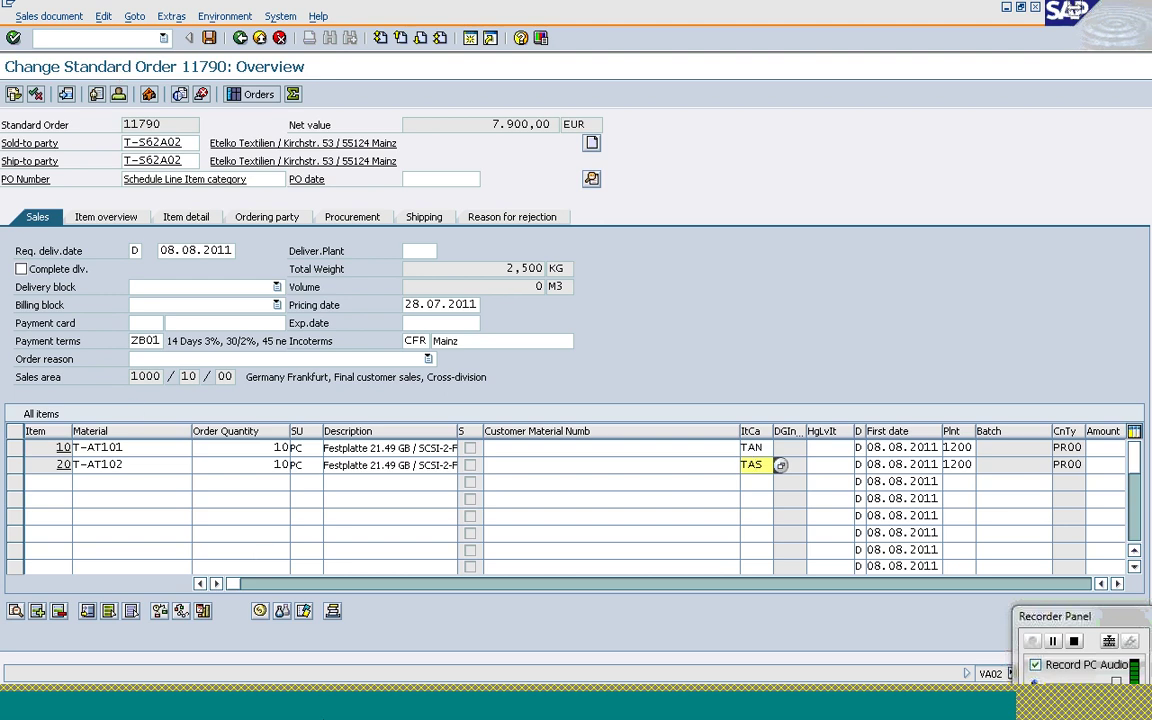
pyautogui.hotkey('alt', 'Tab')
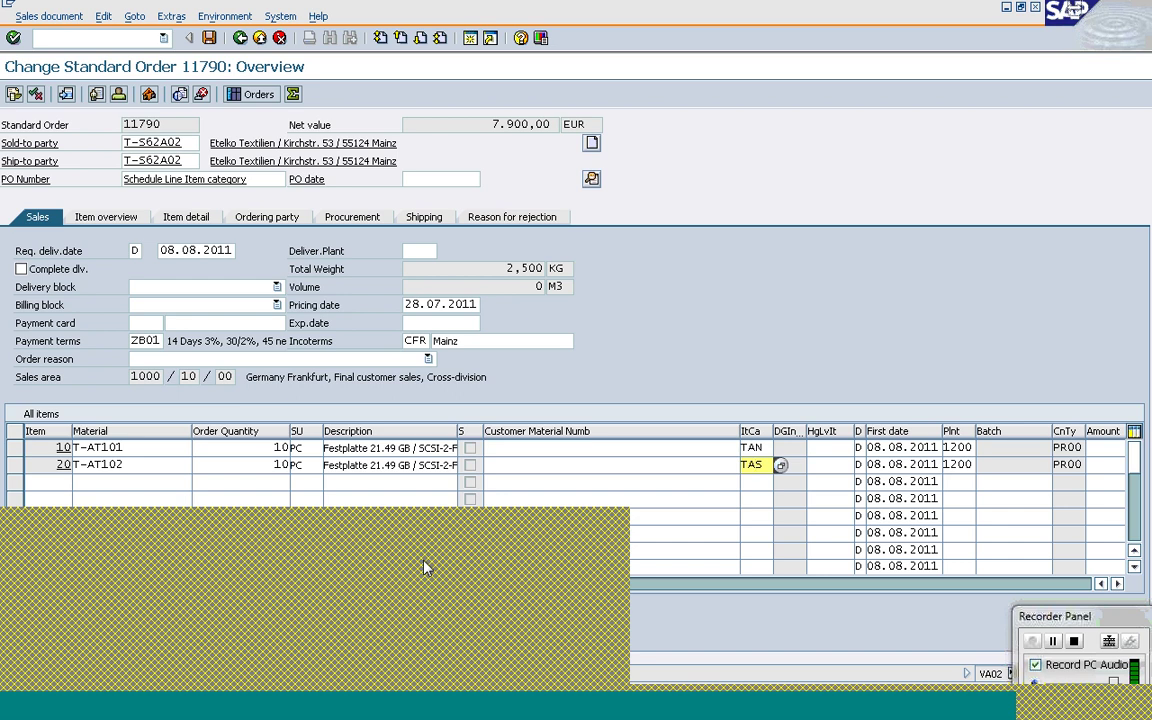
pyautogui.click(567, 450)
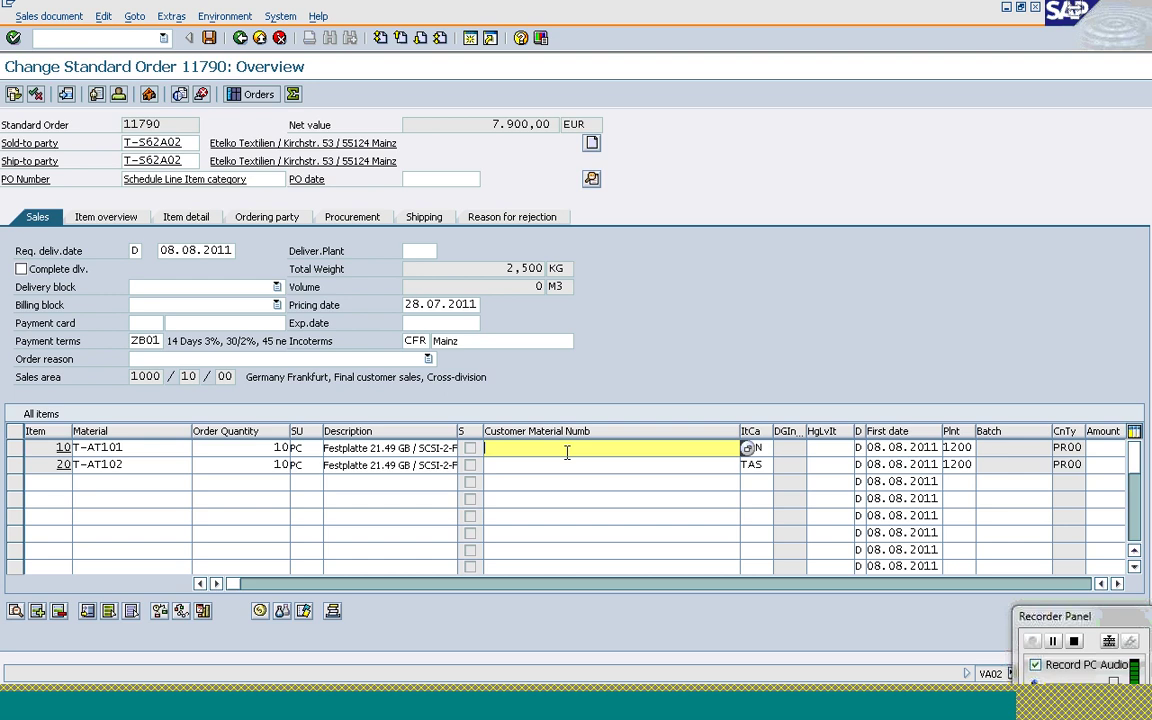
pyautogui.press('Down')
pyautogui.press('Tab')
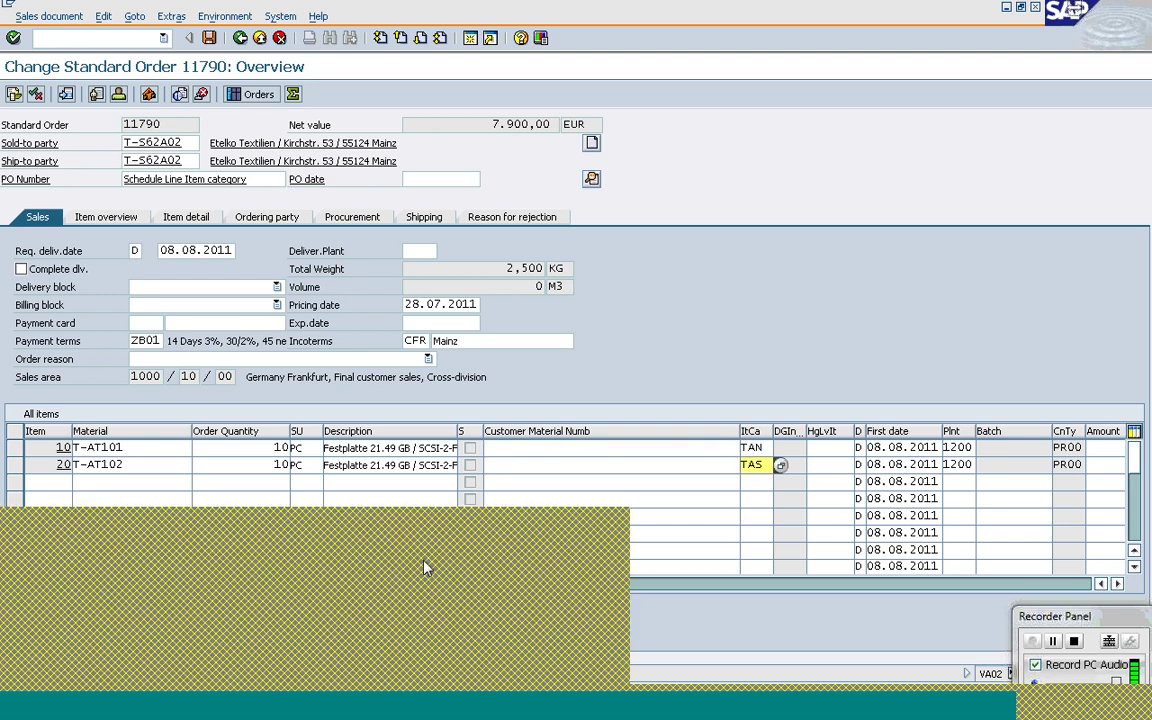
pyautogui.click(567, 450)
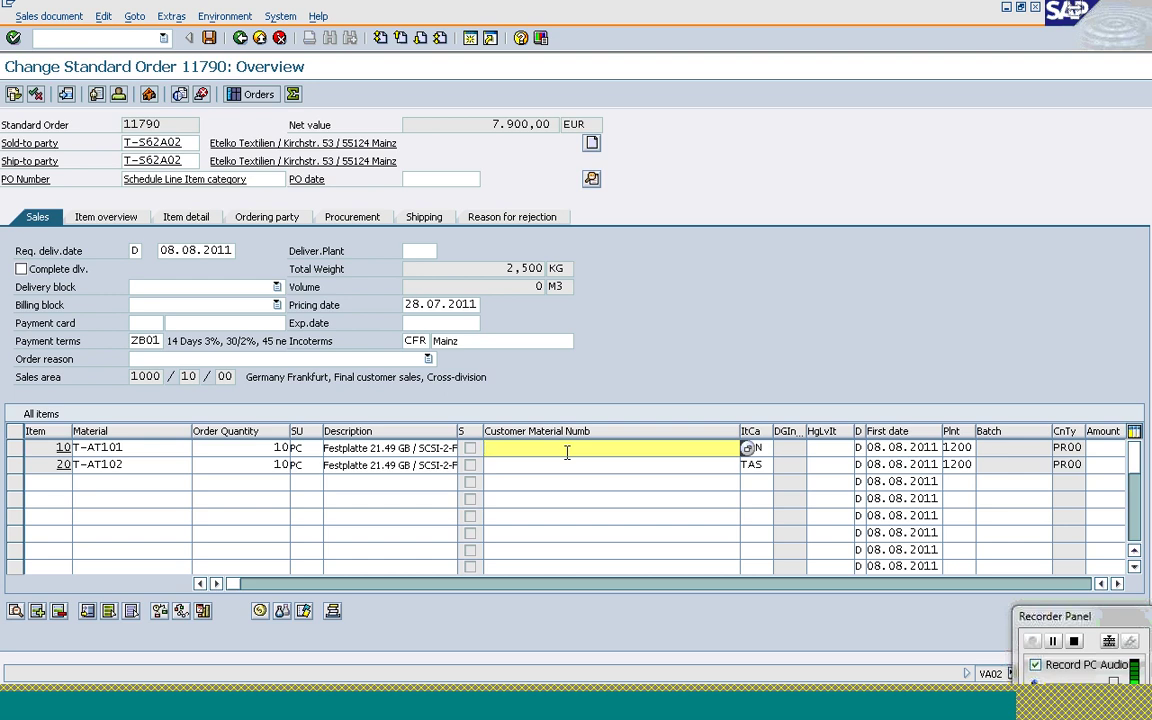
# Exit the sales order without saving, and leave the schedule line category assignments for the IMG structure
pyautogui.click(241, 38)
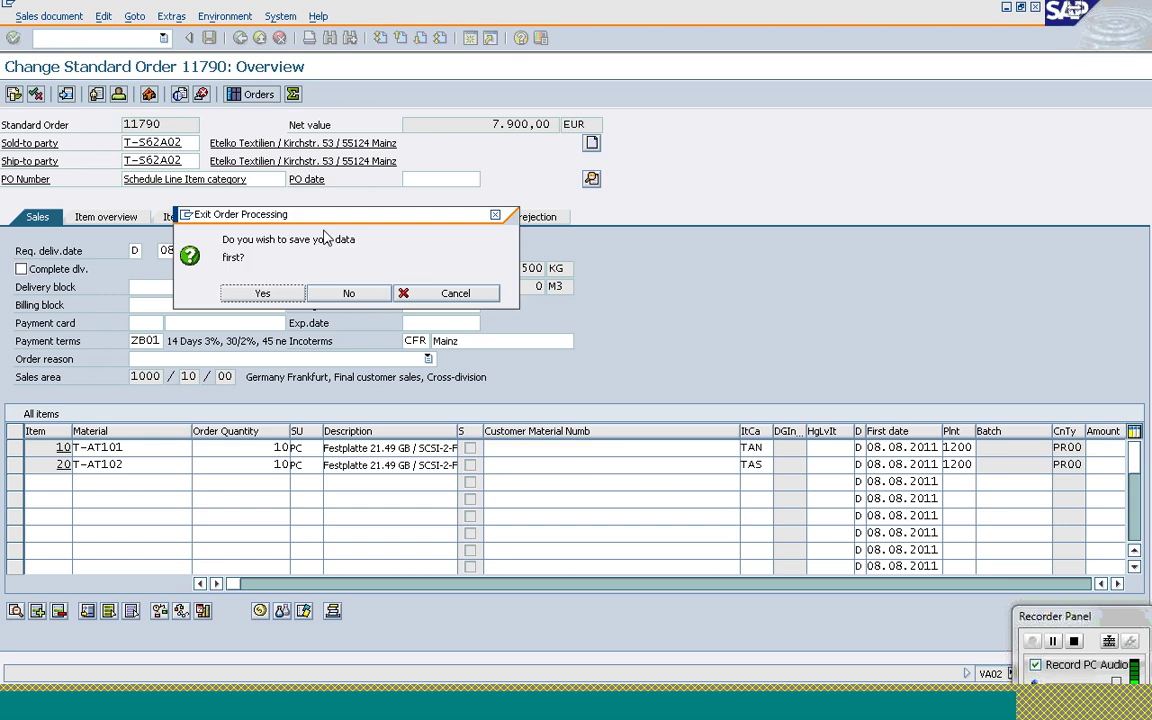
pyautogui.click(345, 296)
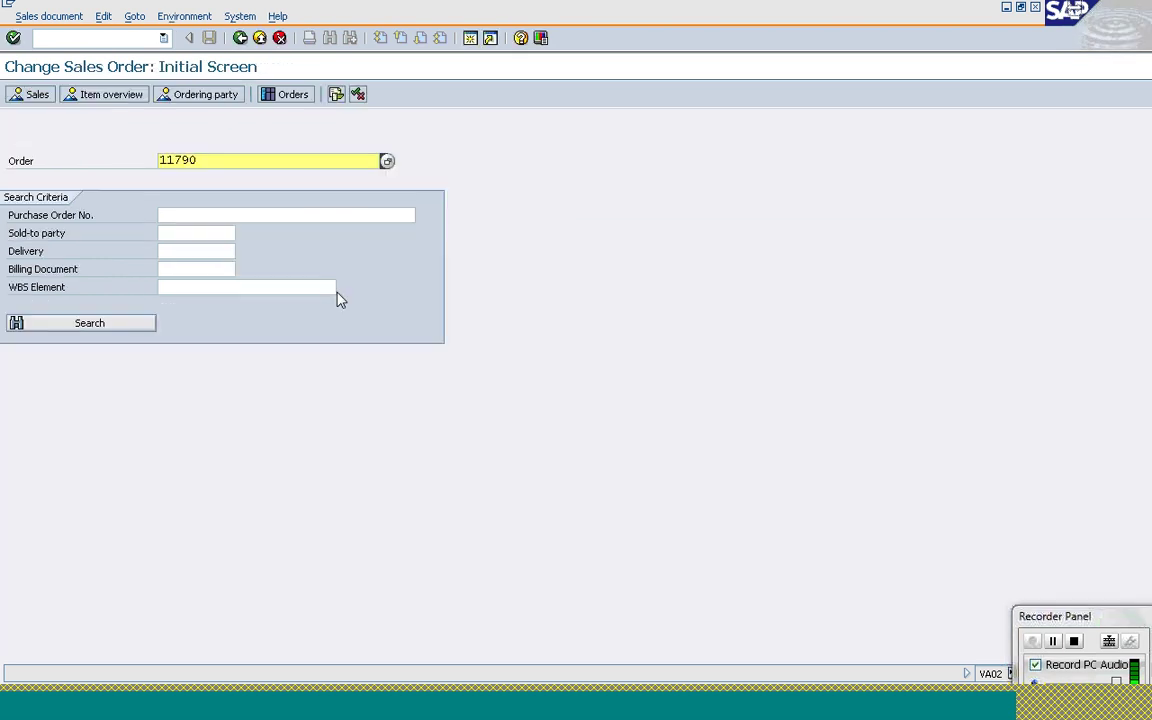
pyautogui.moveTo(290, 688)
pyautogui.click(282, 603)
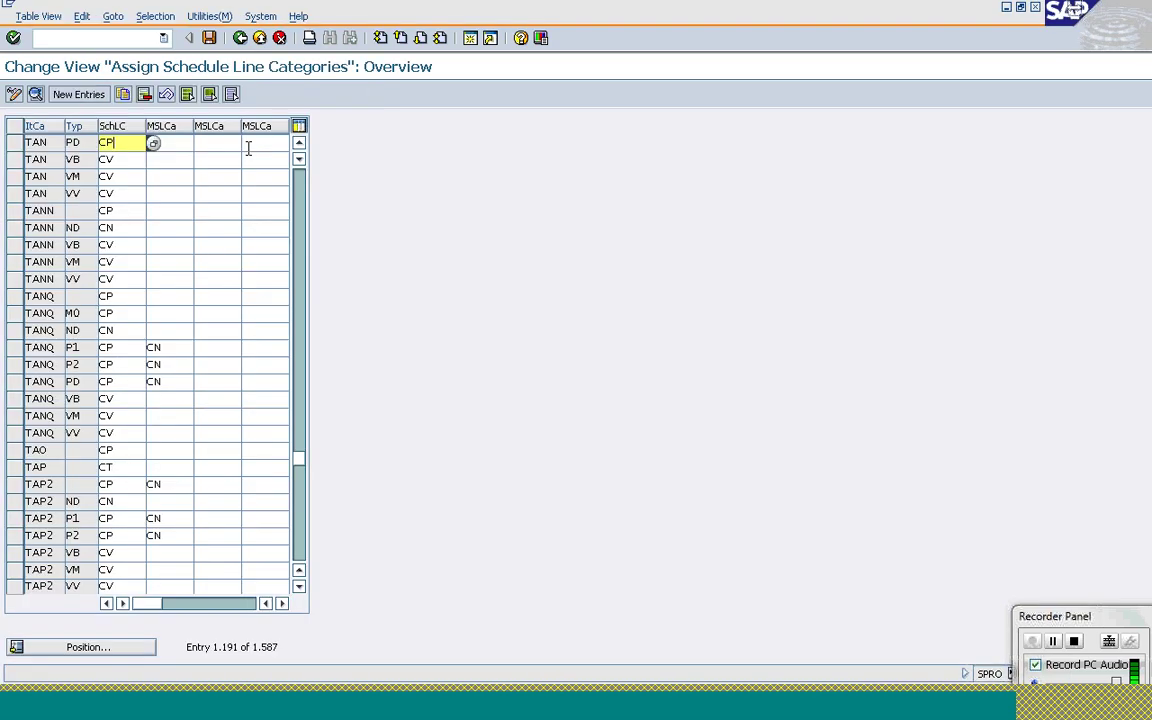
pyautogui.click(242, 42)
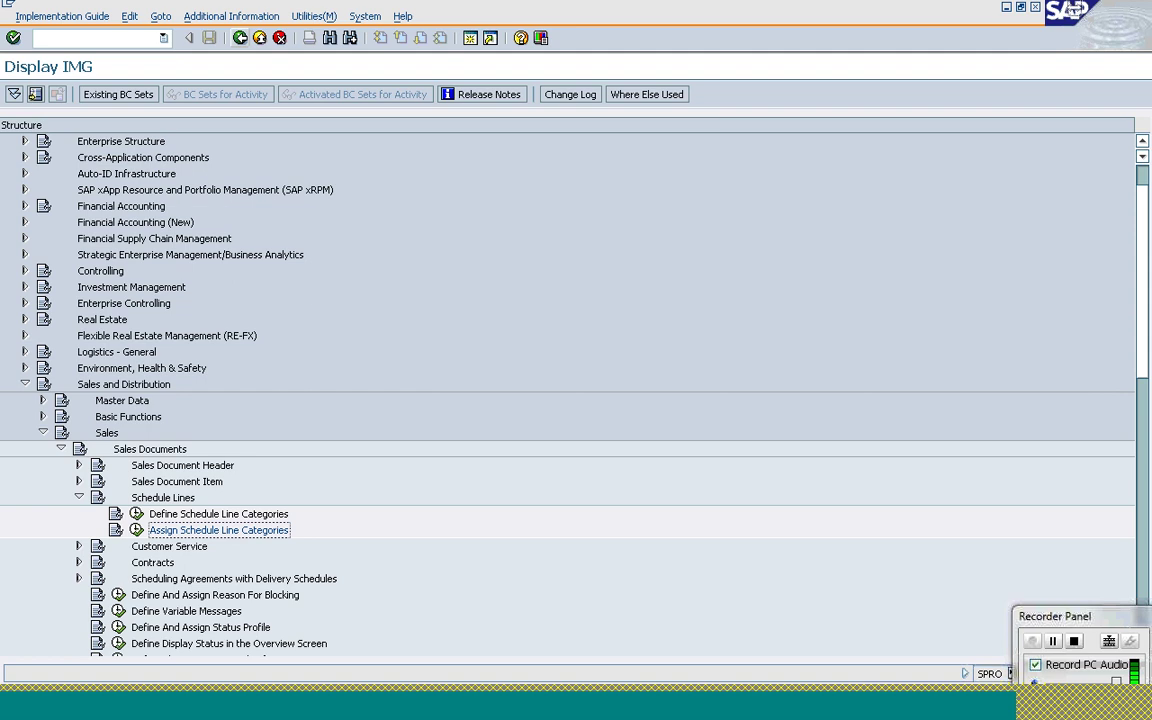
# Collapse Schedule Lines in the IMG and open Define Item Categories under Sales Document Item
pyautogui.click(80, 498)
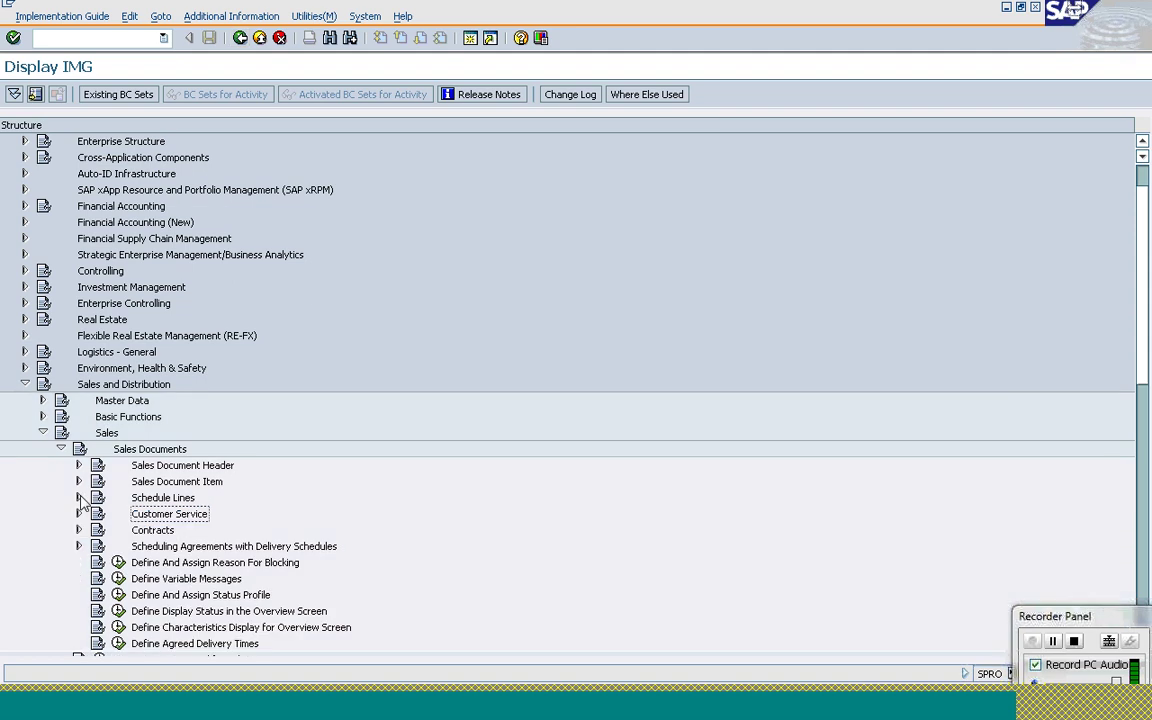
pyautogui.click(79, 481)
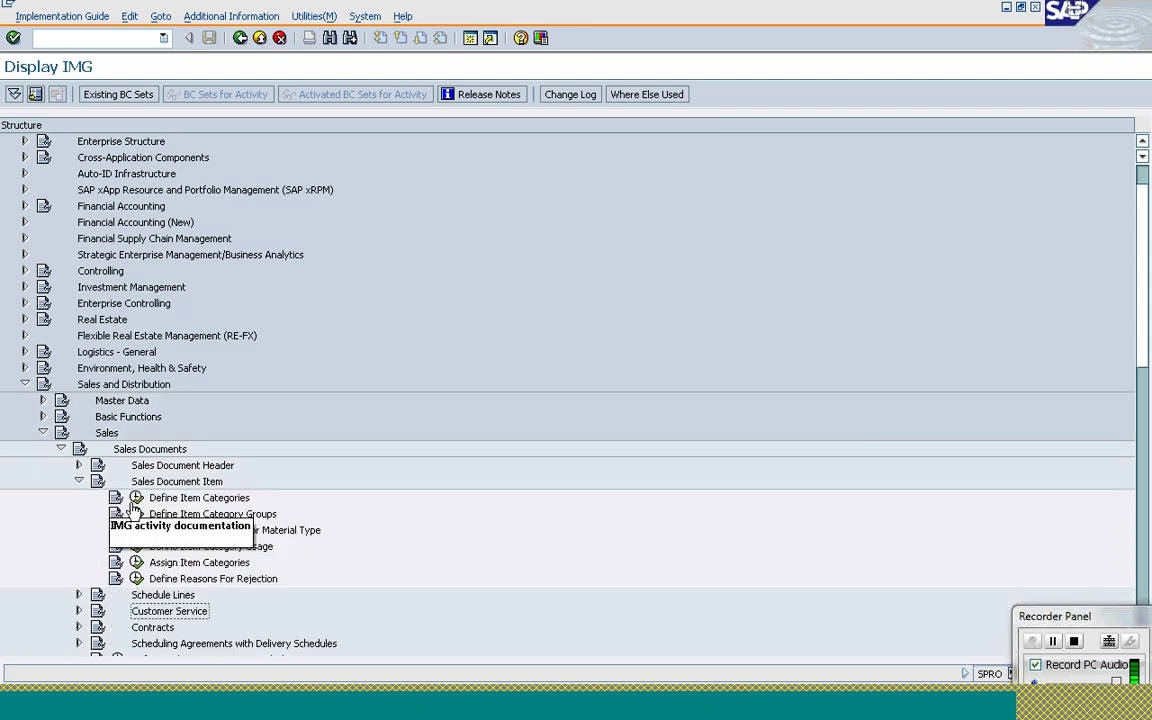
pyautogui.click(137, 497)
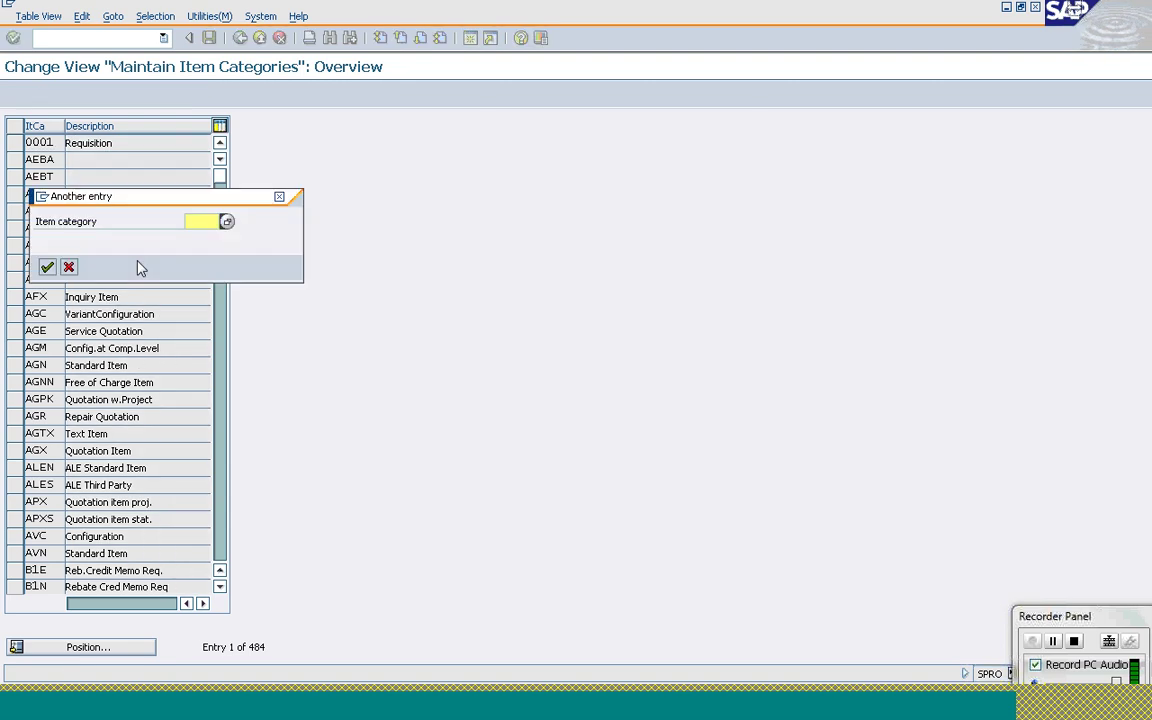
# Locate item category TAN and copy it under the new key ZSTN
pyautogui.write('tan')
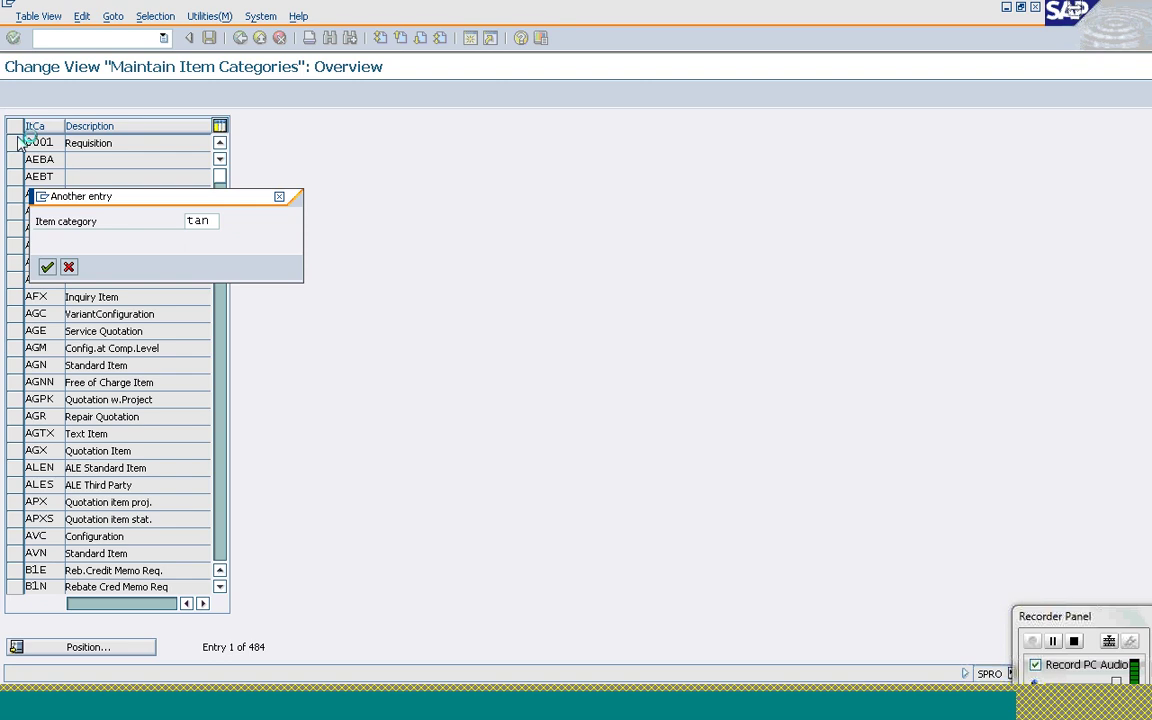
pyautogui.press('Return')
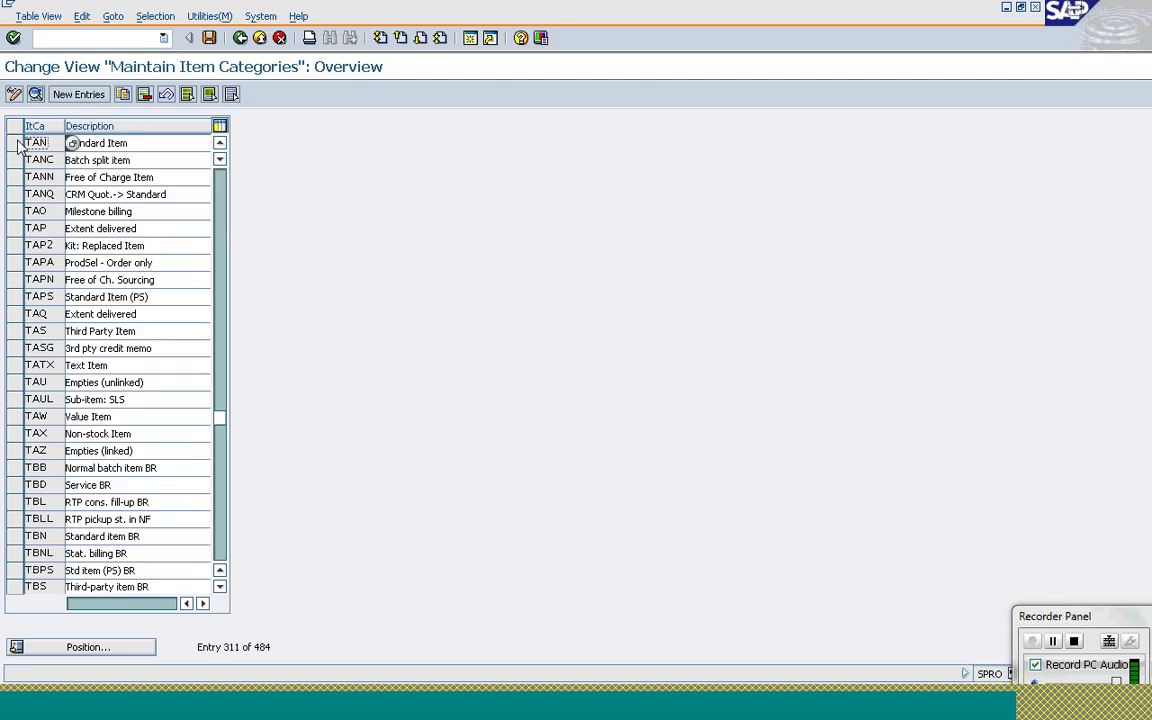
pyautogui.click(17, 144)
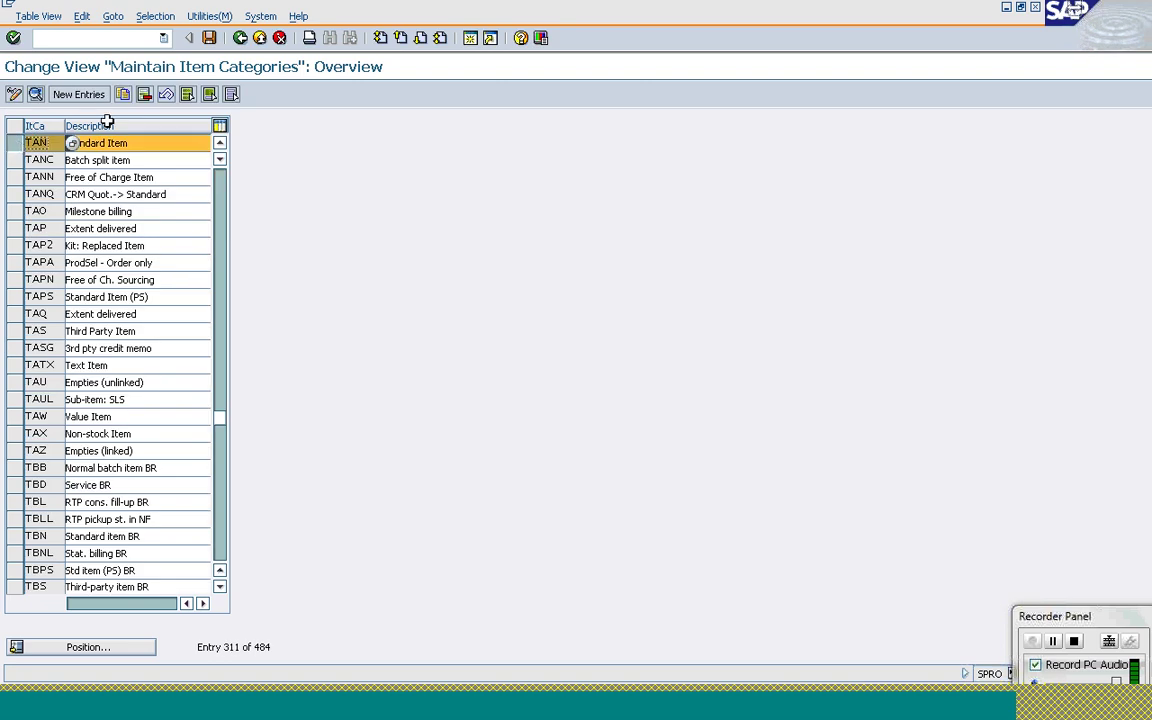
pyautogui.click(123, 95)
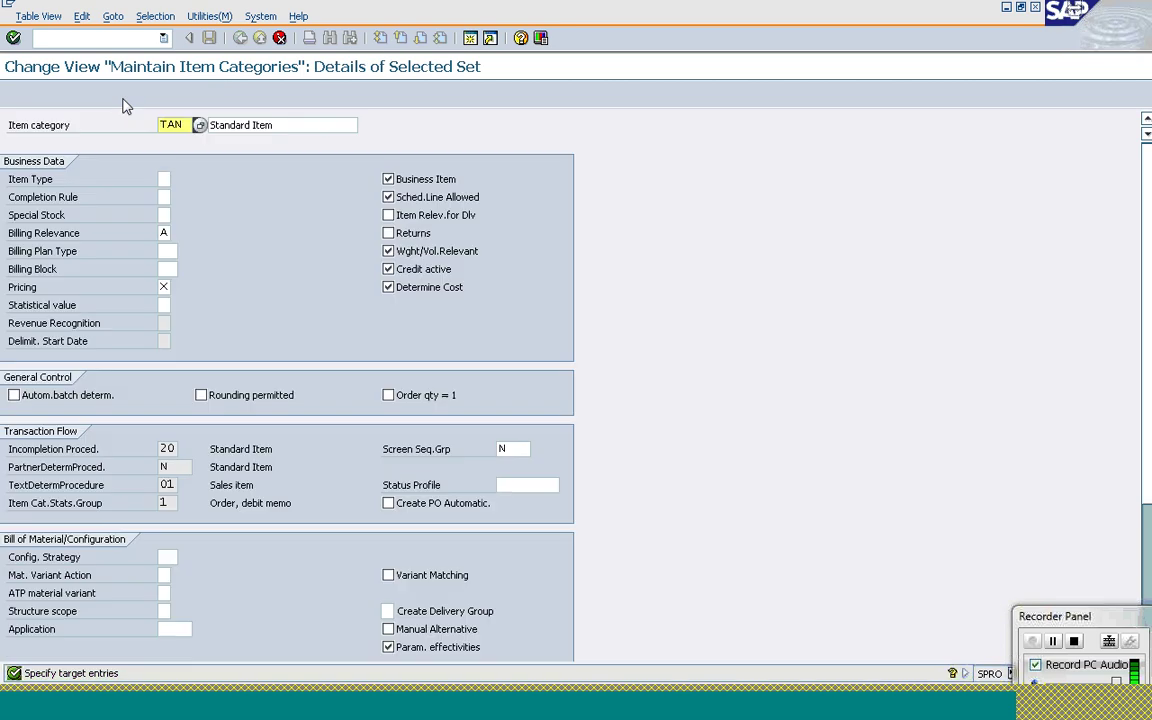
pyautogui.write('Z')
pyautogui.press('Delete')
pyautogui.write('ST')
# Extend the ZSTN description "Standard Item" with an opening bracket and the owner's name
pyautogui.press('Tab')
pyautogui.press('Right')
pyautogui.press('Right')
pyautogui.press('Right')
pyautogui.press('Right')
pyautogui.press('Right')
pyautogui.press('Right')
pyautogui.press('Right')
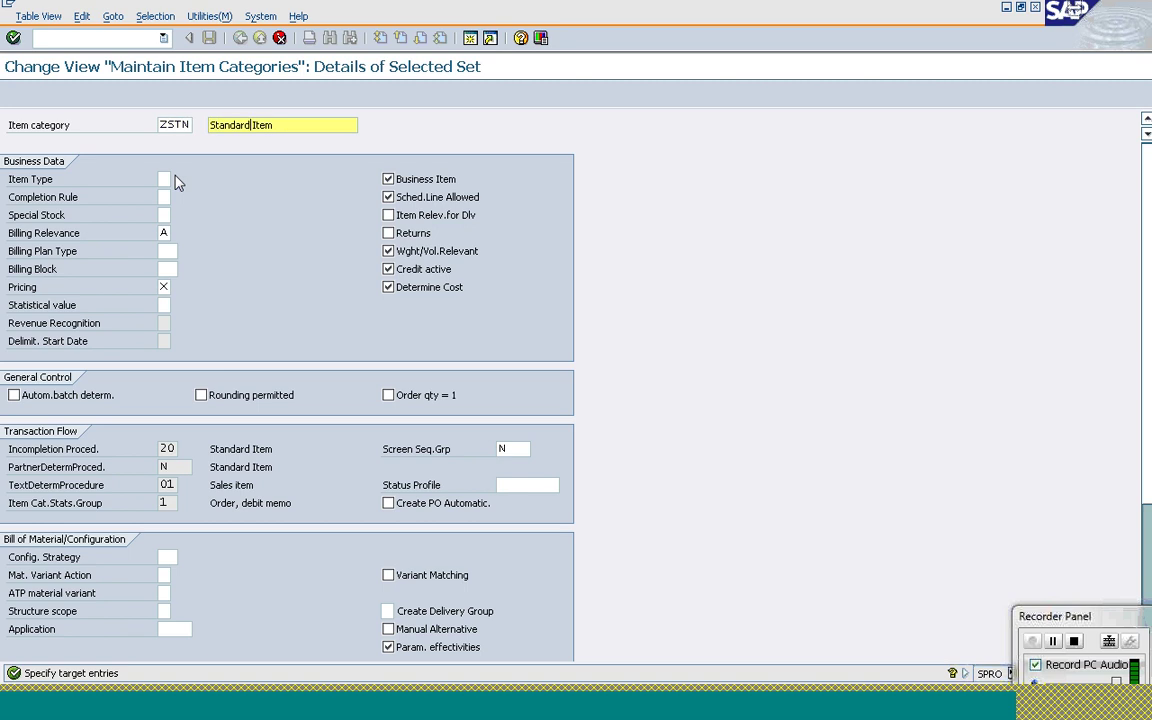
pyautogui.press('Right')
pyautogui.press('Right')
pyautogui.press('Right')
pyautogui.press('Right')
pyautogui.press('Right')
pyautogui.write('(Siris')
# Set pricing of ZSTN to X, Pricing standard, and turn off Credit active
pyautogui.click(166, 287)
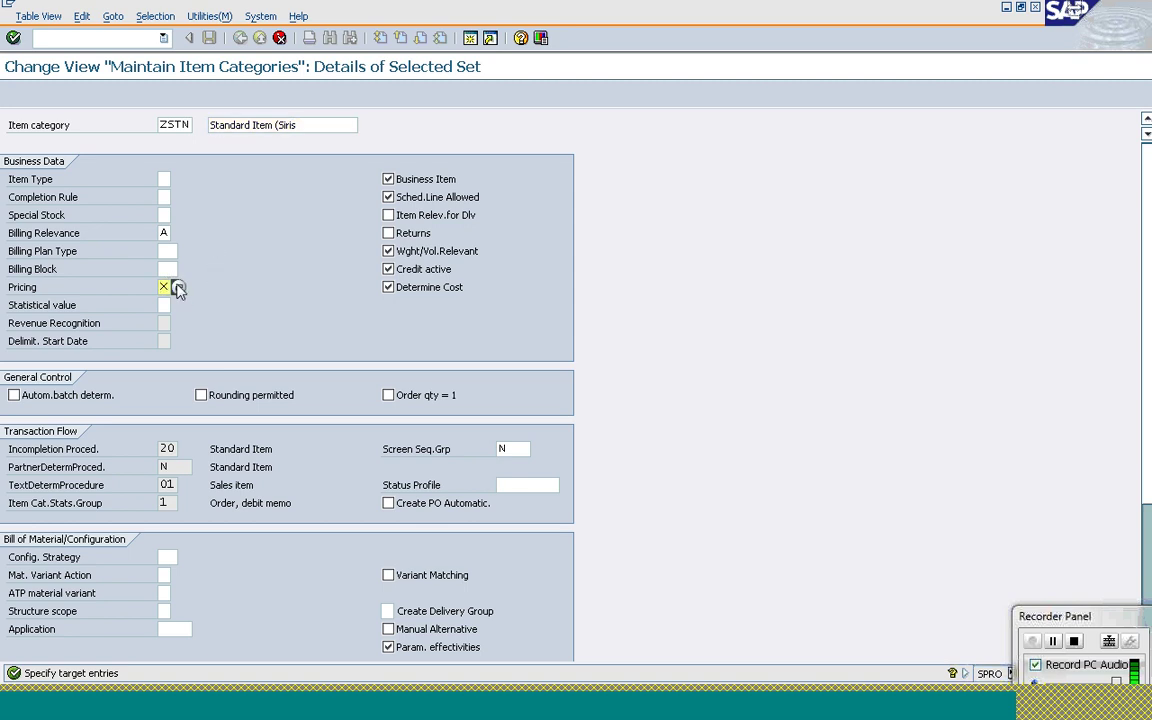
pyautogui.click(178, 288)
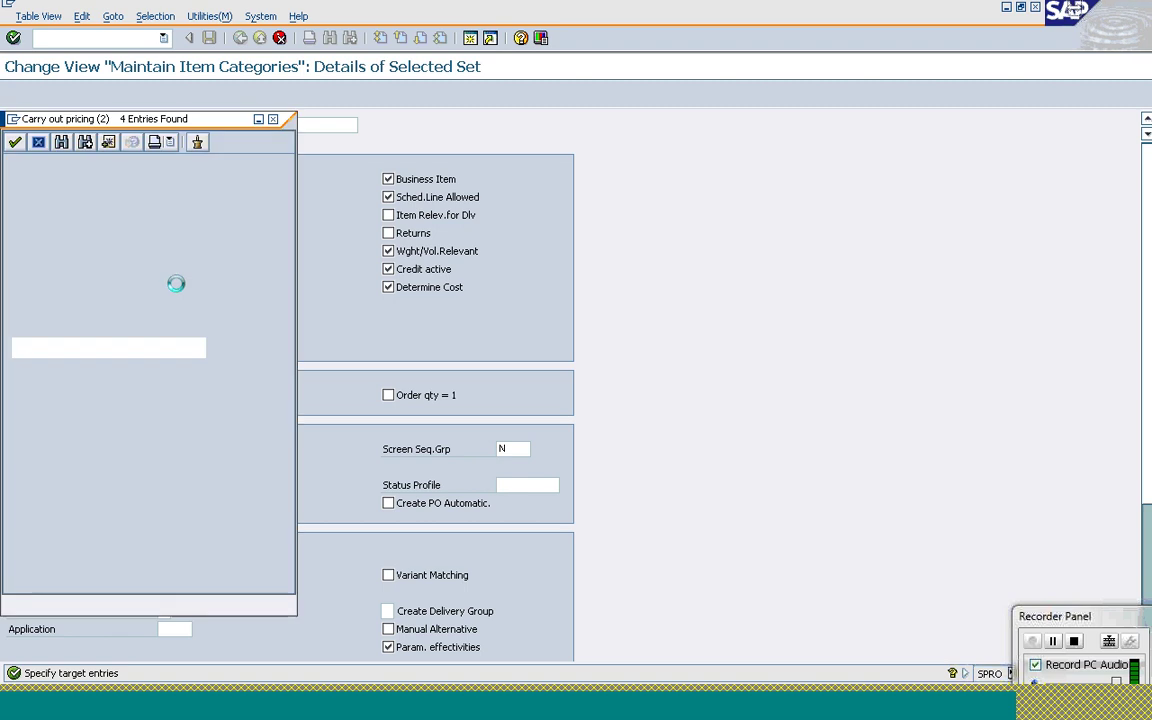
pyautogui.doubleClick(55, 199)
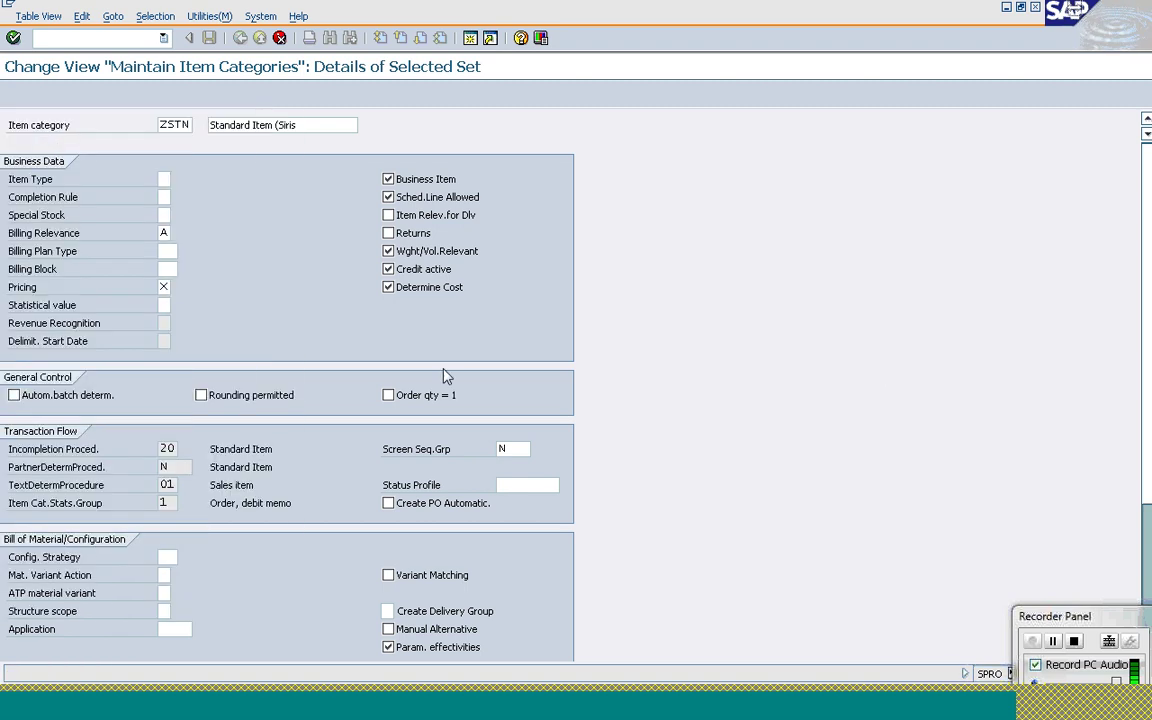
pyautogui.scroll(-1, 1035, 240)
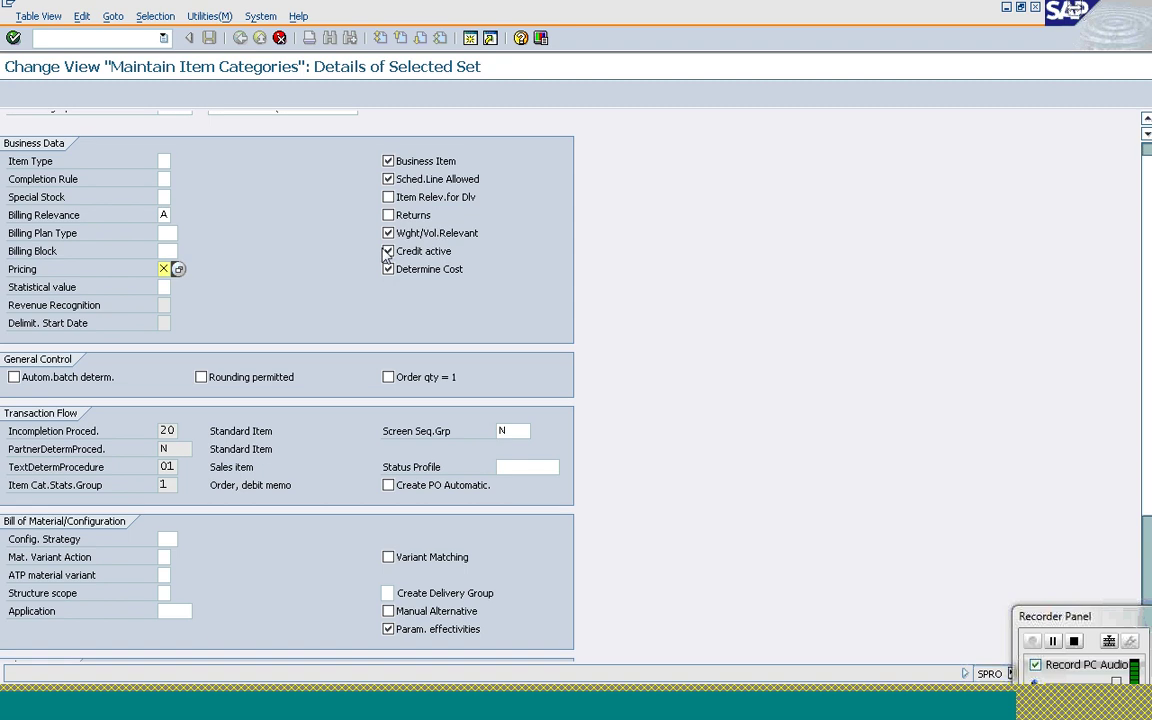
pyautogui.press('Return')
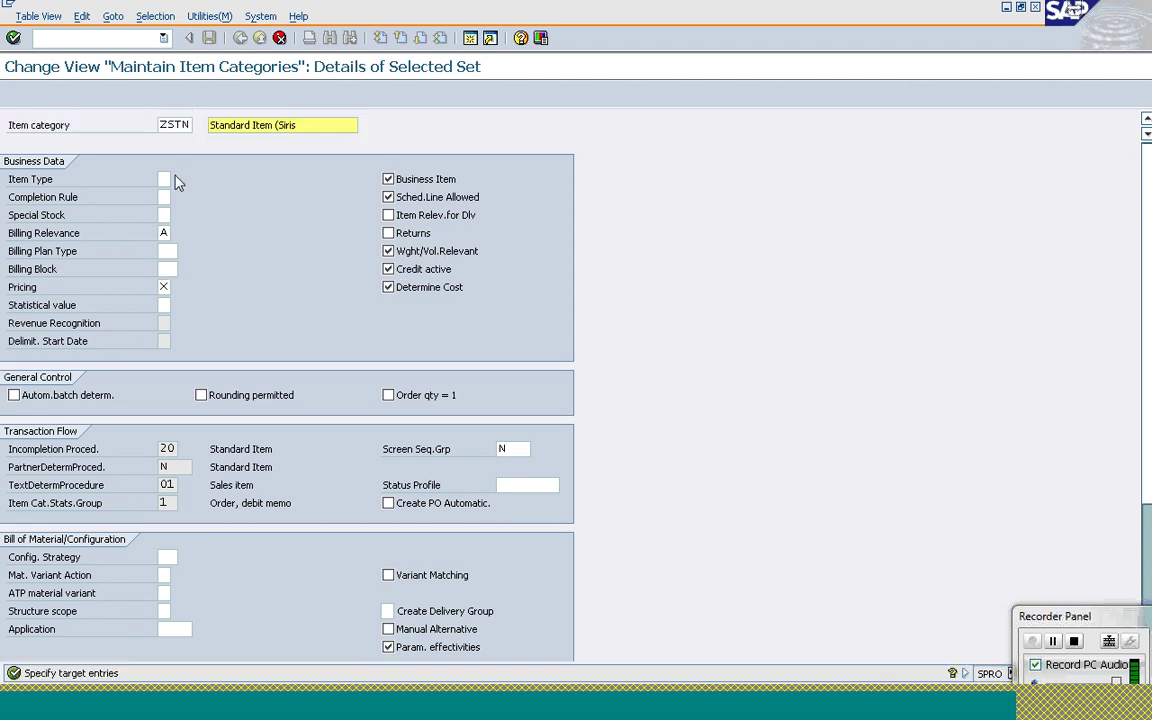
pyautogui.scroll(-1, 175, 182)
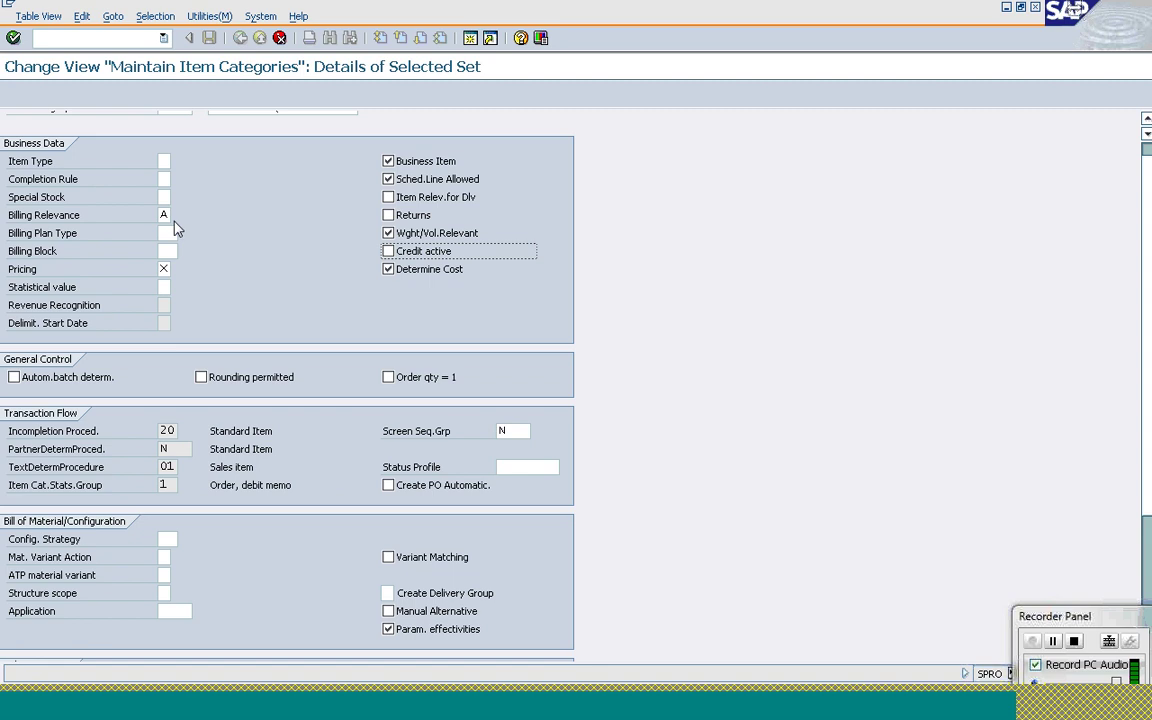
# Examine the billing relevance options available for ZSTN and close the list without choosing one
pyautogui.click(165, 215)
pyautogui.click(178, 216)
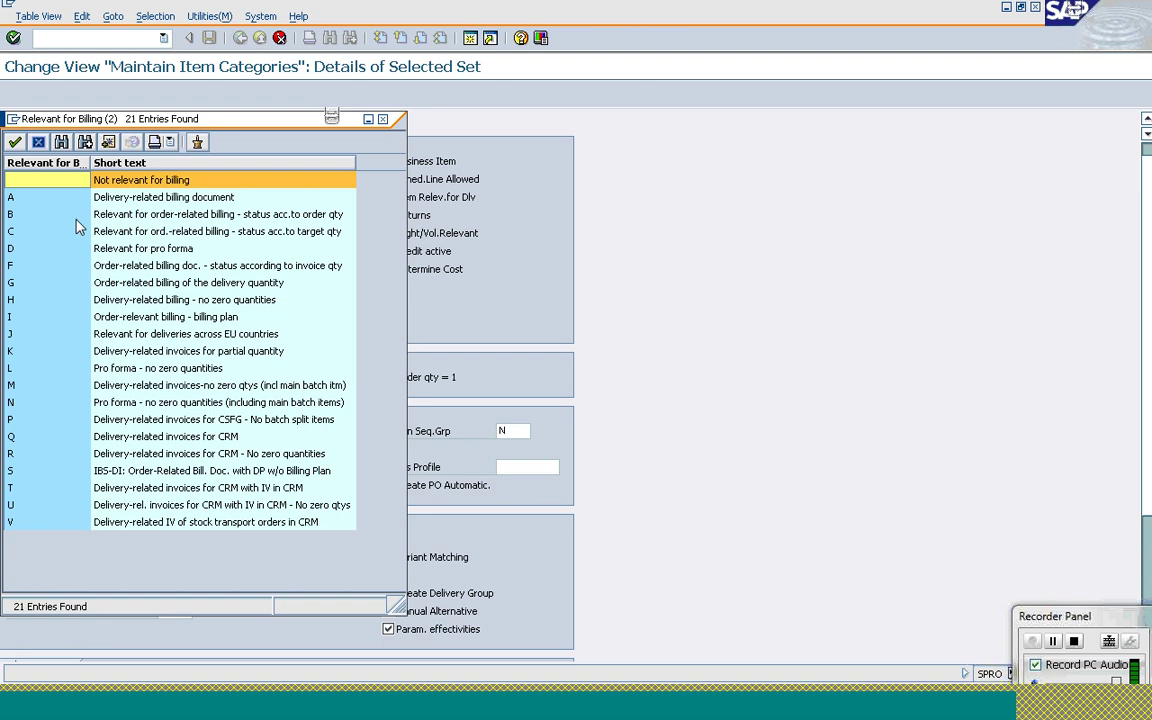
pyautogui.click(38, 142)
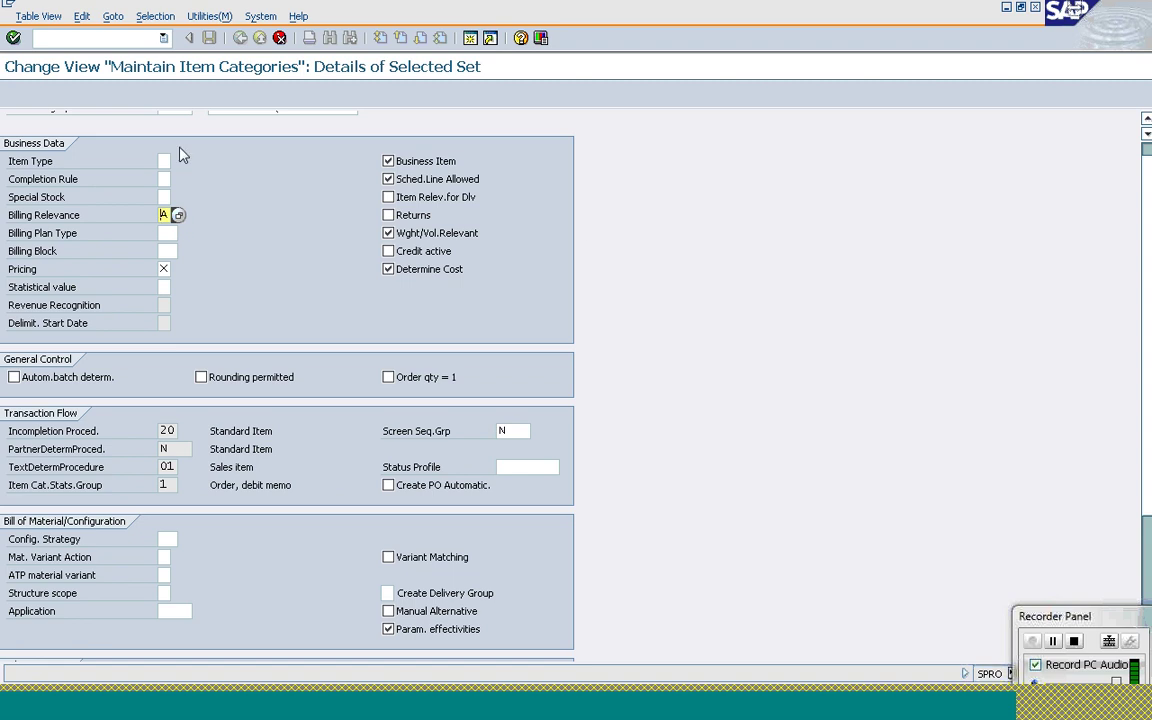
pyautogui.click(175, 226)
pyautogui.click(175, 222)
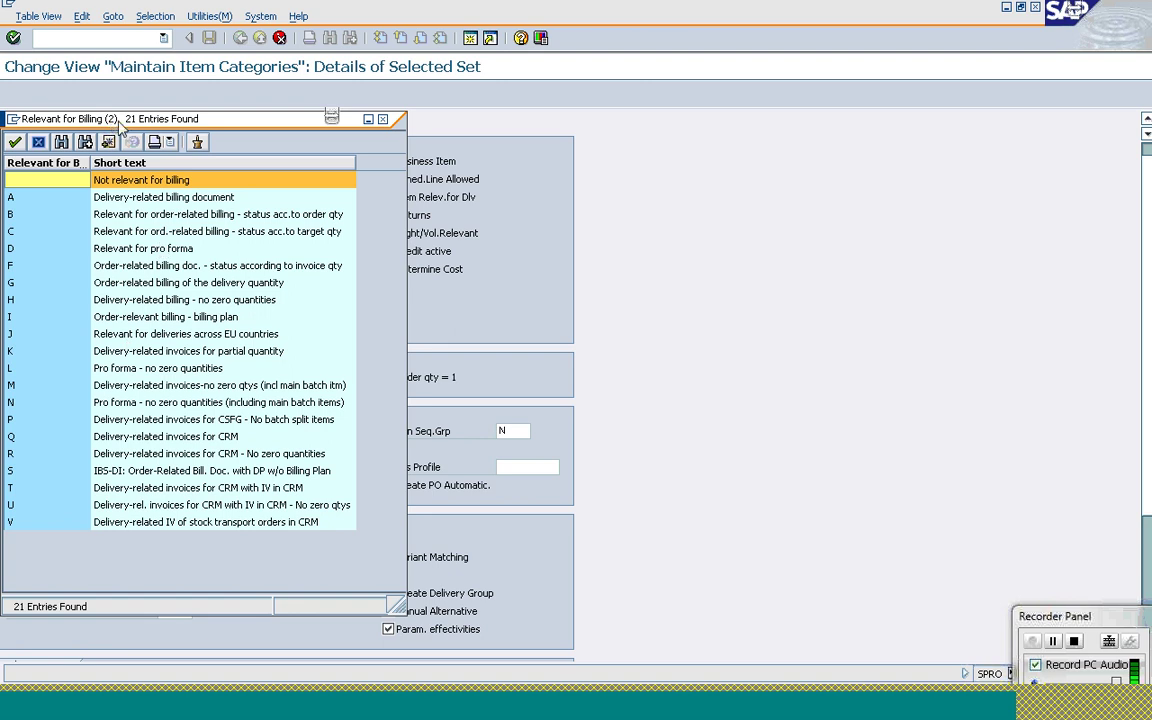
pyautogui.moveTo(112, 120); pyautogui.dragTo(411, 114)
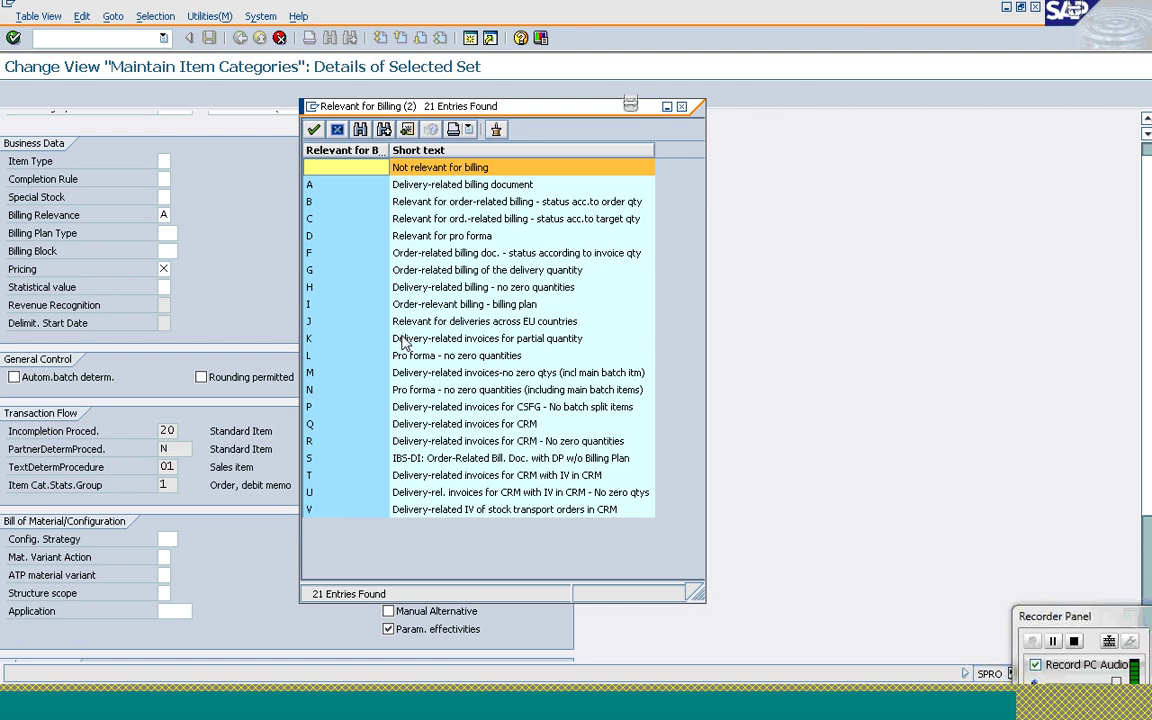
pyautogui.click(338, 130)
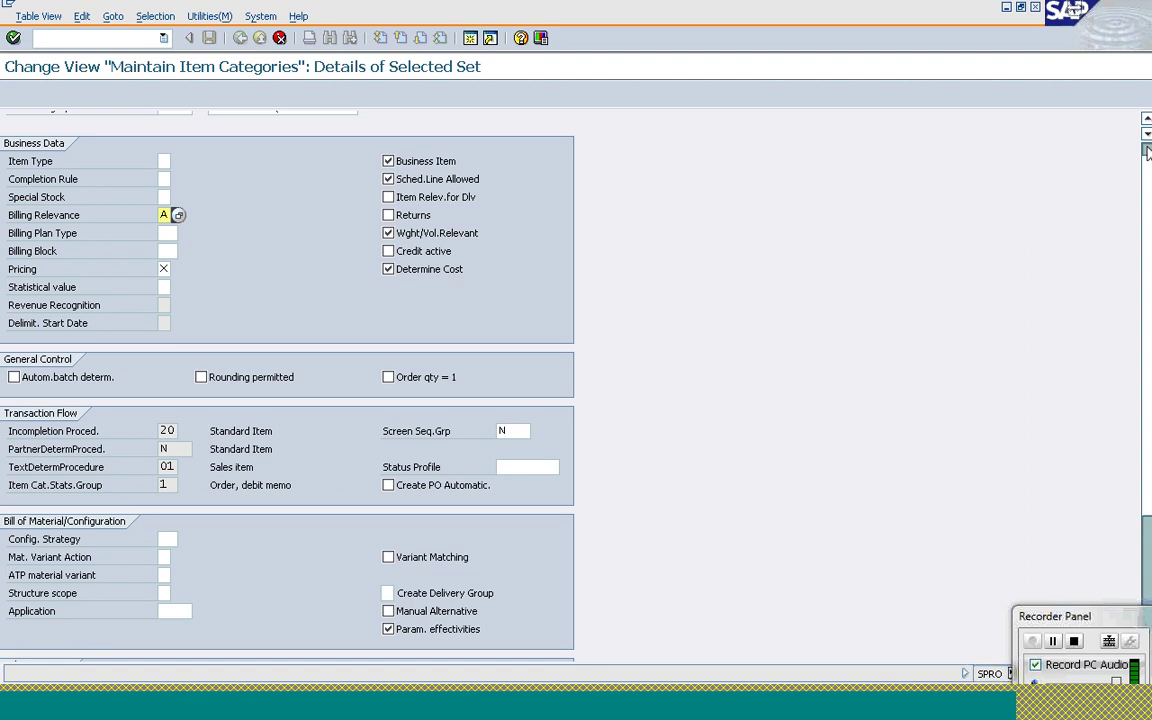
# Confirm the ZSTN copy and mark the entry as relevant for copying control
pyautogui.scroll(1, 1147, 150)
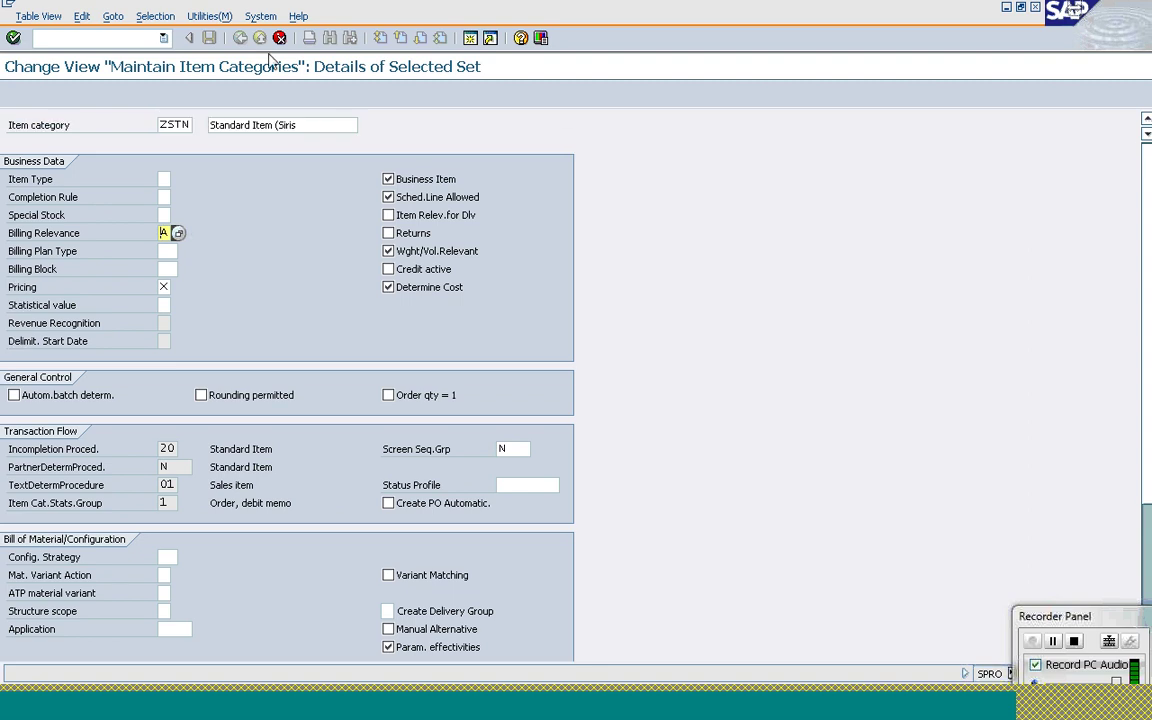
pyautogui.hotkey('ctrl', 's')
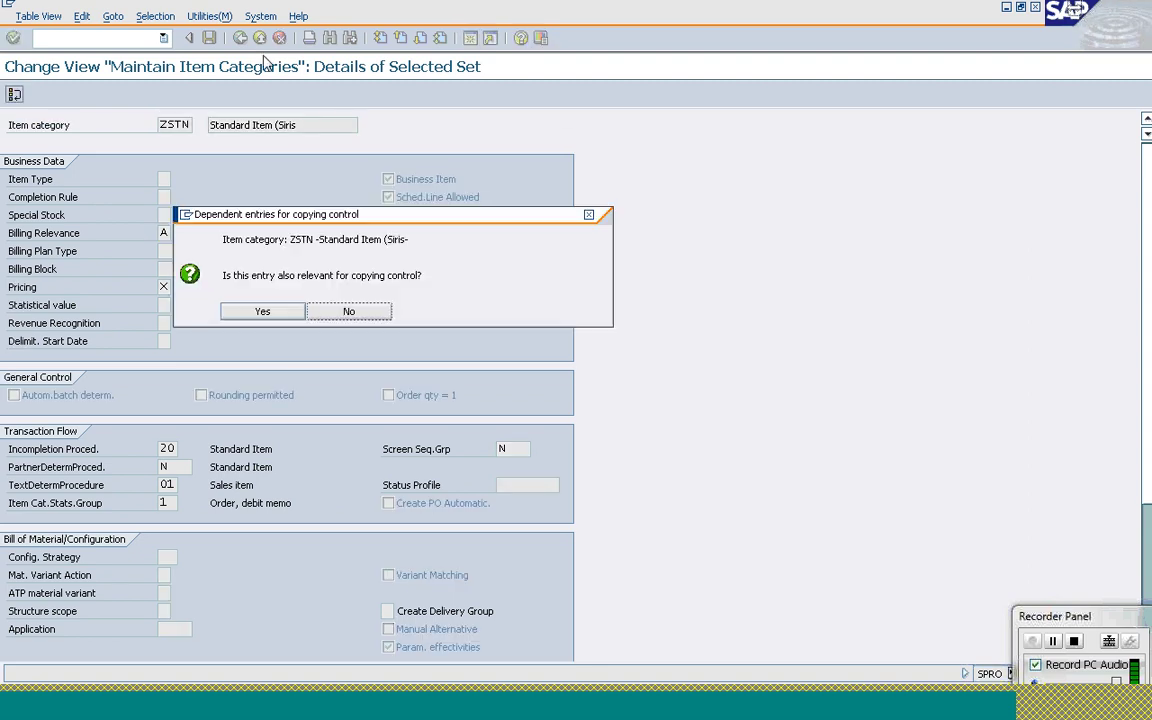
pyautogui.click(262, 312)
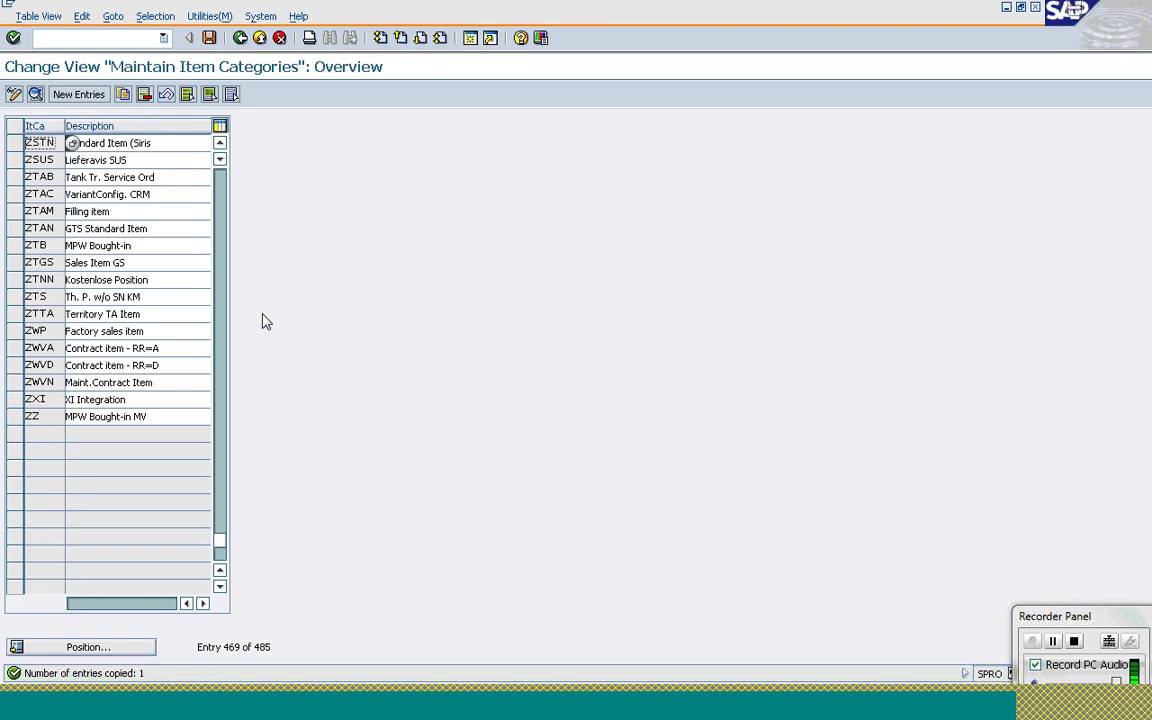
pyautogui.click(15, 147)
pyautogui.click(15, 147)
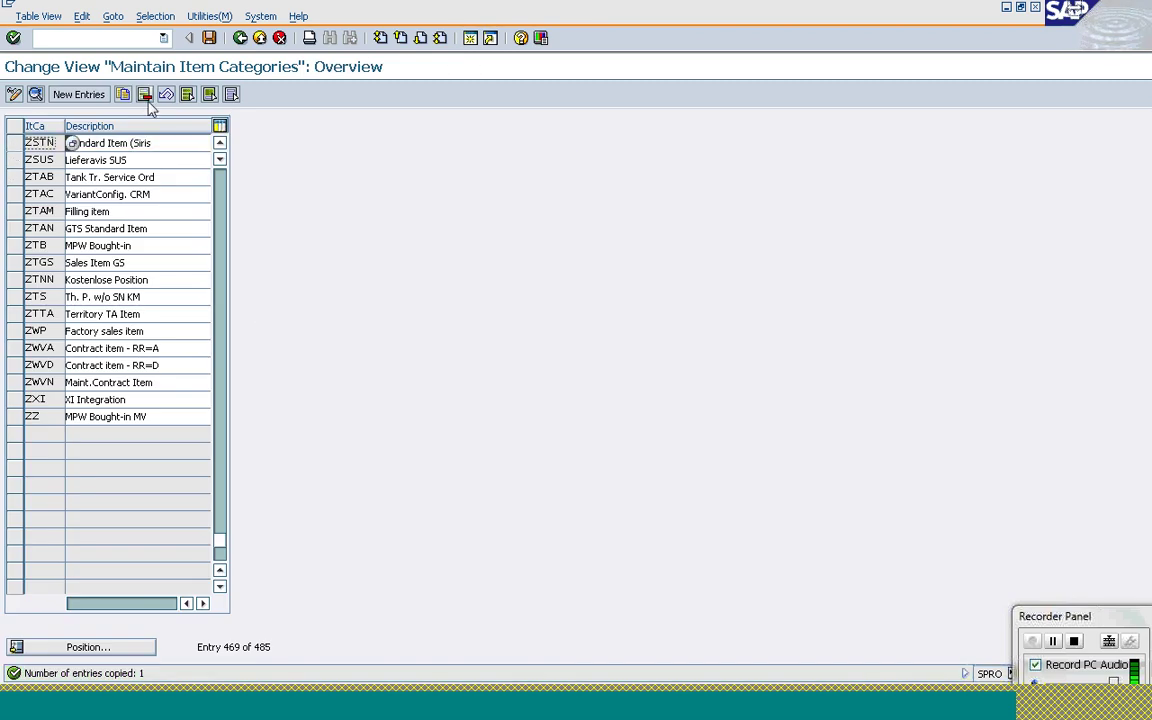
# Open a copy of item category TANN and examine its pricing options without choosing one
pyautogui.click(118, 648)
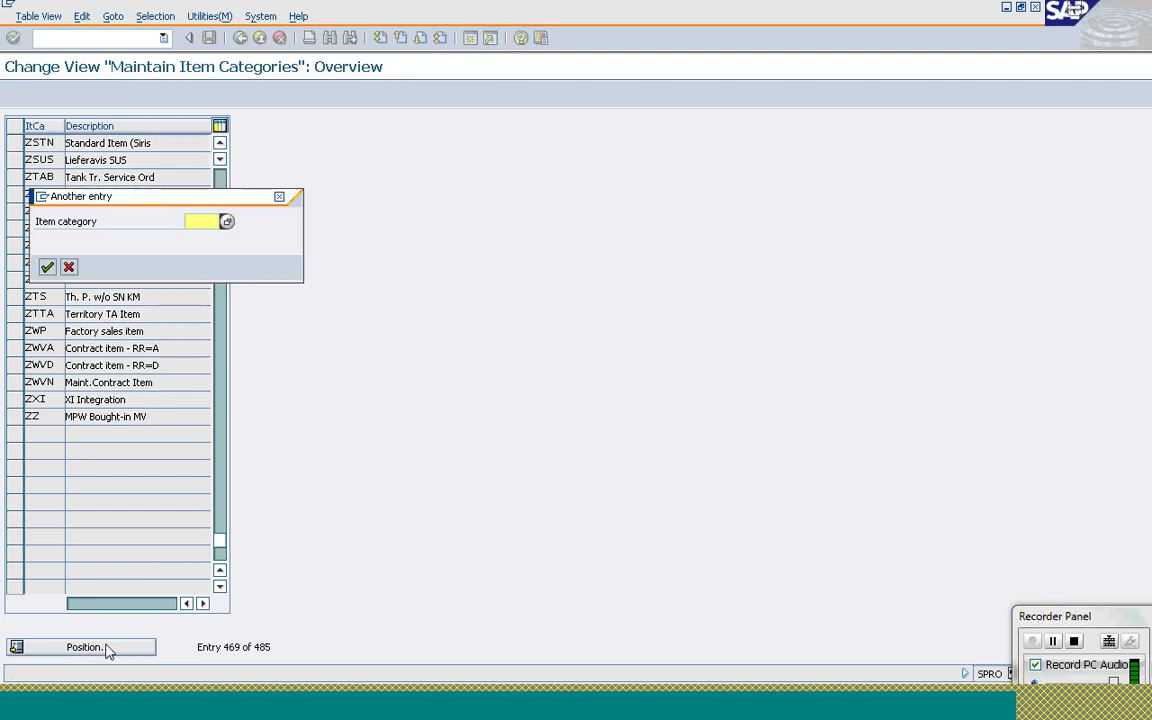
pyautogui.write('TANN')
pyautogui.press('Return')
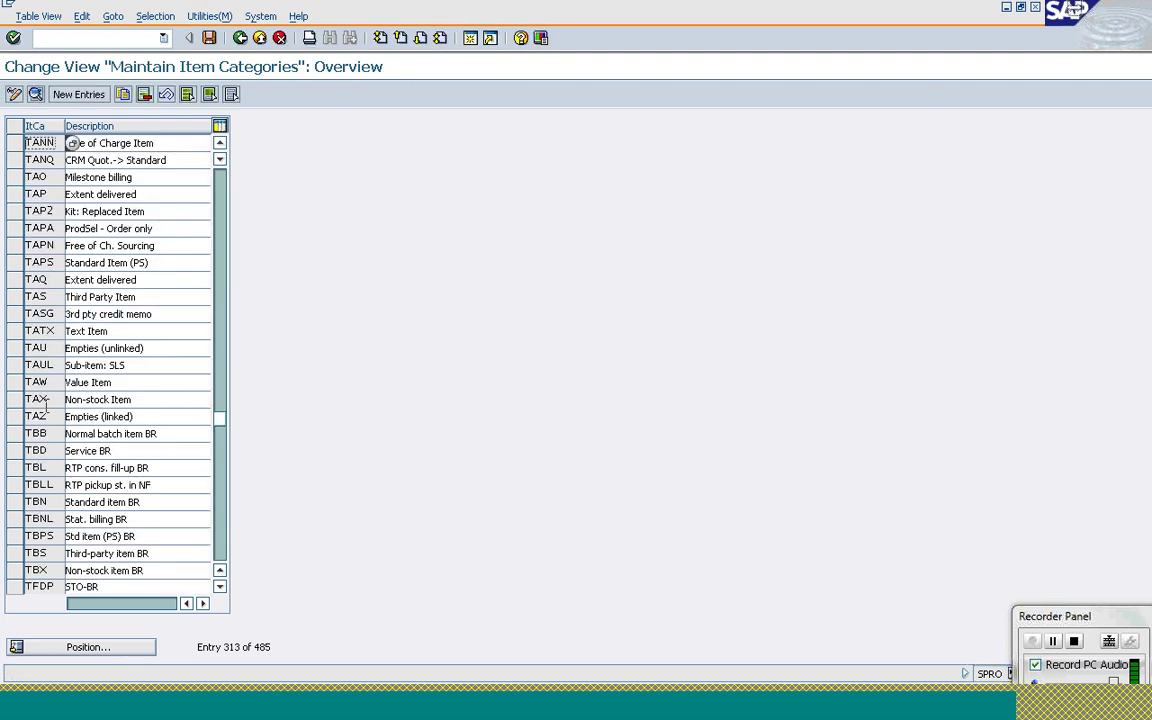
pyautogui.click(16, 141)
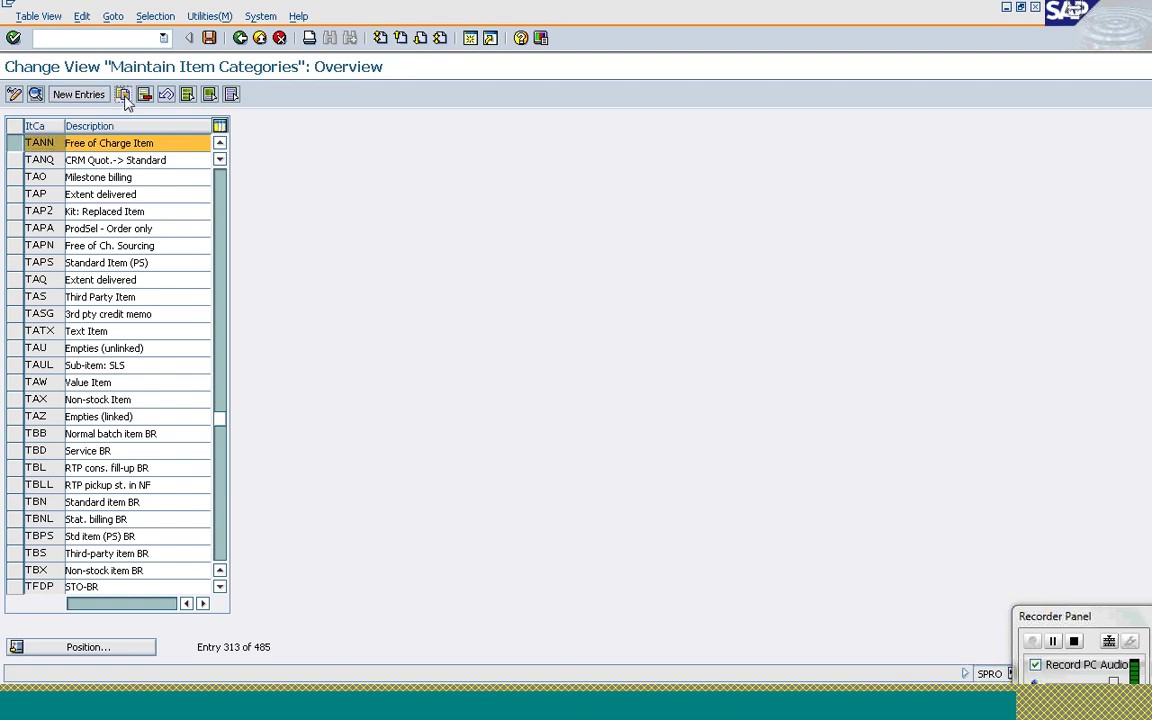
pyautogui.click(122, 94)
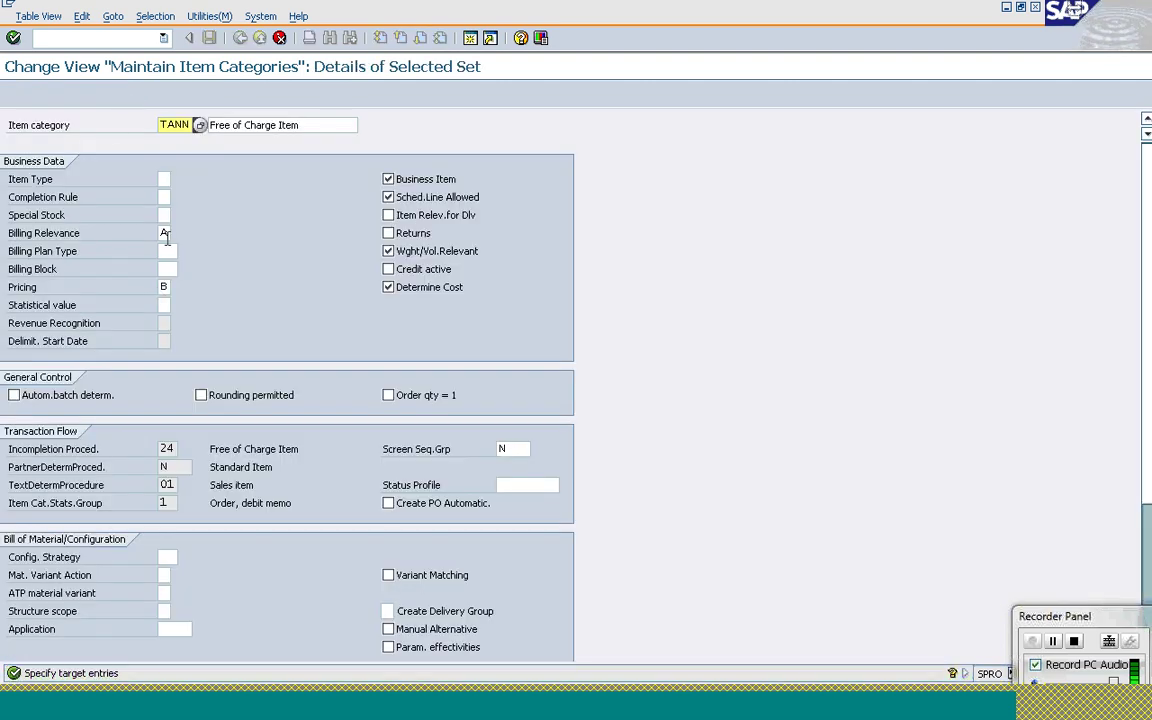
pyautogui.click(164, 287)
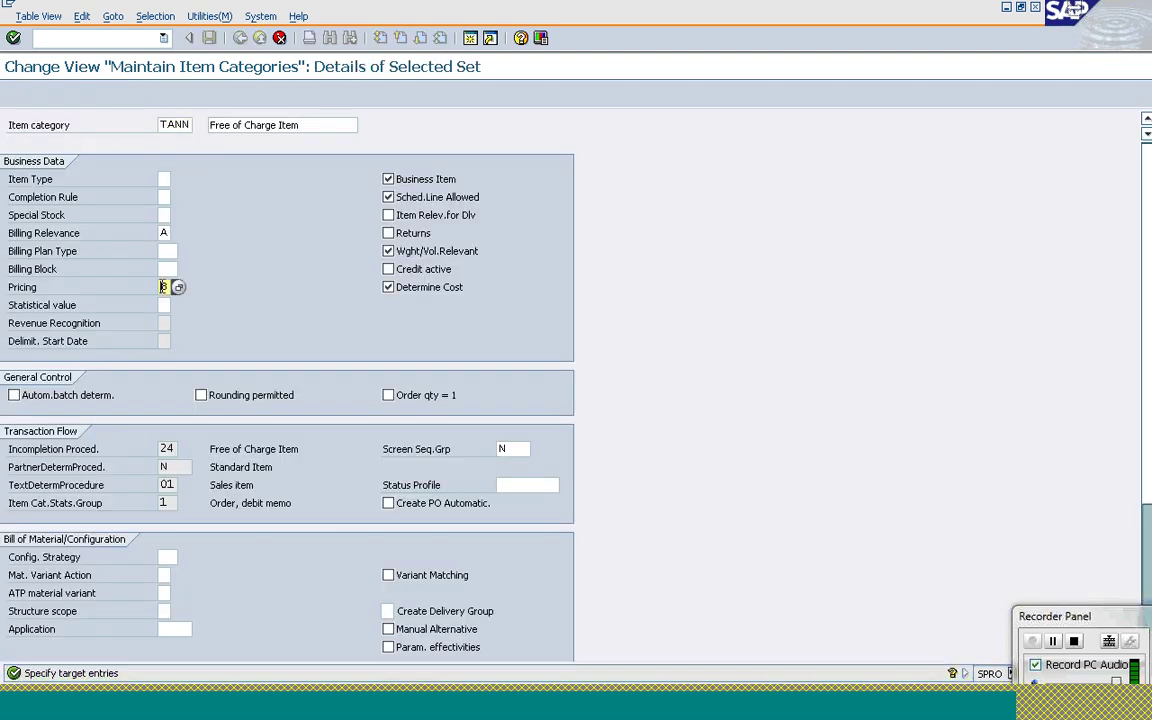
pyautogui.click(179, 287)
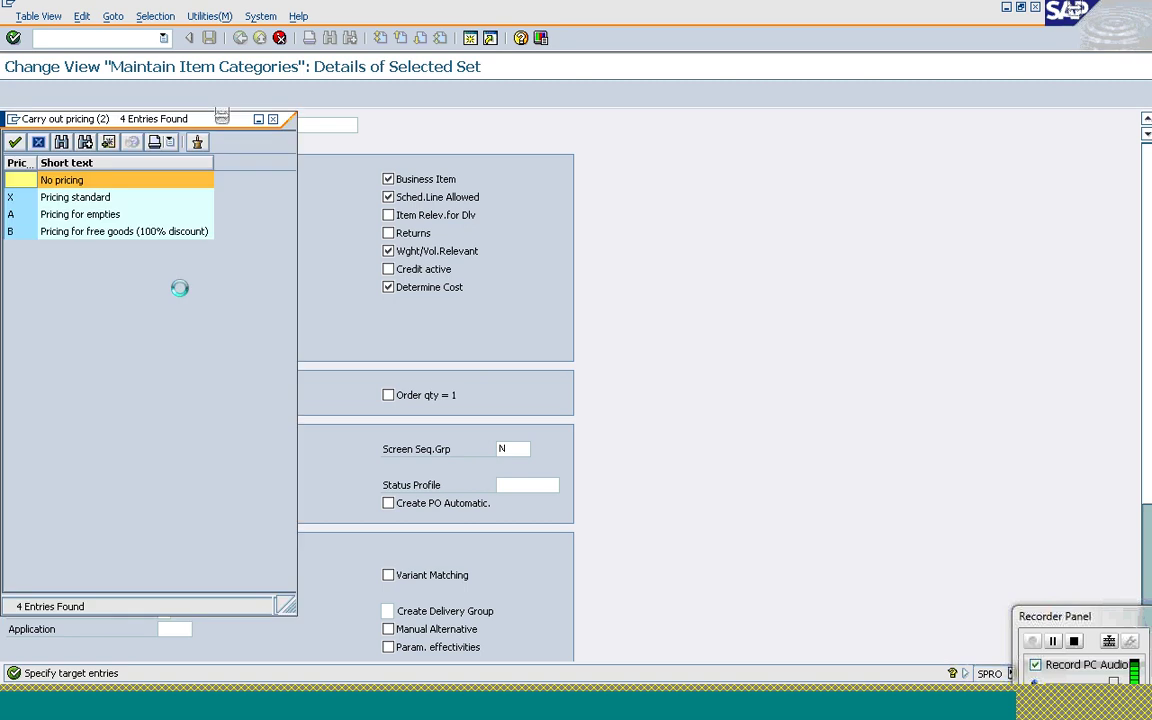
pyautogui.click(109, 237)
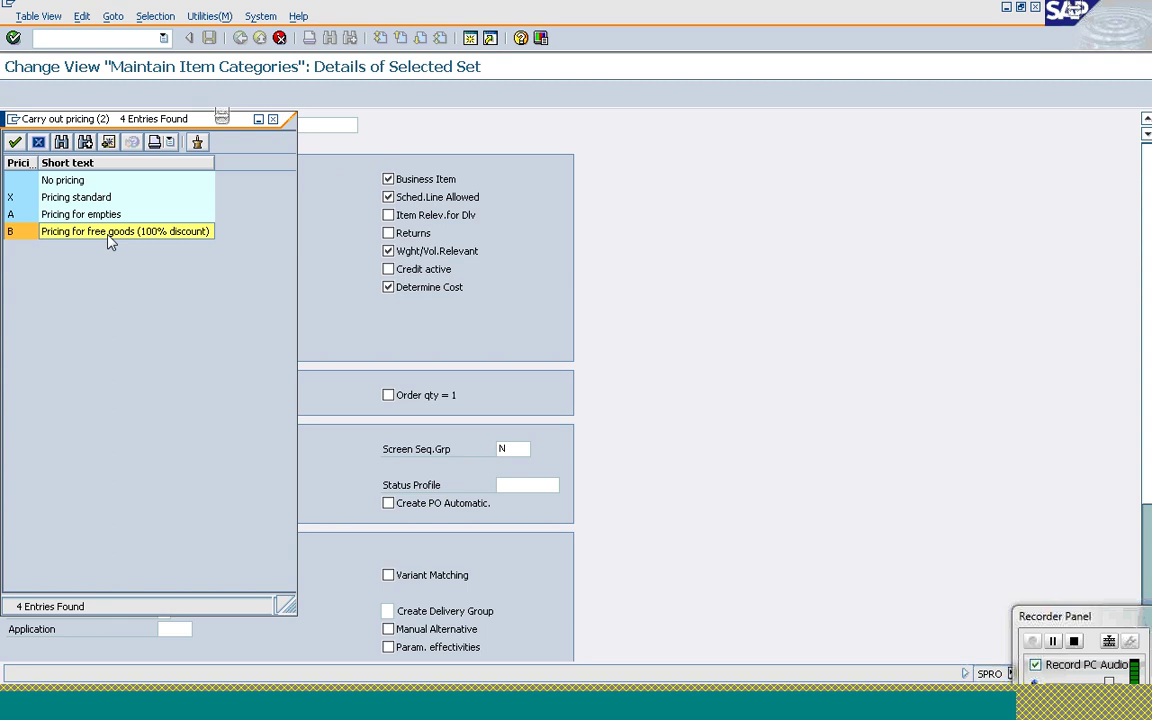
pyautogui.click(72, 184)
pyautogui.press('Escape')
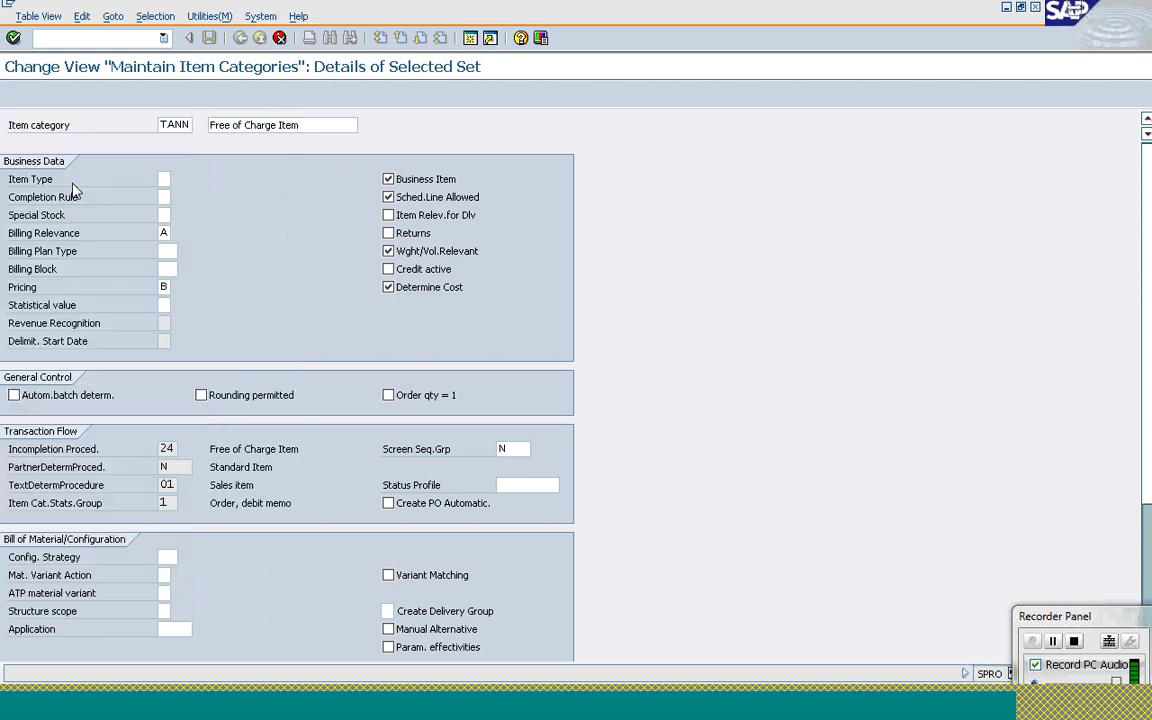
# Clear the pricing value of the TANN copy, and cancel the copy, discarding its changes
pyautogui.press('Delete')
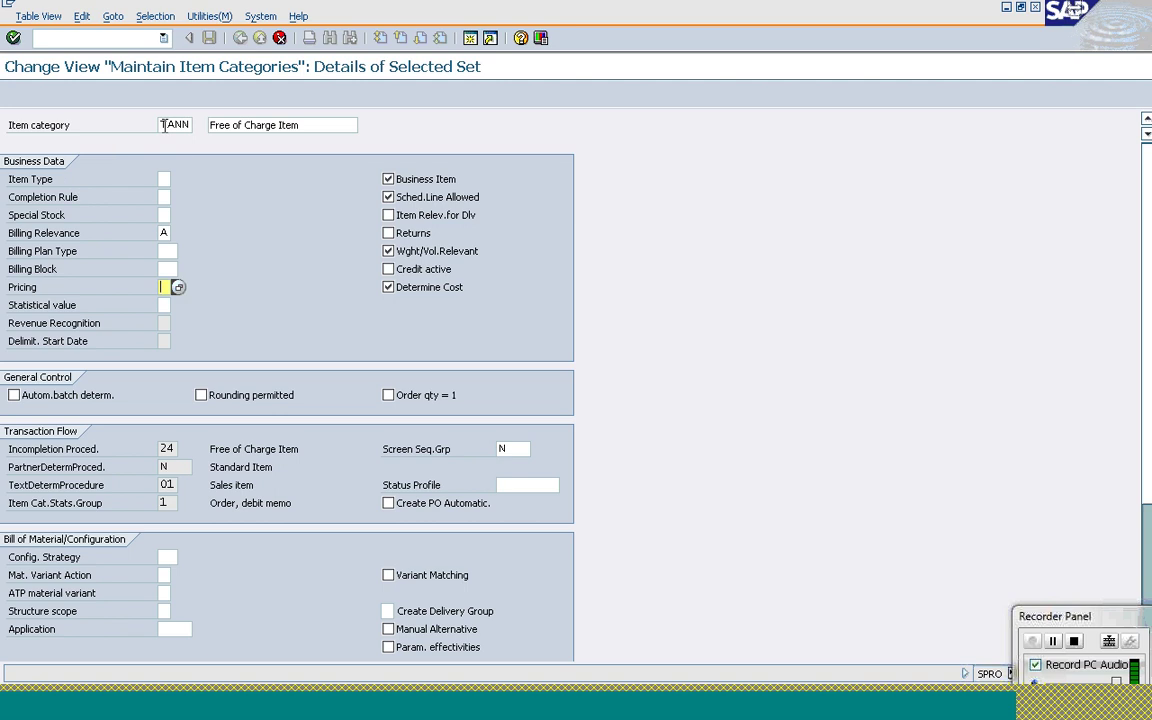
pyautogui.click(279, 37)
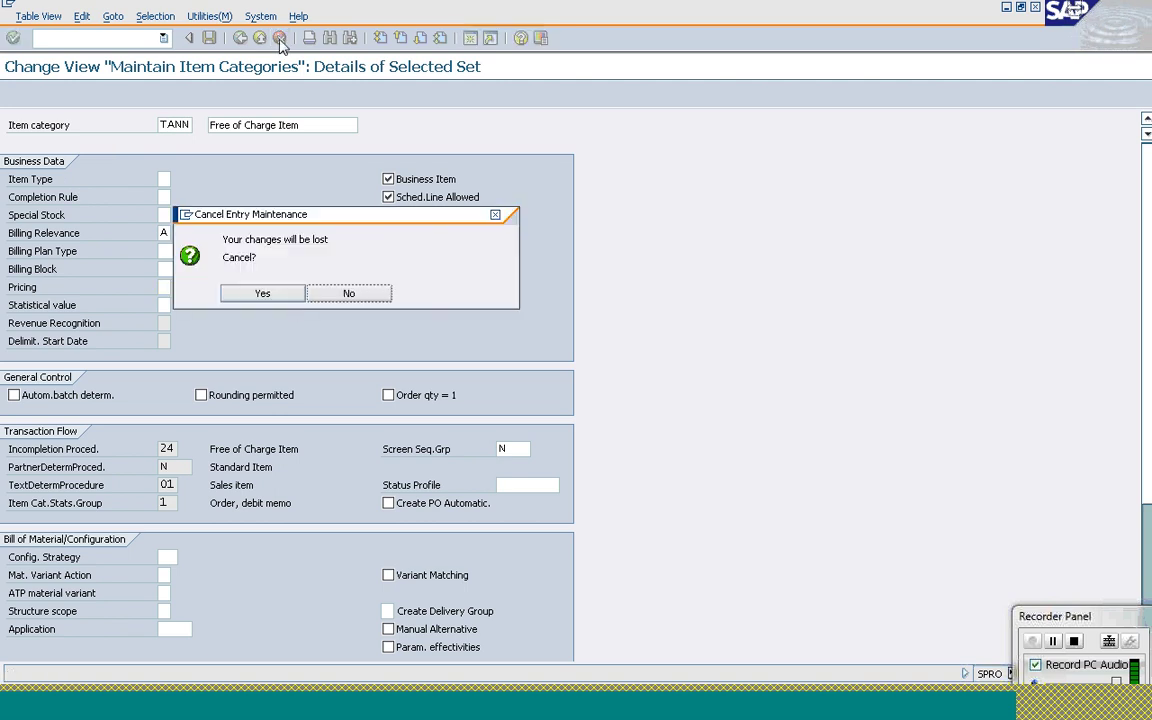
pyautogui.click(272, 294)
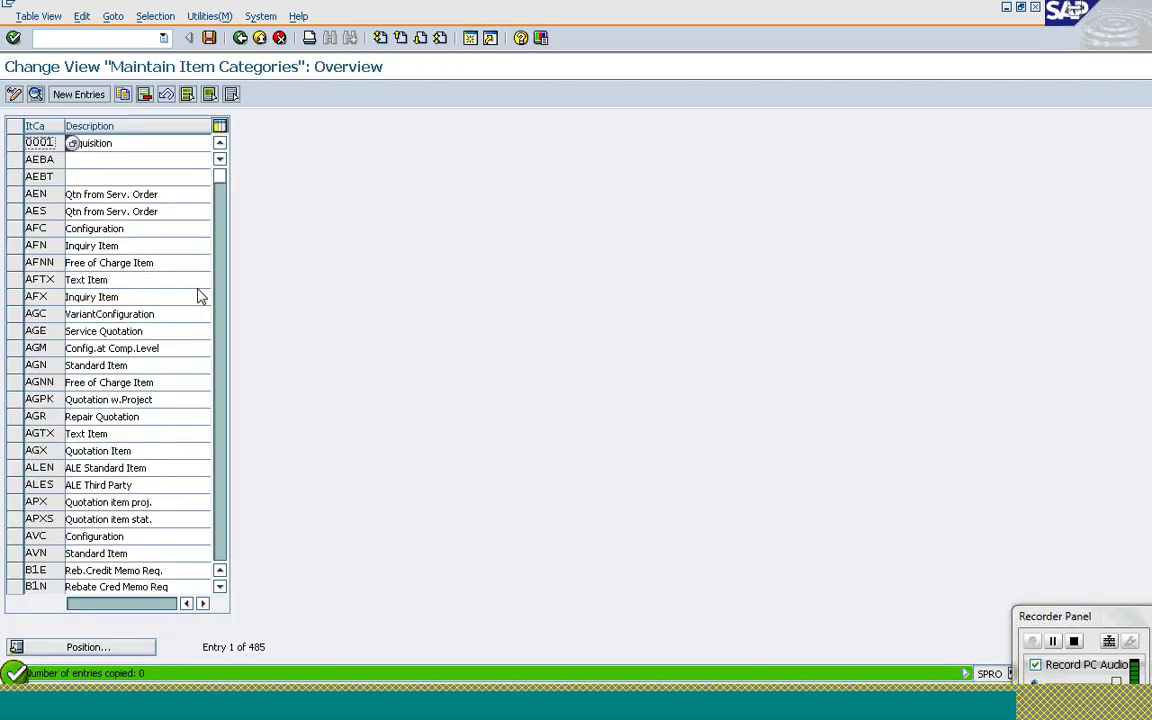
# Locate item category TANN and start a copy of it under the key ZTNN
pyautogui.click(86, 648)
pyautogui.write('tann')
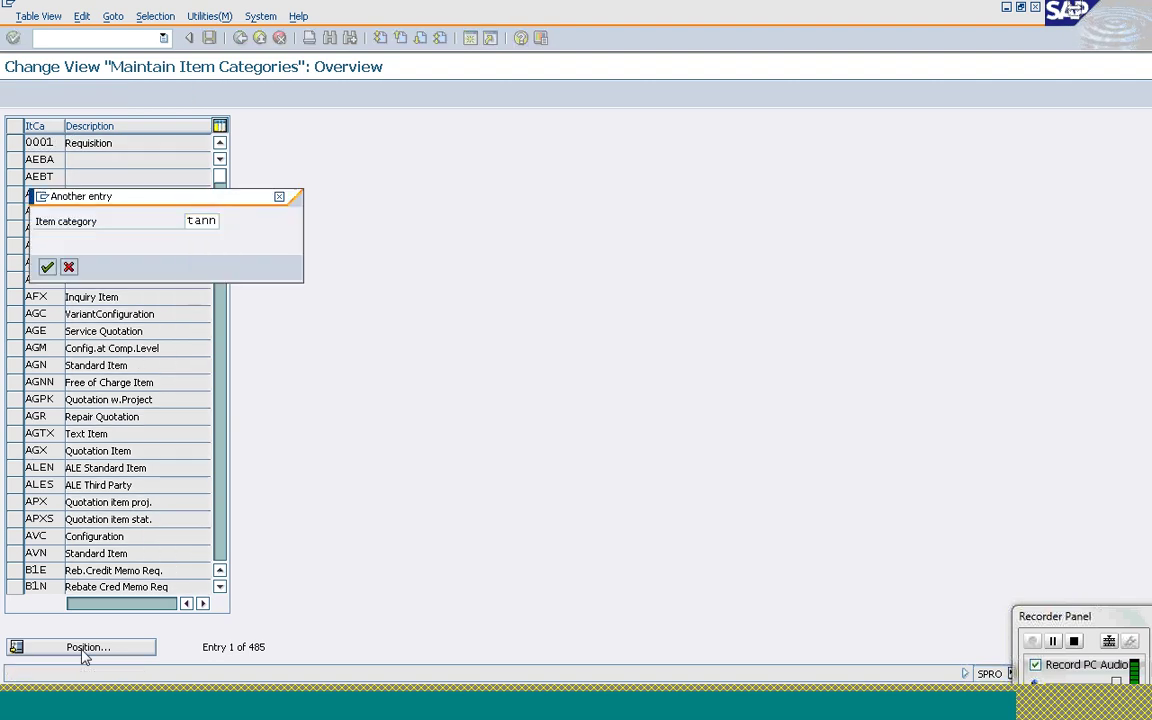
pyautogui.press('Return')
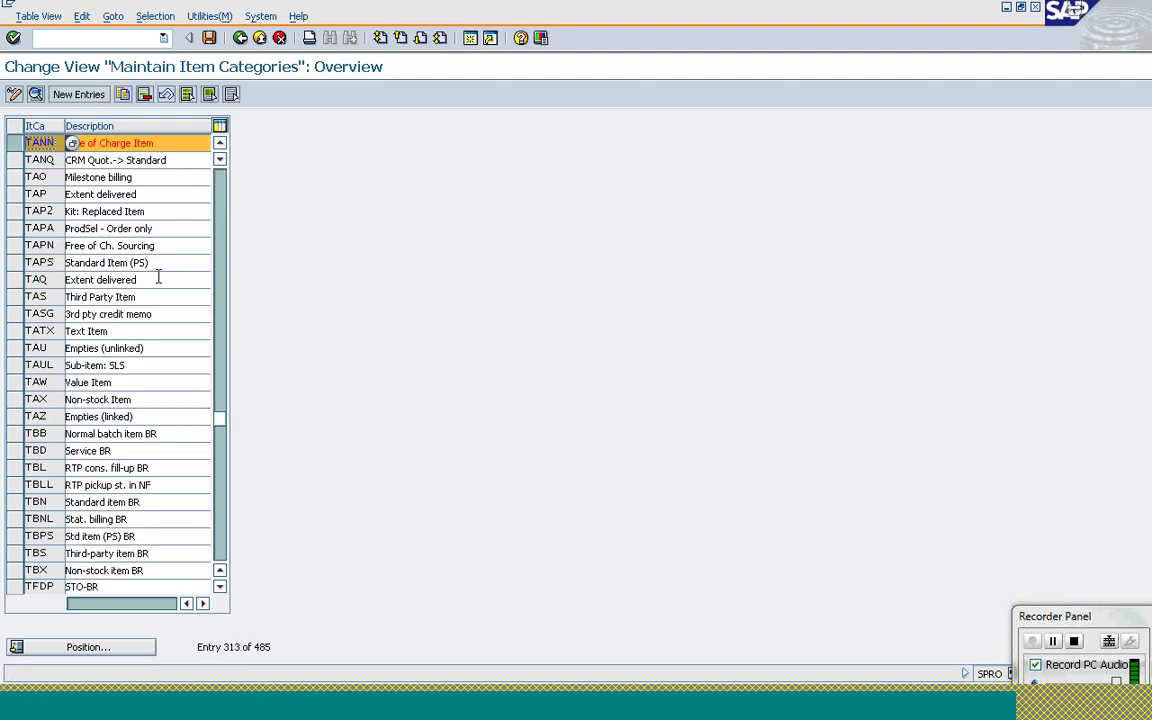
pyautogui.click(123, 94)
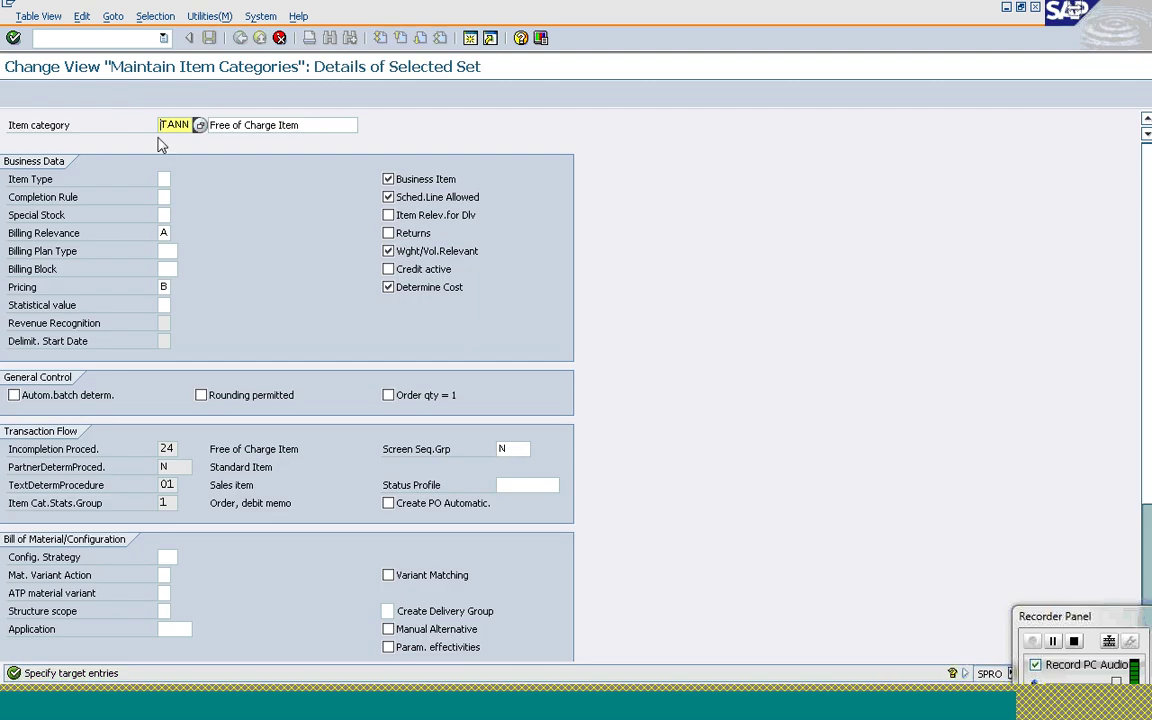
pyautogui.write('ZT')
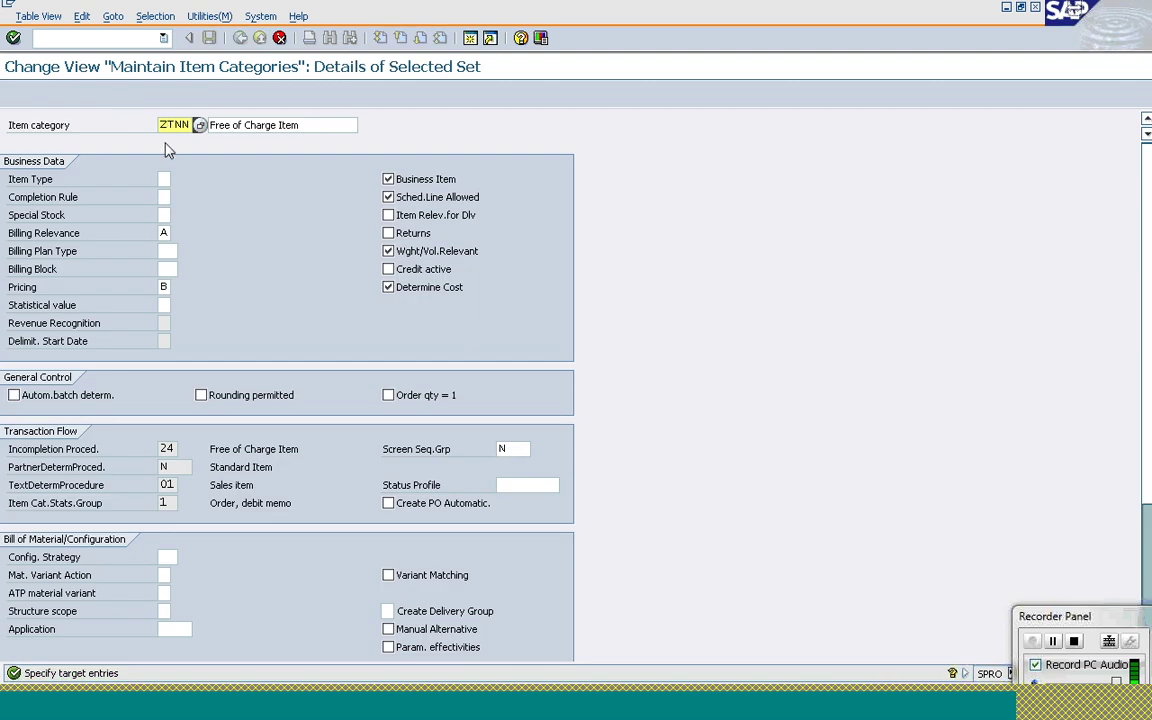
pyautogui.press('Tab')
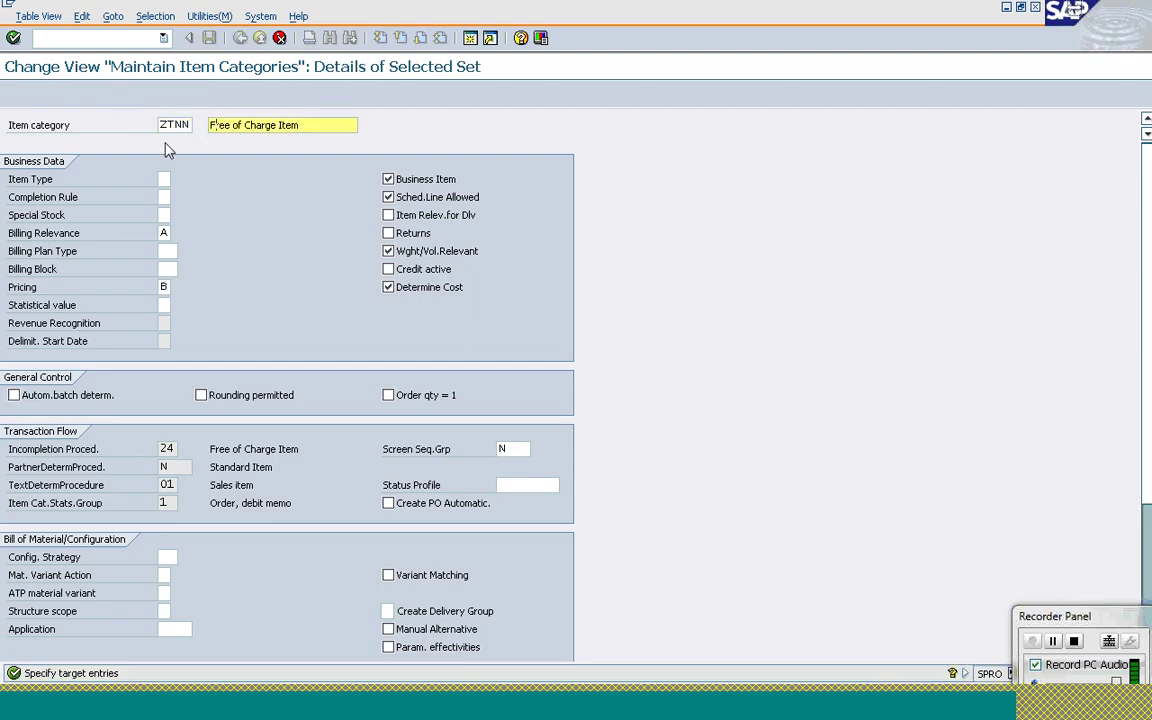
# Change the copy's description to "Free Item" followed by the person's first name in parentheses, and confirm the entry
pyautogui.press('Left')
pyautogui.press('Left')
pyautogui.press('Delete')
pyautogui.press('Delete')
pyautogui.press('Delete')
pyautogui.press('Delete')
pyautogui.press('Delete')
pyautogui.press('Delete')
pyautogui.press('Delete')
pyautogui.press('Delete')
pyautogui.press('Delete')
pyautogui.press('Delete')
pyautogui.press('End')
pyautogui.write('(Sirisha)')
pyautogui.press('Return')
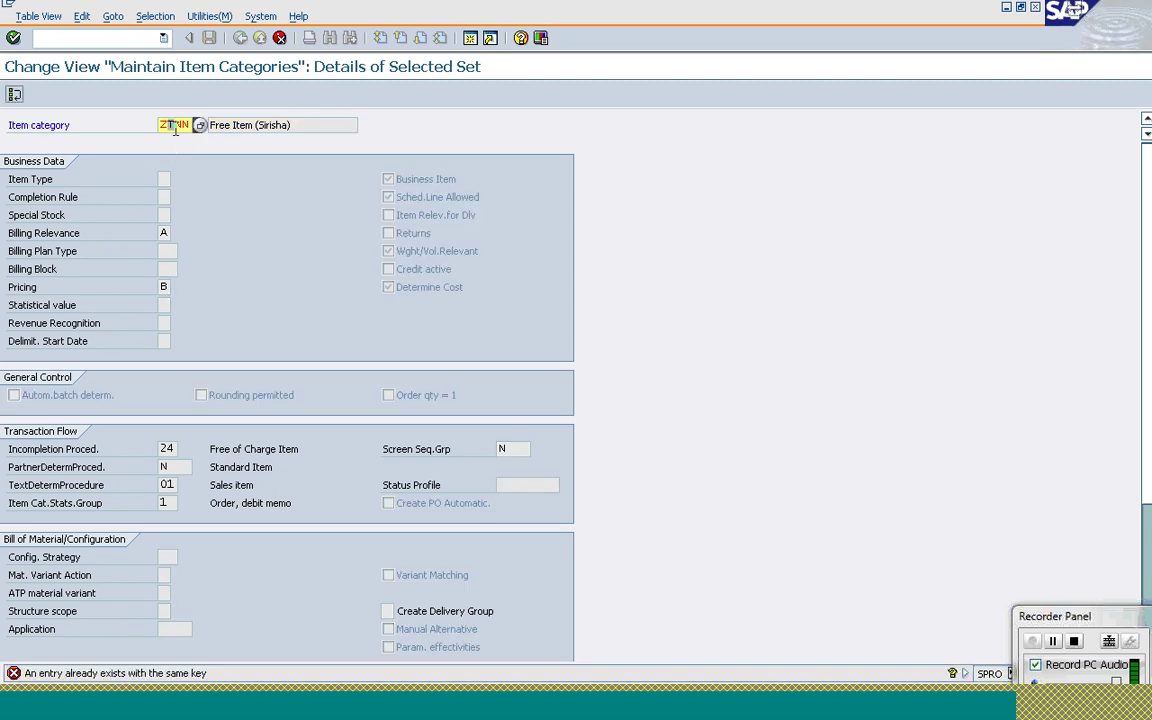
# Change the copy's item category key to ZSFR and mark the entry as relevant for copying control
pyautogui.click(175, 126)
pyautogui.write('SFR')
pyautogui.press('Return')
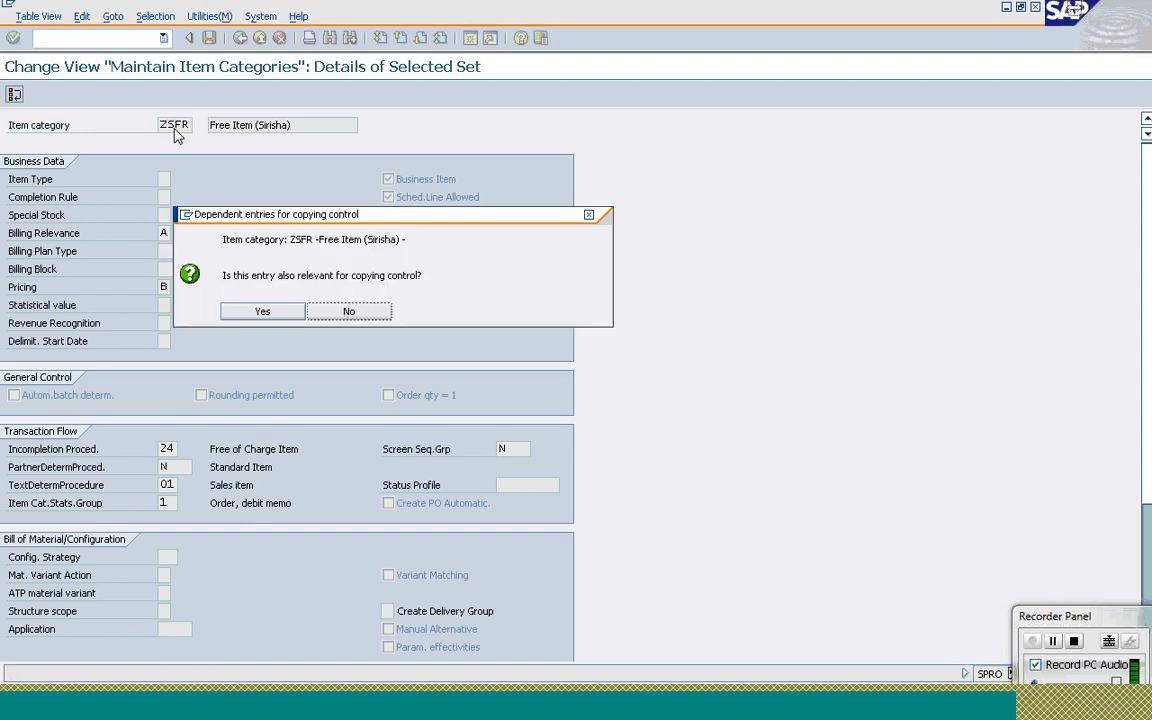
pyautogui.click(259, 316)
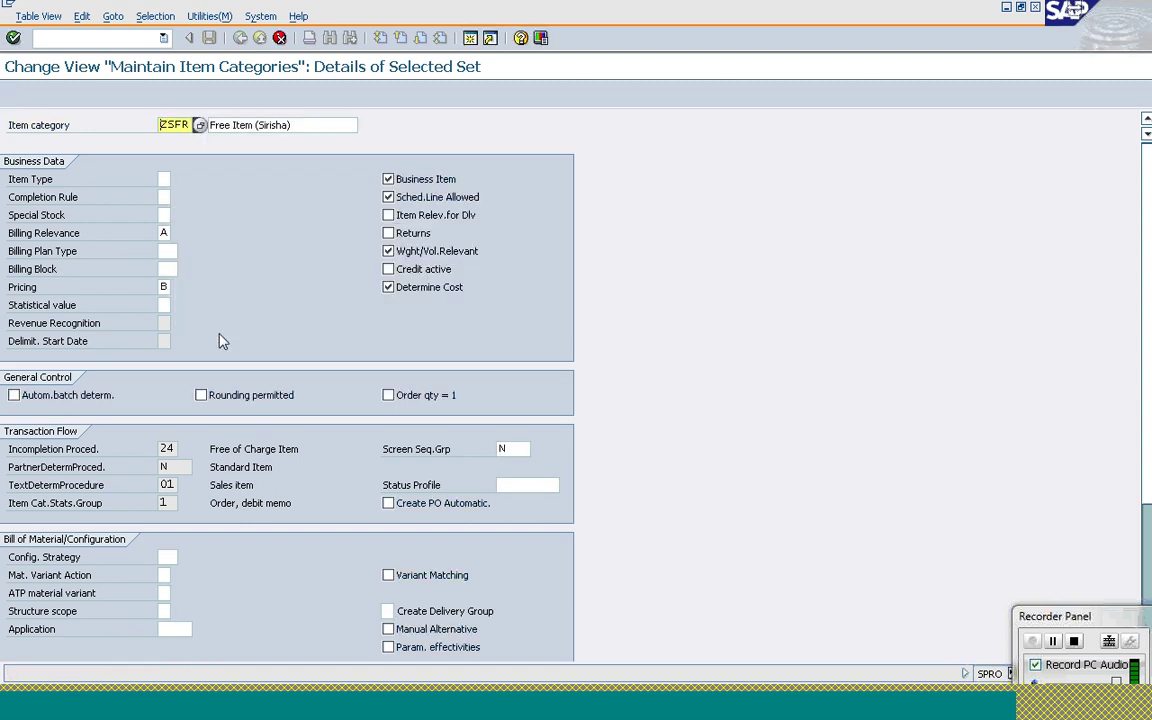
# Clear the pricing value of item category ZSFR and confirm the copy
pyautogui.click(165, 287)
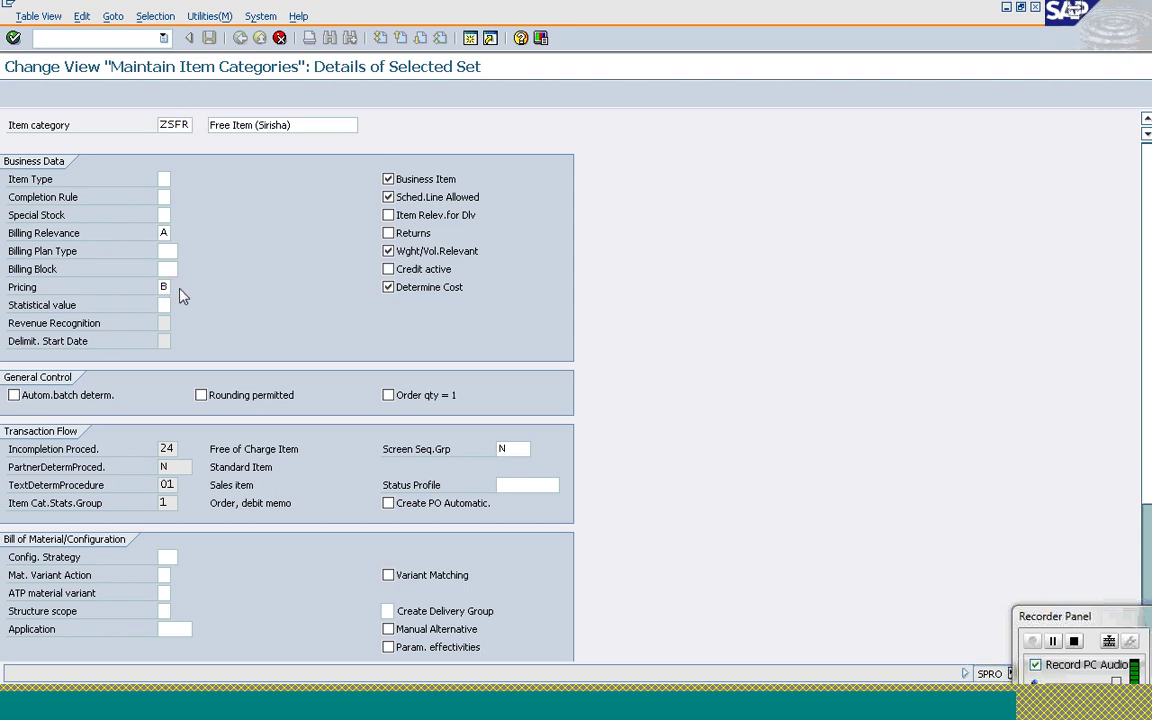
pyautogui.click(180, 288)
pyautogui.doubleClick(38, 180)
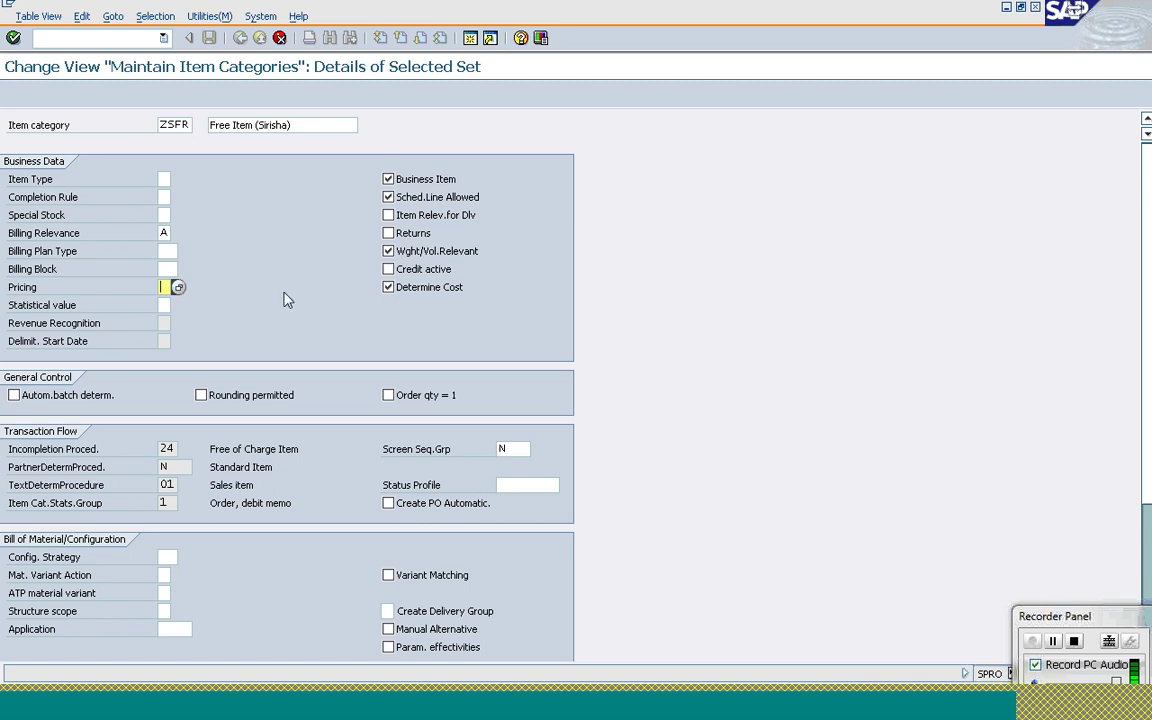
pyautogui.press('Return')
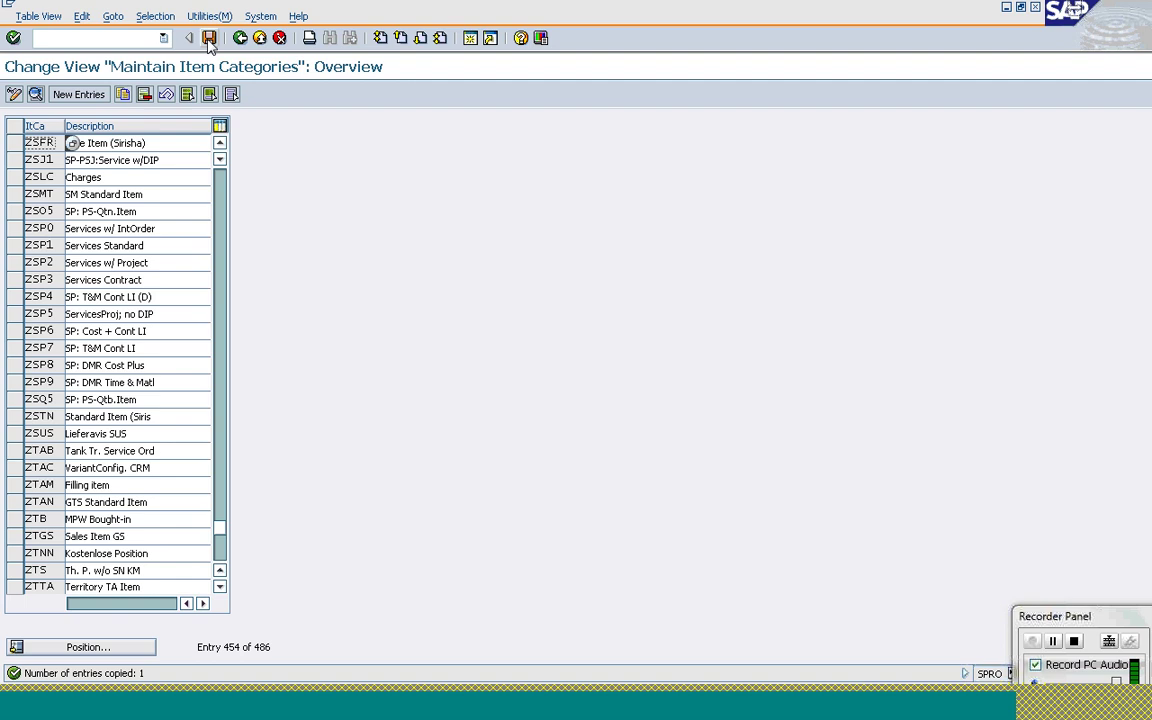
# Save the new item categories to the proposed "Posting Period Close" customizing request and accept the list of transport objects
pyautogui.hotkey('ctrl', 's')
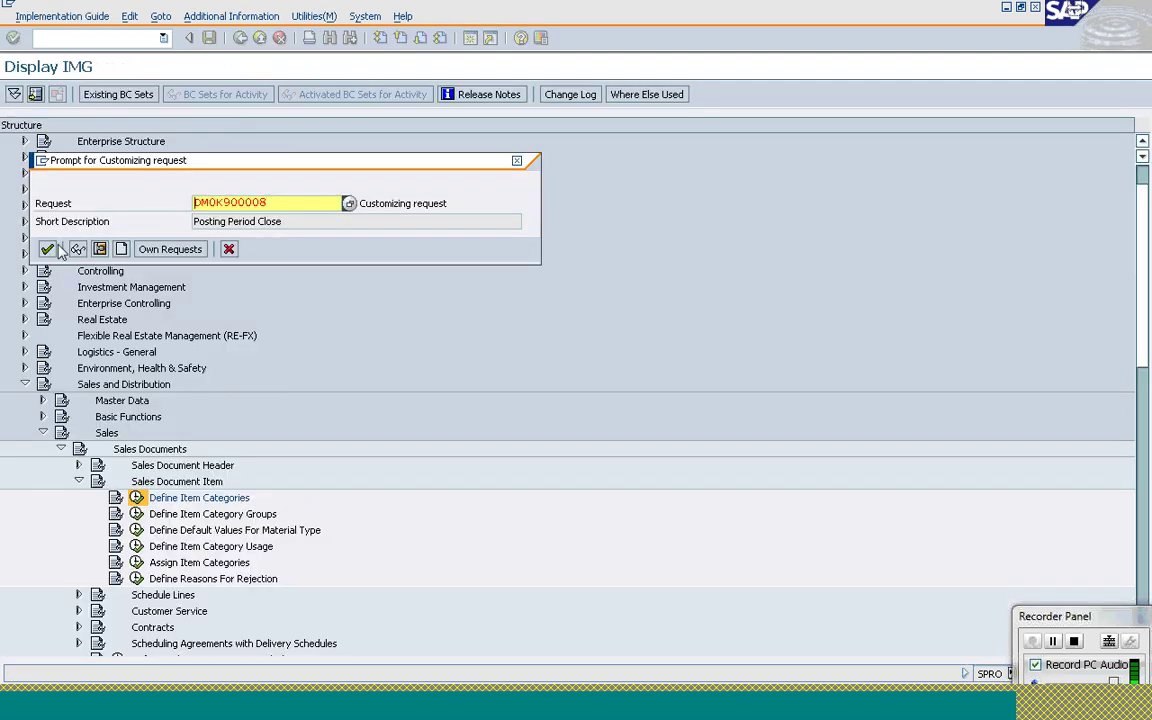
pyautogui.click(47, 249)
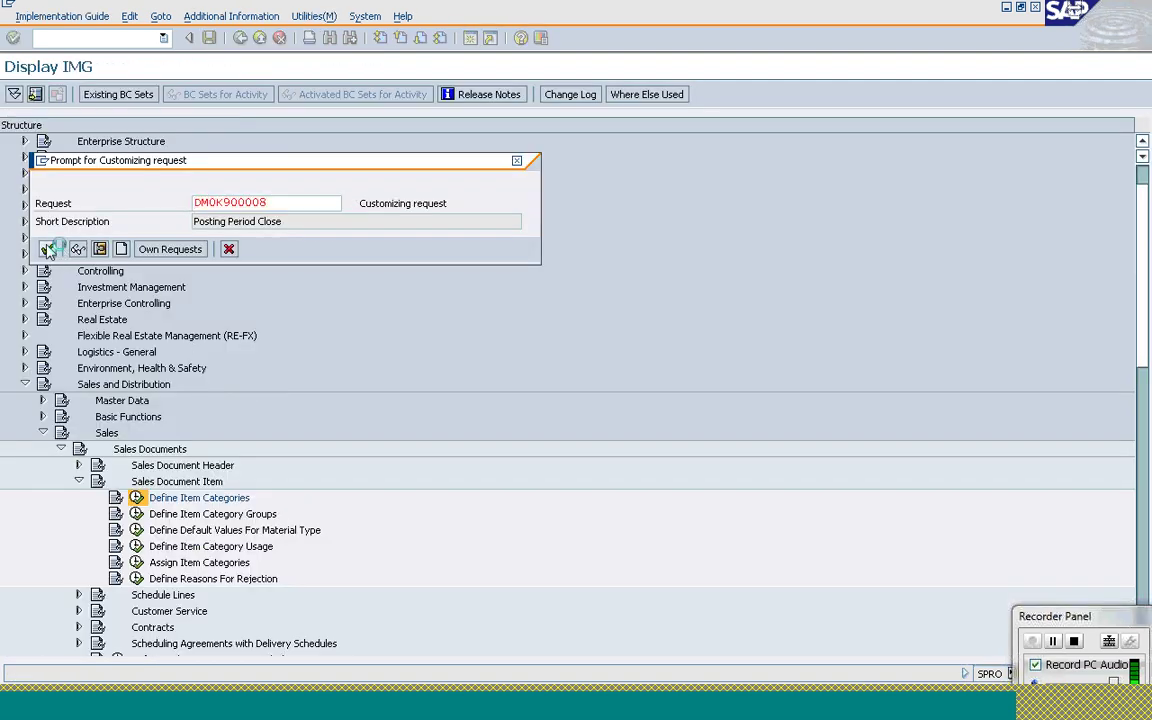
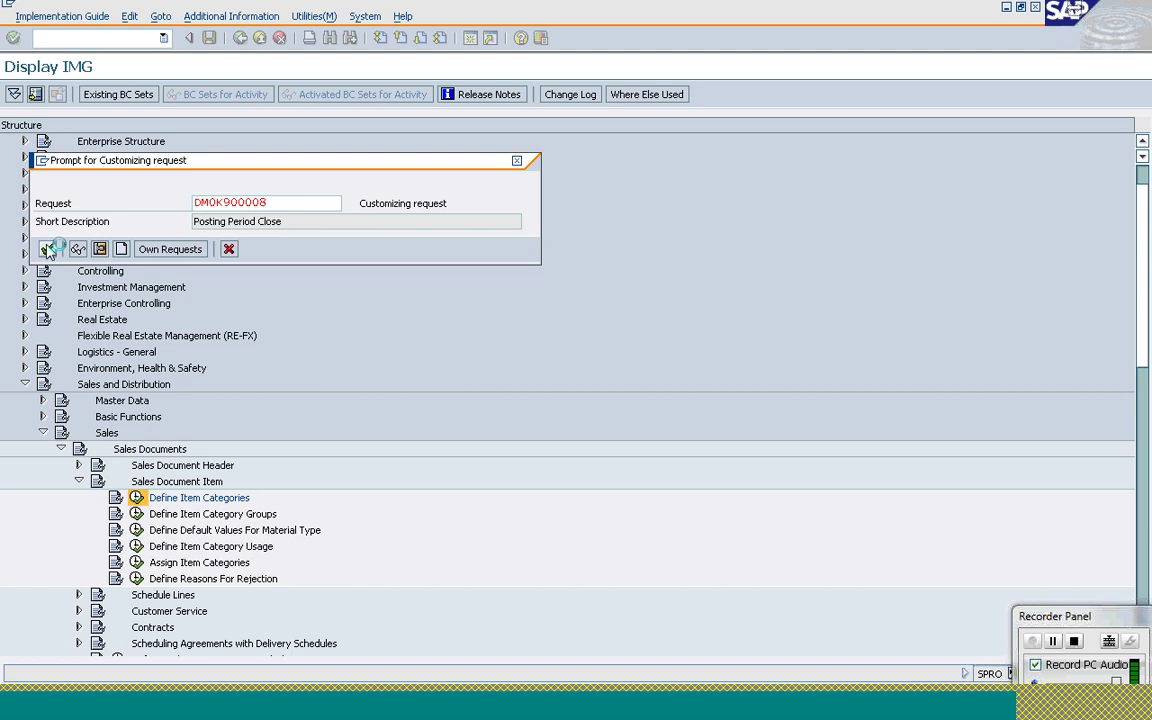
pyautogui.click(47, 249)
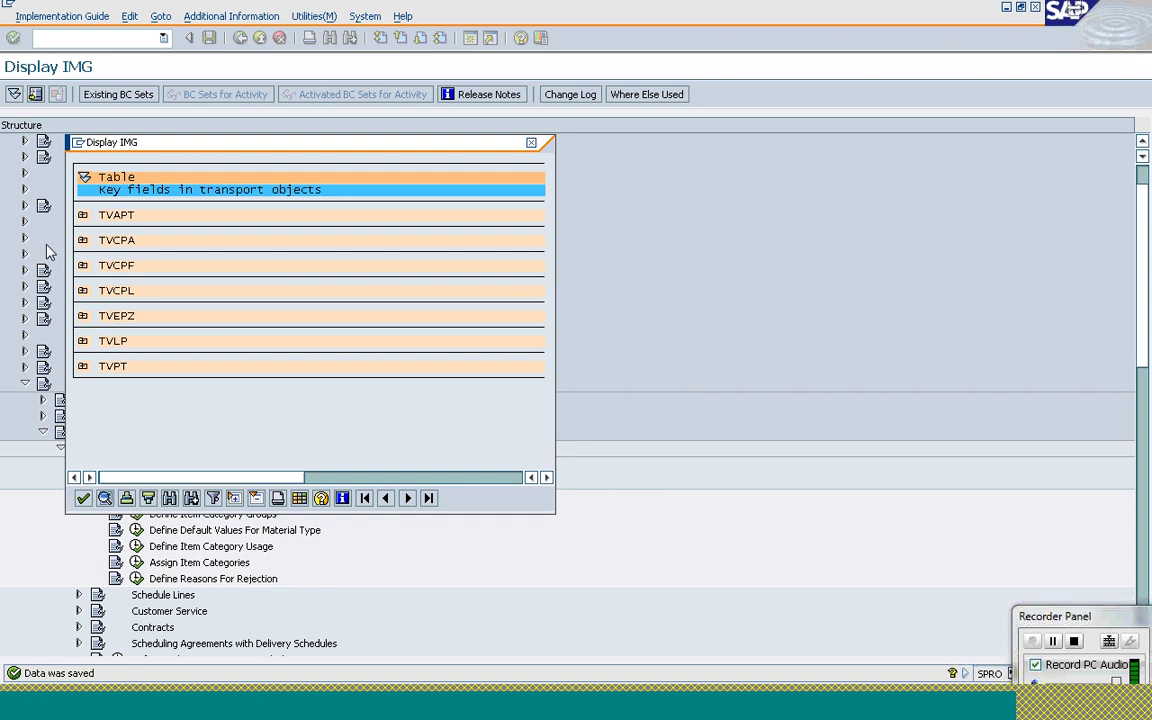
pyautogui.click(84, 499)
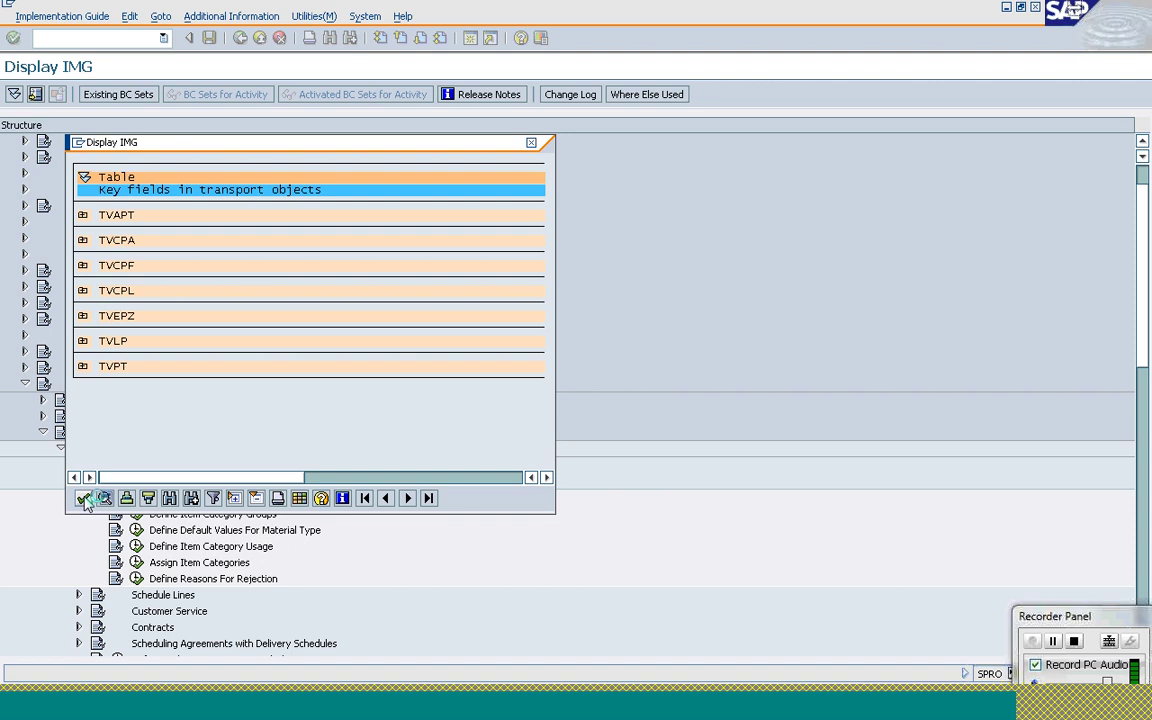
pyautogui.click(84, 498)
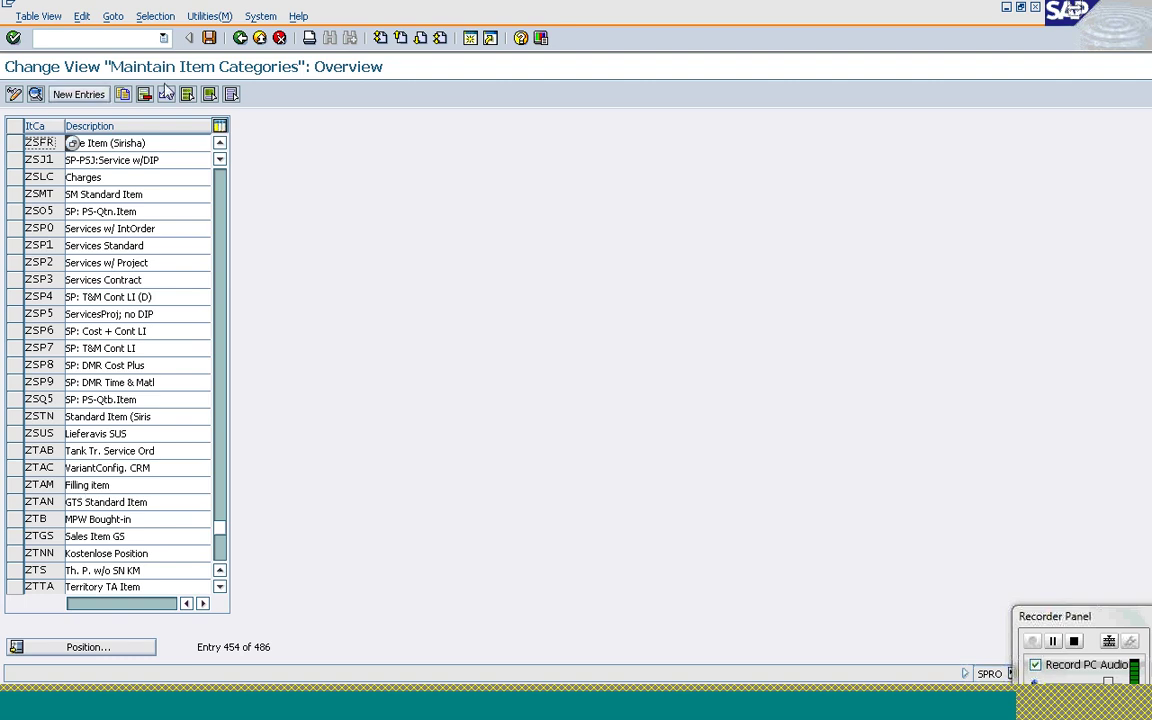
# Examine the custom item categories starting with Z in the overview, including the new ZSFR and ZSTN entries
pyautogui.click(220, 143)
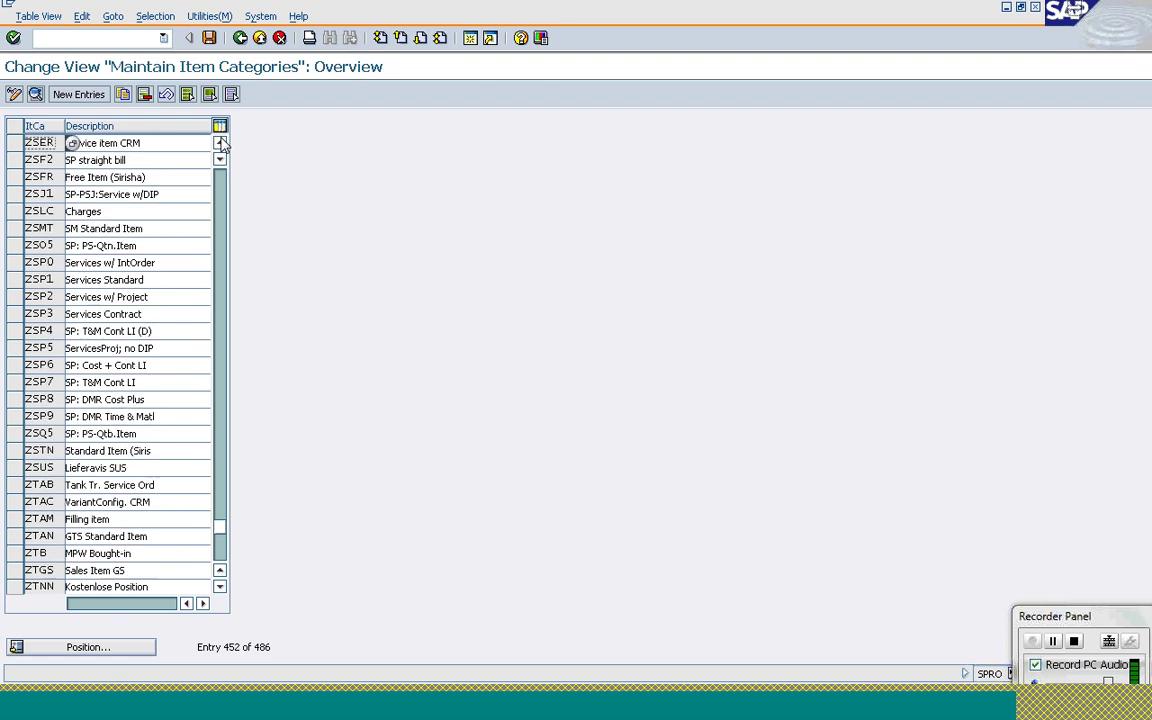
pyautogui.click(220, 143)
pyautogui.click(220, 143)
pyautogui.click(220, 143)
pyautogui.click(220, 143)
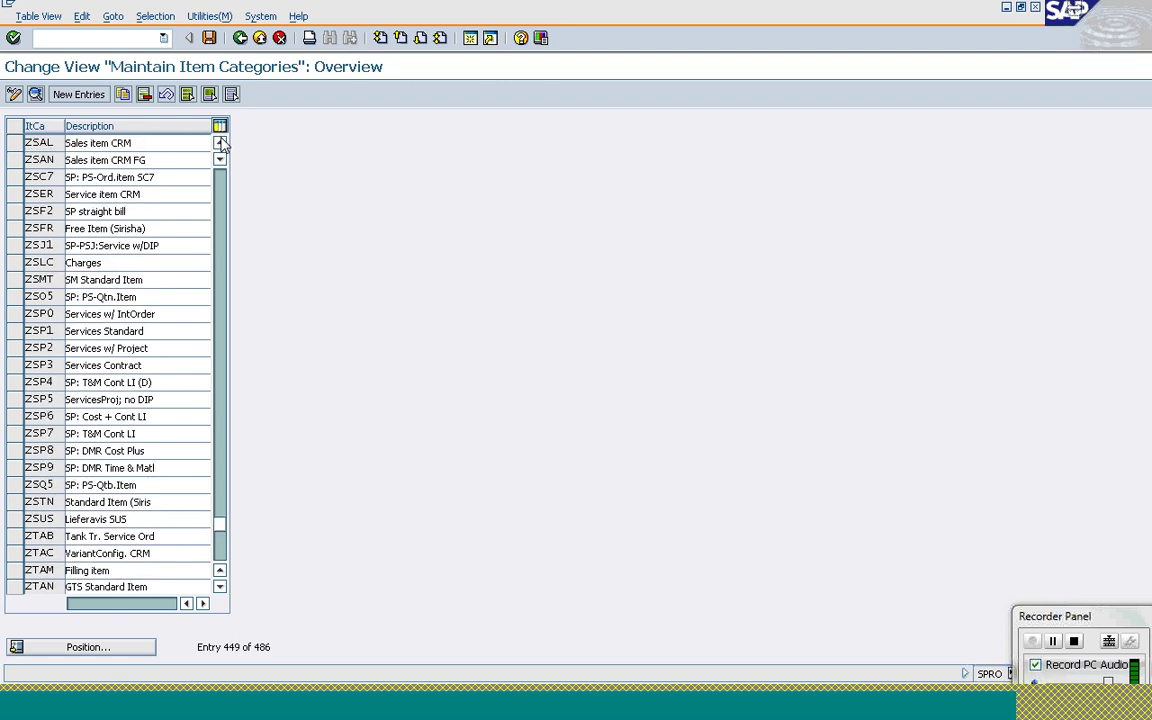
pyautogui.click(220, 143)
pyautogui.click(220, 143)
pyautogui.click(220, 206)
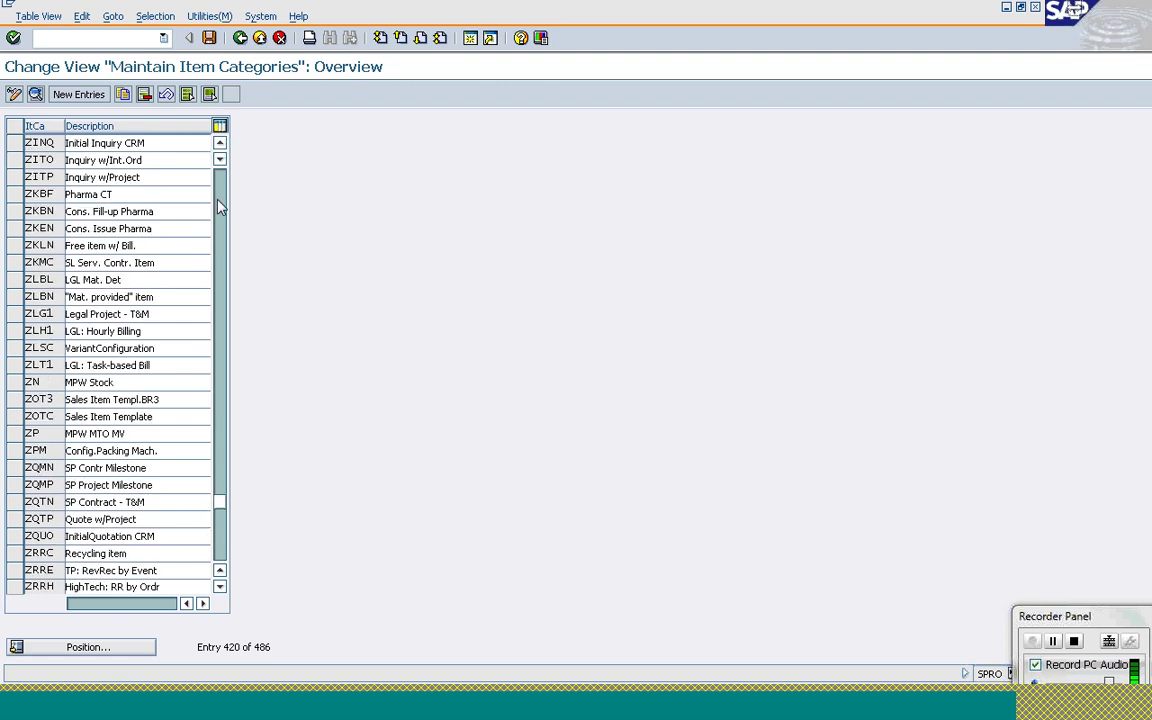
pyautogui.click(220, 206)
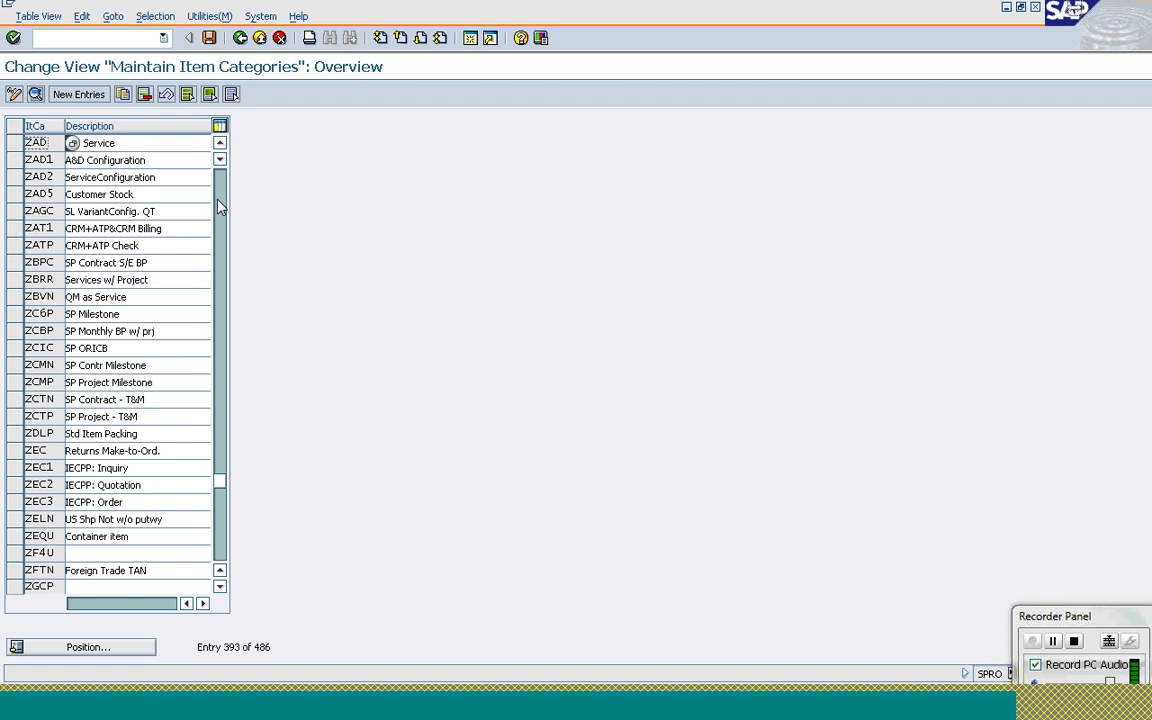
pyautogui.click(220, 587)
pyautogui.click(220, 587)
pyautogui.click(220, 587)
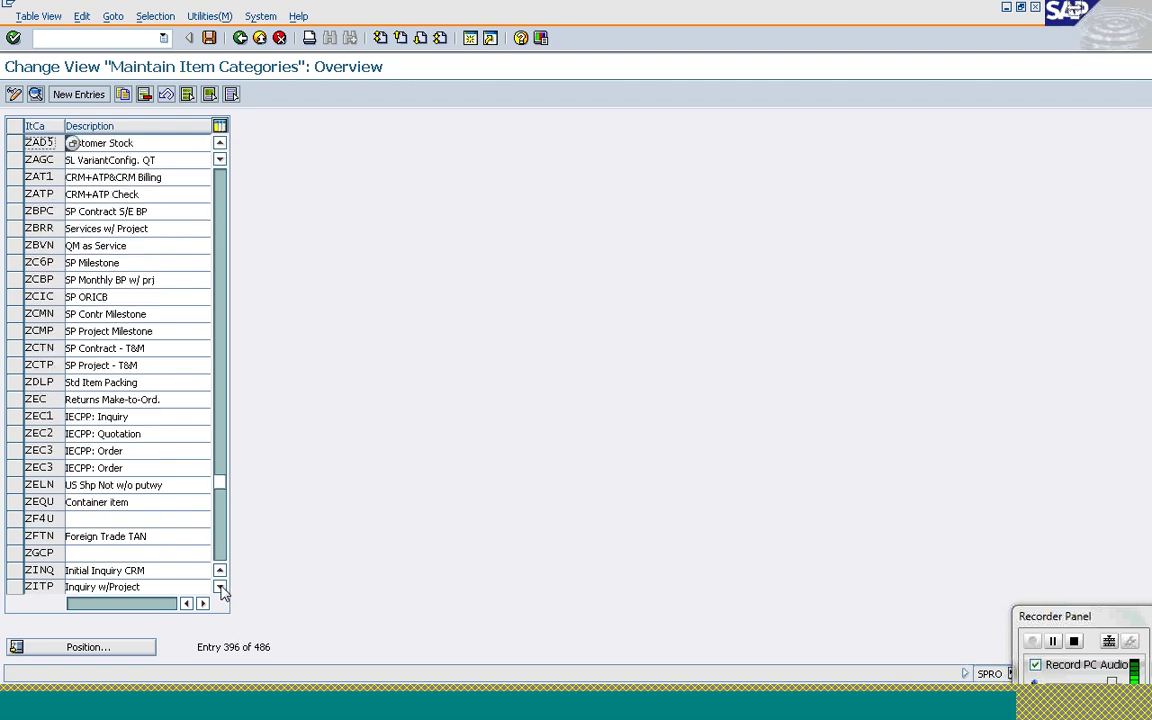
pyautogui.click(220, 587)
pyautogui.click(220, 587)
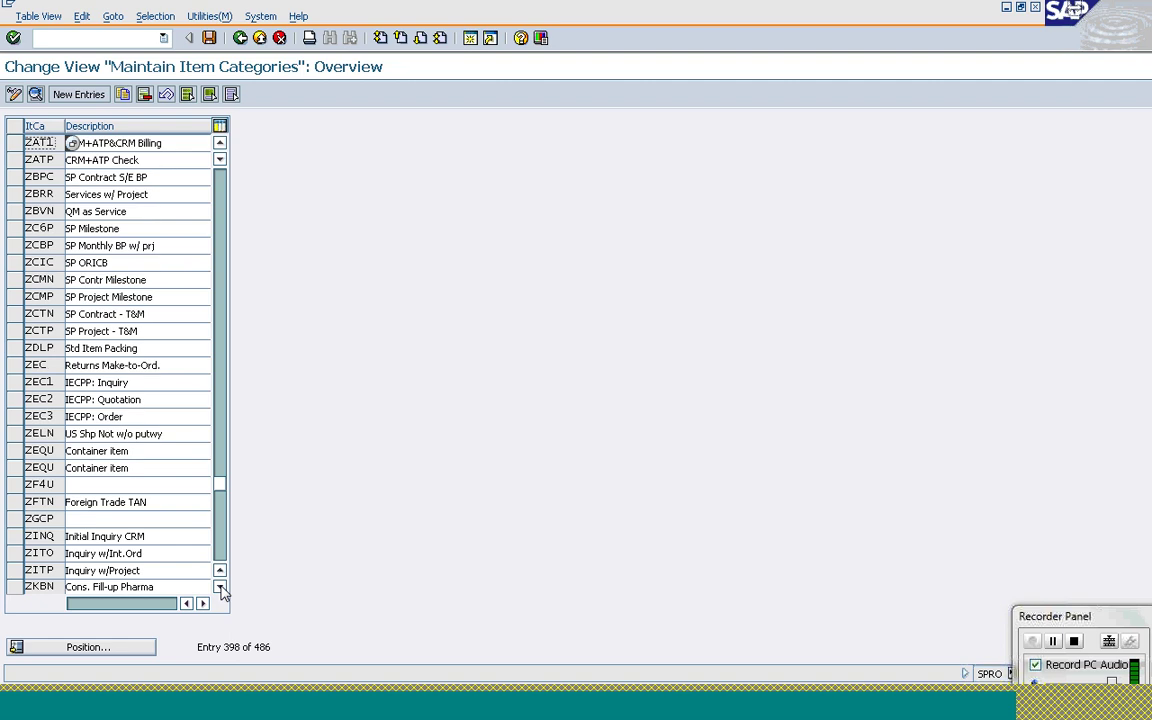
pyautogui.click(220, 587)
pyautogui.click(220, 587)
pyautogui.click(220, 587)
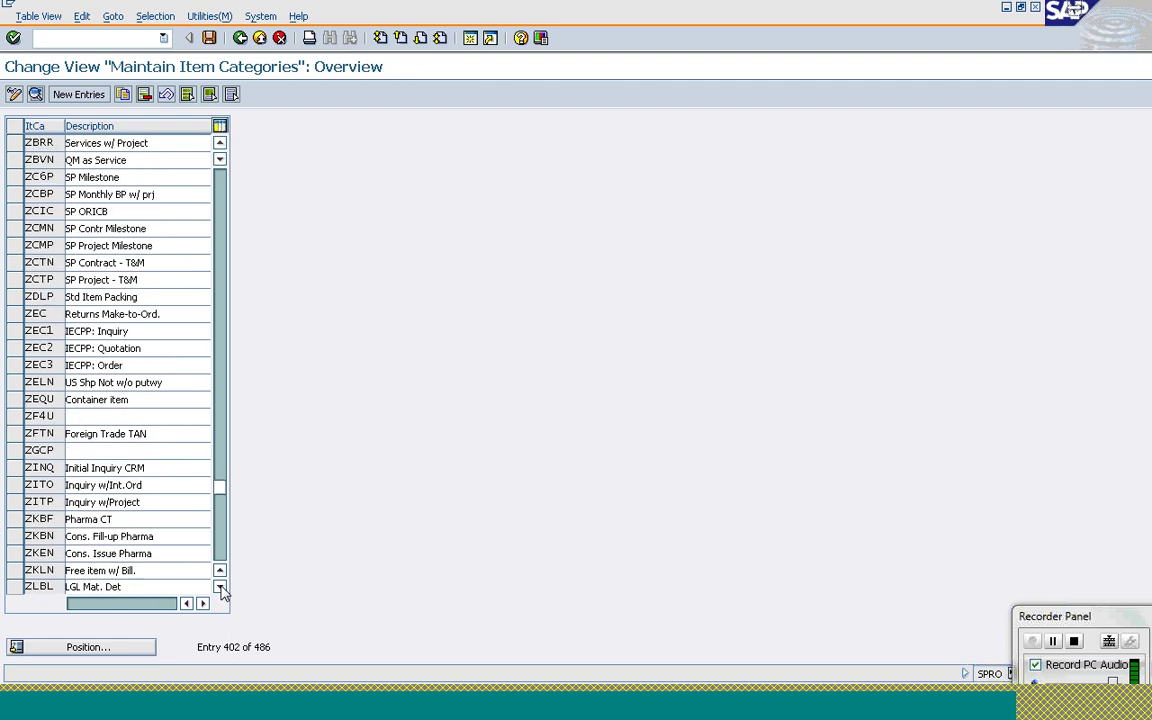
pyautogui.click(220, 587)
pyautogui.click(220, 587)
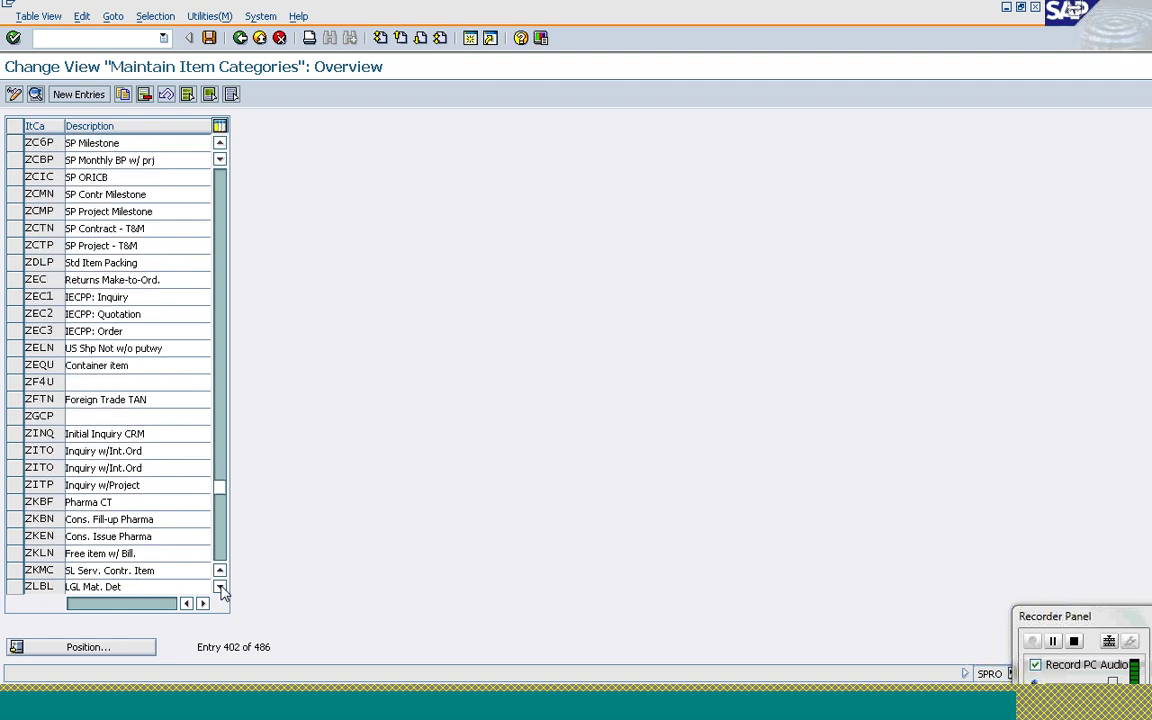
pyautogui.scroll(-5, 222, 580)
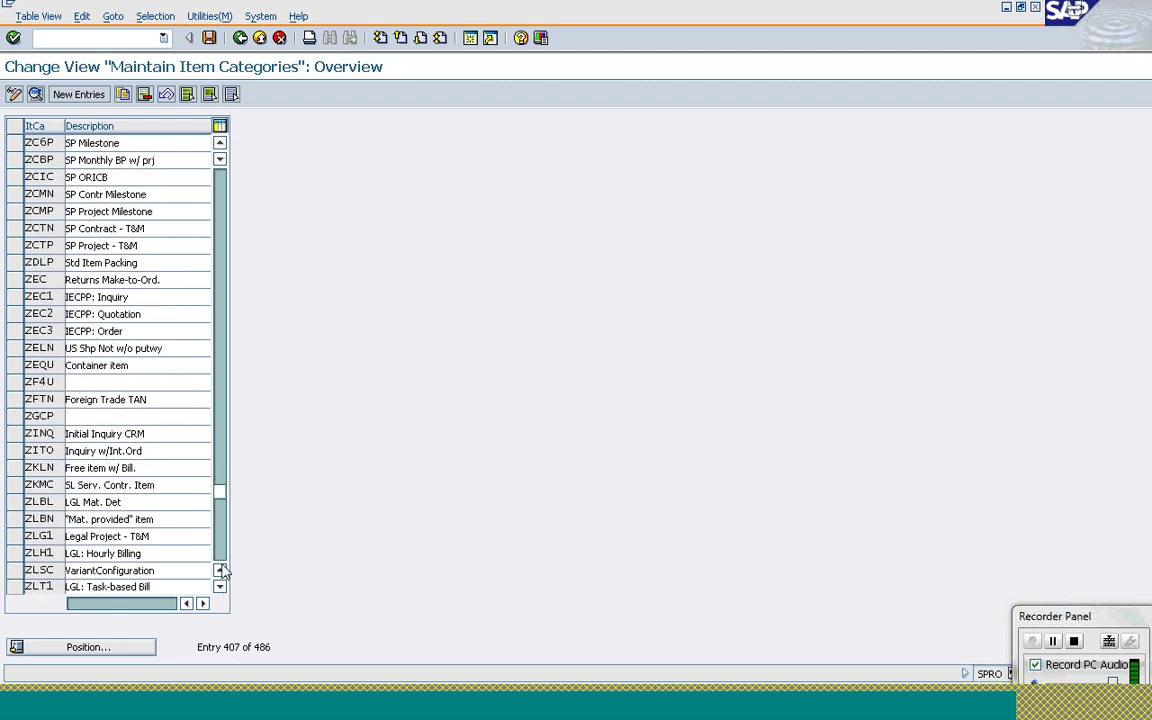
pyautogui.click(221, 563)
pyautogui.click(221, 556)
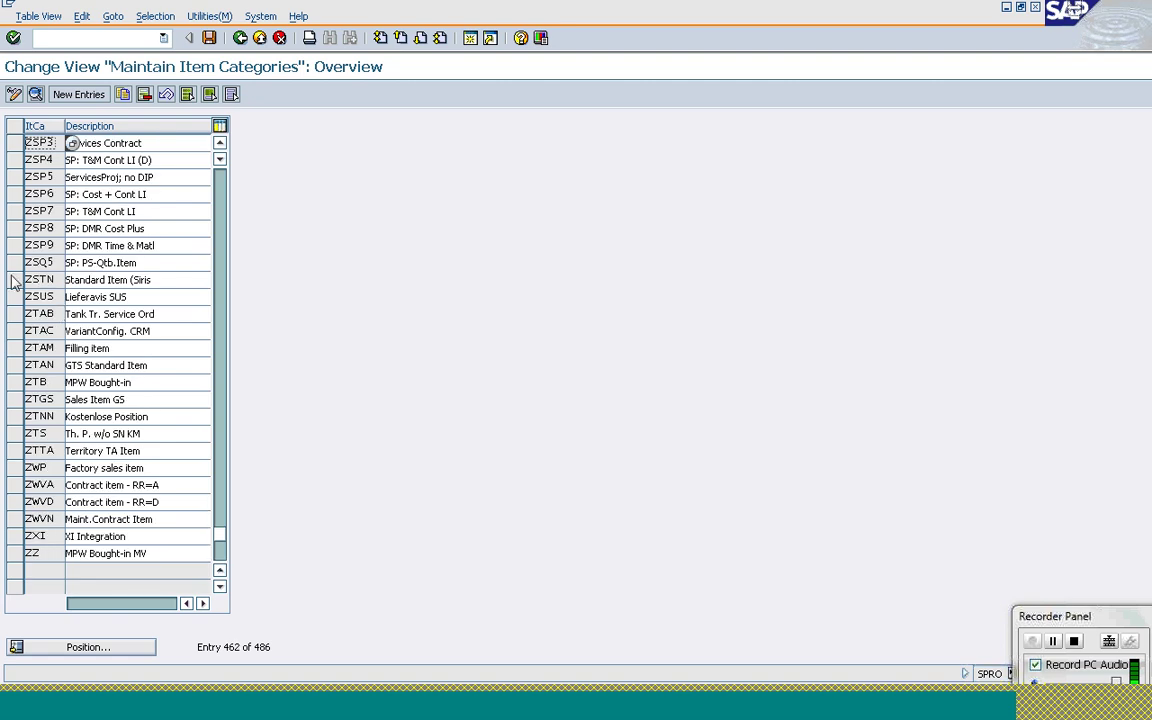
# Leave the item category overview and open the Assign Item Categories activity under Sales Document Item
pyautogui.click(240, 38)
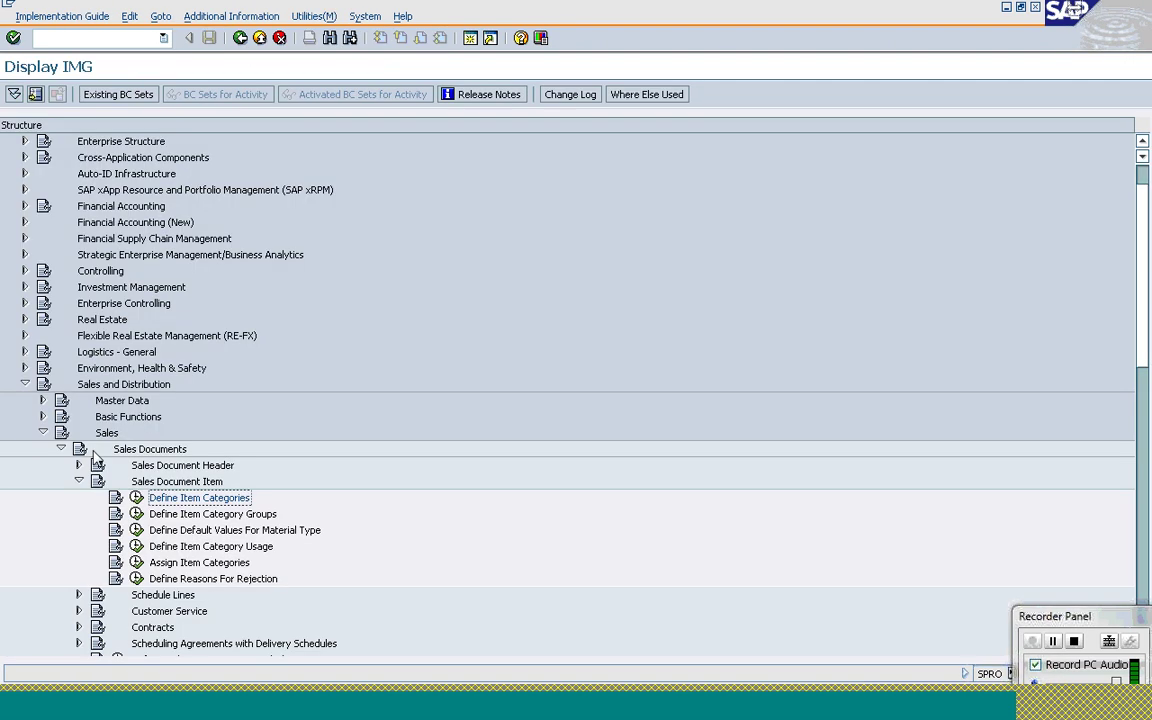
pyautogui.click(136, 563)
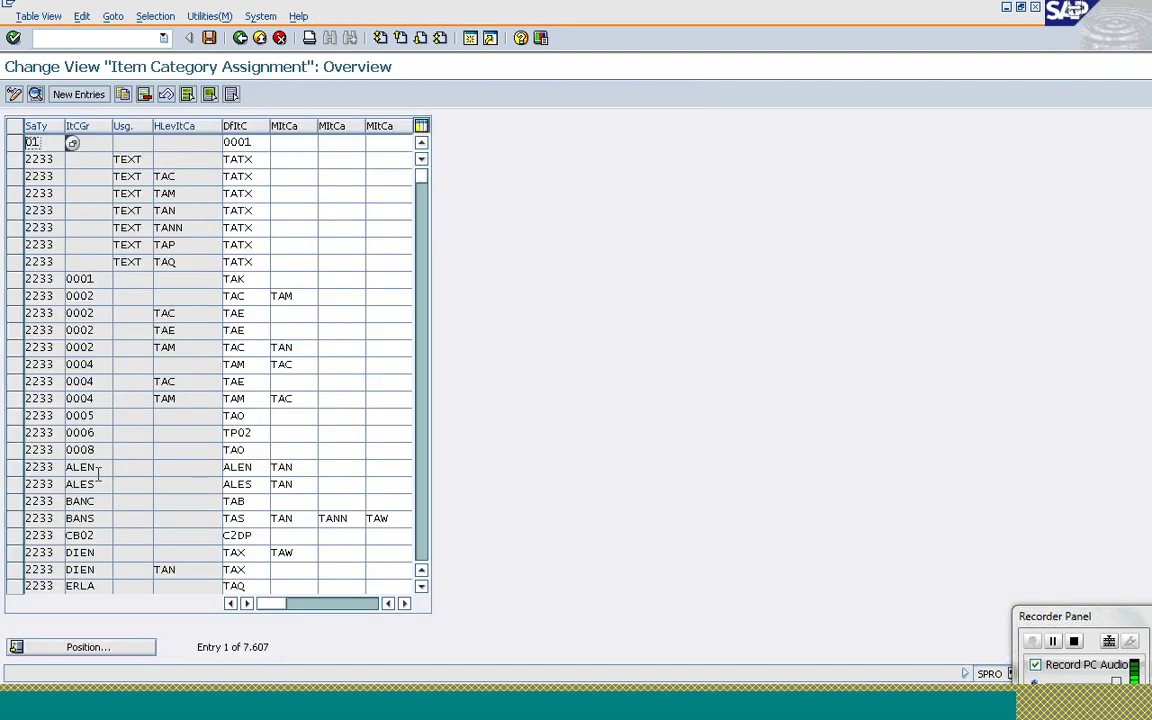
# Examine the possible sales document type entries for positioning in the assignment table, and cancel the lookup without choosing one
pyautogui.click(70, 654)
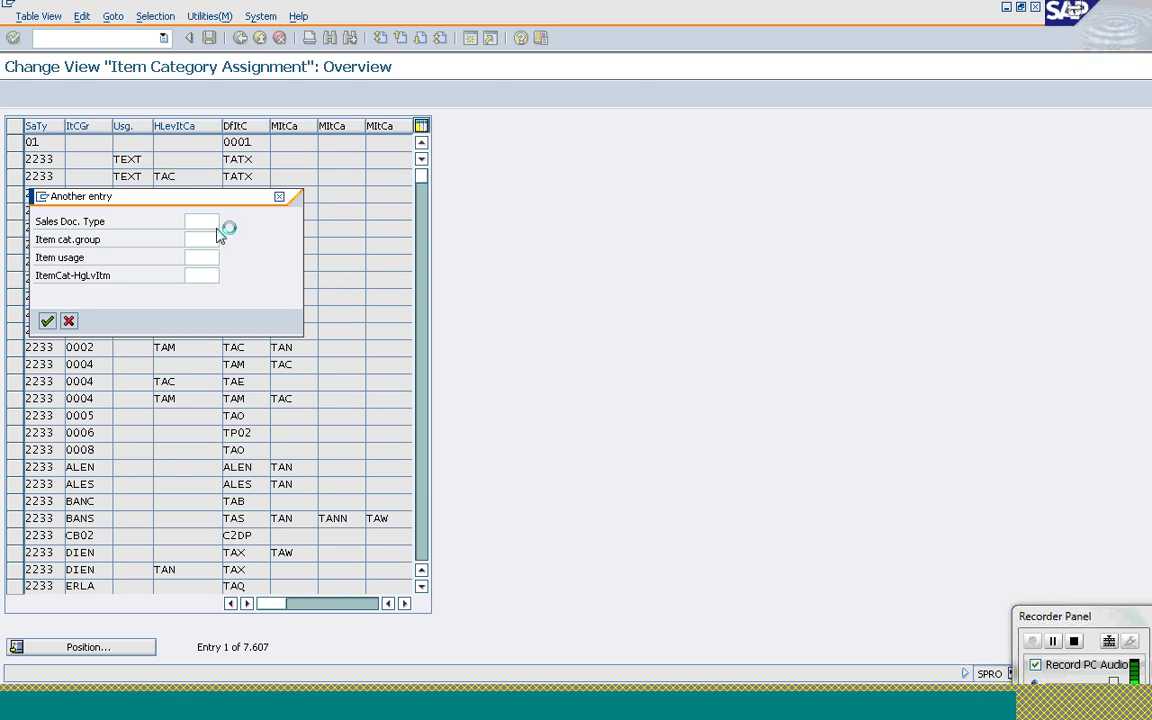
pyautogui.moveTo(92, 198); pyautogui.dragTo(405, 174)
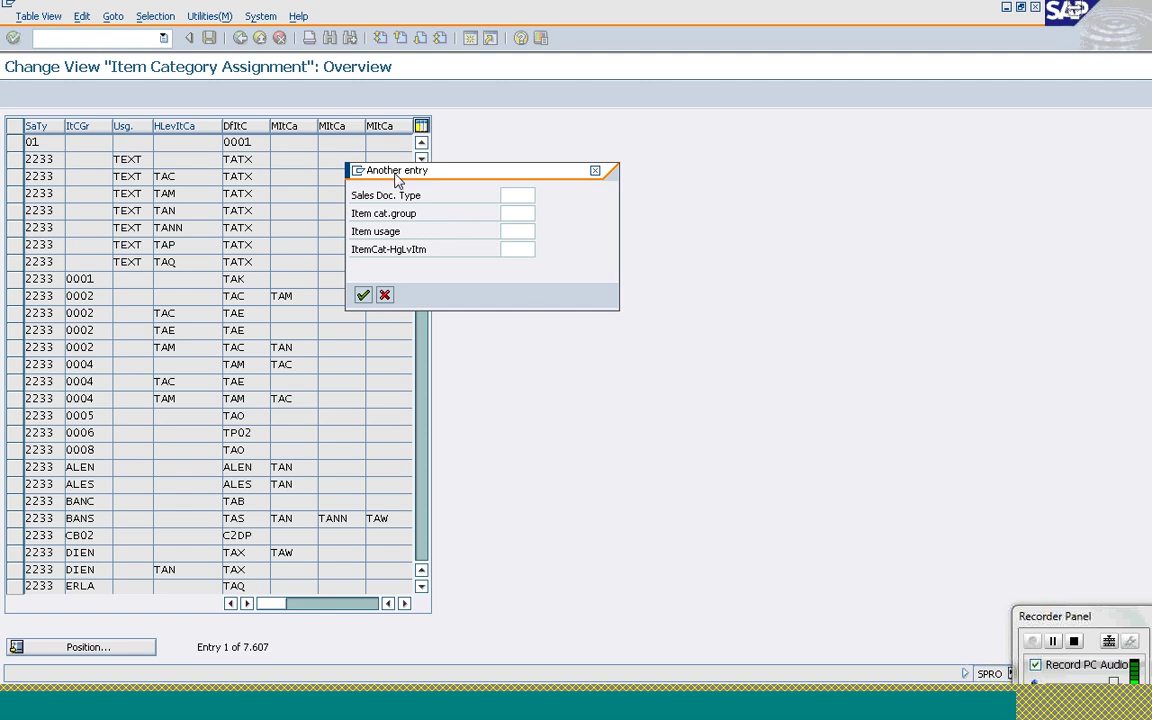
pyautogui.moveTo(397, 178); pyautogui.dragTo(405, 206)
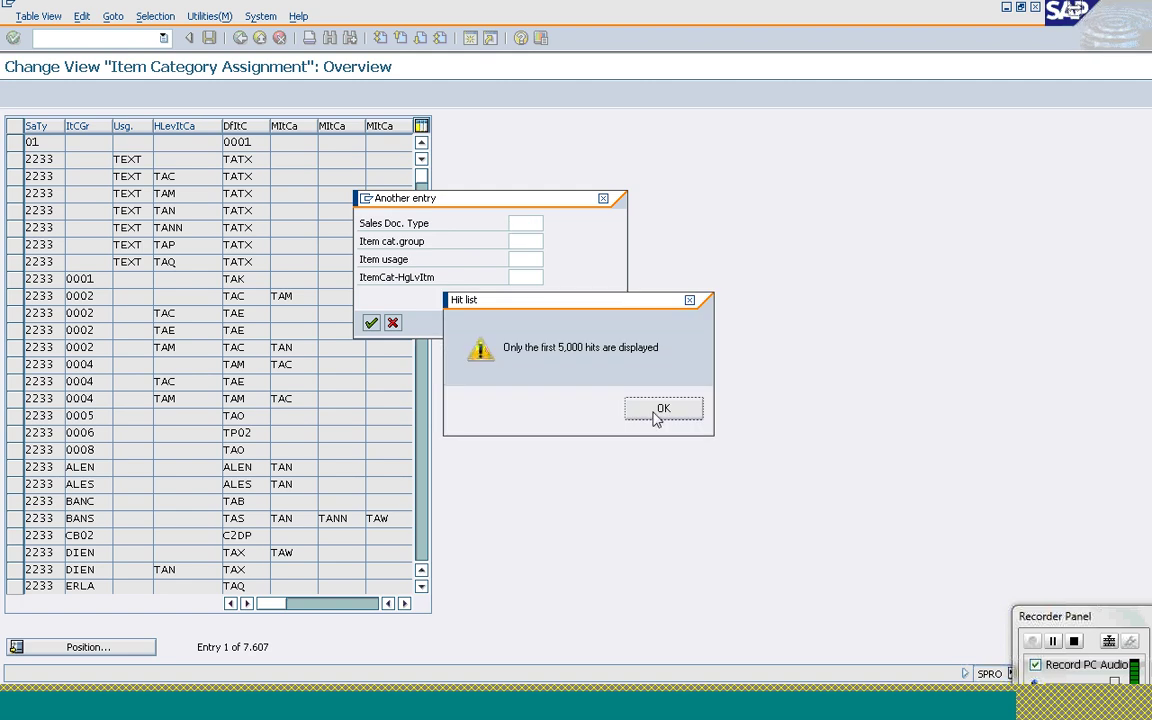
pyautogui.click(655, 413)
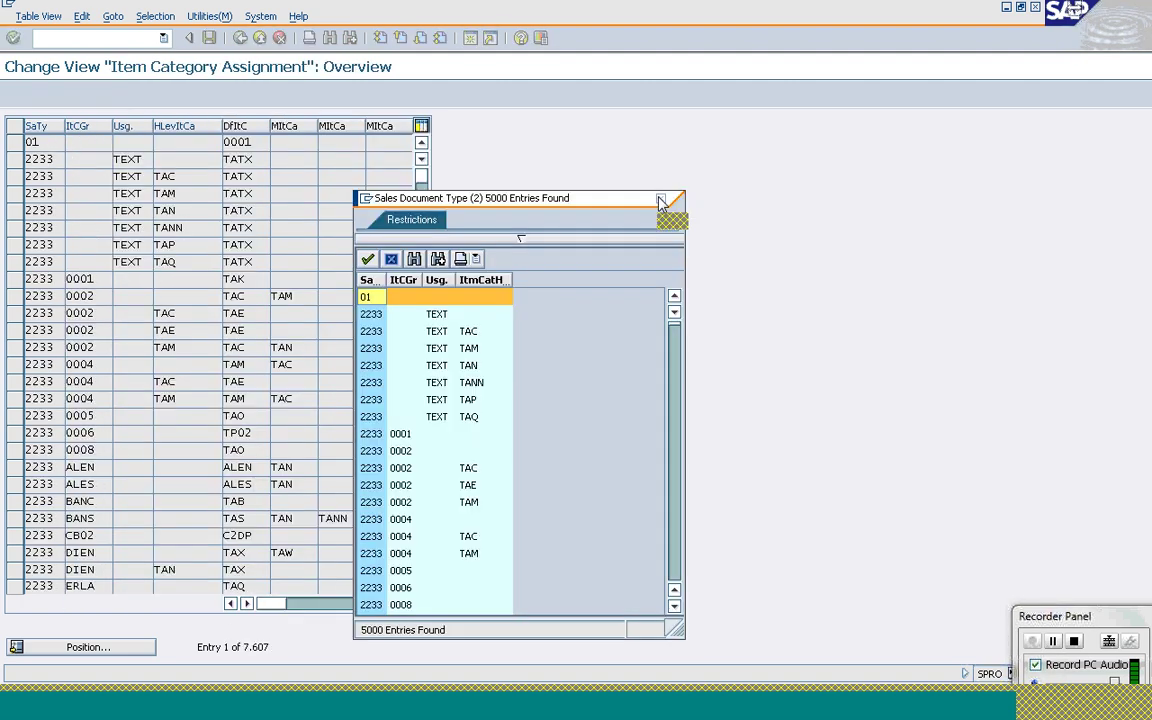
pyautogui.click(660, 201)
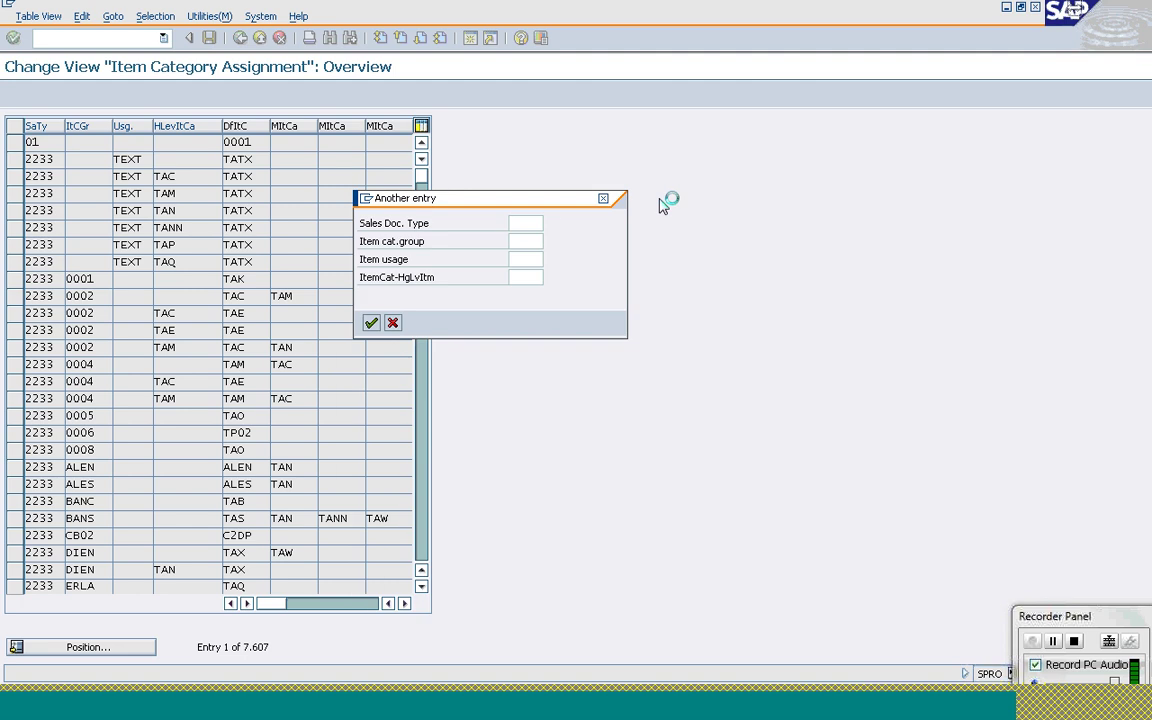
pyautogui.click(604, 201)
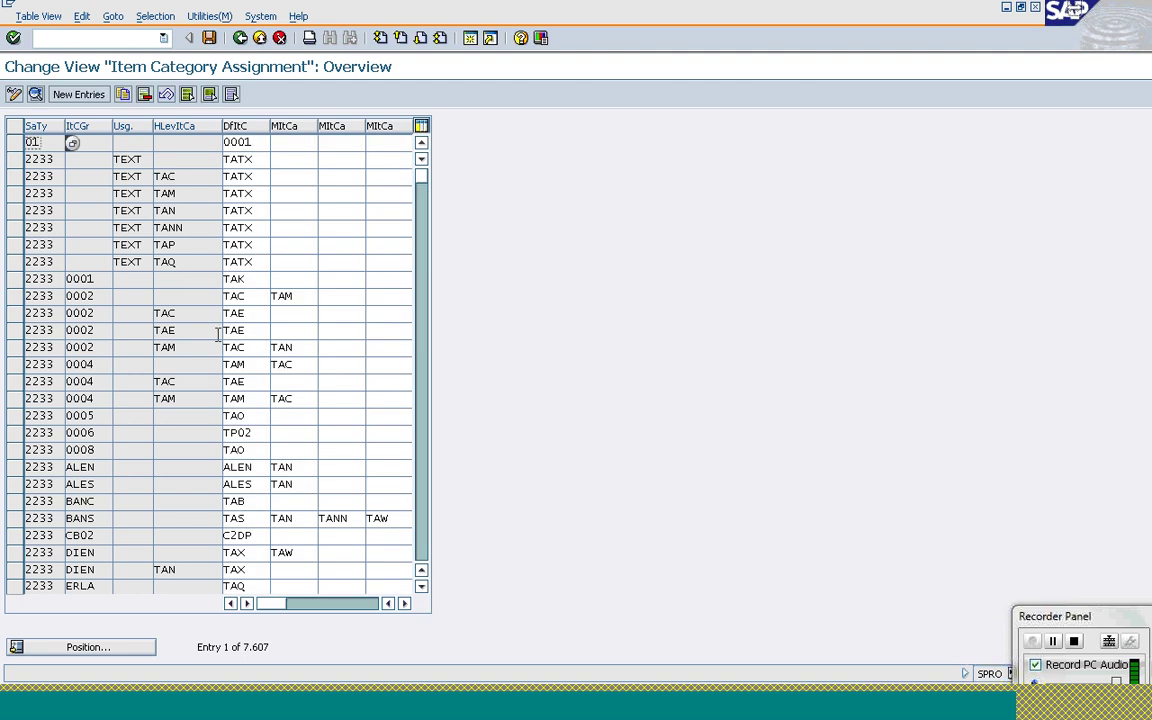
# Open the sales document type maintenance, transaction VOV8, in a new session
pyautogui.click(61, 33)
pyautogui.write('/ovov8')
pyautogui.press('Return')
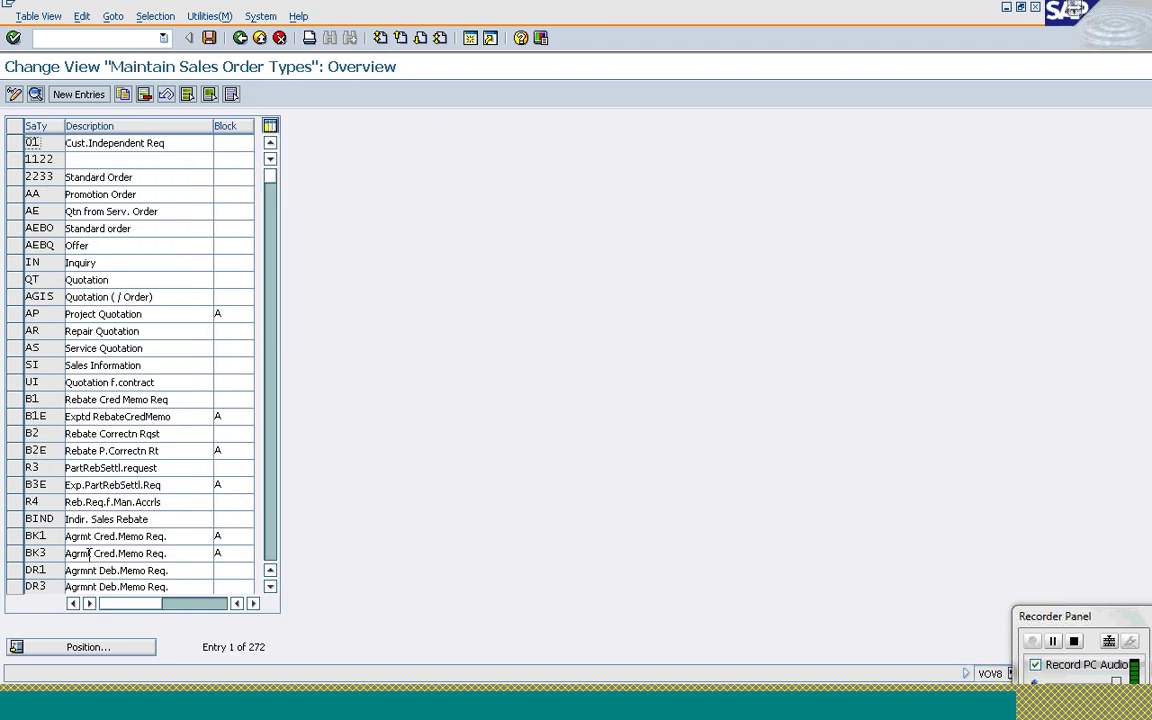
# Examine the sales document types in the overview, especially the custom ones starting with Z
pyautogui.click(268, 552)
pyautogui.click(268, 552)
pyautogui.click(268, 552)
pyautogui.click(268, 552)
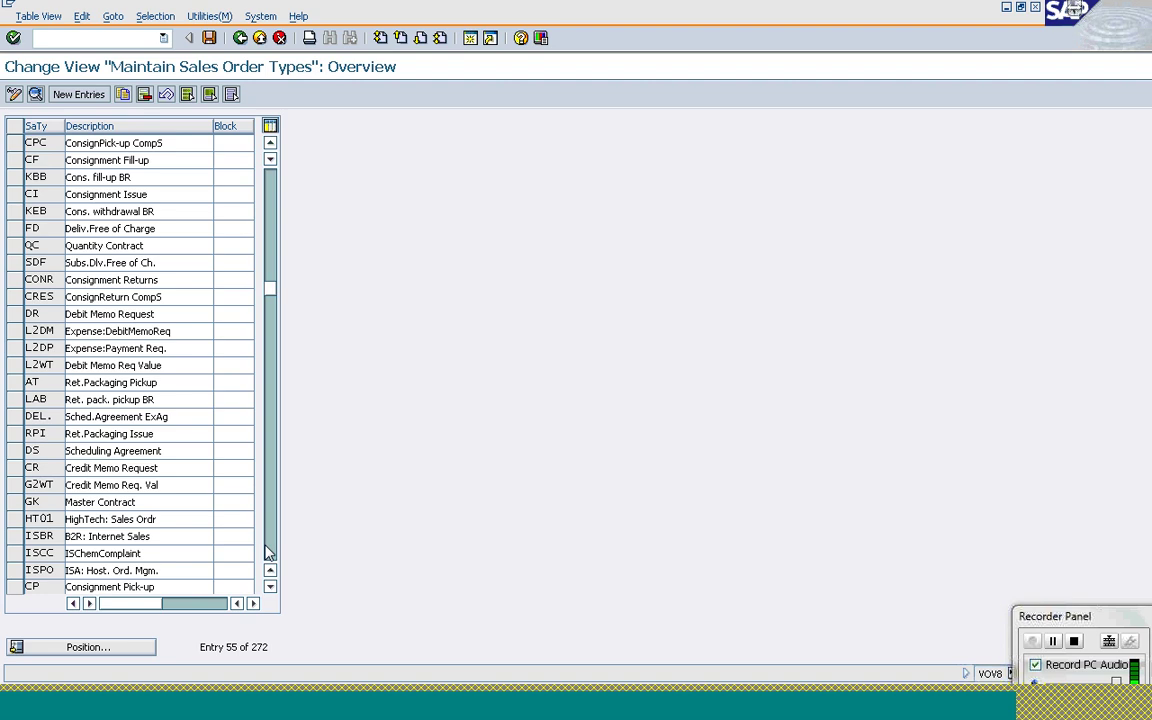
pyautogui.click(270, 548)
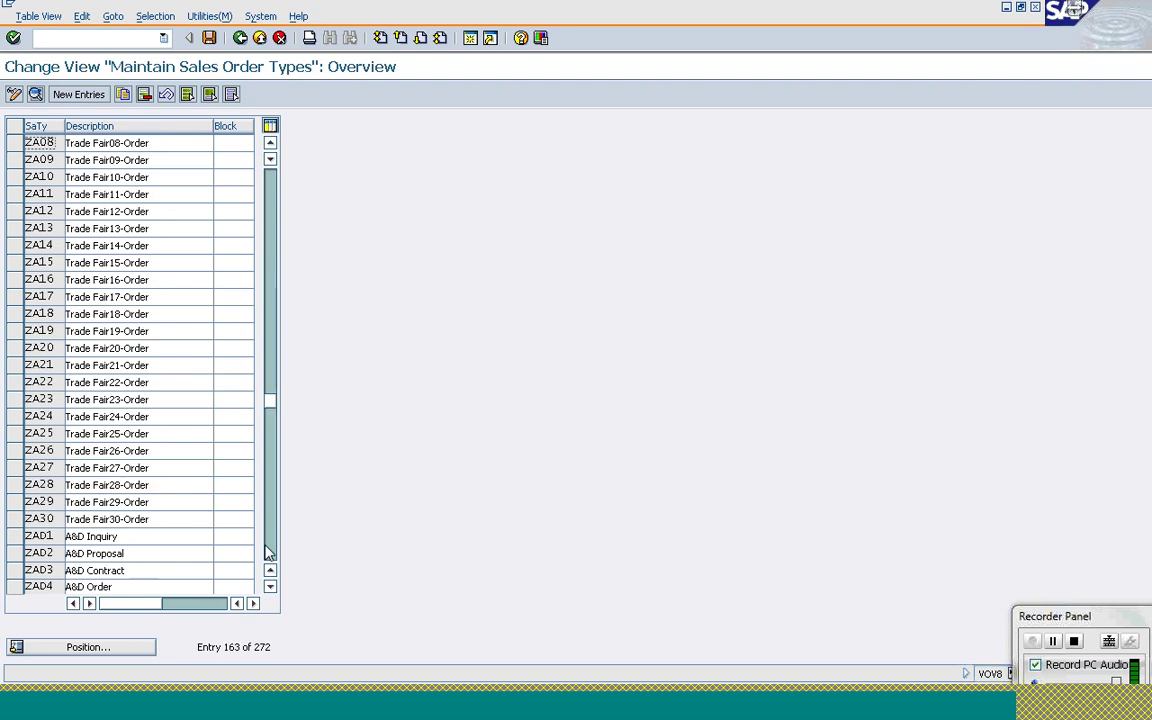
pyautogui.click(268, 552)
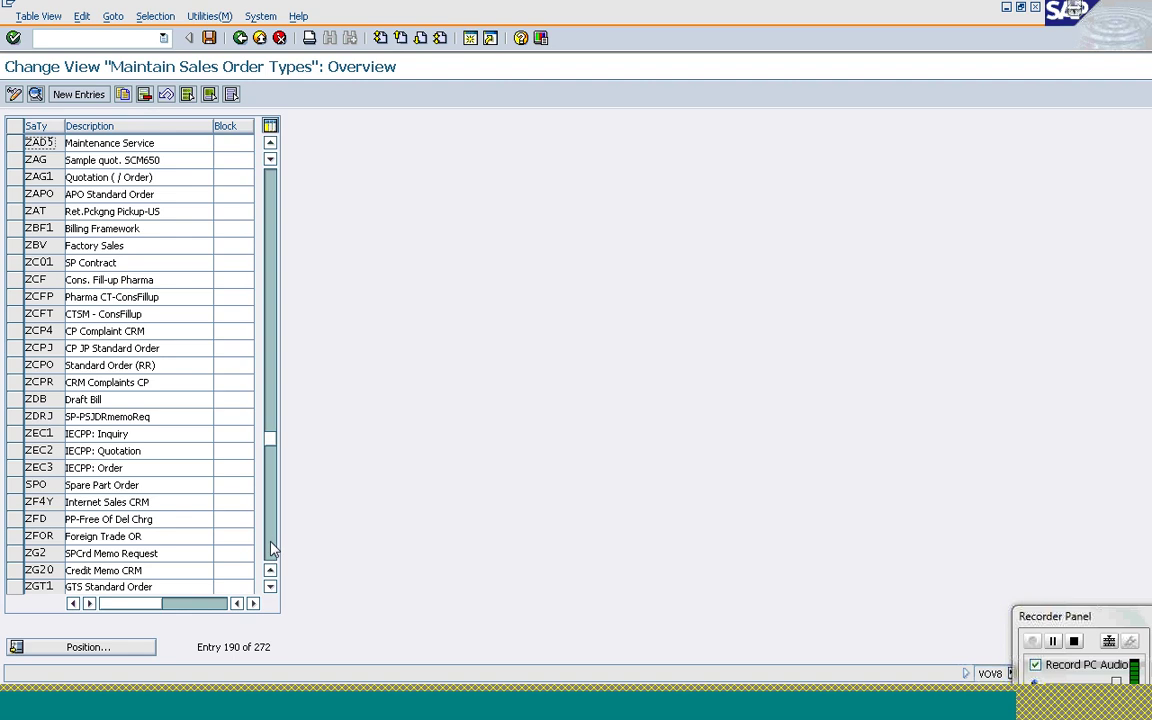
pyautogui.click(270, 548)
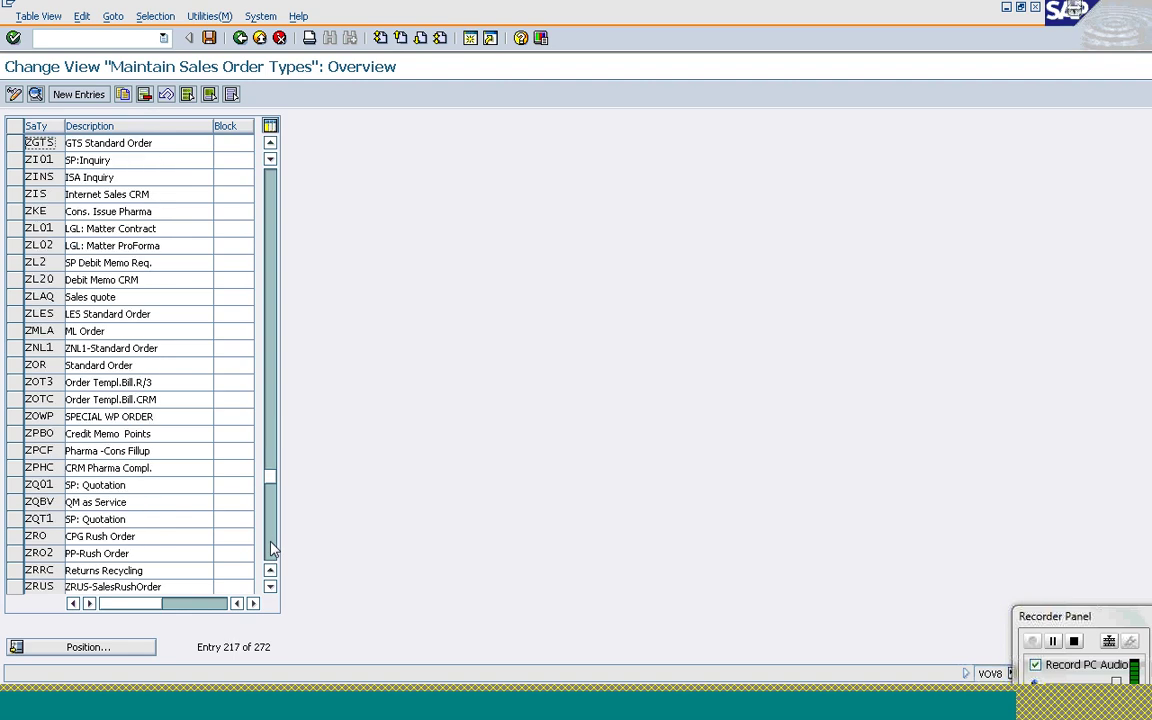
pyautogui.click(270, 546)
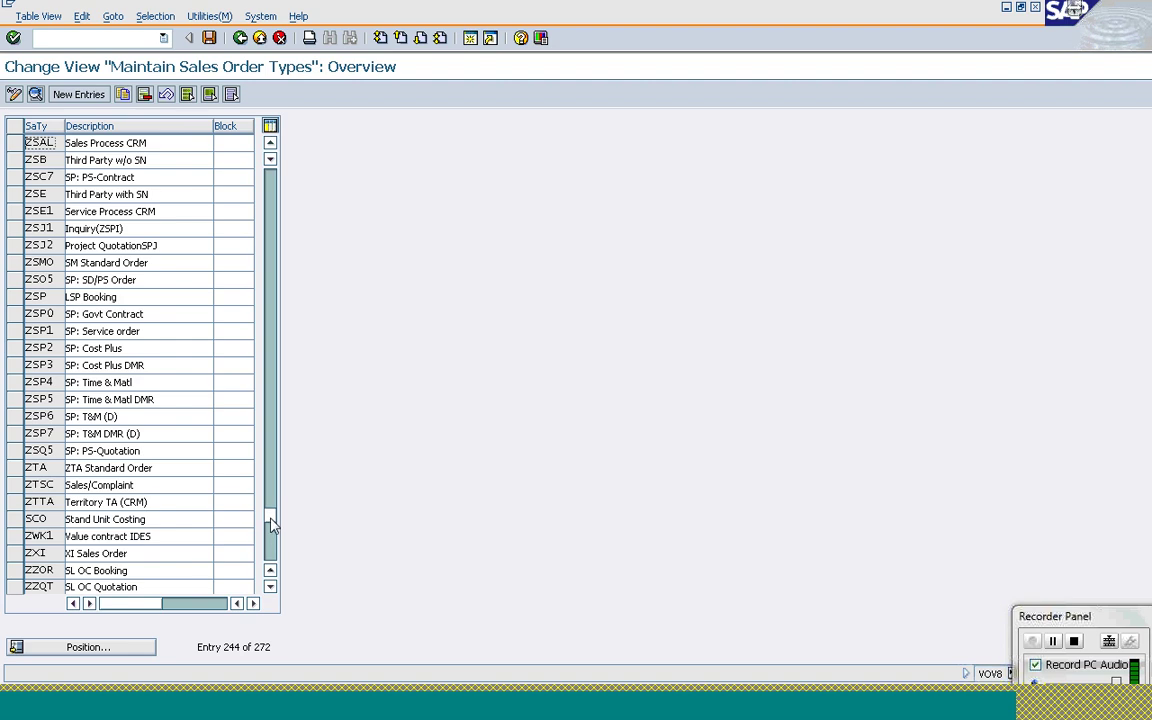
pyautogui.scroll(-3, 272, 525)
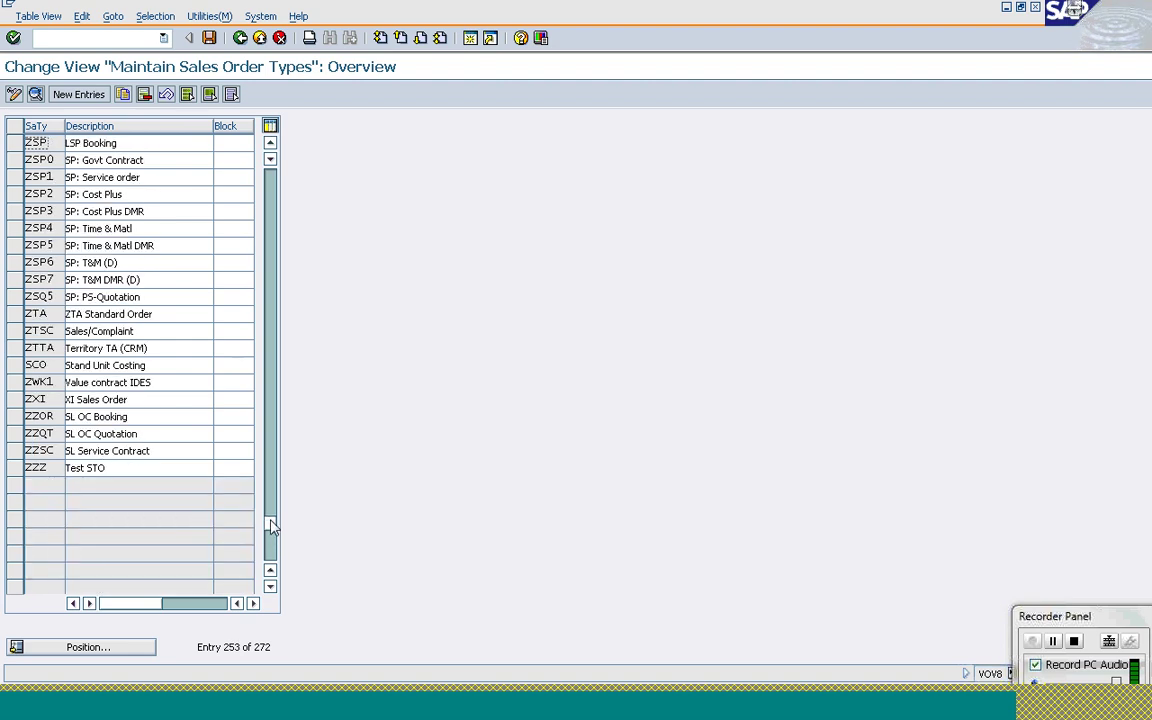
pyautogui.moveTo(272, 525); pyautogui.dragTo(272, 476)
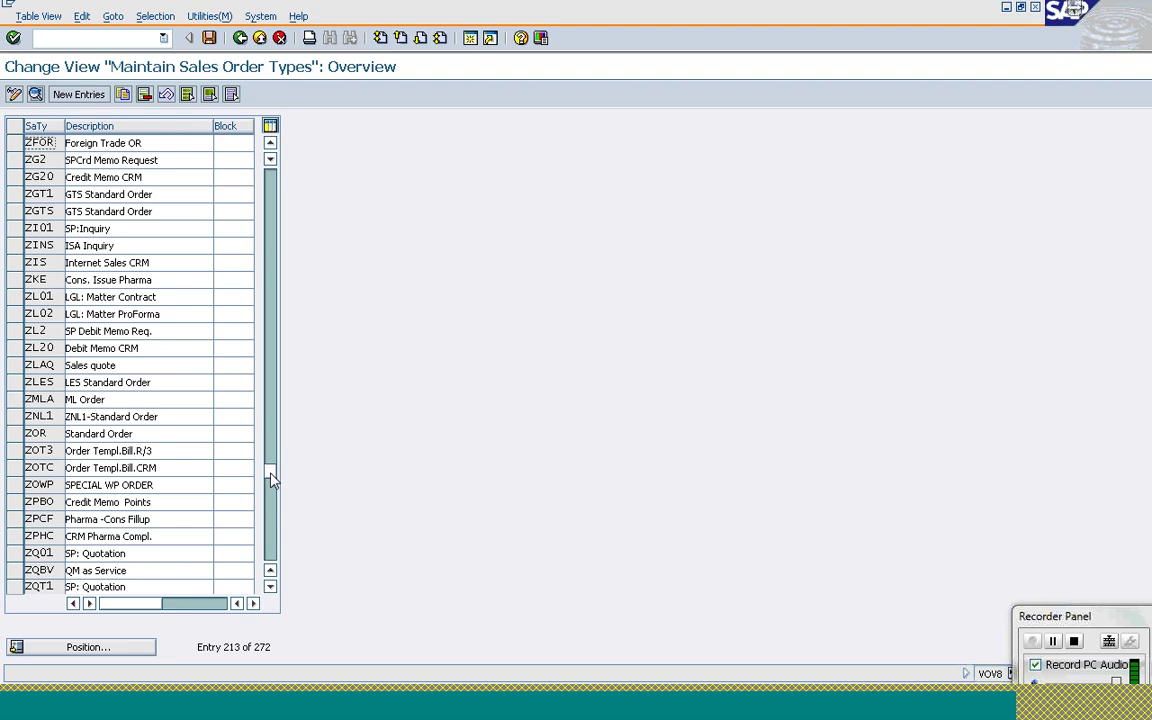
pyautogui.moveTo(272, 480); pyautogui.dragTo(272, 450)
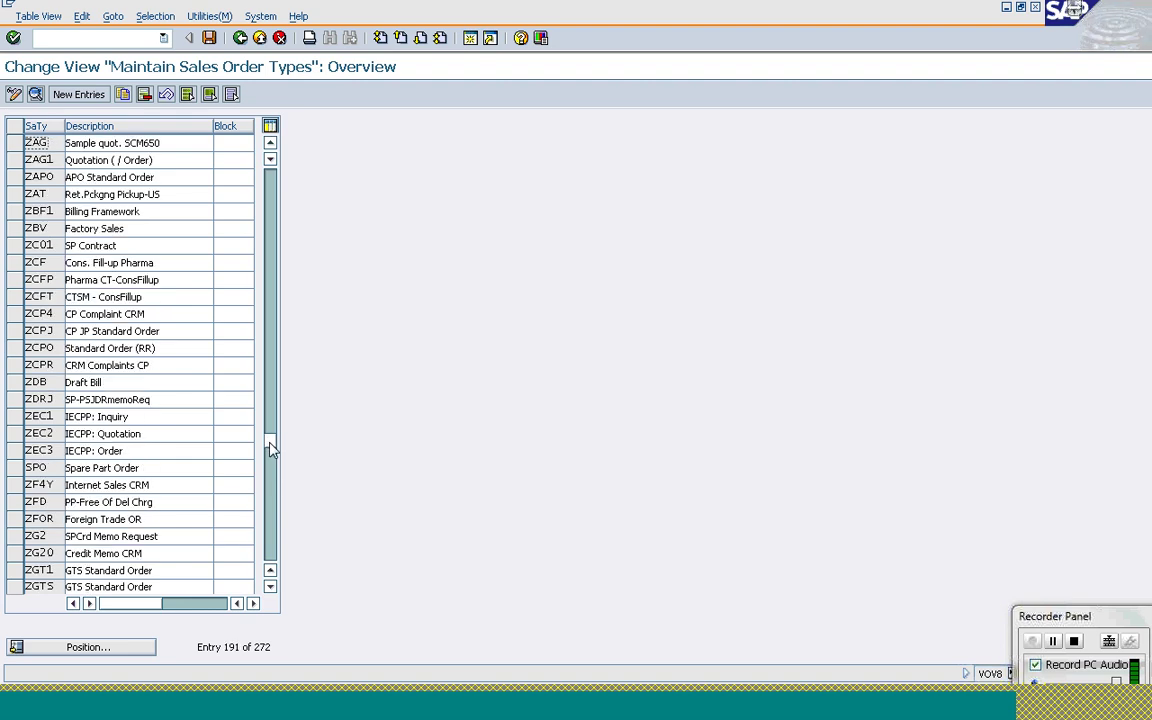
pyautogui.moveTo(272, 450); pyautogui.dragTo(272, 420)
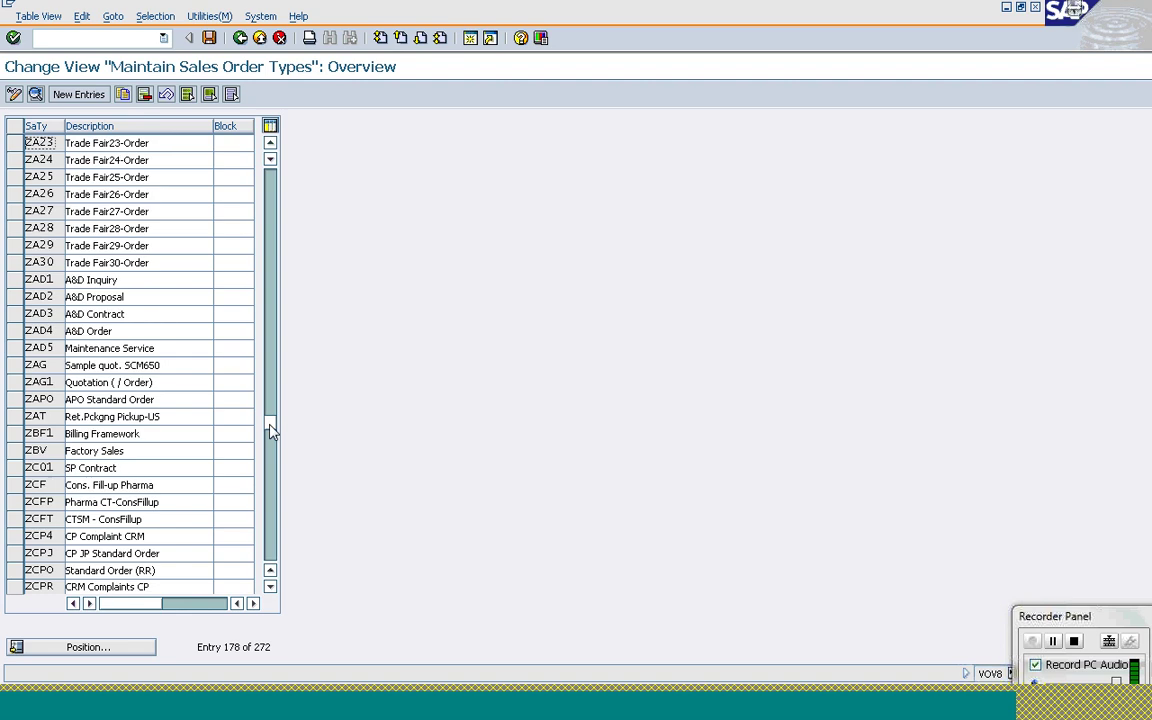
pyautogui.scroll(3, 272, 420)
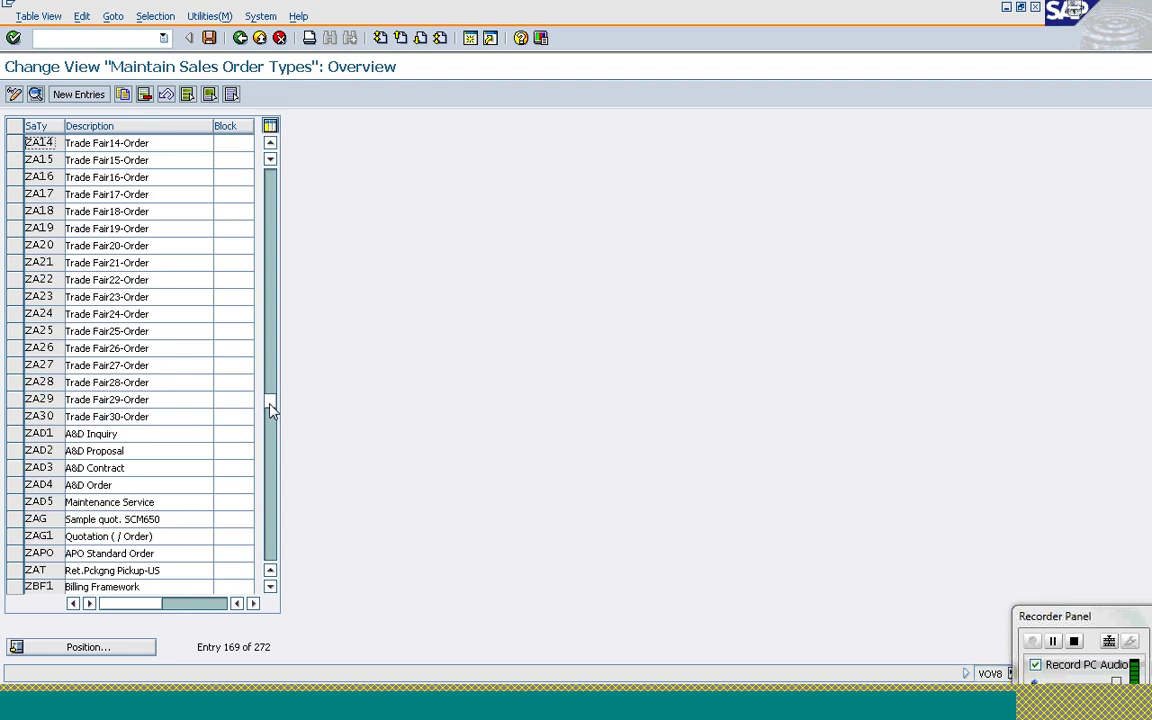
pyautogui.scroll(2, 272, 410)
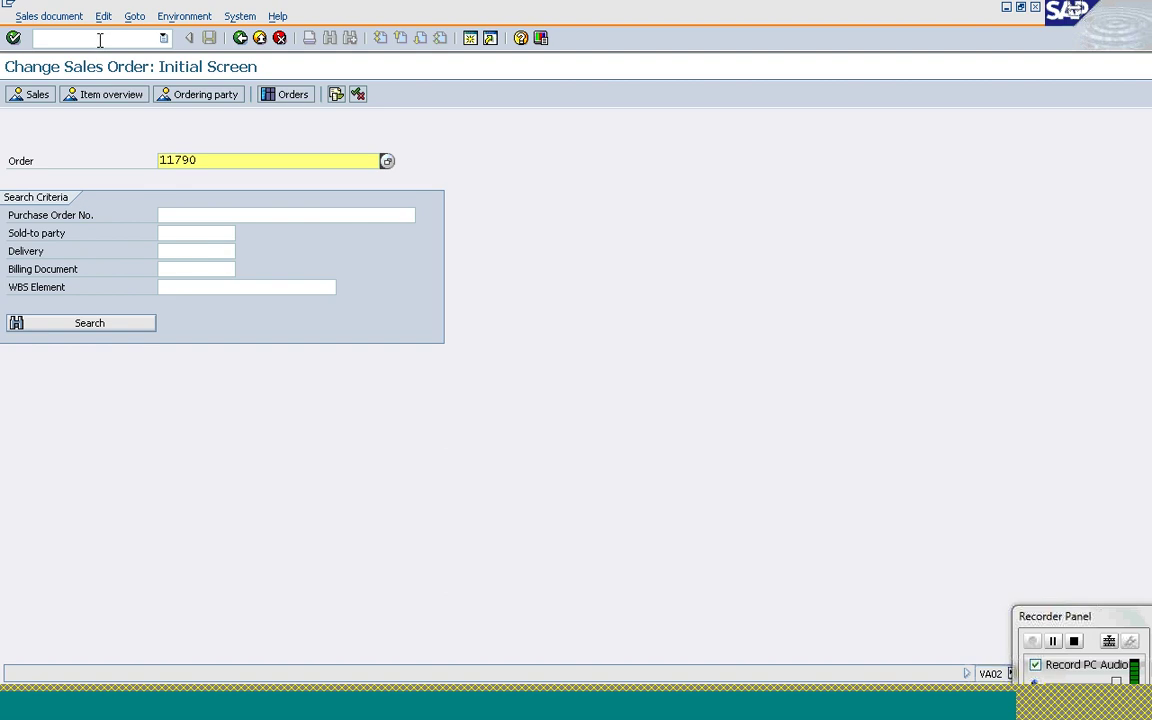
# Switch to the Change Sales Order session and start sales order creation there with transaction VA01
pyautogui.click(90, 37)
pyautogui.write('/nva01')
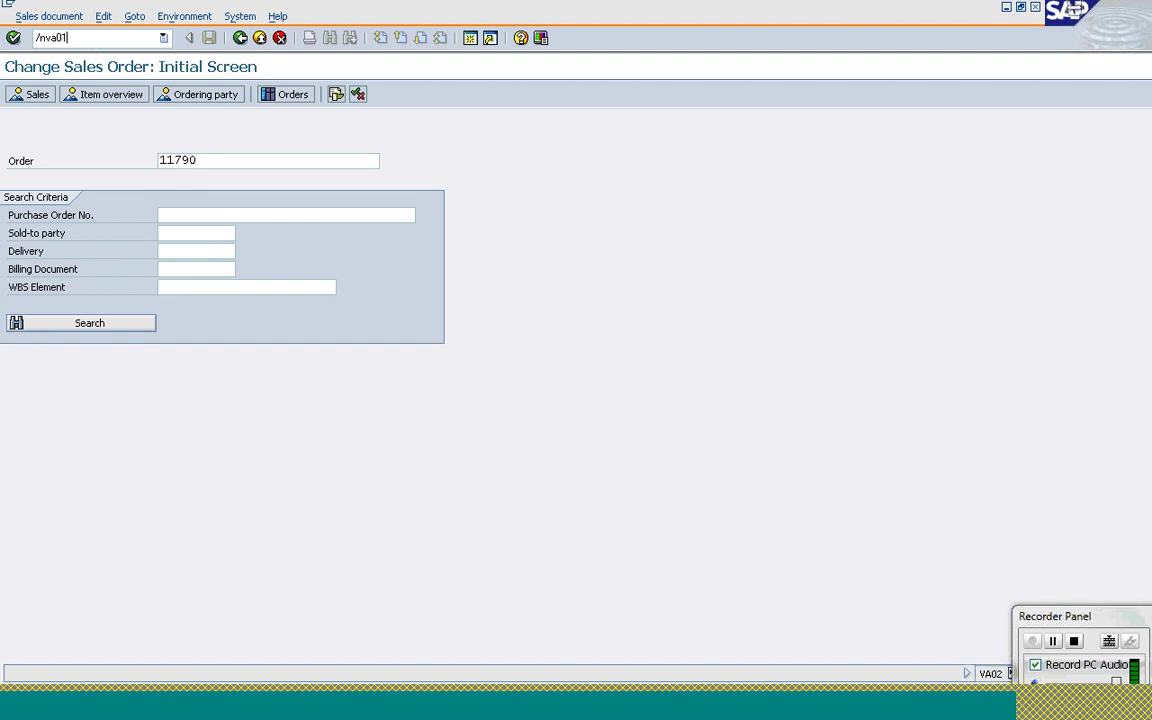
pyautogui.press('Return')
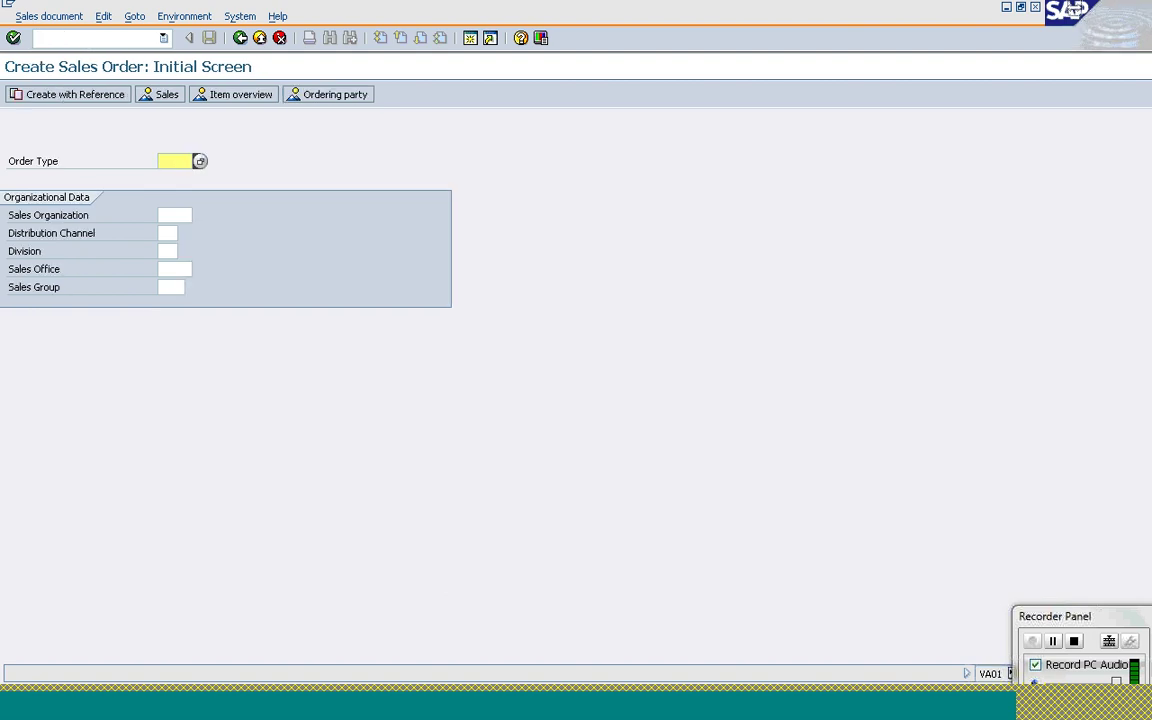
# Try order type ZKOR for the new sales order
pyautogui.click(167, 161)
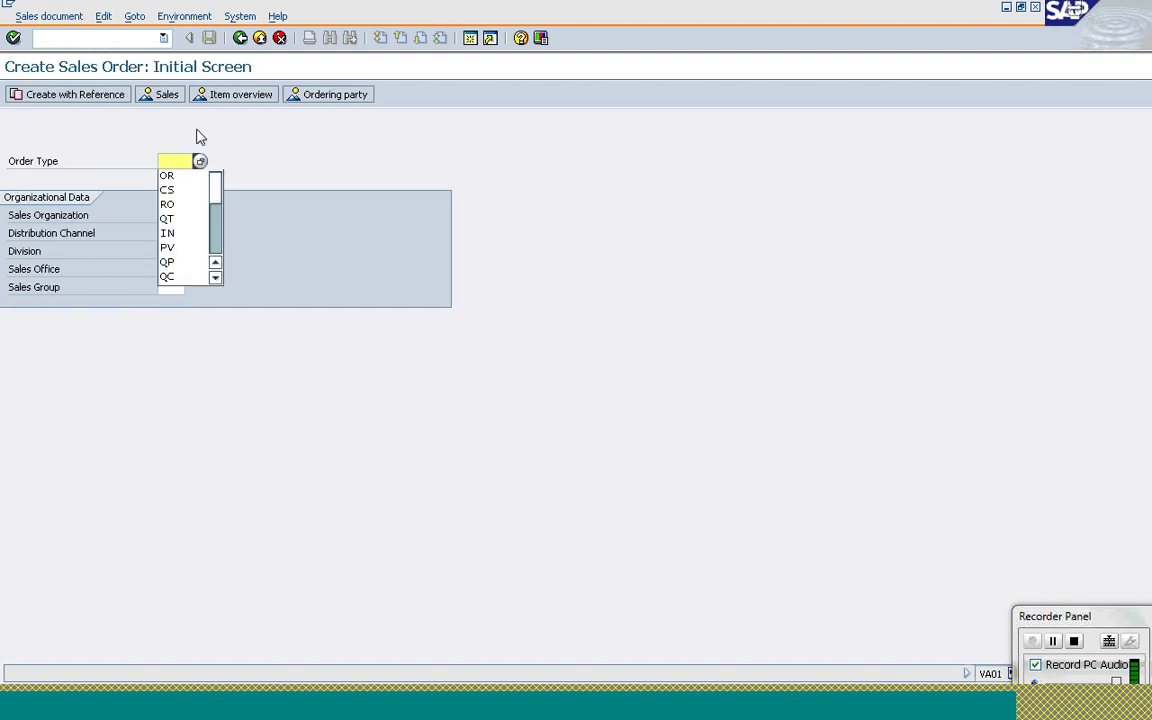
pyautogui.moveTo(213, 193); pyautogui.dragTo(188, 198)
pyautogui.click(188, 191)
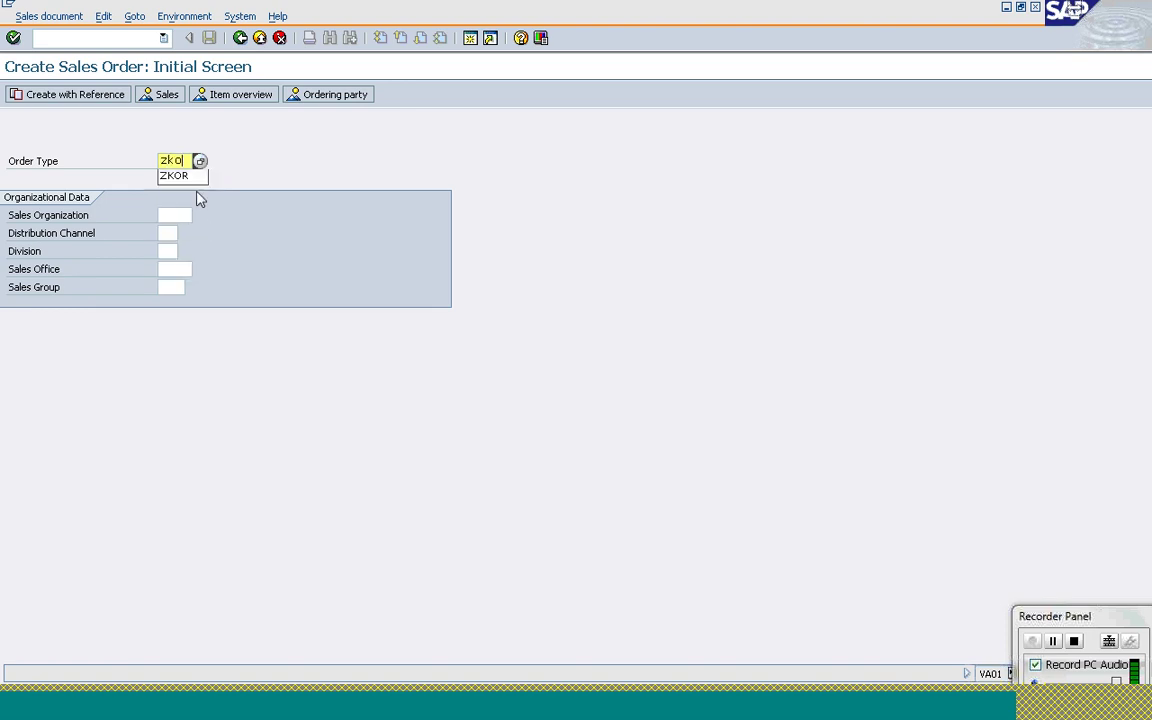
pyautogui.write('zkor')
pyautogui.press('Return')
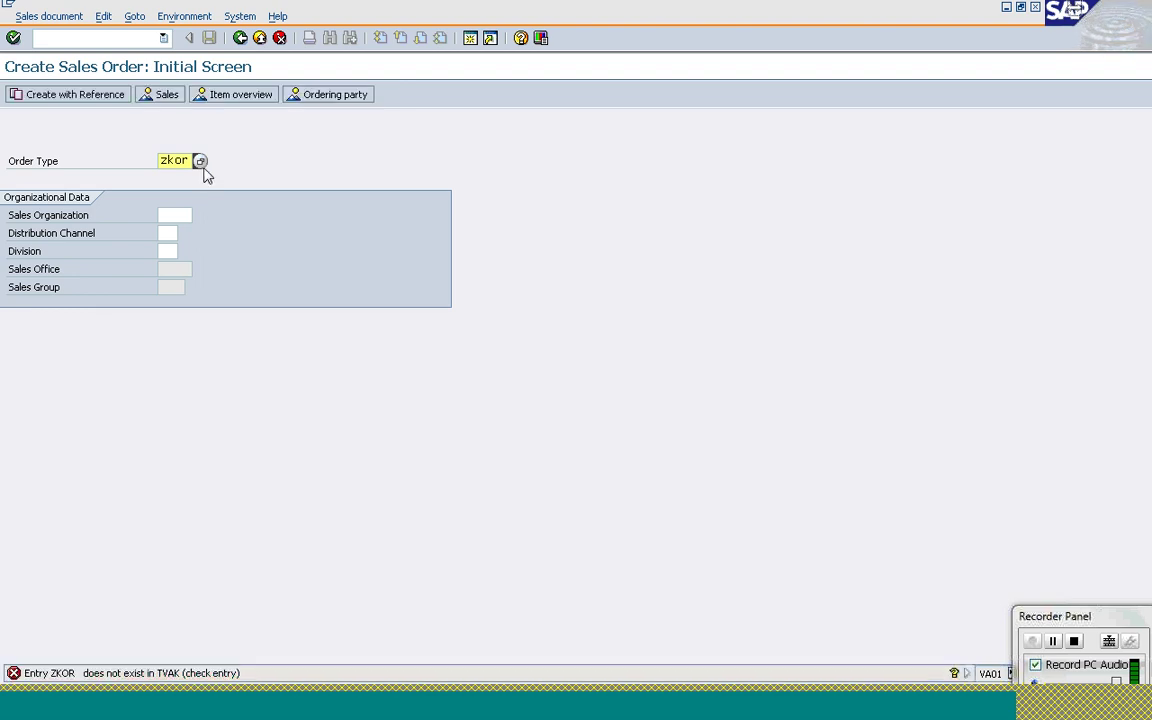
# Return to the sales order types overview session and position the list at document type OR
pyautogui.click(300, 716)
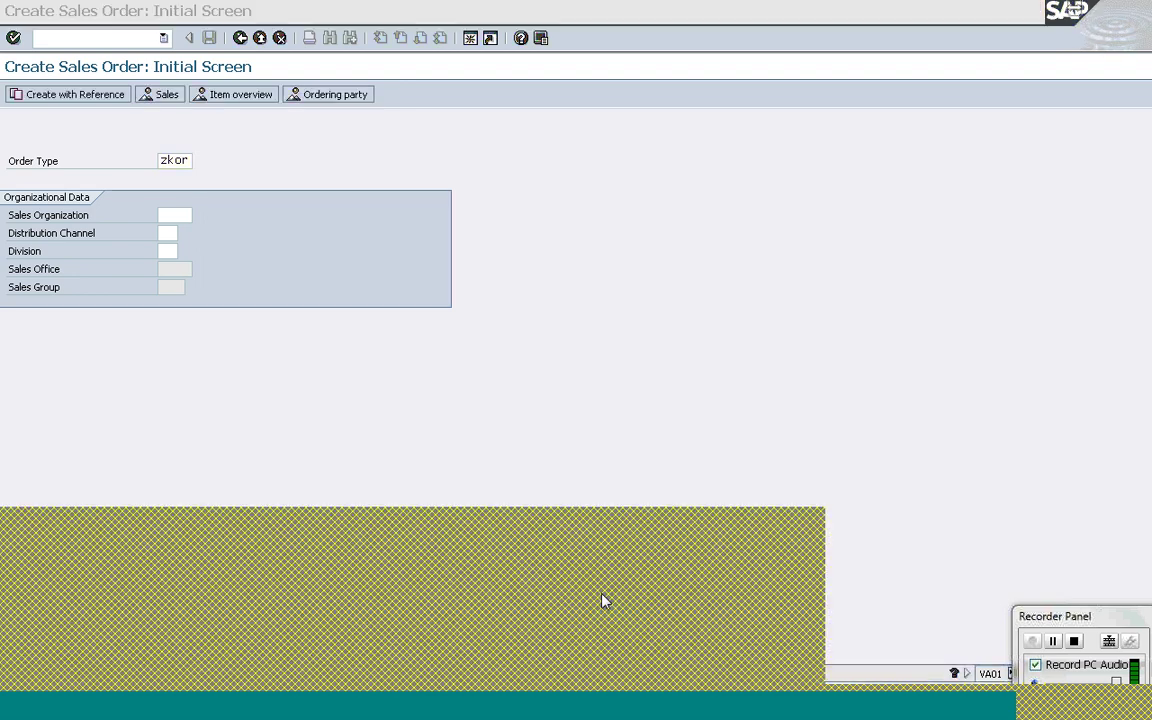
pyautogui.click(623, 590)
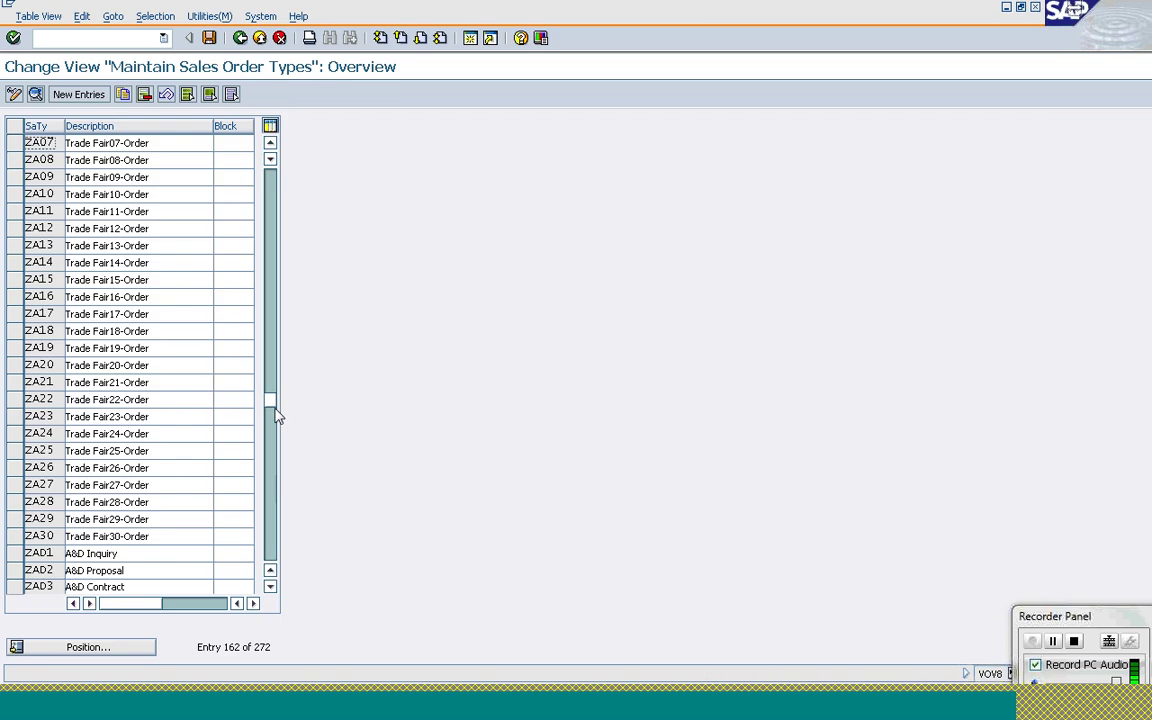
pyautogui.click(129, 656)
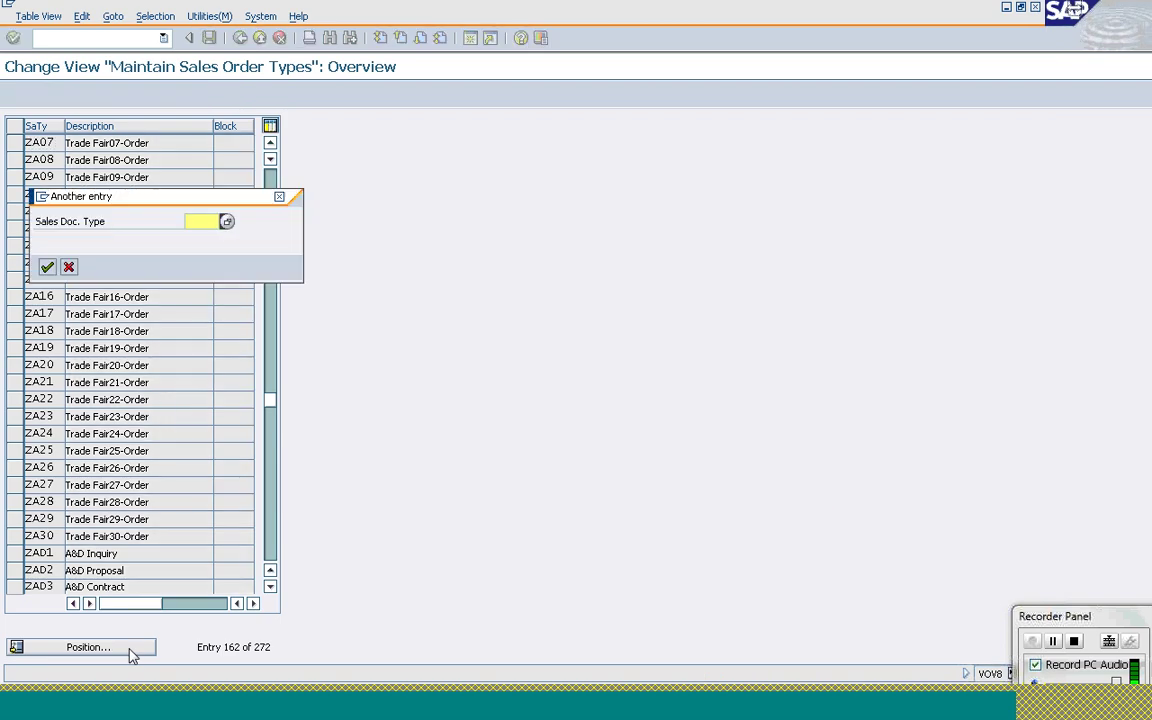
pyautogui.write('OR')
pyautogui.press('Return')
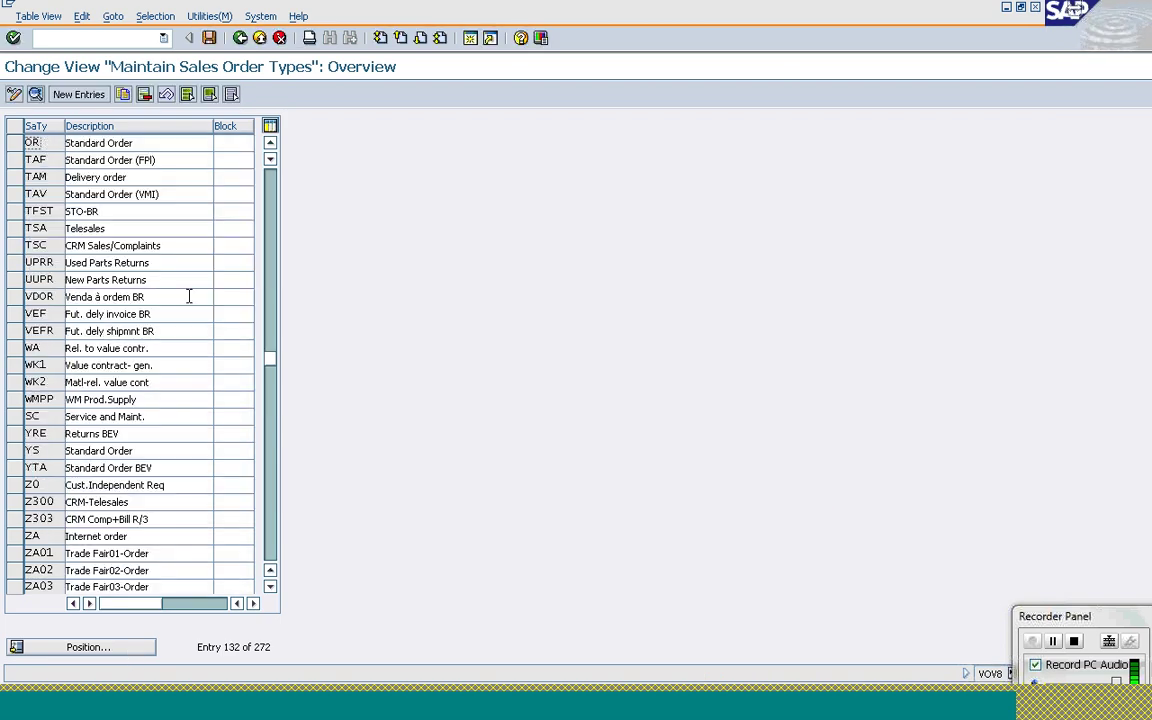
# Copy sales document type OR to ZSOR, adding an opening parenthesis and the person's name after "Standard Order" in the description
pyautogui.click(15, 143)
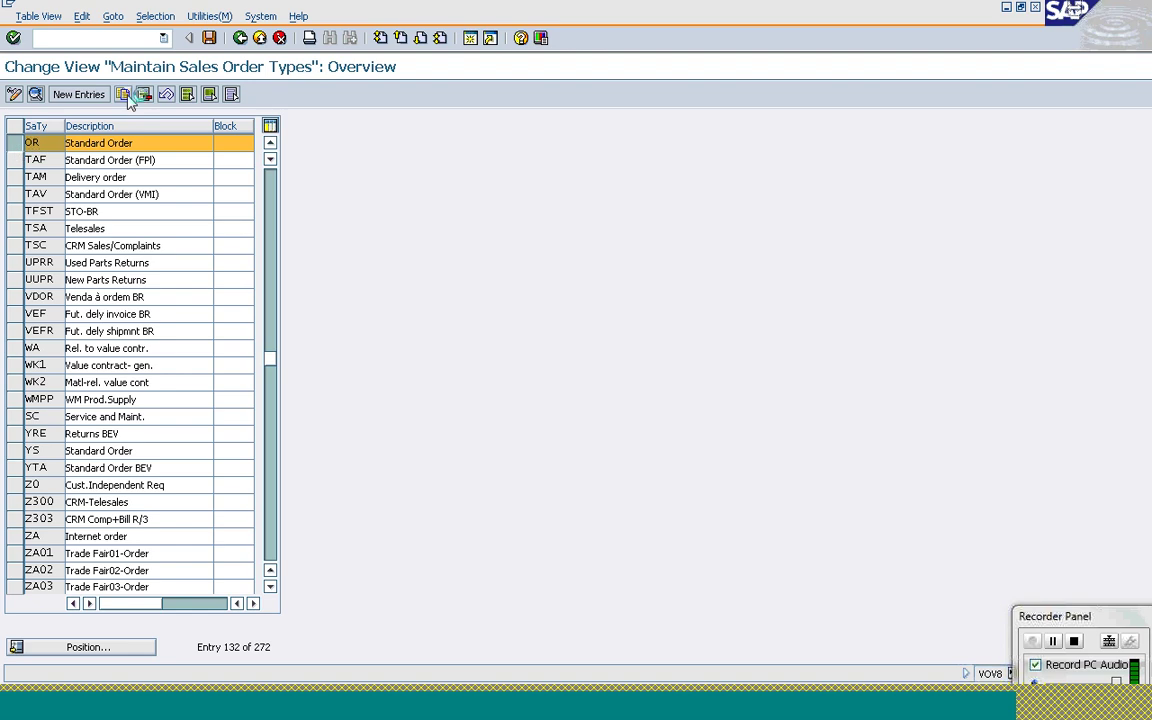
pyautogui.click(119, 93)
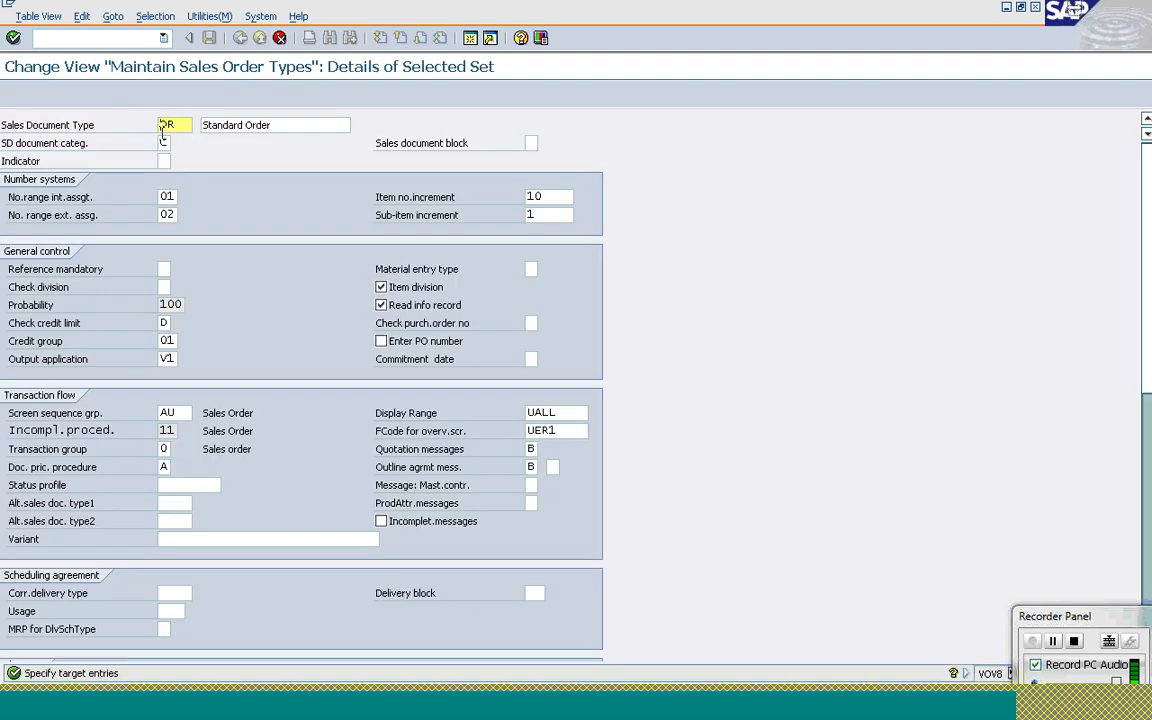
pyautogui.write('ZSOR')
pyautogui.press('Tab')
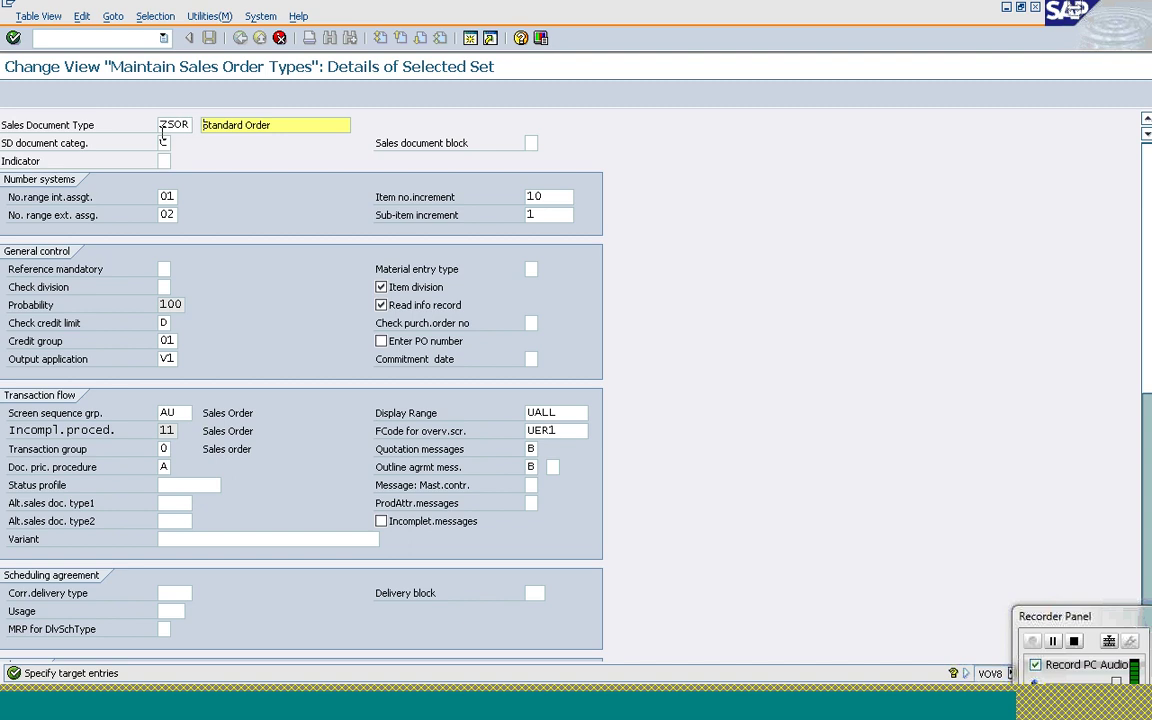
pyautogui.press('Right')
pyautogui.press('Right')
pyautogui.press('Right')
pyautogui.press('Right')
pyautogui.press('Right')
pyautogui.press('Right')
pyautogui.press('End')
pyautogui.write('(A')
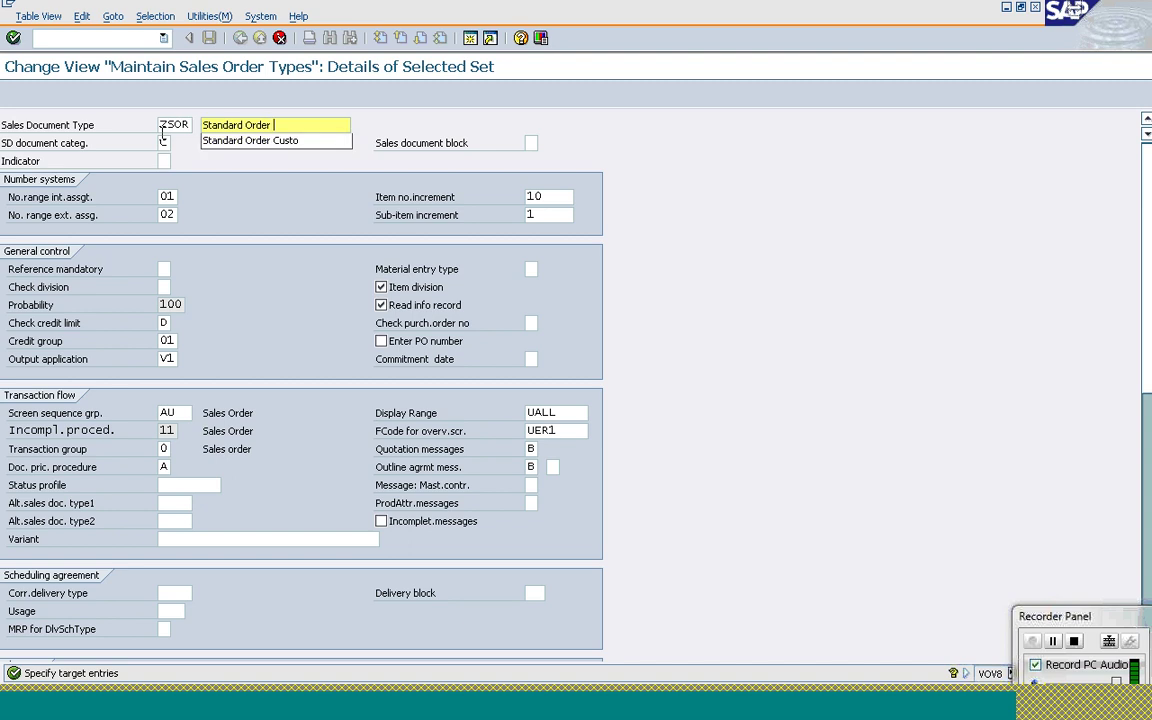
pyautogui.write('bid')
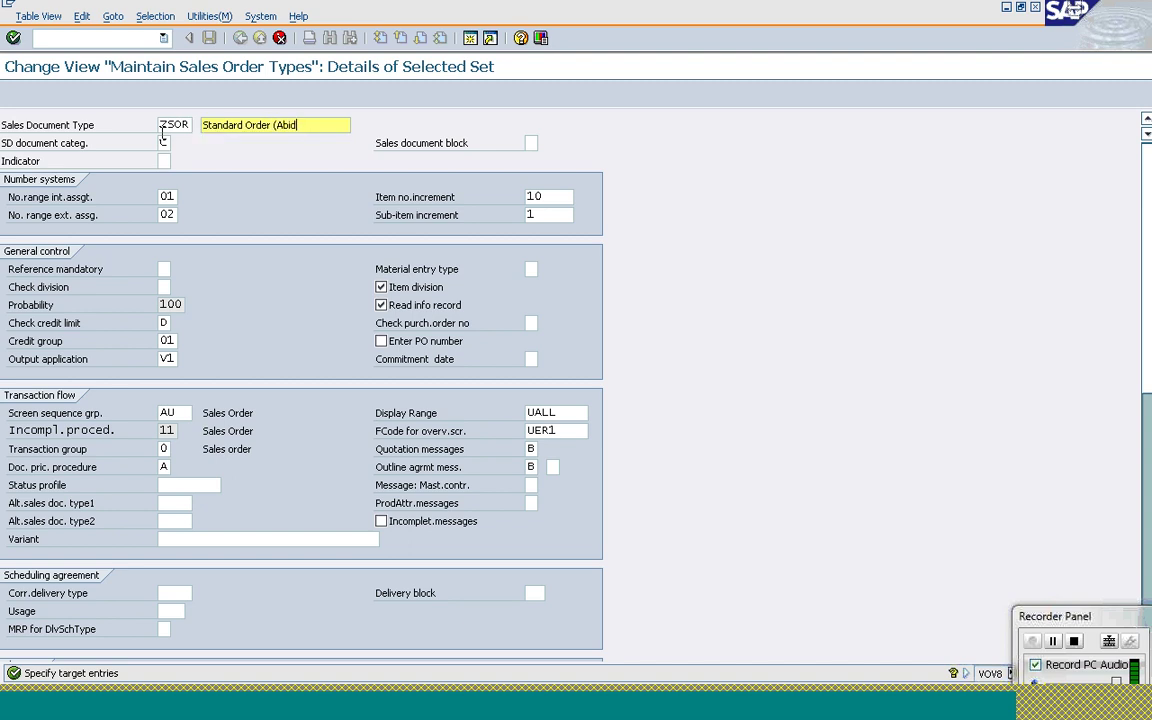
# Accept ZSOR as relevant for copying control and save it to the proposed "Posting Period Close" customizing request, accepting the transport objects
pyautogui.hotkey('ctrl', 's')
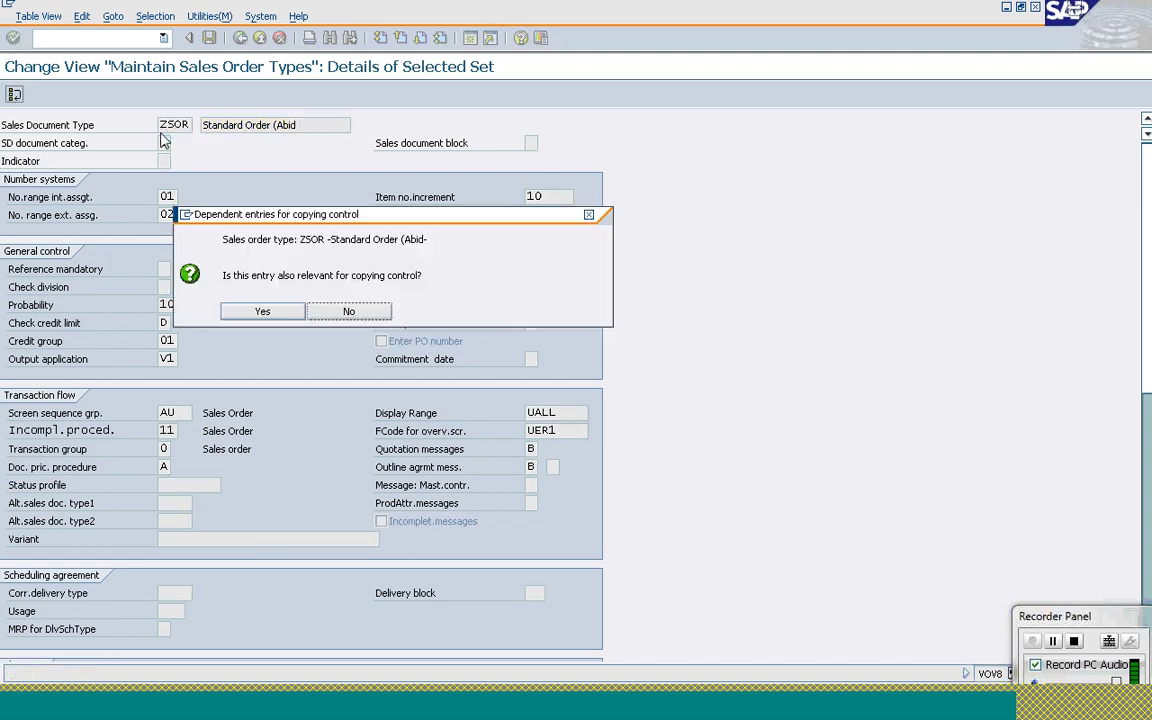
pyautogui.click(268, 312)
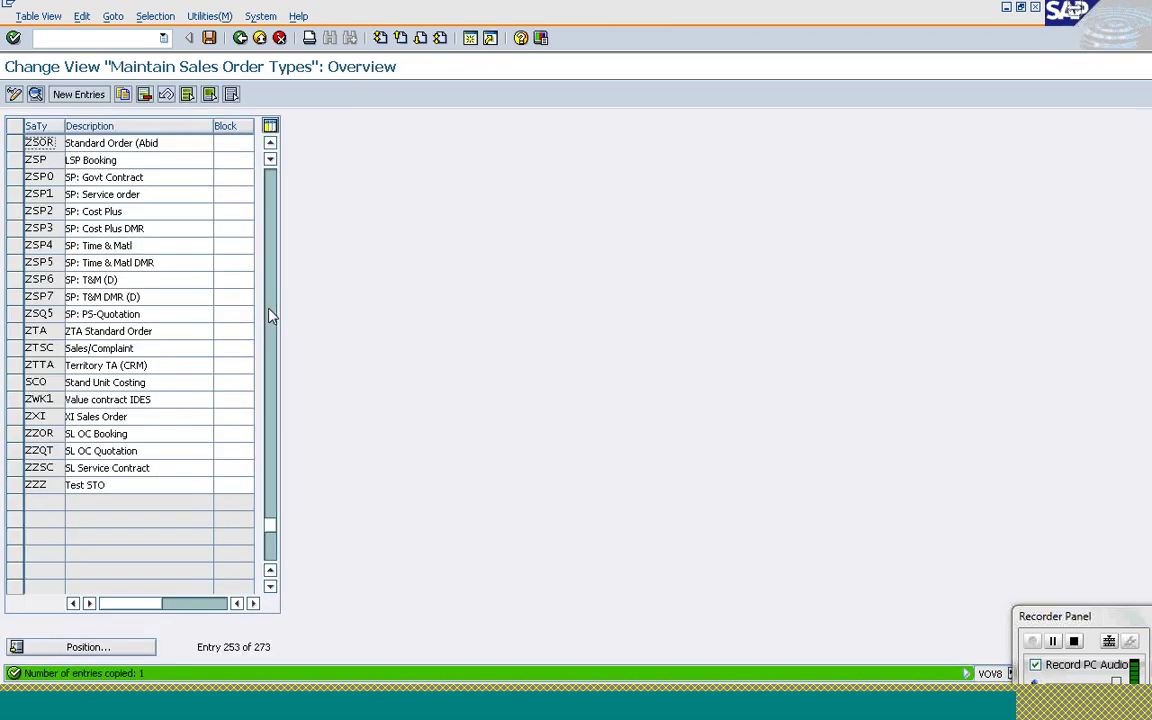
pyautogui.click(210, 38)
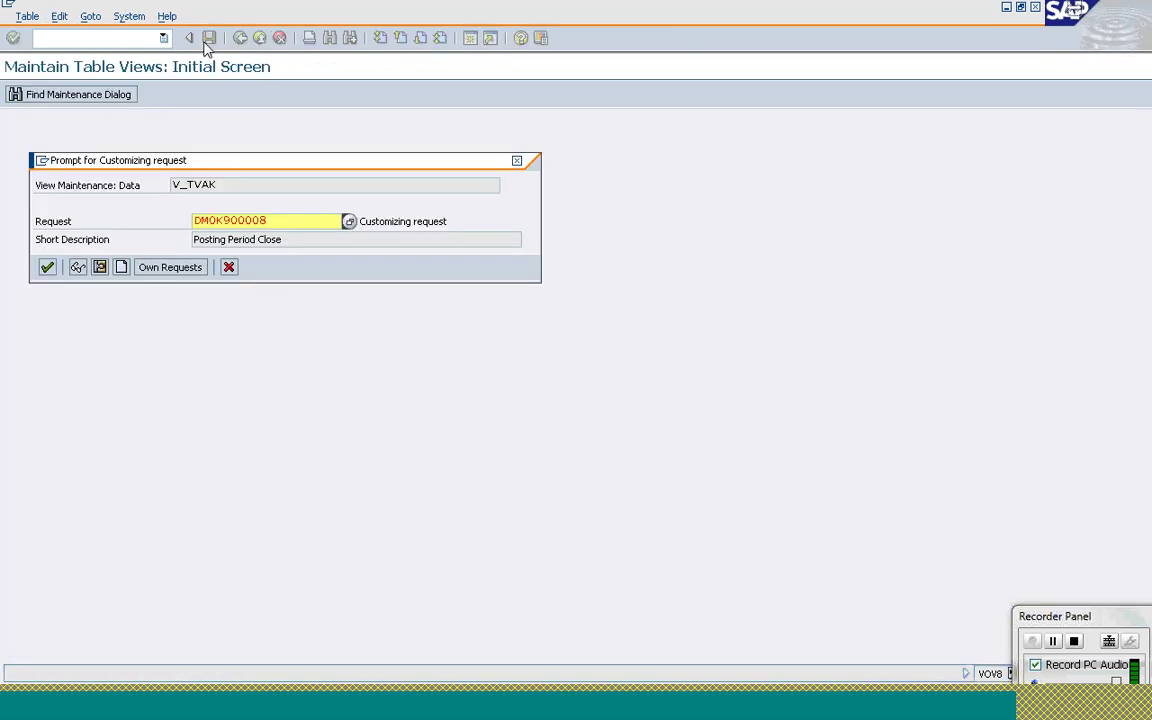
pyautogui.click(48, 272)
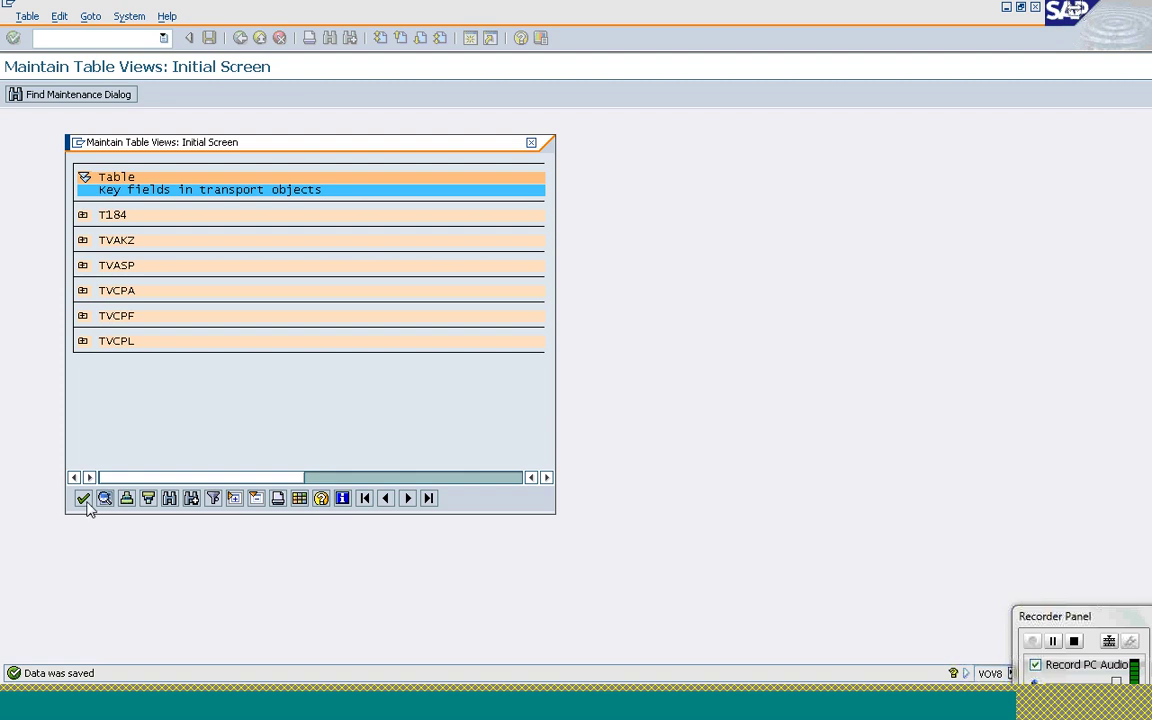
pyautogui.click(83, 500)
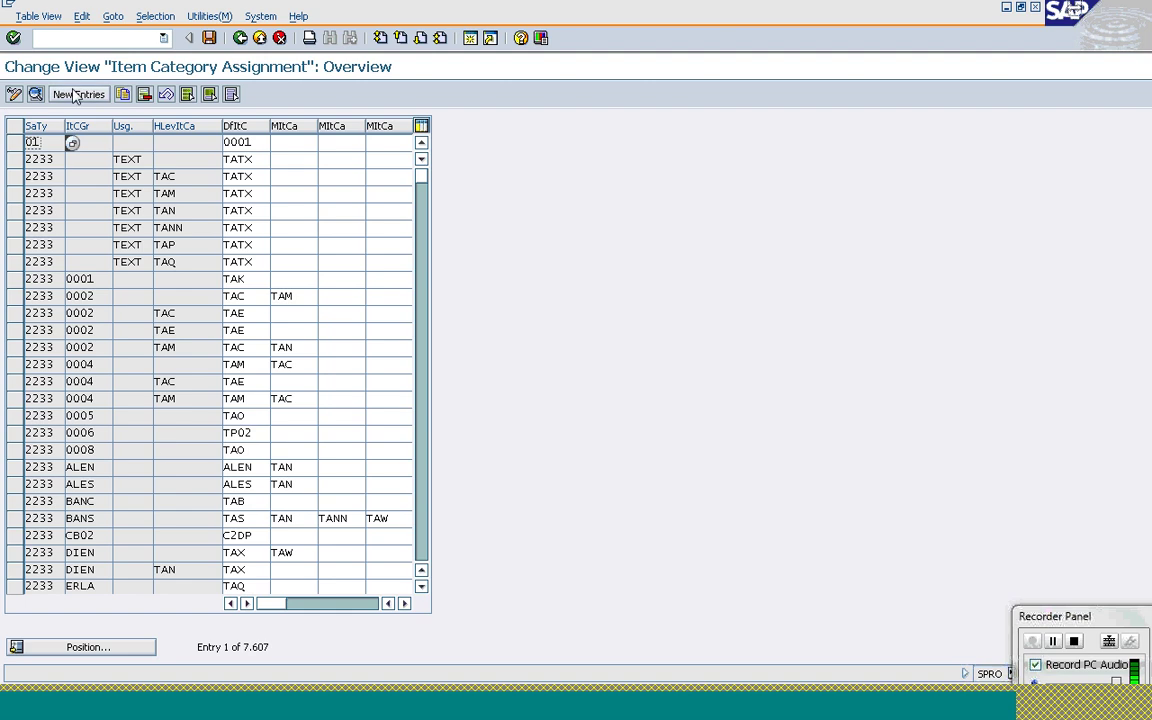
# In the item category assignment, add a new entry for sales document type ZSOR, item category group NORM and item category ZSTN
pyautogui.click(73, 94)
pyautogui.write('Z')
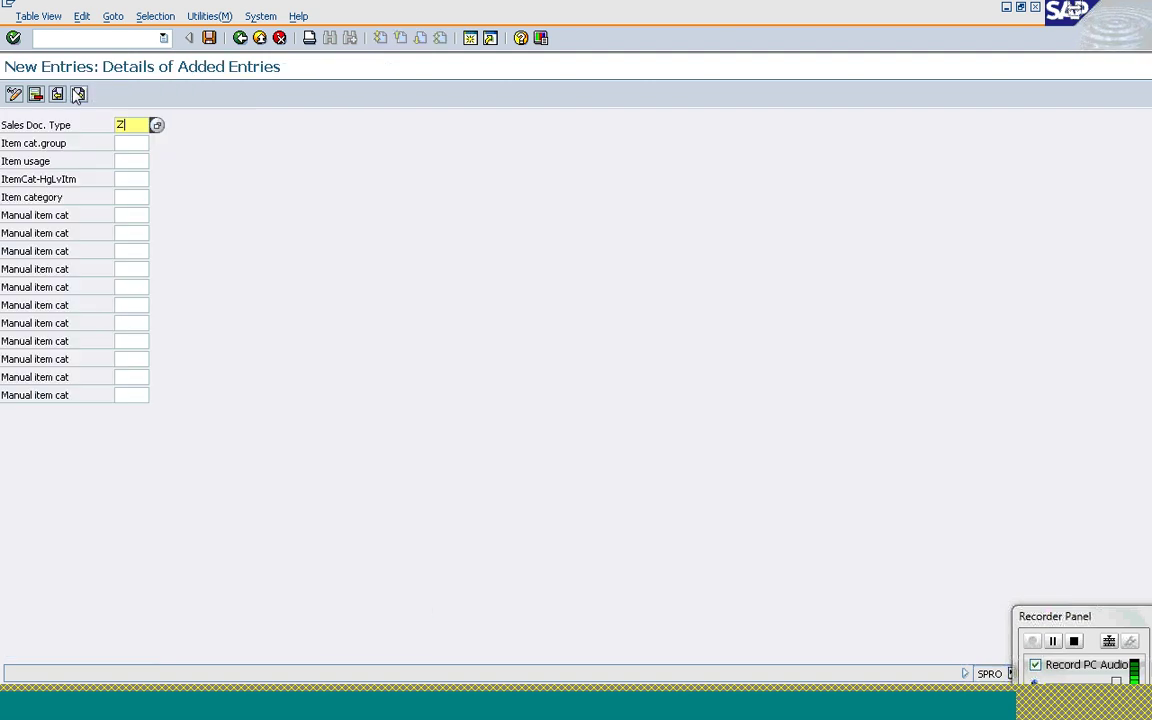
pyautogui.write('SOR')
pyautogui.press('Tab')
pyautogui.write('NORM')
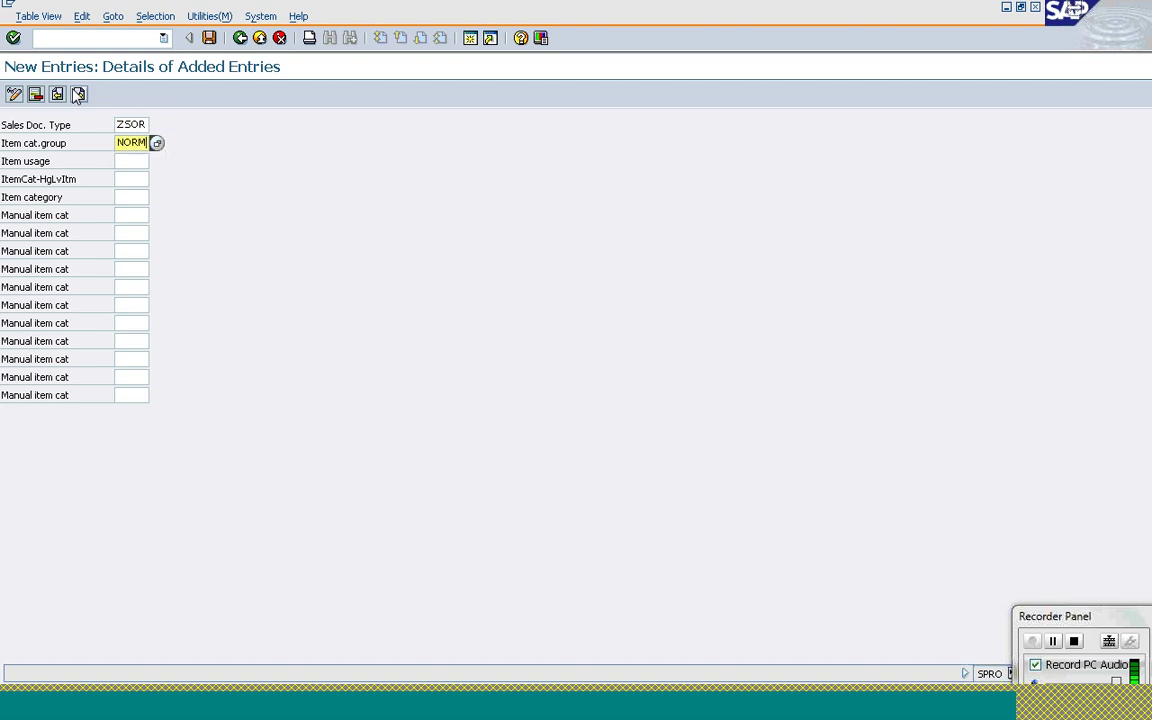
pyautogui.press('Tab')
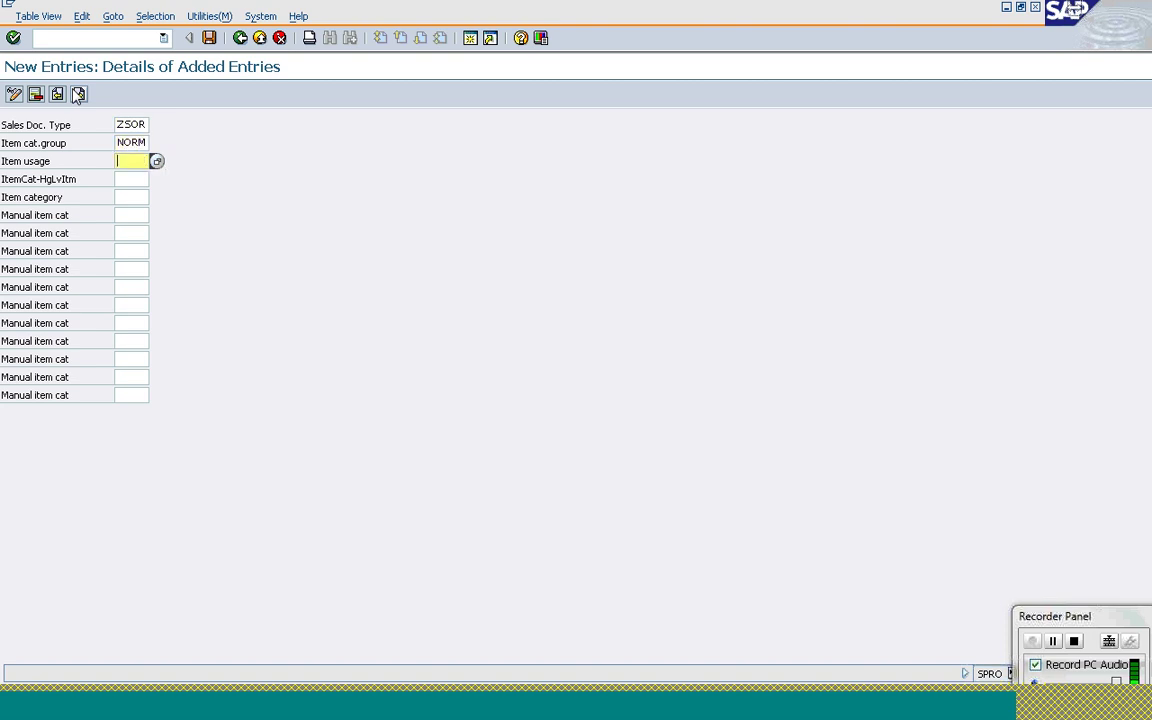
pyautogui.press('Tab')
pyautogui.press('Tab')
pyautogui.write('ZSTN')
pyautogui.press('Return')
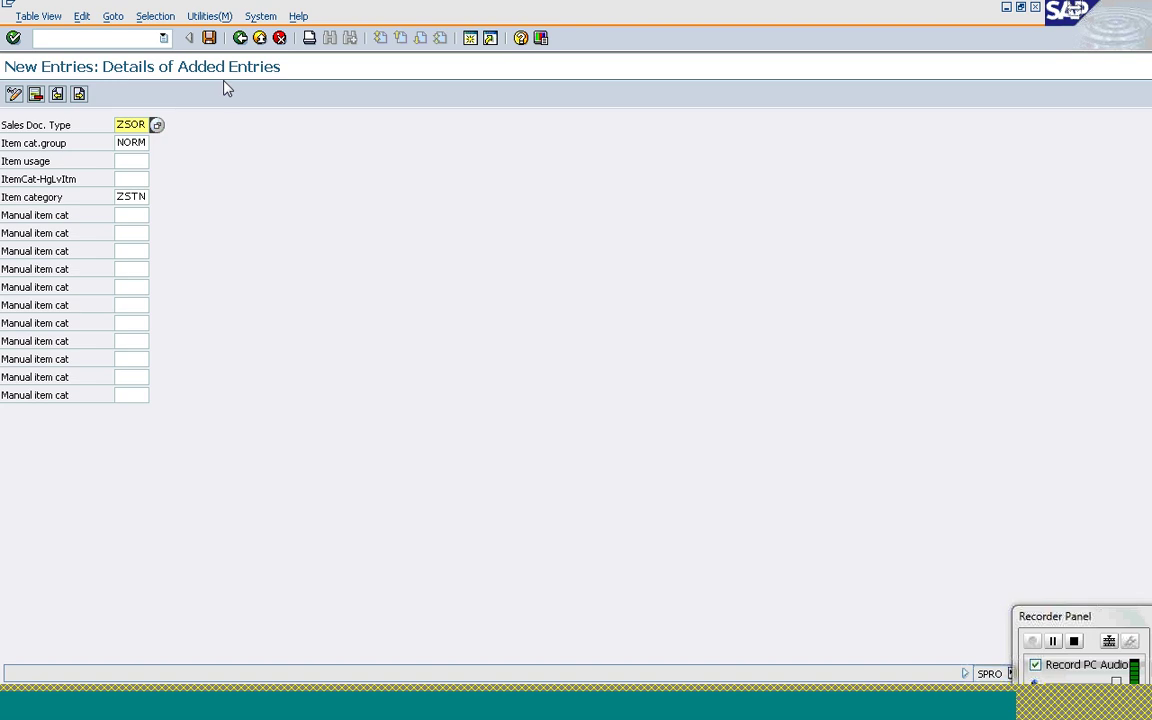
# Add an entry for sales document type ZSOR, group NORM, higher-level item category ZSTN and item category ZSFR, and save it to the proposed customizing request
pyautogui.click(79, 94)
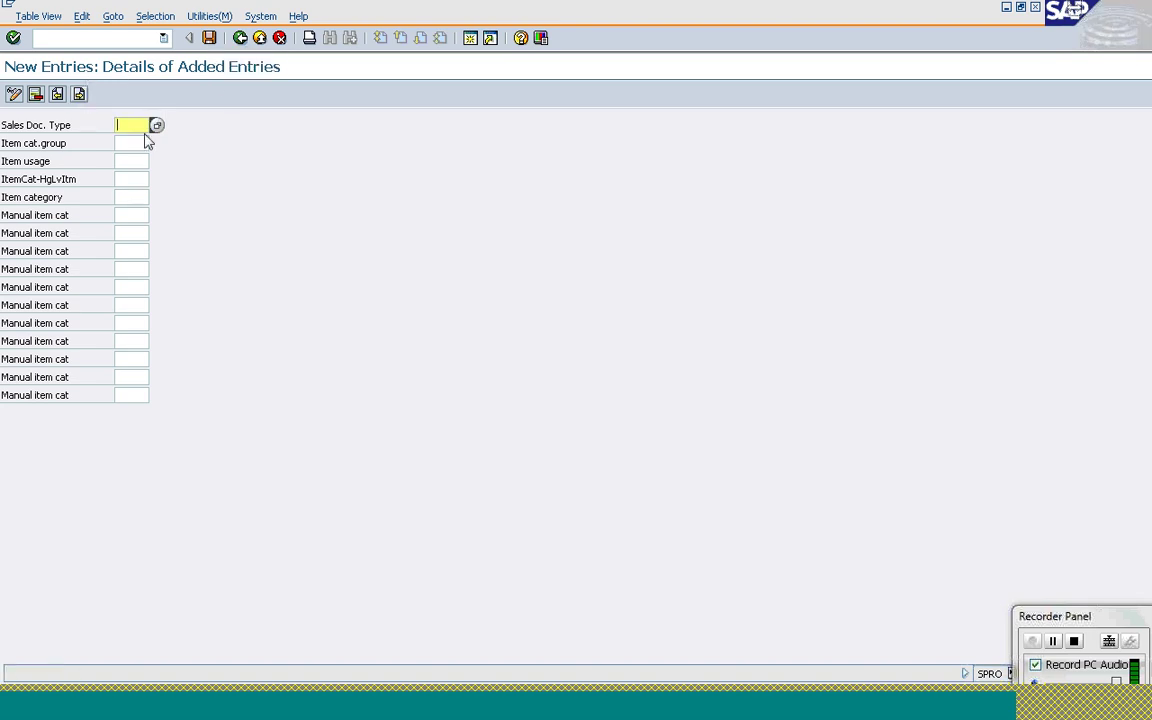
pyautogui.write('ZS')
pyautogui.click(147, 142)
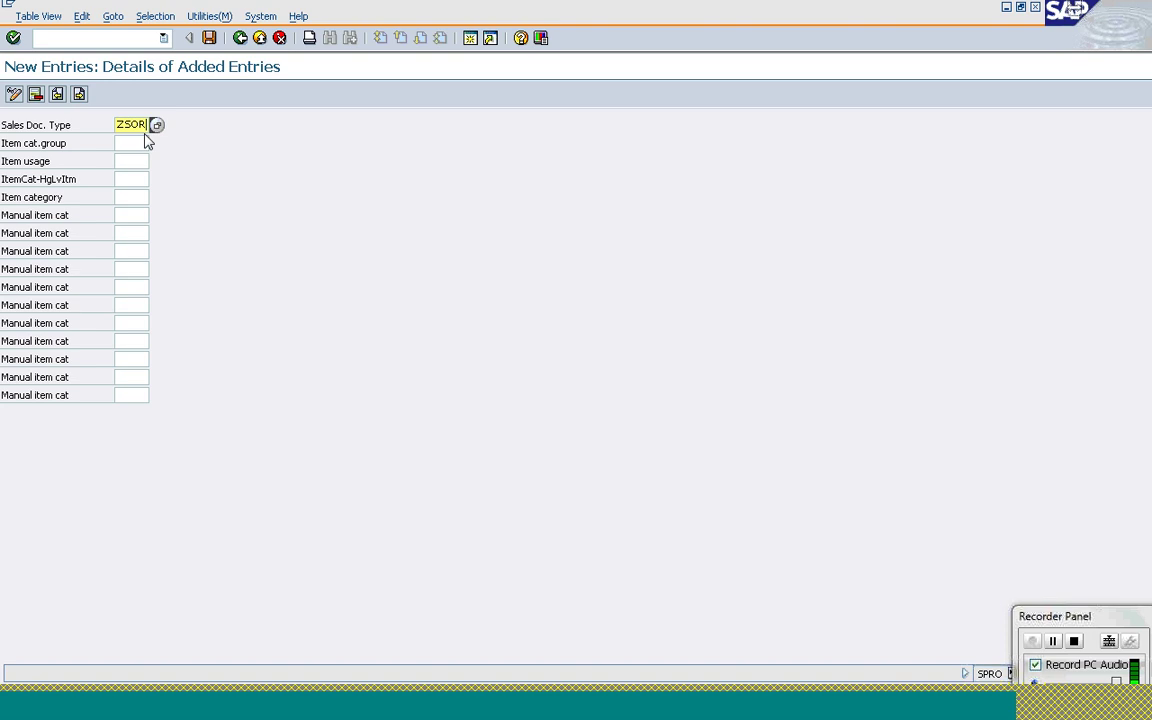
pyautogui.click(147, 142)
pyautogui.write('NORM')
pyautogui.press('Return')
pyautogui.press('Tab')
pyautogui.press('Tab')
pyautogui.write('ZSTN')
pyautogui.press('Tab')
pyautogui.write('Z')
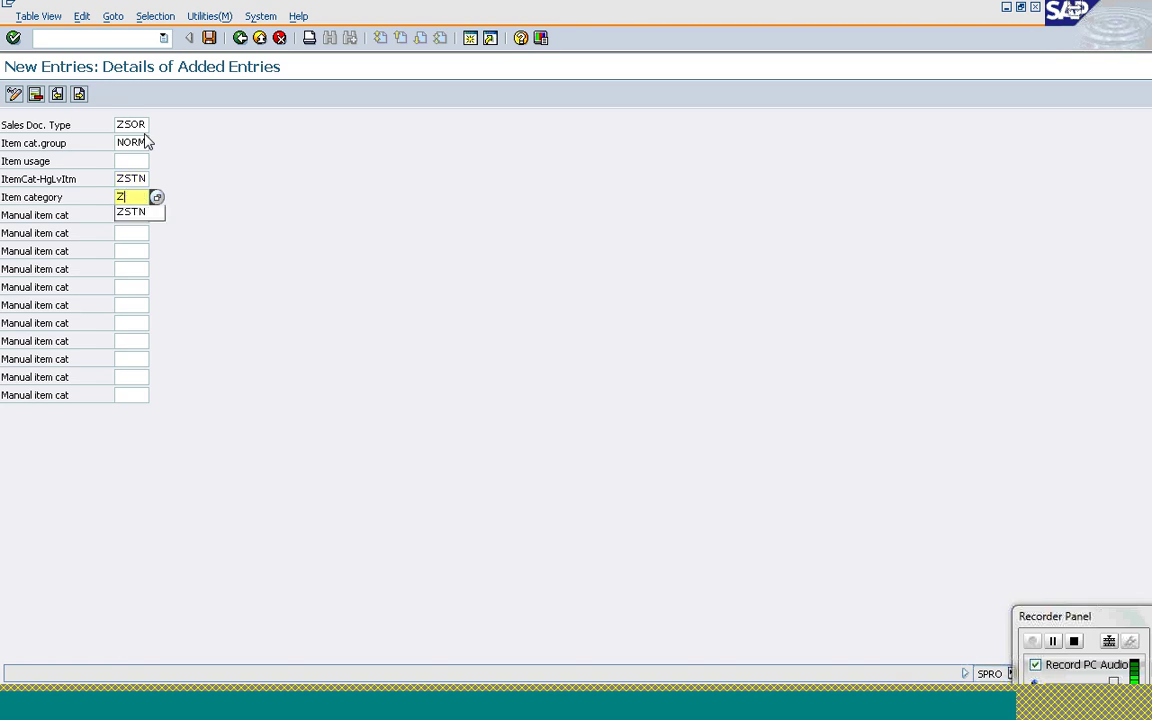
pyautogui.write('SFR')
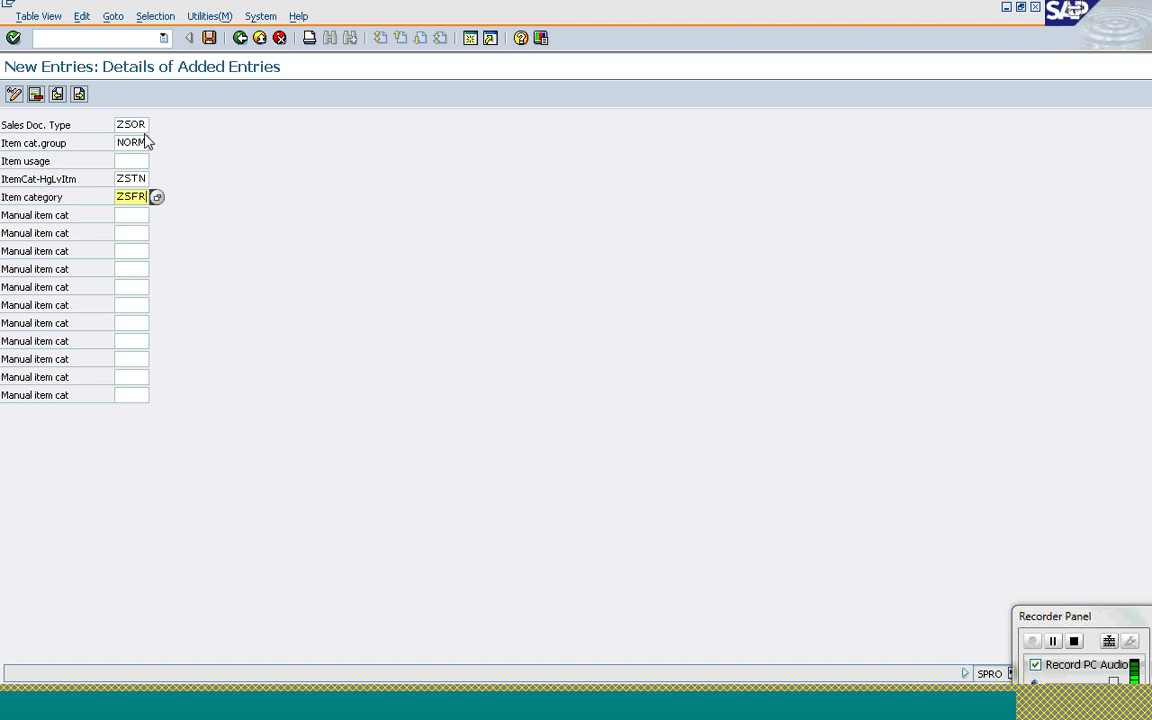
pyautogui.press('Return')
pyautogui.click(211, 39)
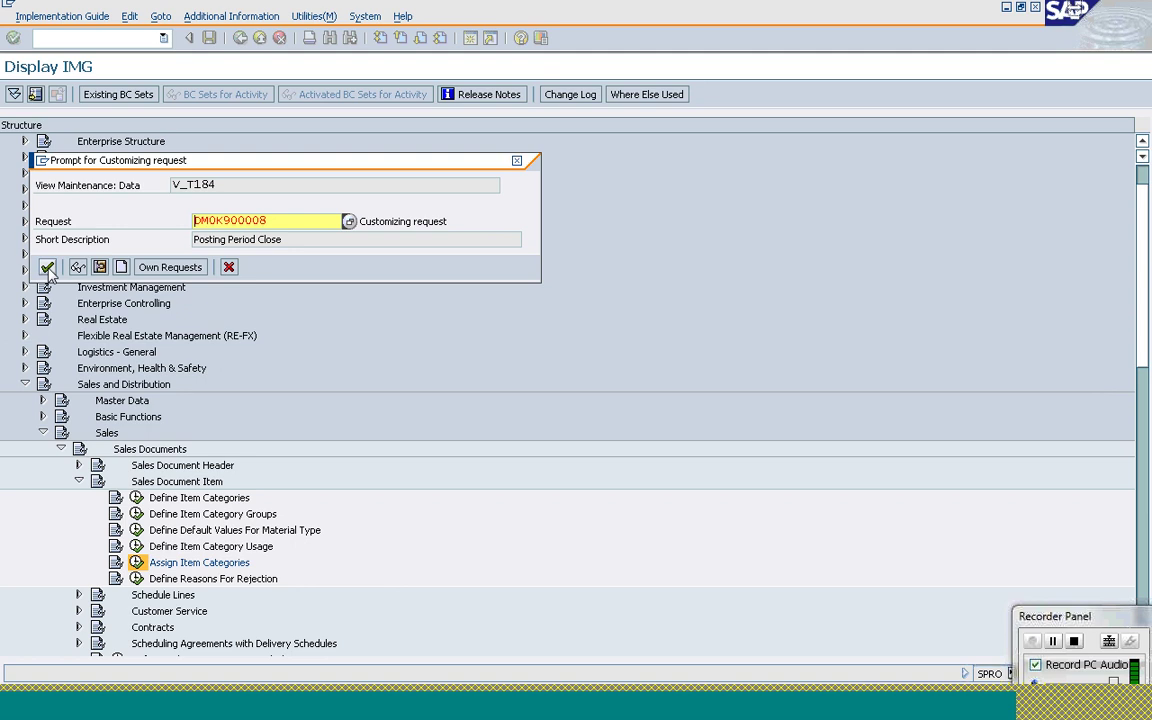
pyautogui.click(47, 267)
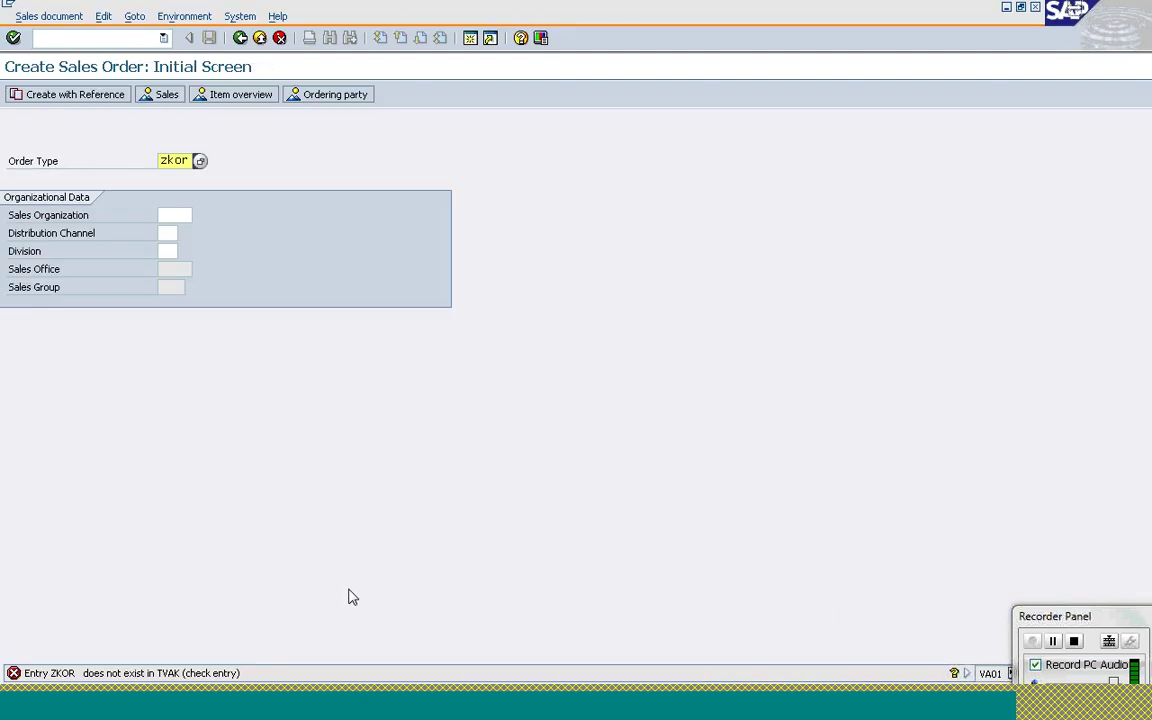
# Exit the open sales order, item category assignment and sales order types screens
pyautogui.click(240, 38)
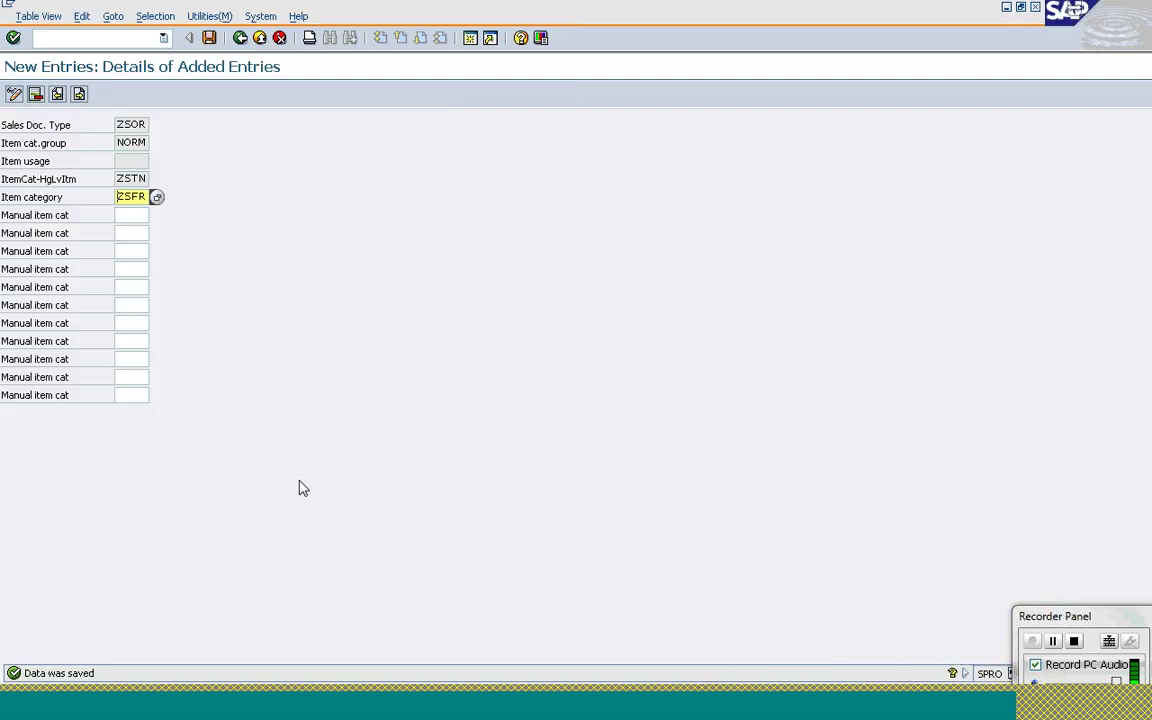
pyautogui.click(240, 38)
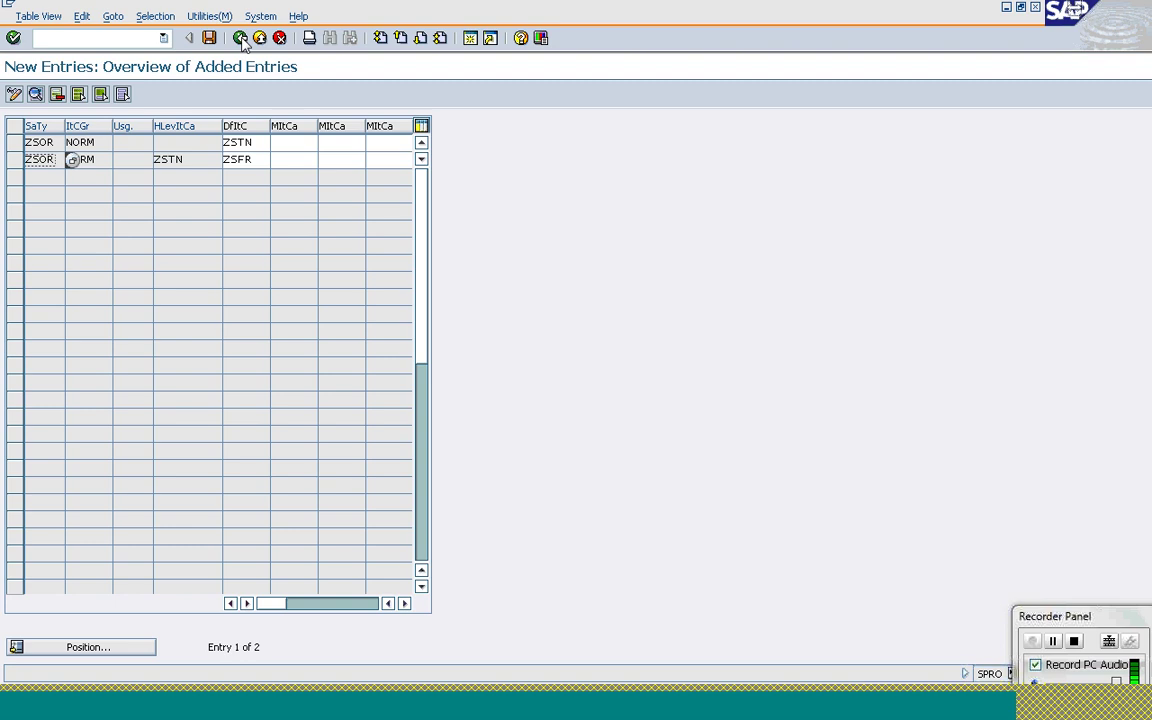
pyautogui.click(240, 38)
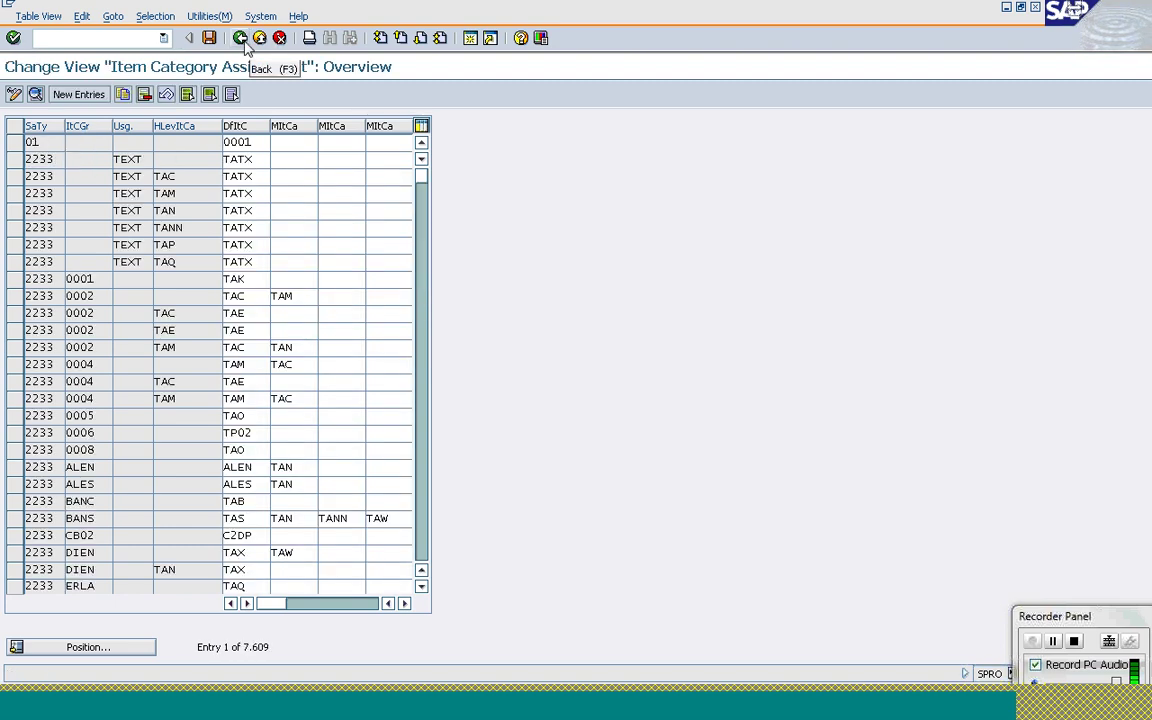
pyautogui.click(240, 38)
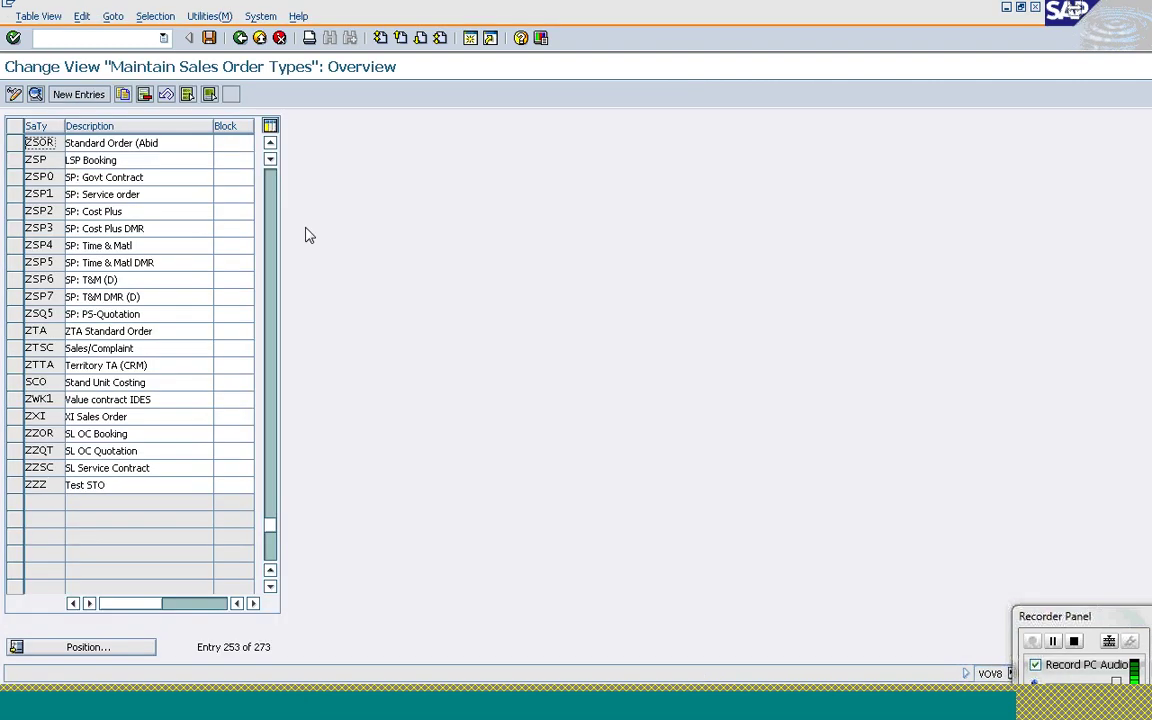
pyautogui.click(241, 38)
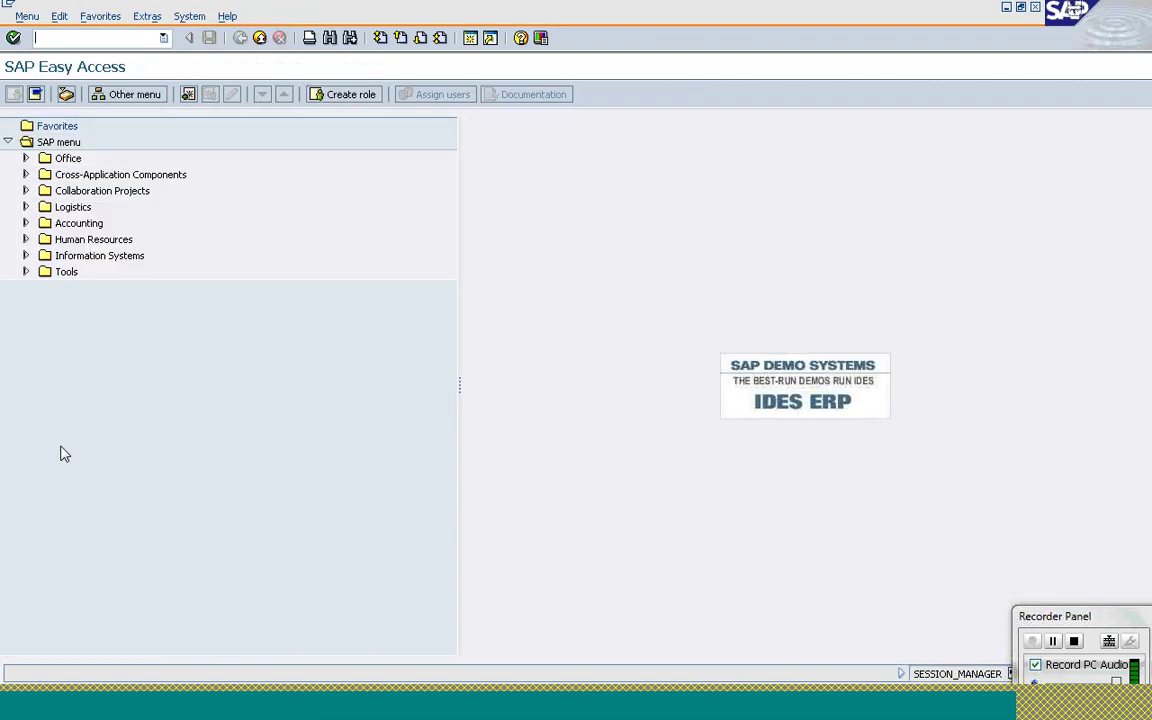
# Start creating a sales order in transaction VA01 with order type ZSOR
pyautogui.click(40, 37)
pyautogui.write('va01')
pyautogui.press('Return')
pyautogui.write('zsor')
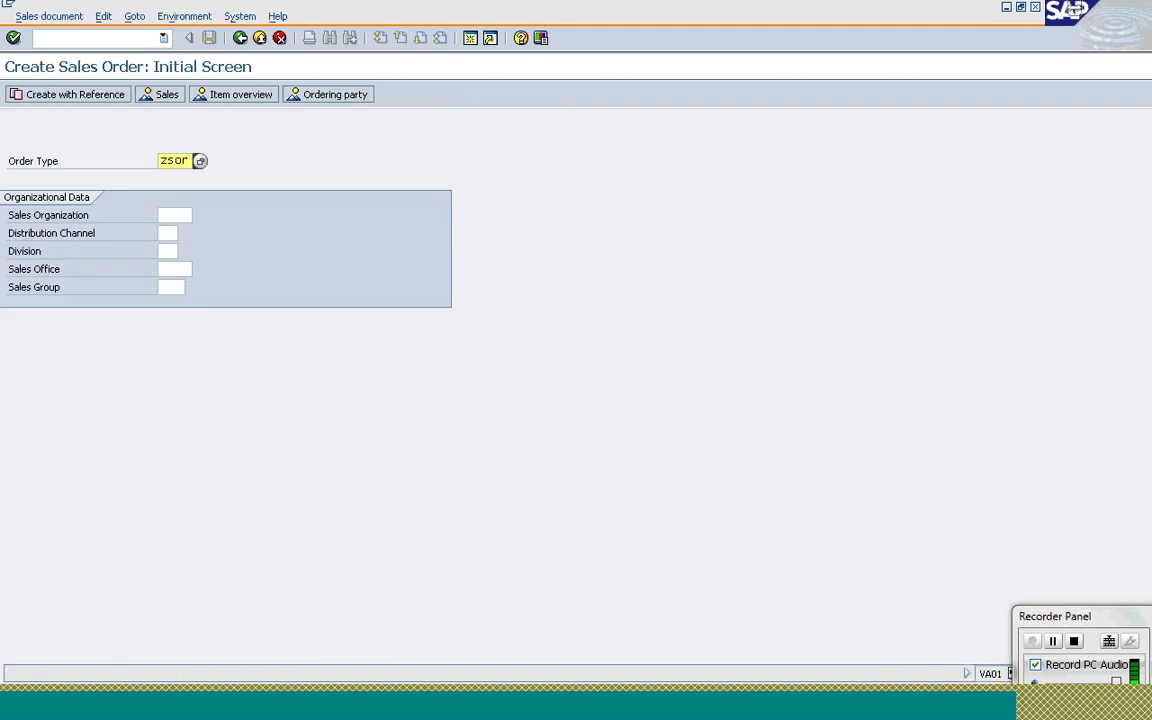
pyautogui.press('Return')
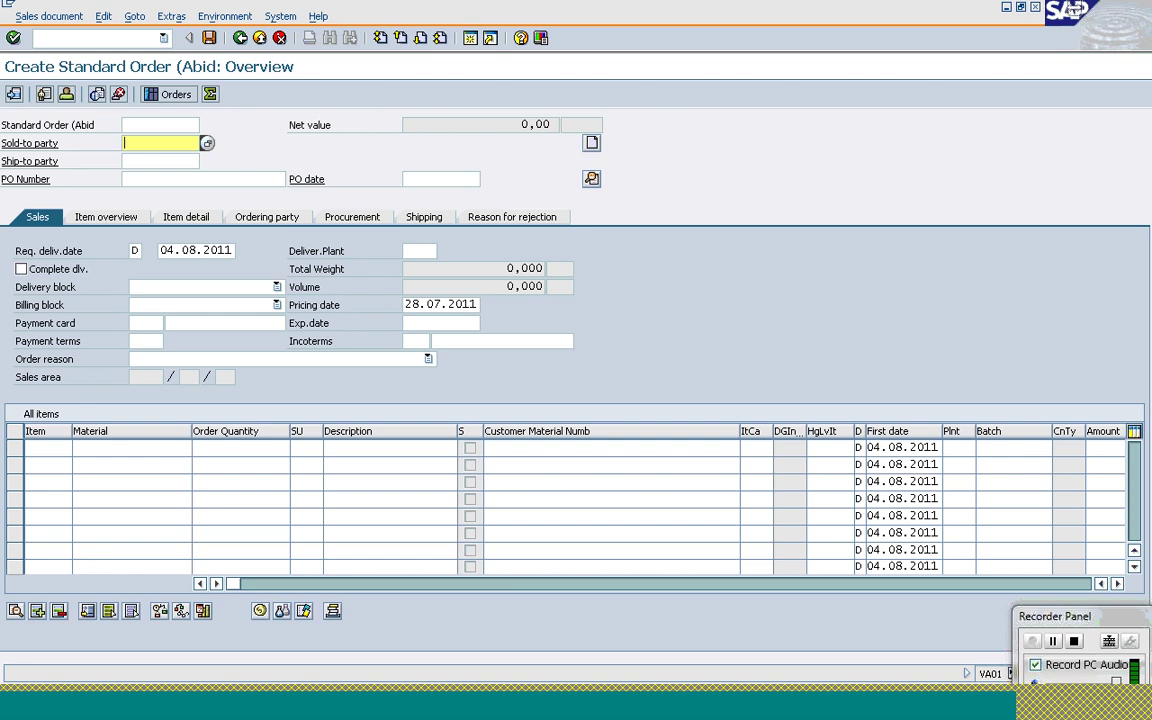
# Enter the sold-to party's customer number, set the PO number to "Item category", and choose sales area 1000/10/00
pyautogui.write('t-s62a02')
pyautogui.press('Tab')
pyautogui.press('Tab')
pyautogui.write('Schedule Line Item category')
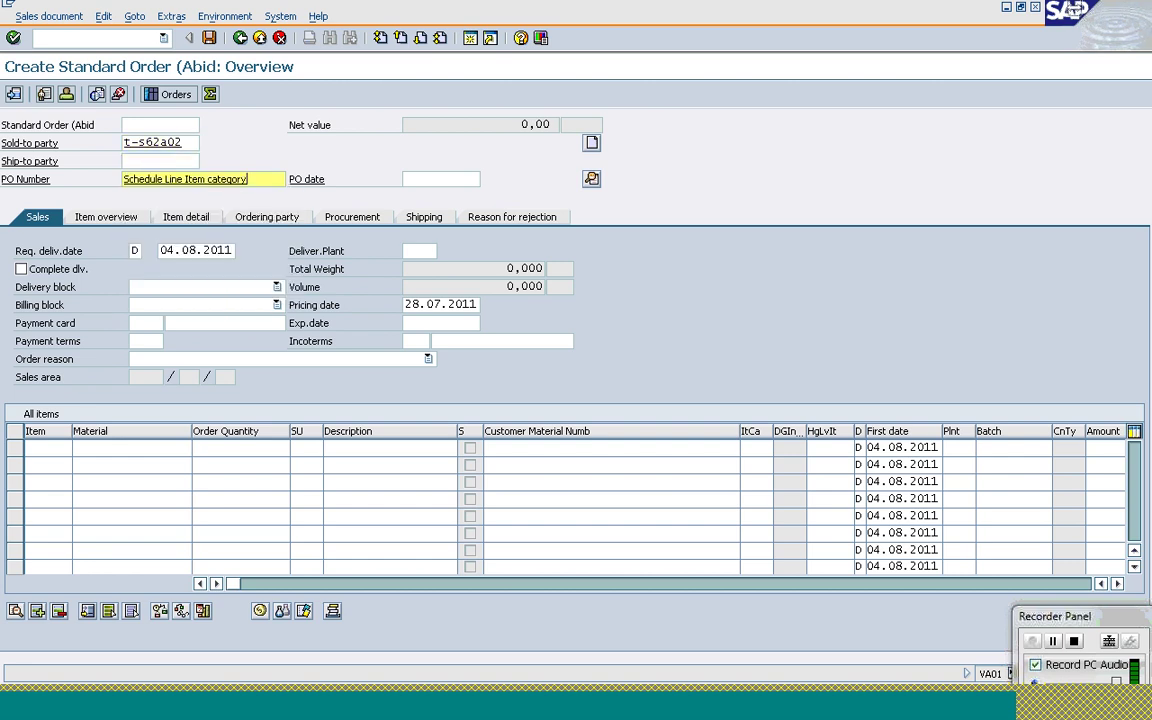
pyautogui.press('Home')
pyautogui.press('Delete')
pyautogui.press('Delete')
pyautogui.press('Delete')
pyautogui.press('Delete')
pyautogui.press('Delete')
pyautogui.press('Delete')
pyautogui.press('Delete')
pyautogui.press('Delete')
pyautogui.press('Delete')
pyautogui.press('Delete')
pyautogui.press('Delete')
pyautogui.press('Delete')
pyautogui.press('Delete')
pyautogui.press('Delete')
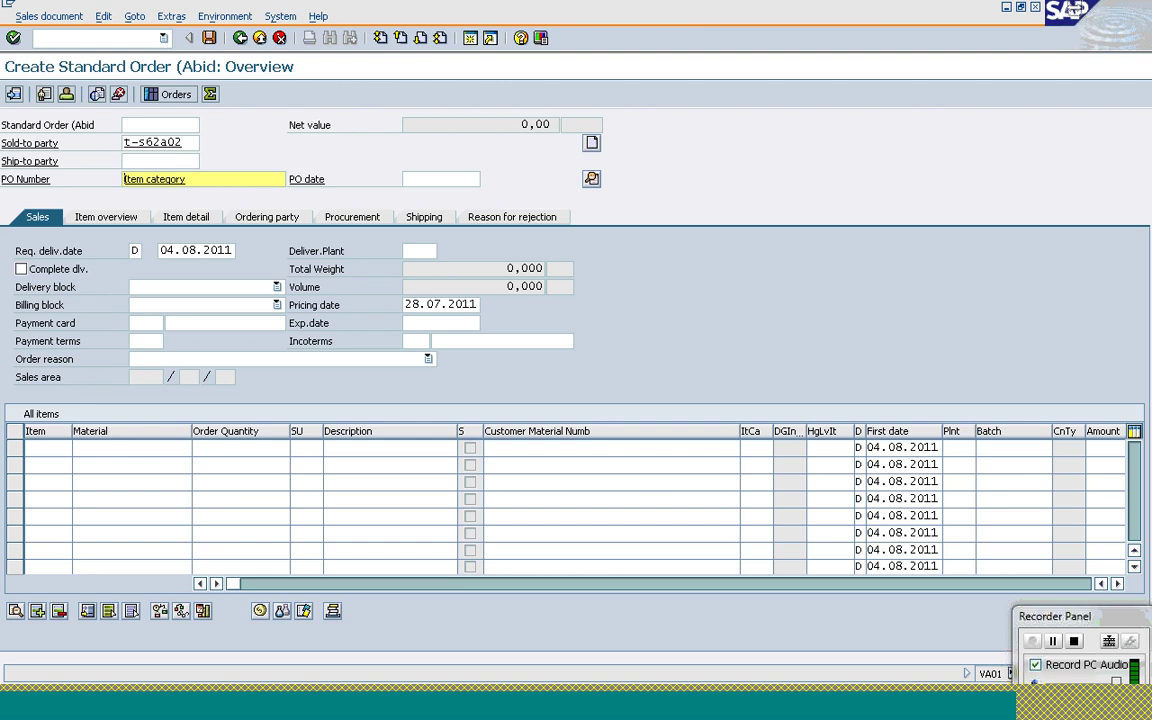
pyautogui.press('Return')
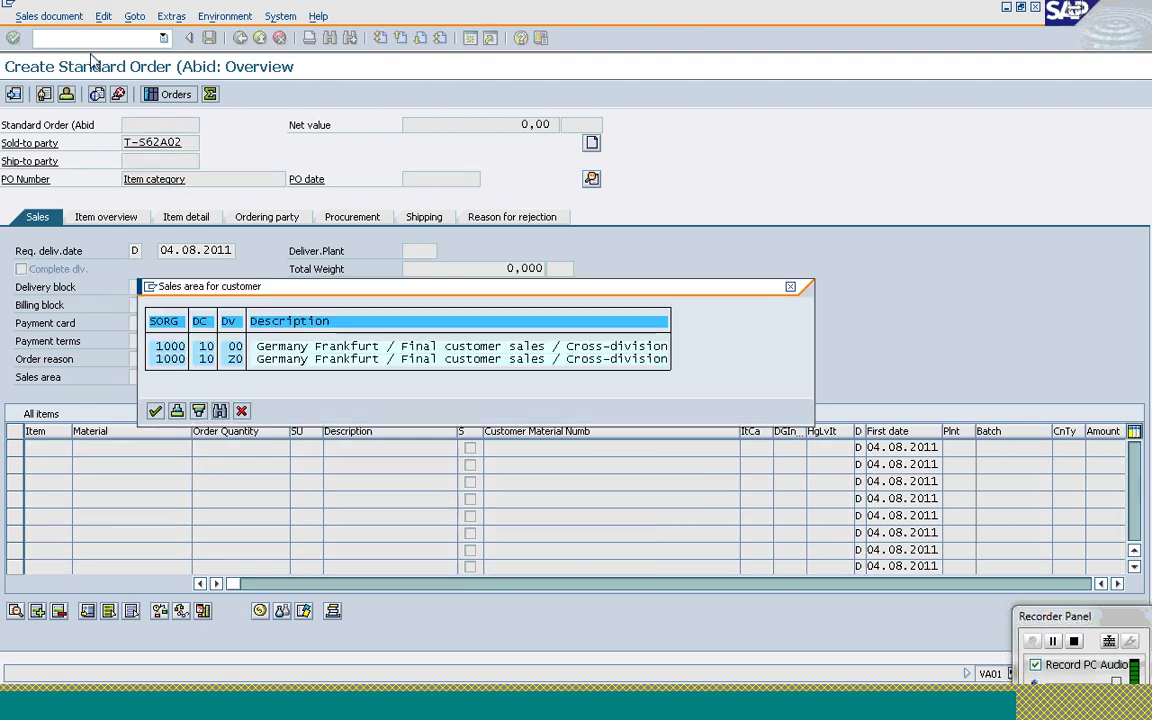
pyautogui.doubleClick(172, 349)
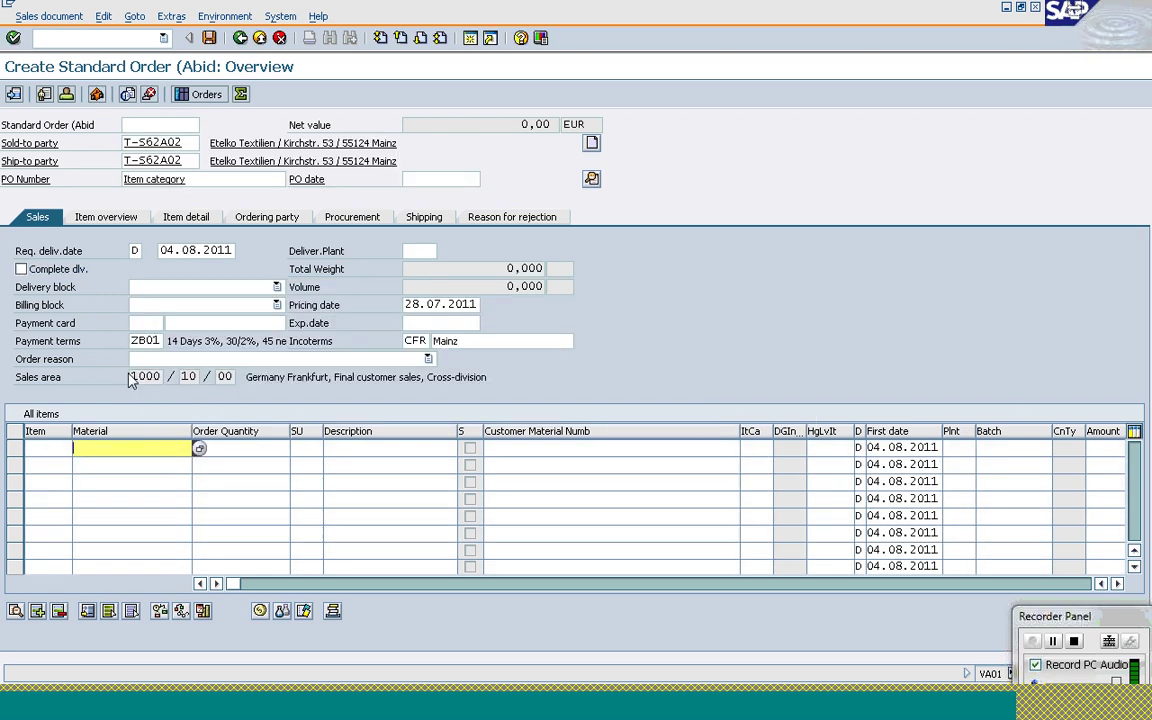
# Enter material T-AT101 with order quantity 1 as the order's first item
pyautogui.click(80, 452)
pyautogui.press('Return')
pyautogui.press('Tab')
pyautogui.write('1')
pyautogui.press('Return')
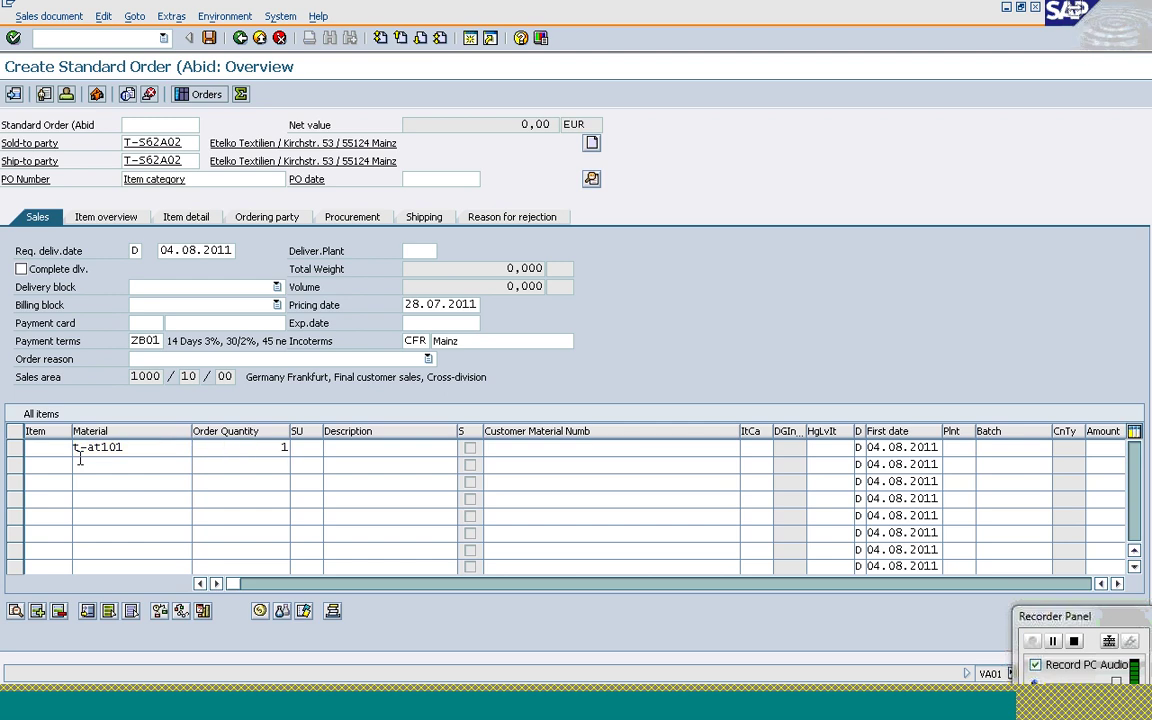
pyautogui.press('Return')
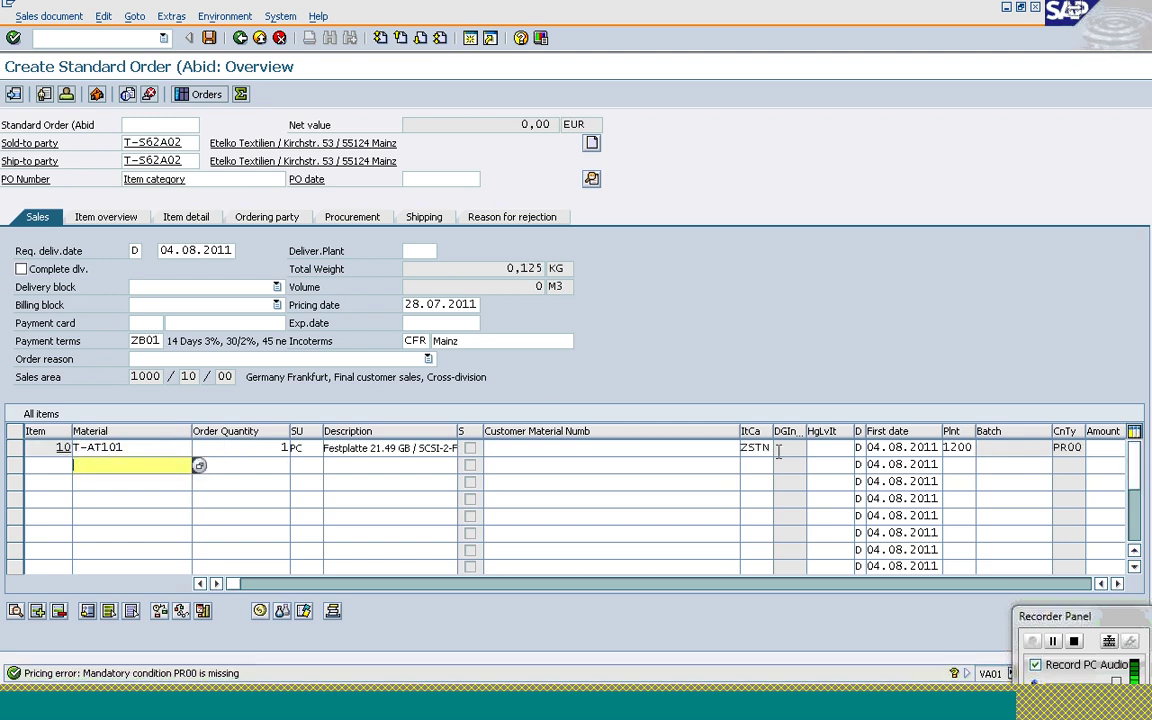
pyautogui.click(751, 449)
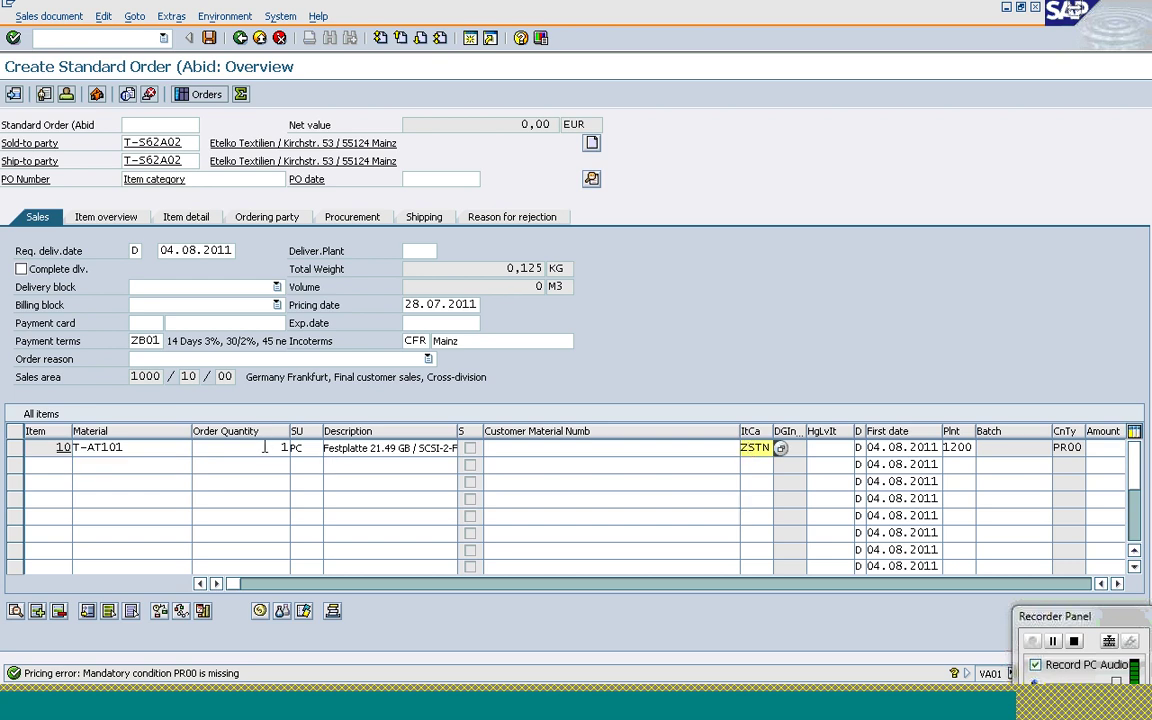
# Add material T-AT102 with order quantity 1 and higher-level item 10 as the second item
pyautogui.click(97, 463)
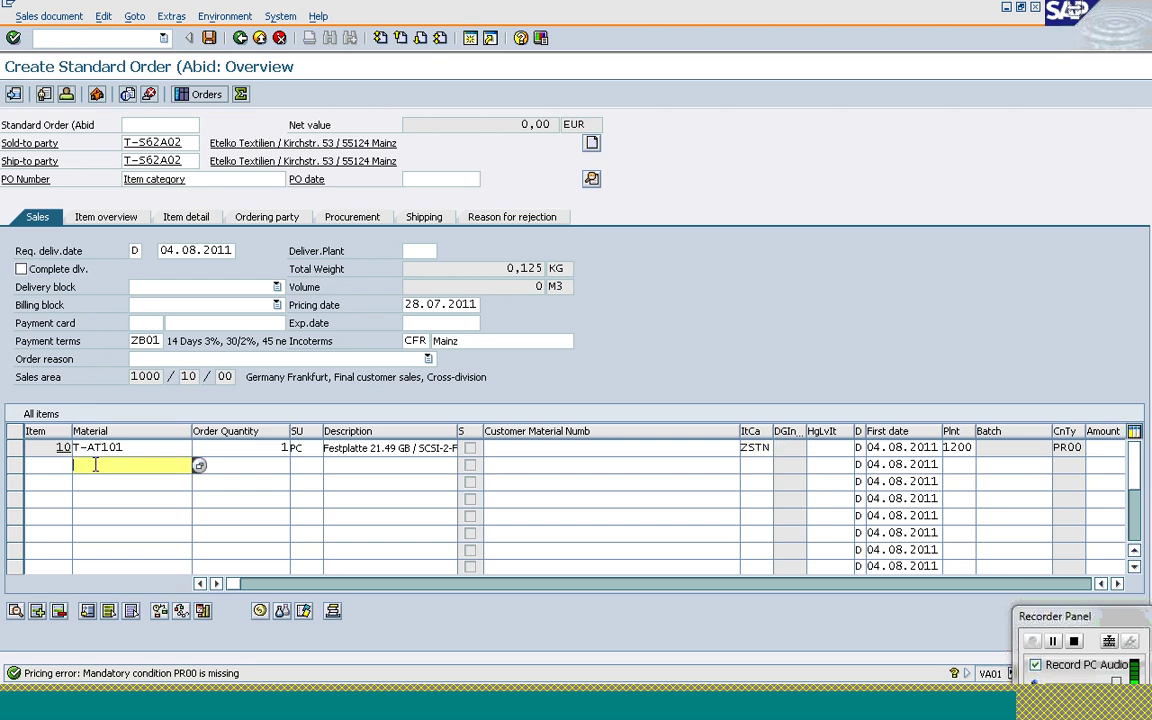
pyautogui.write('t-at102')
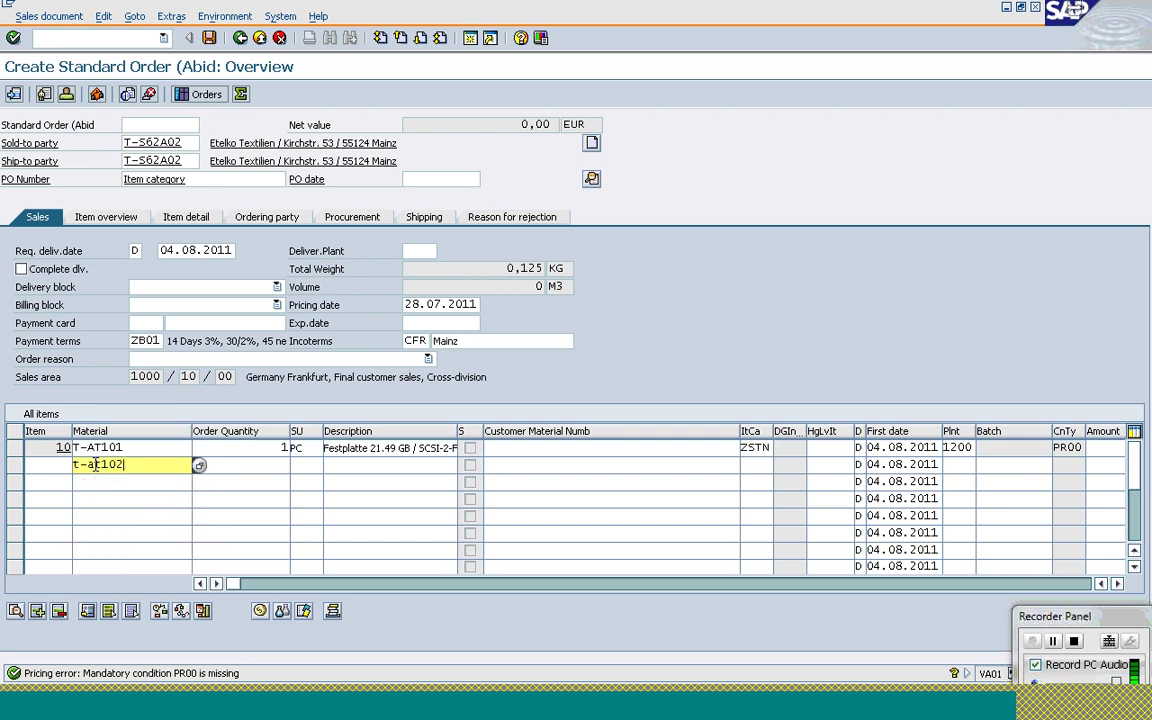
pyautogui.press('Tab')
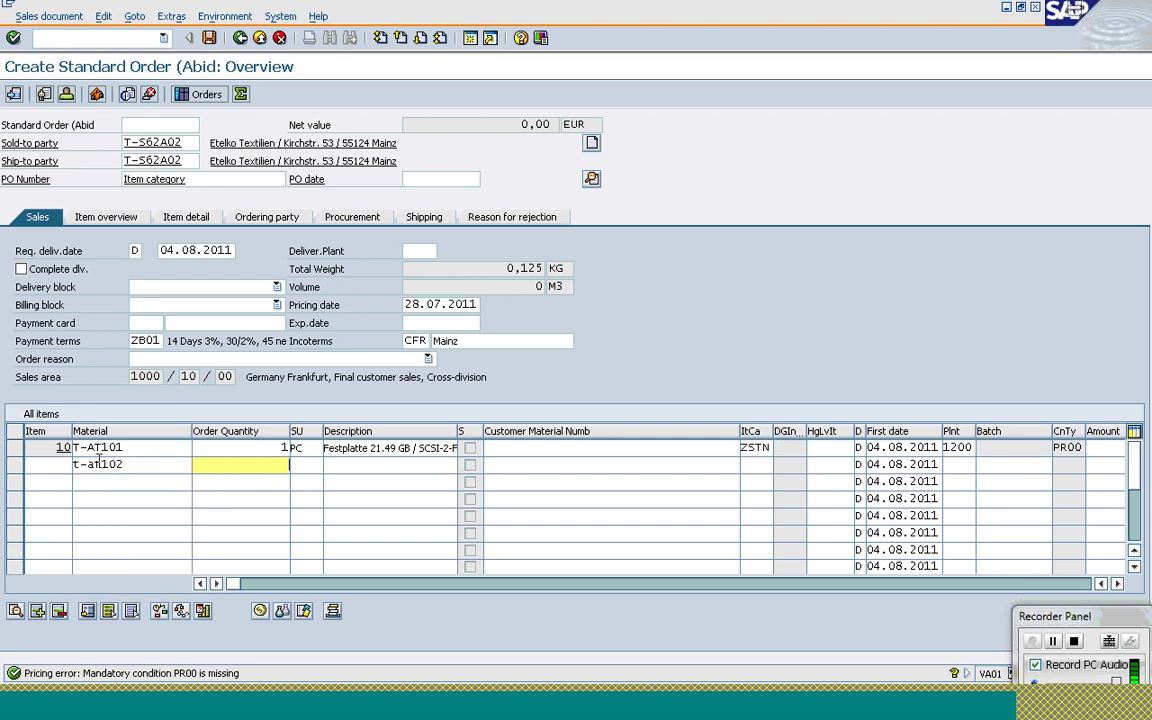
pyautogui.write('1')
pyautogui.click(835, 465)
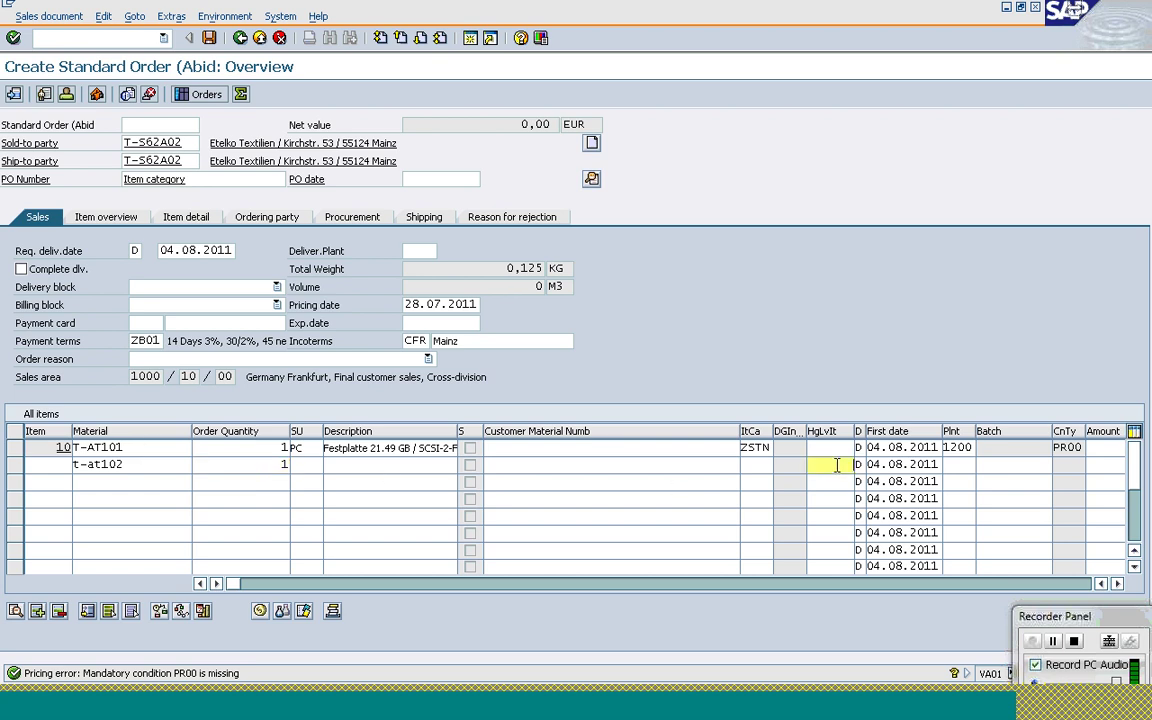
pyautogui.write('10')
pyautogui.press('Return')
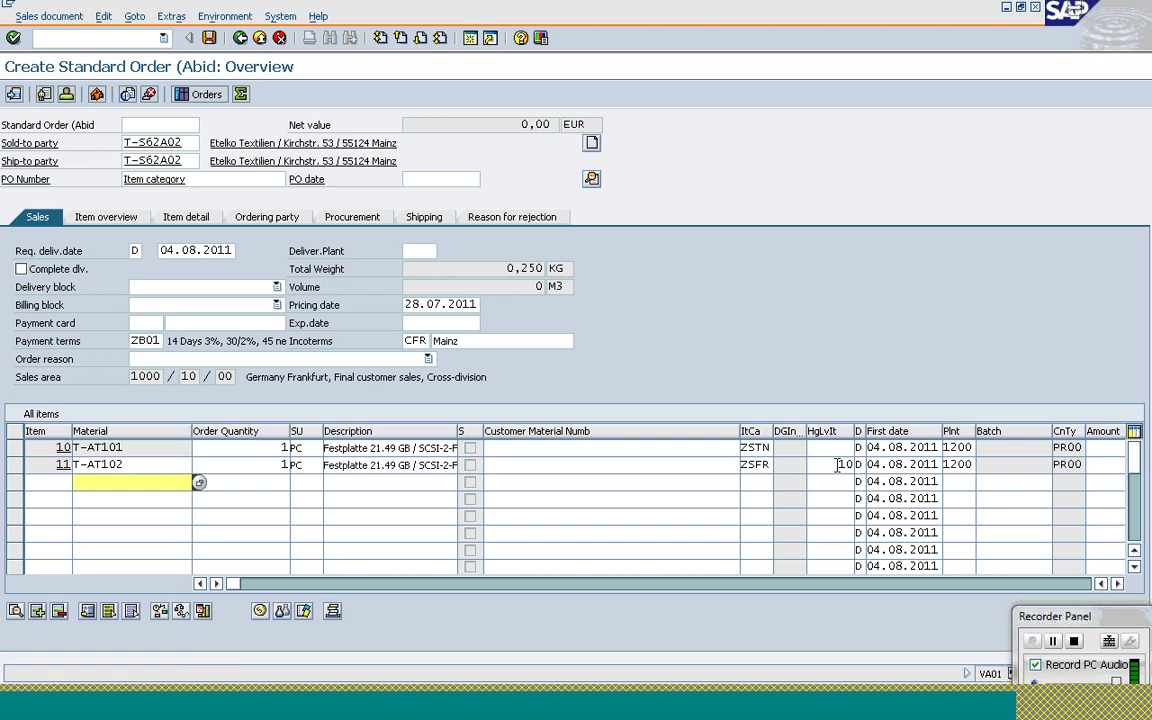
# Examine the item category and pricing conditions of the T-AT102 item
pyautogui.click(760, 467)
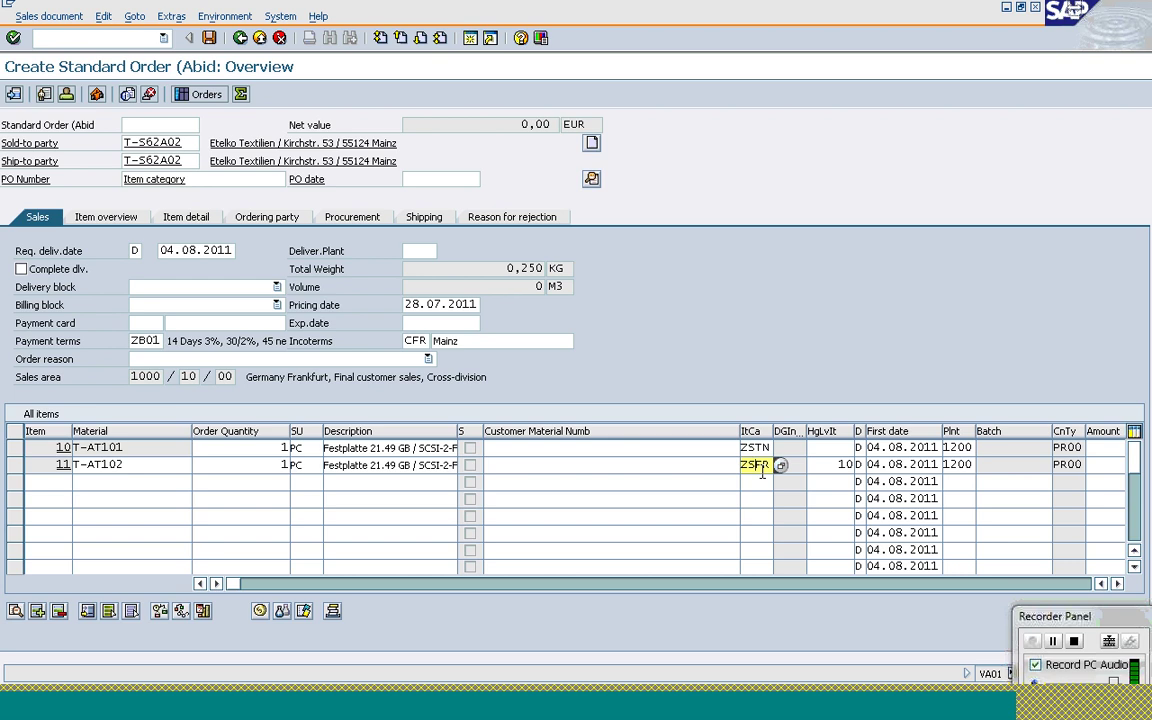
pyautogui.click(16, 466)
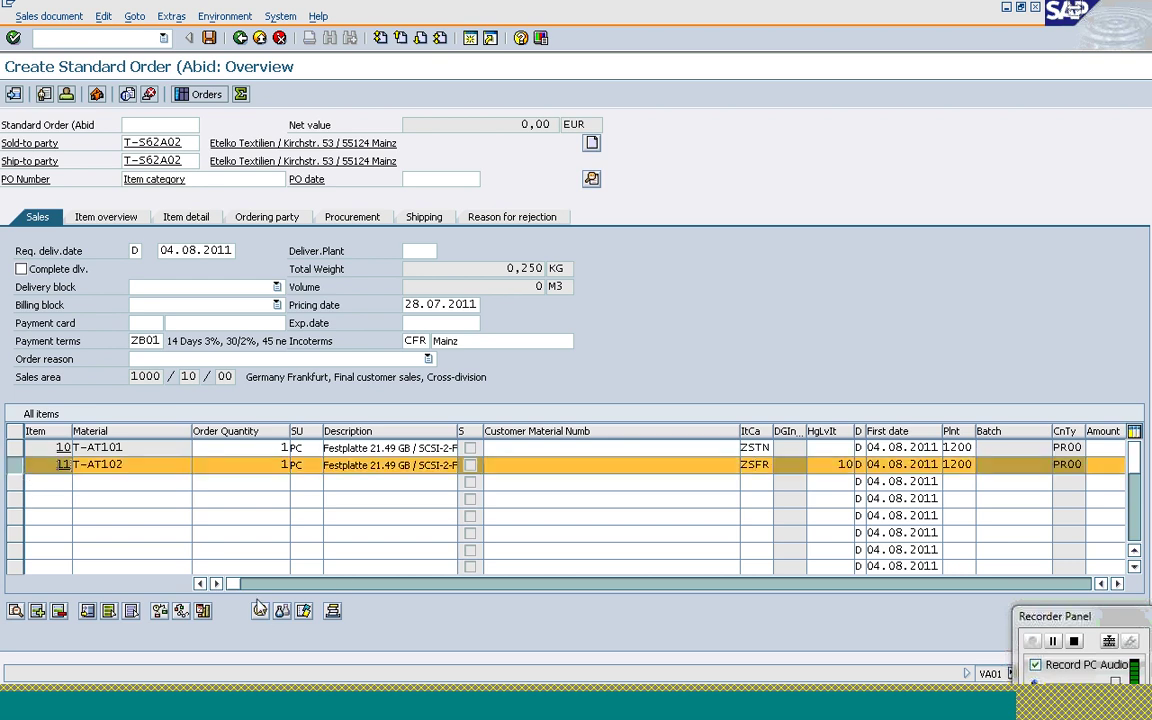
pyautogui.click(259, 611)
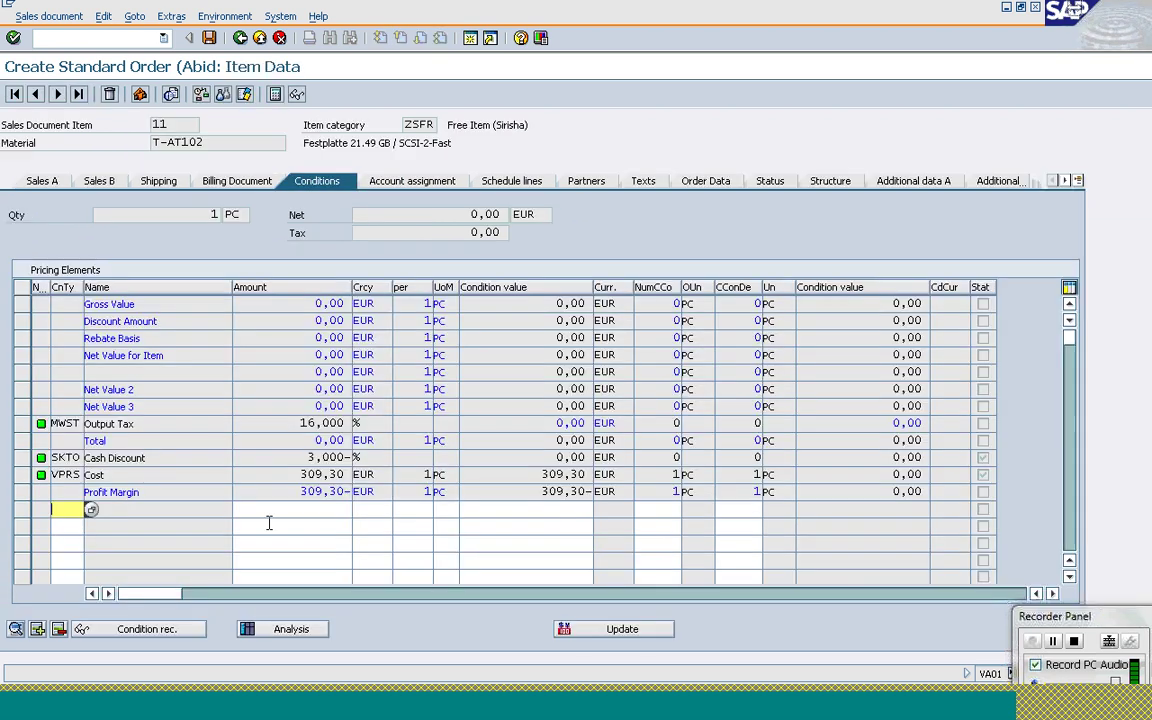
pyautogui.click(277, 308)
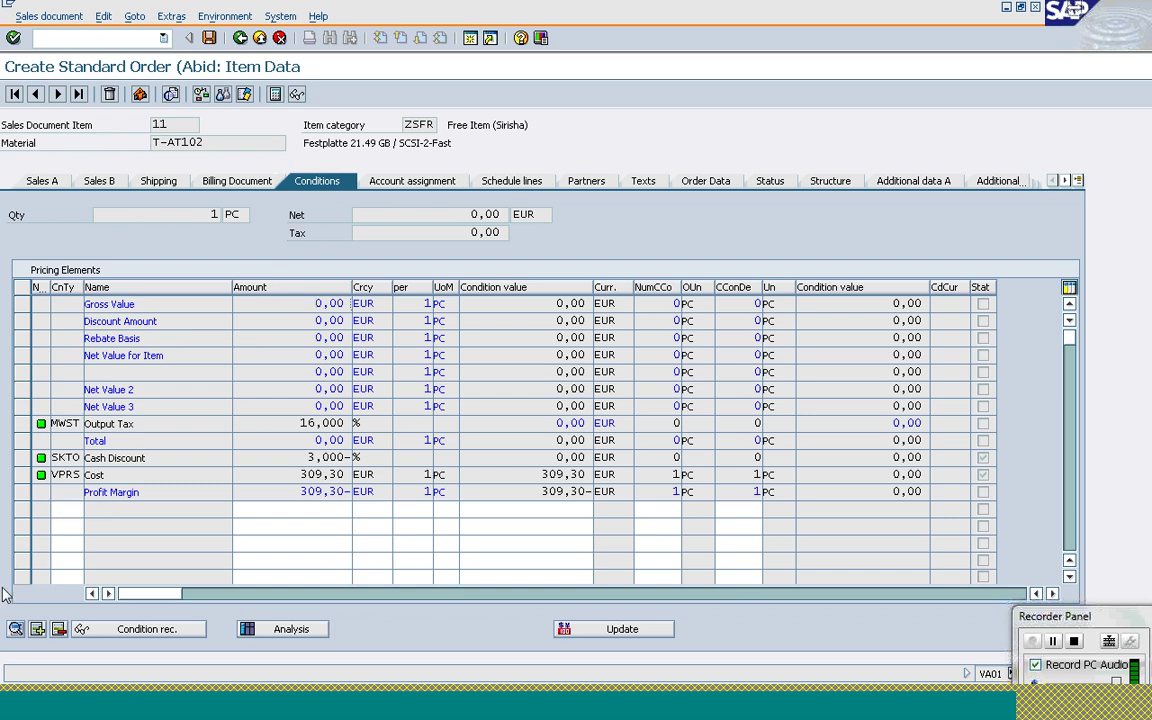
# Try to add condition type PR00 with amount 395 to the T-AT102 item's pricing
pyautogui.click(72, 513)
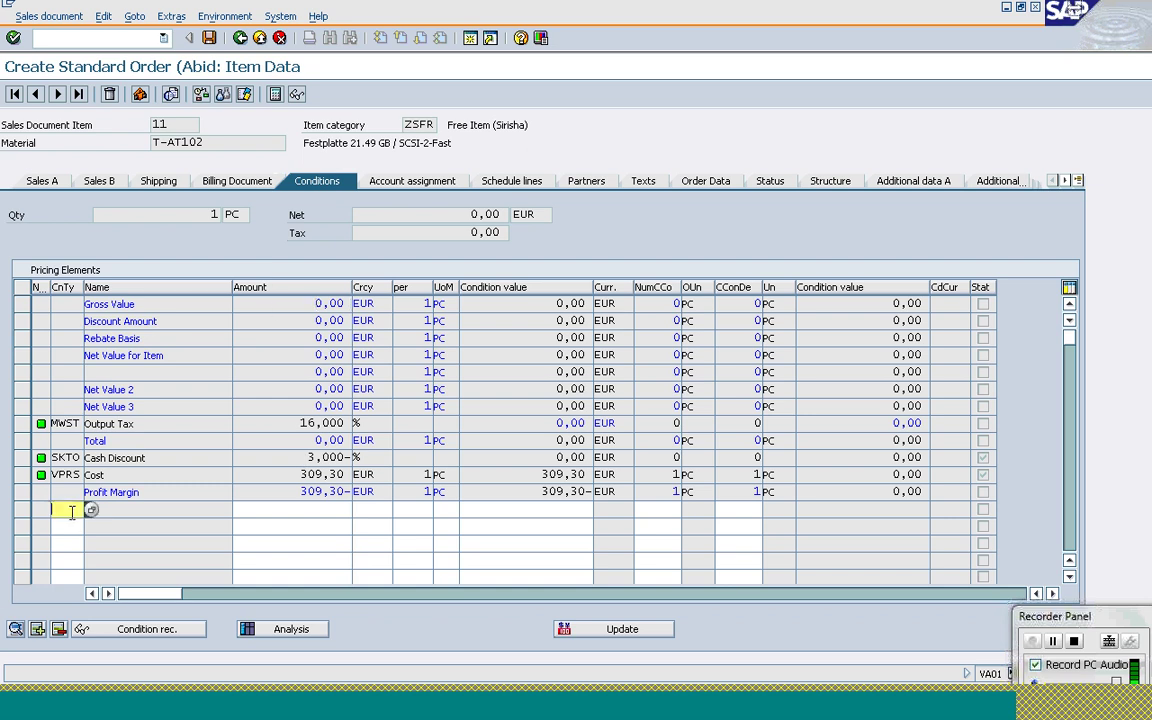
pyautogui.write('pr00')
pyautogui.press('Tab')
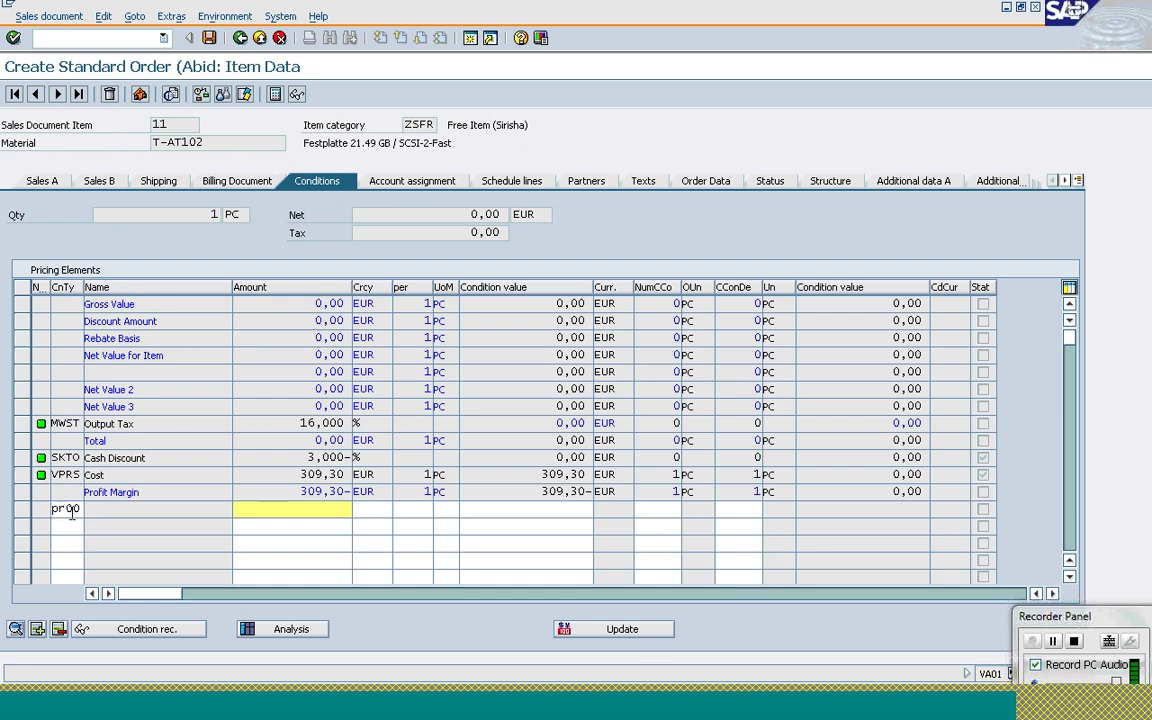
pyautogui.write('395')
pyautogui.press('Return')
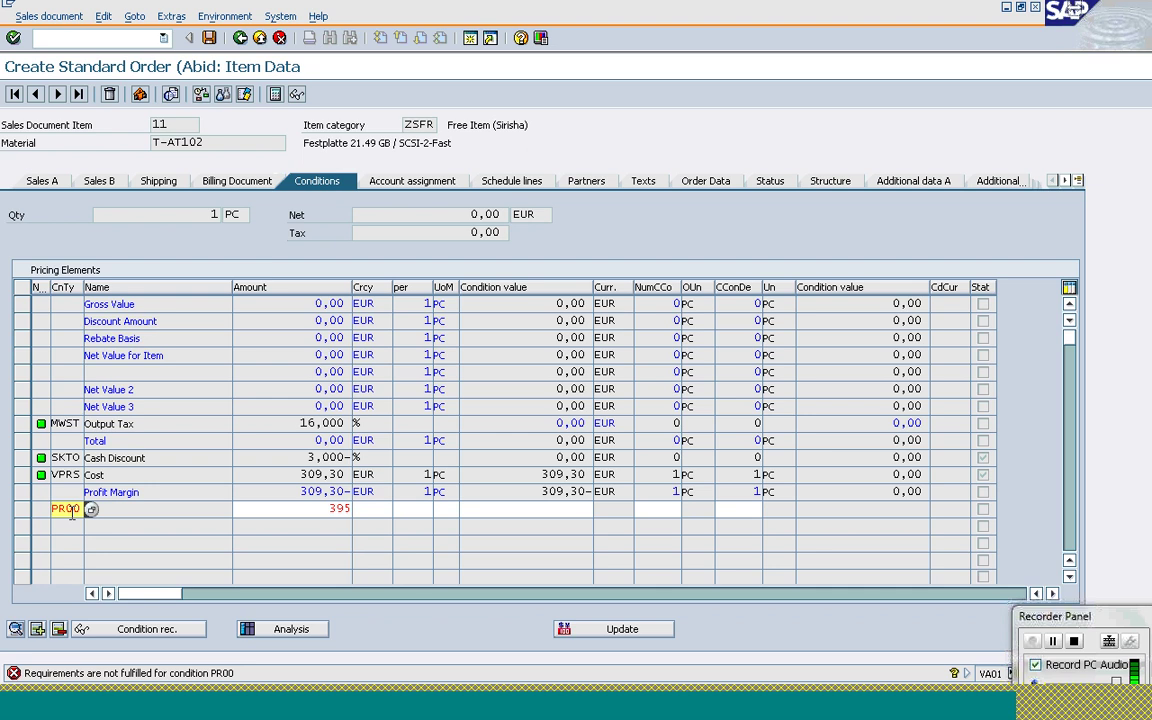
# Clear the condition type and amount from the new pricing row of the T-AT102 item
pyautogui.press('Delete')
pyautogui.press('Delete')
pyautogui.press('Delete')
pyautogui.press('Delete')
pyautogui.press('Tab')
pyautogui.press('BackSpace')
pyautogui.press('BackSpace')
pyautogui.press('BackSpace')
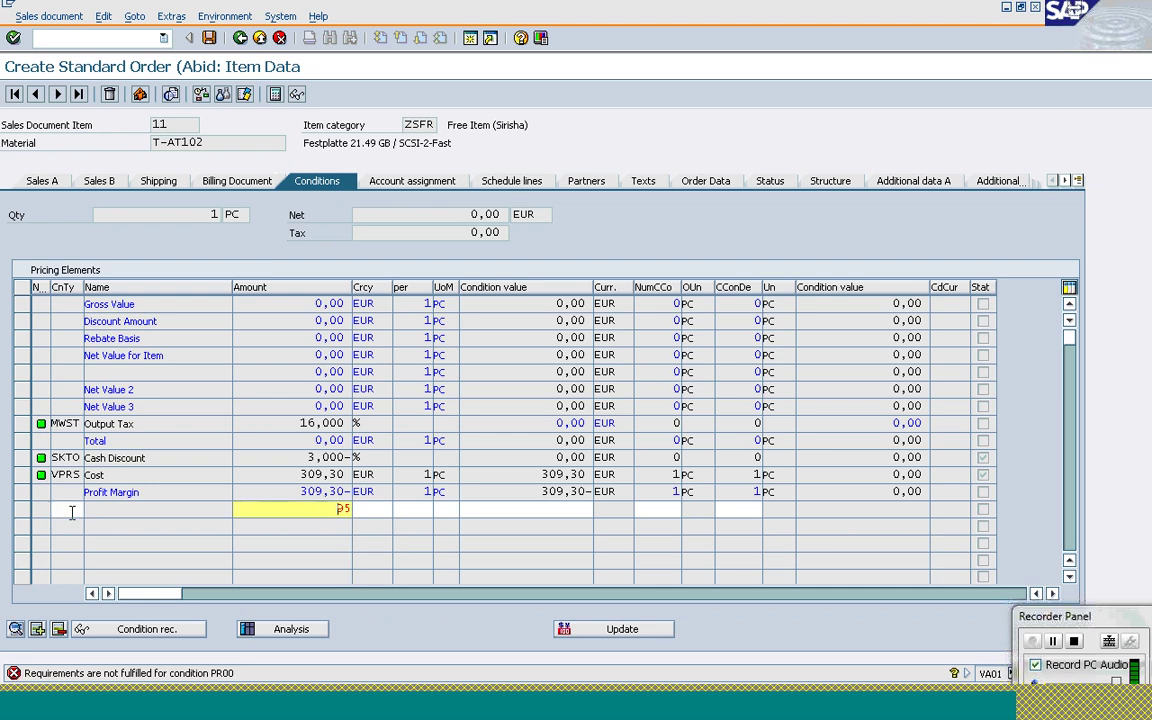
pyautogui.click(72, 512)
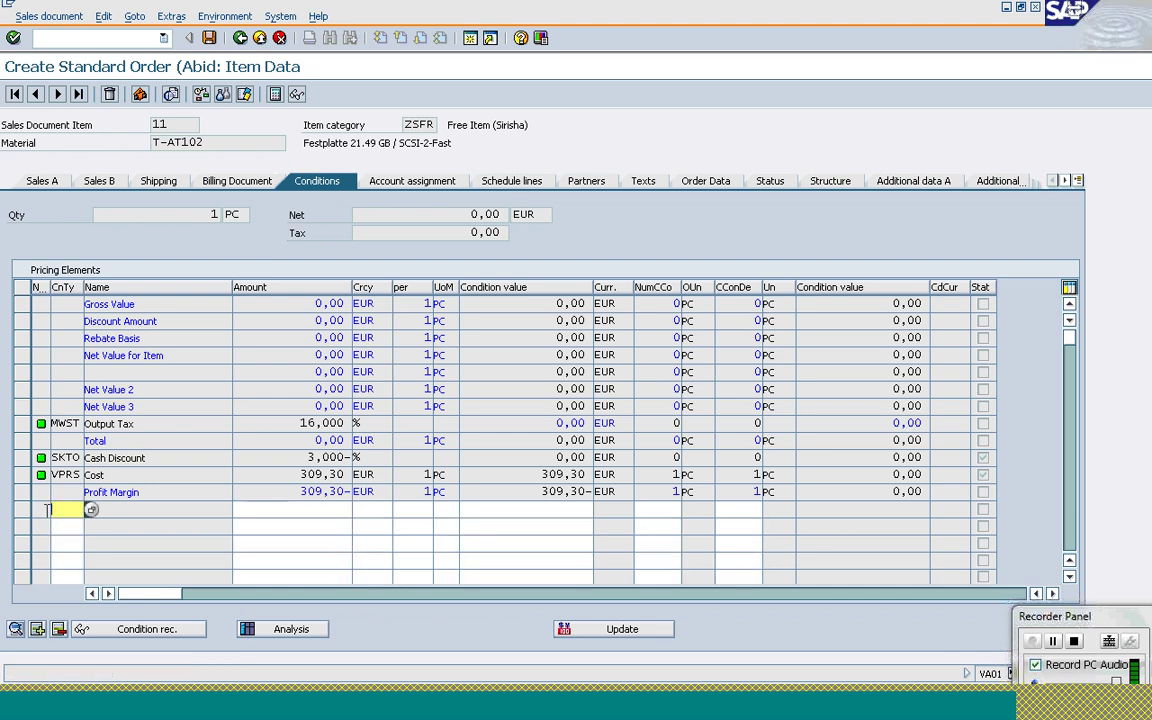
# Add condition type PR00 with amount 395 to the T-AT101 item's pricing, then recheck the T-AT102 item's conditions and return to the order overview
pyautogui.click(35, 94)
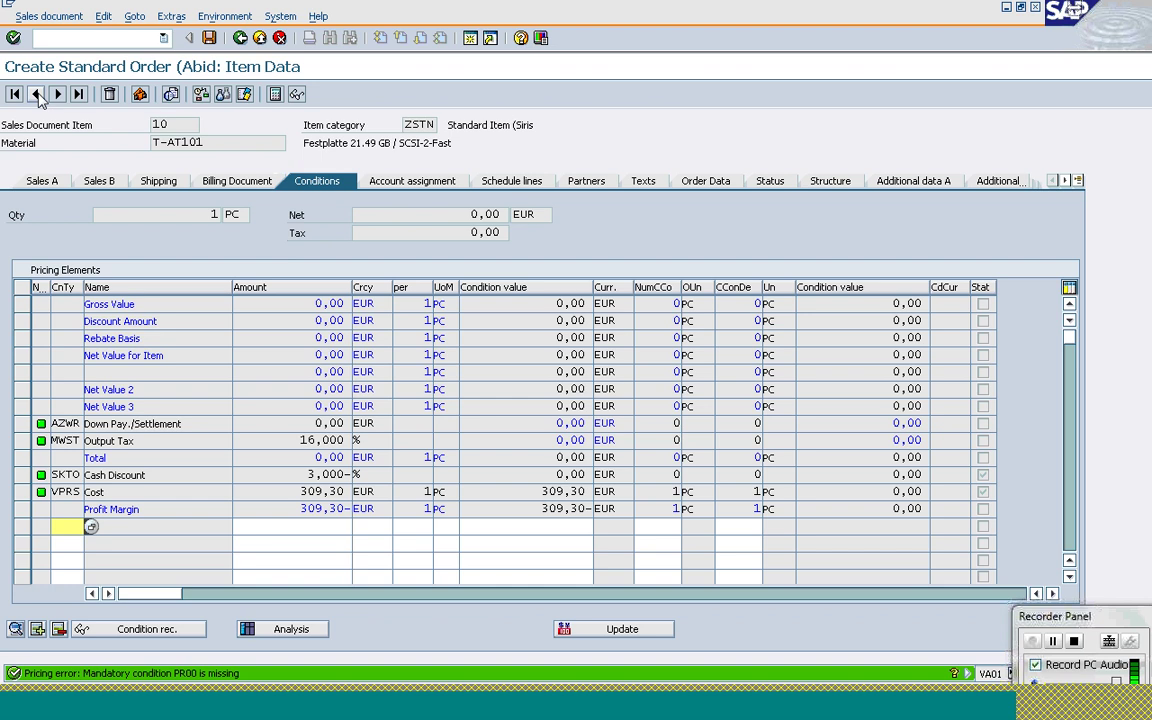
pyautogui.write('PR00')
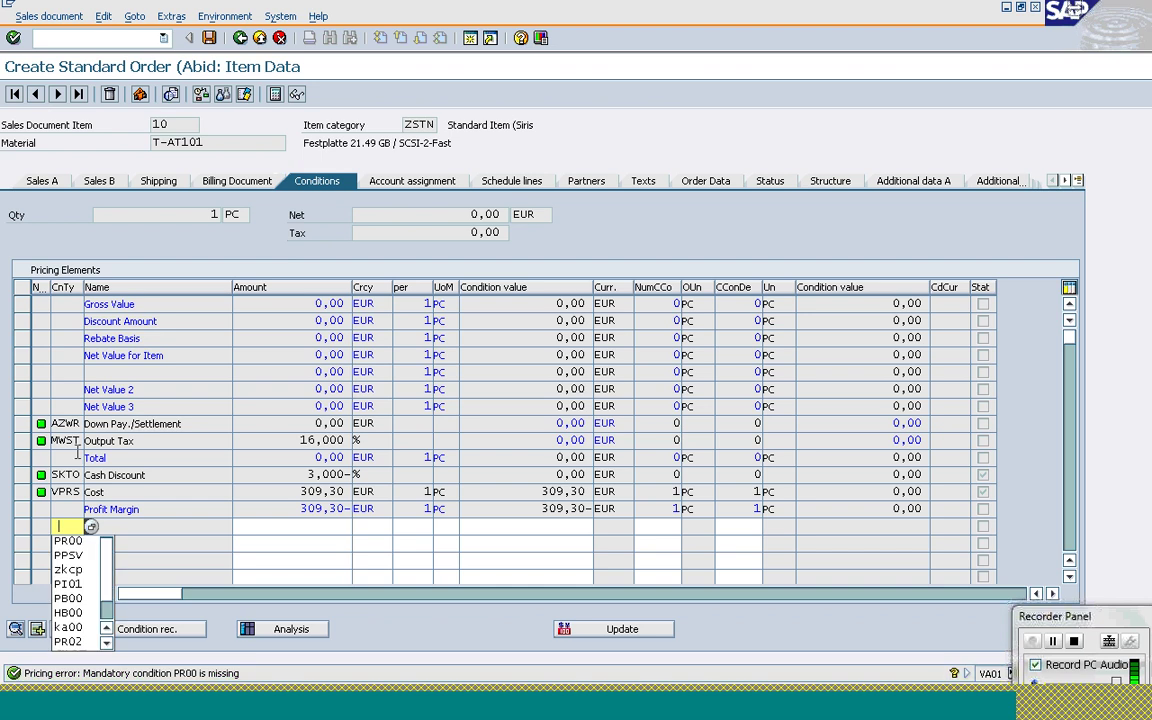
pyautogui.press('Tab')
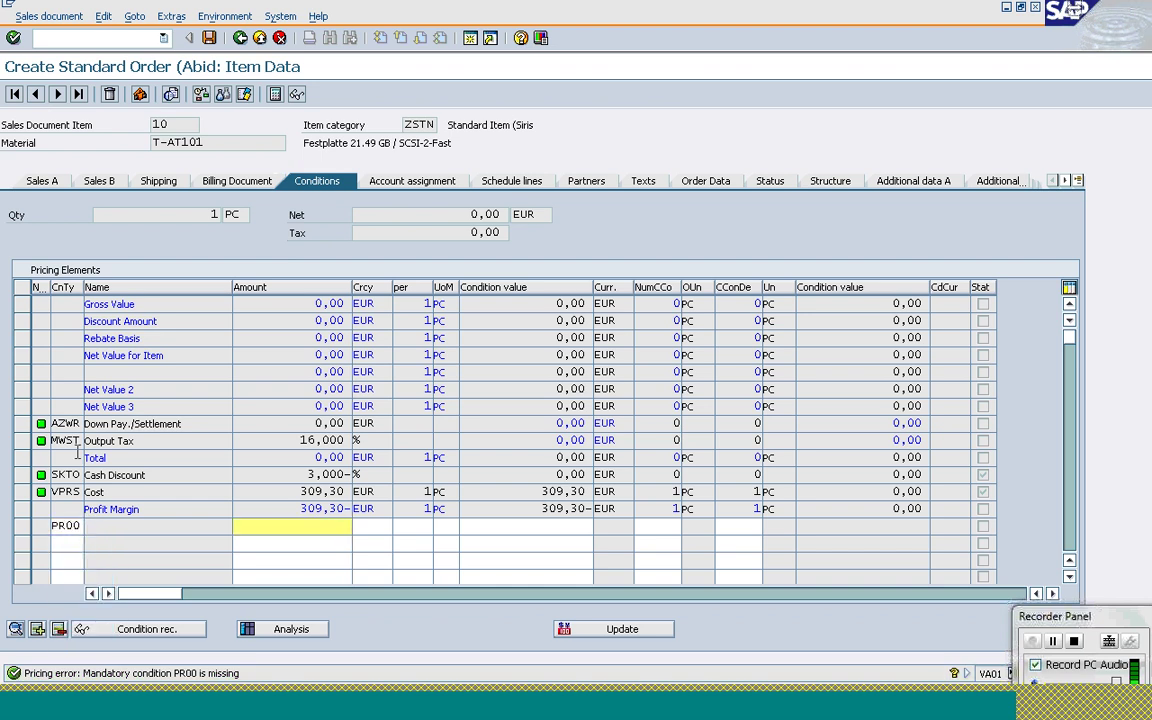
pyautogui.write('395')
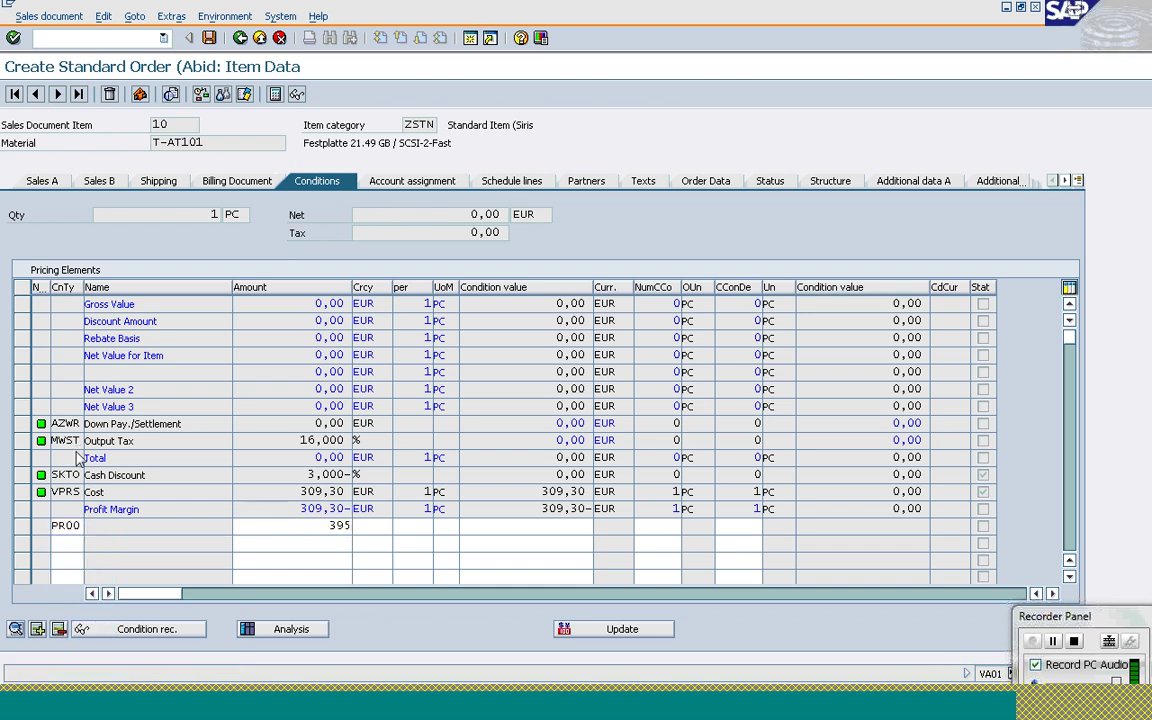
pyautogui.press('Return')
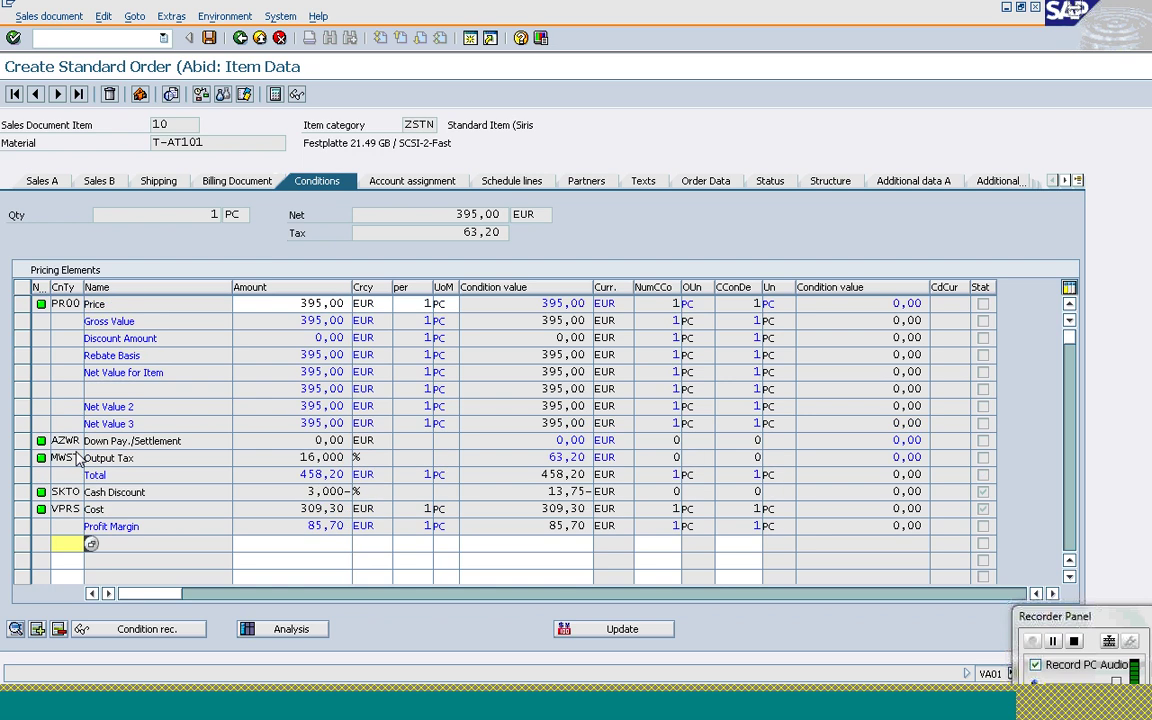
pyautogui.click(58, 95)
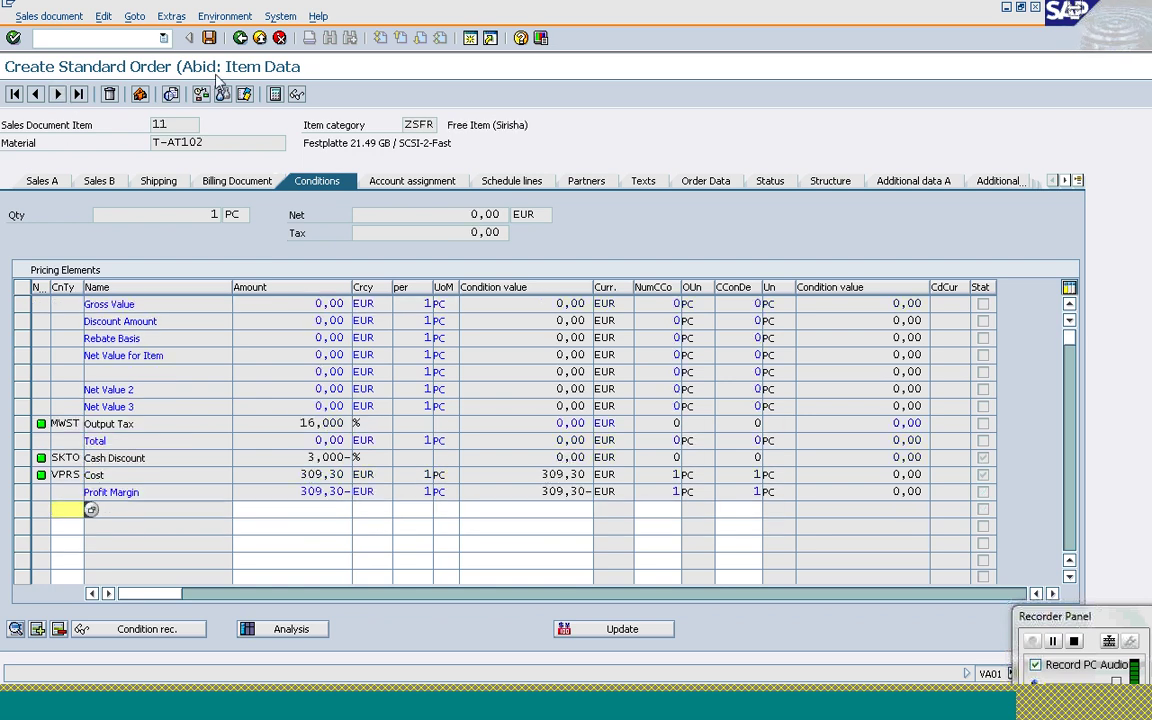
pyautogui.click(240, 38)
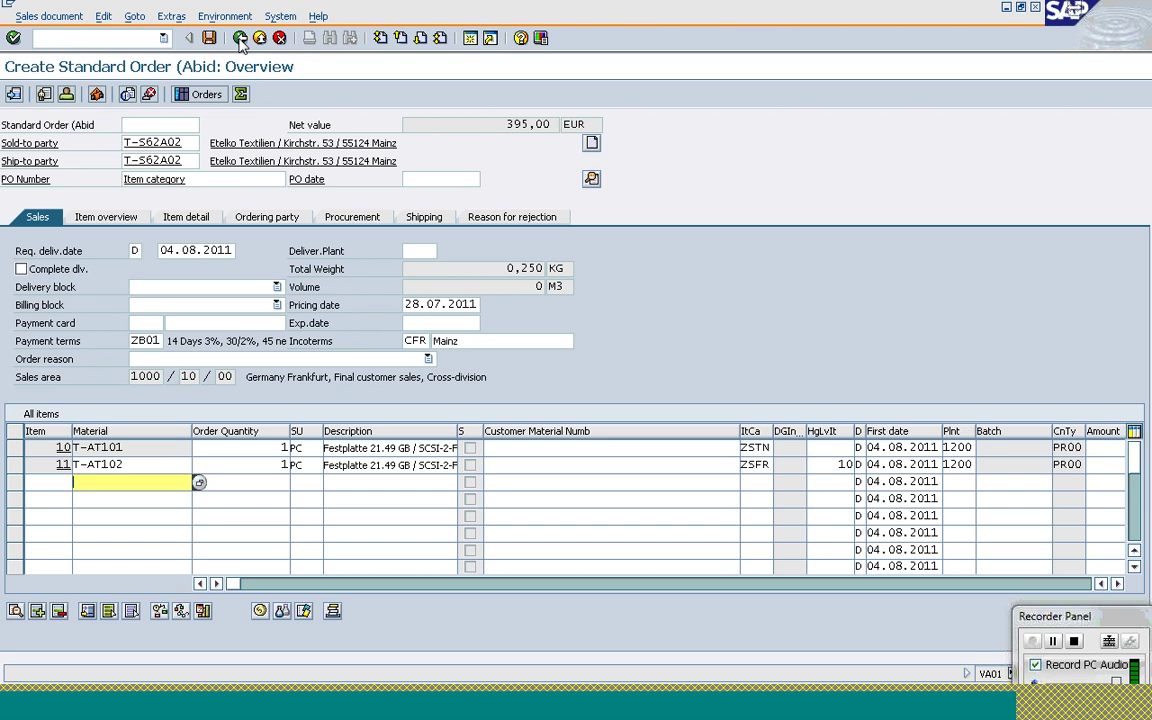
# In the Display IMG session, open Define Item Categories and display the details of item category TAN
pyautogui.moveTo(299, 709)
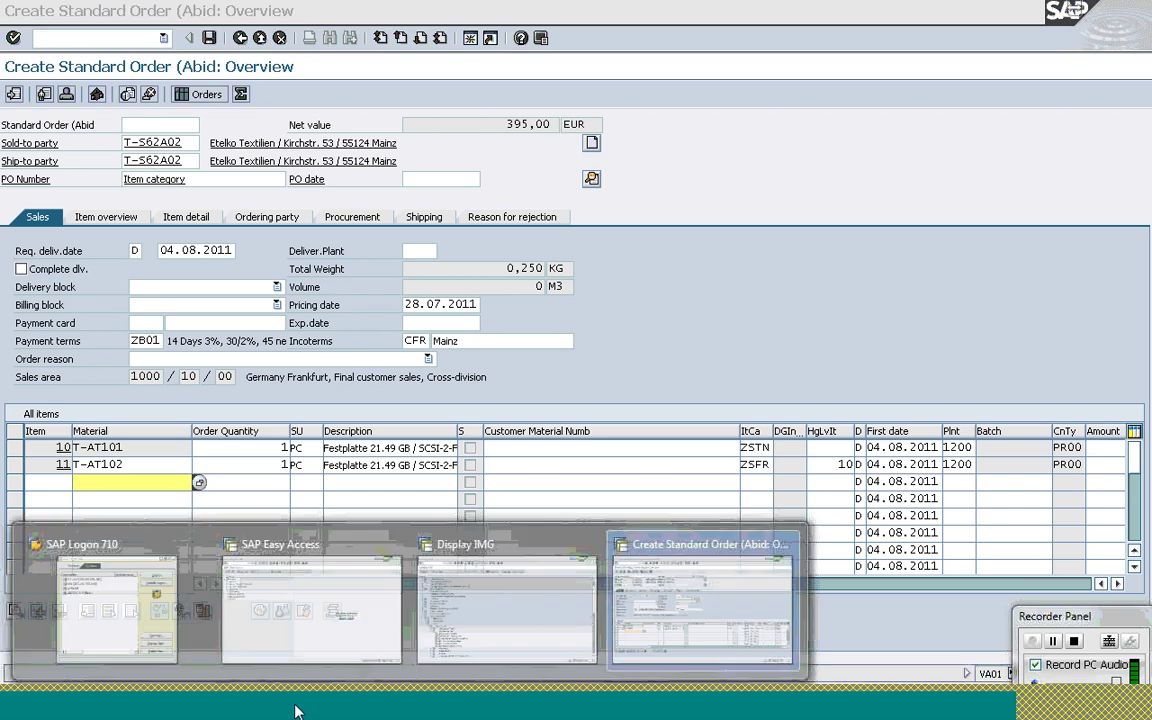
pyautogui.click(505, 590)
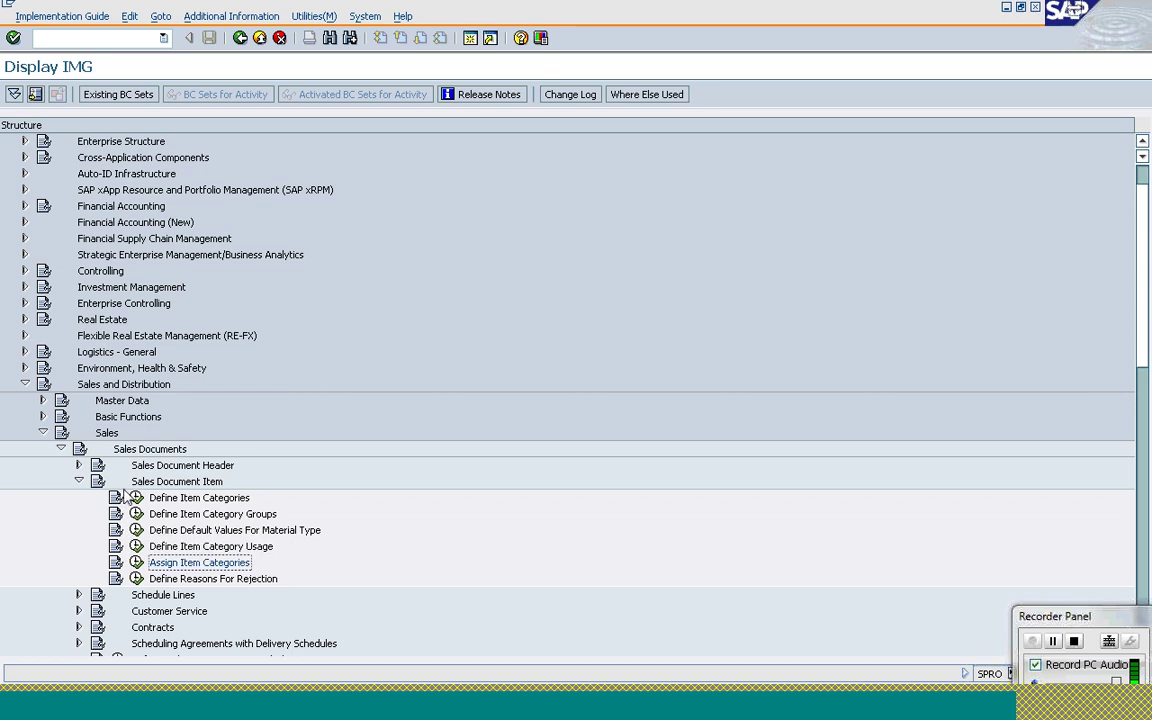
pyautogui.click(137, 497)
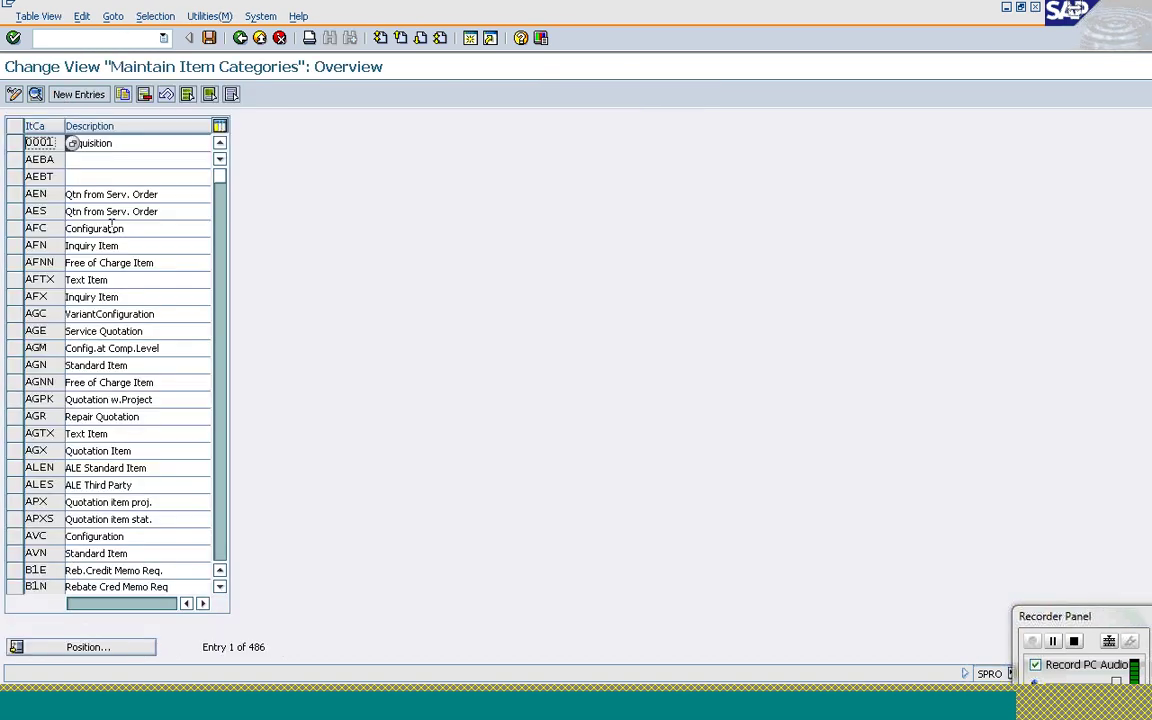
pyautogui.click(82, 648)
pyautogui.write('tan')
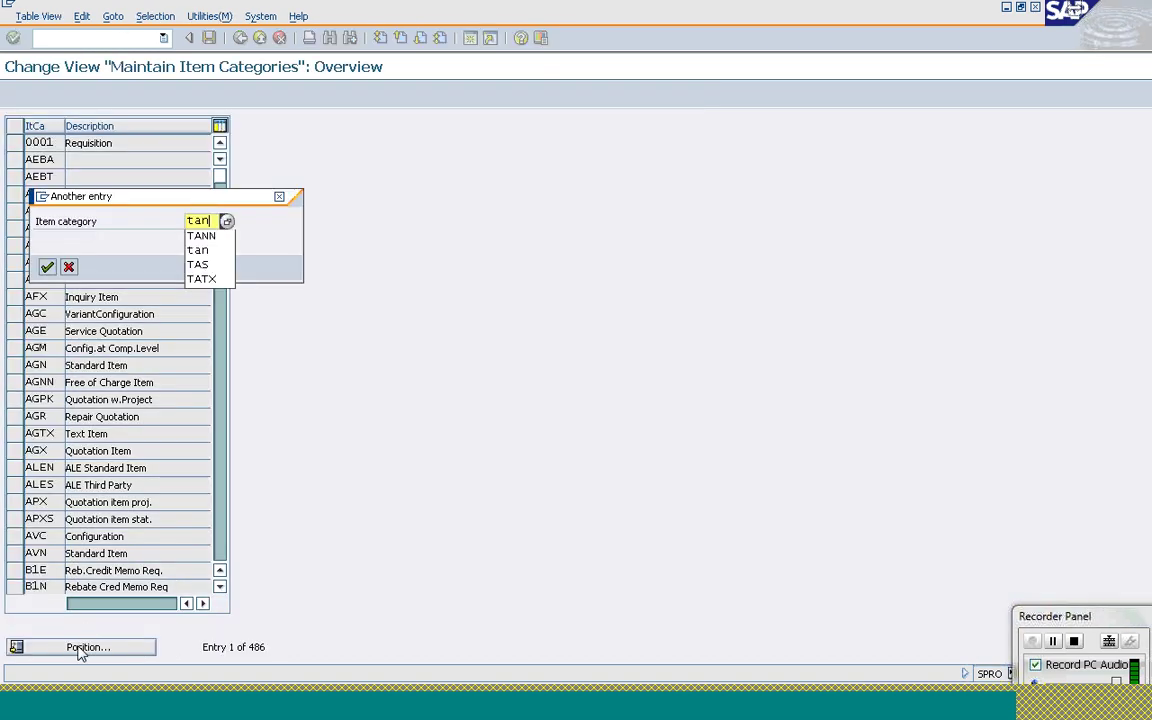
pyautogui.press('Return')
pyautogui.press('Return')
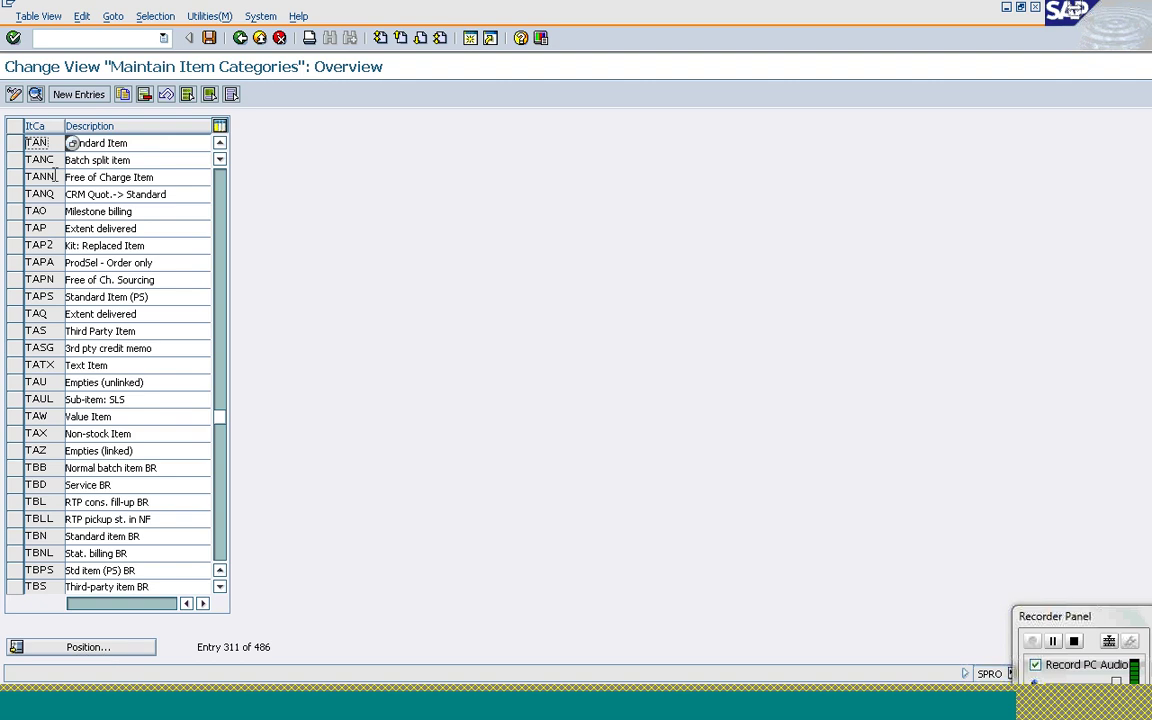
pyautogui.doubleClick(45, 145)
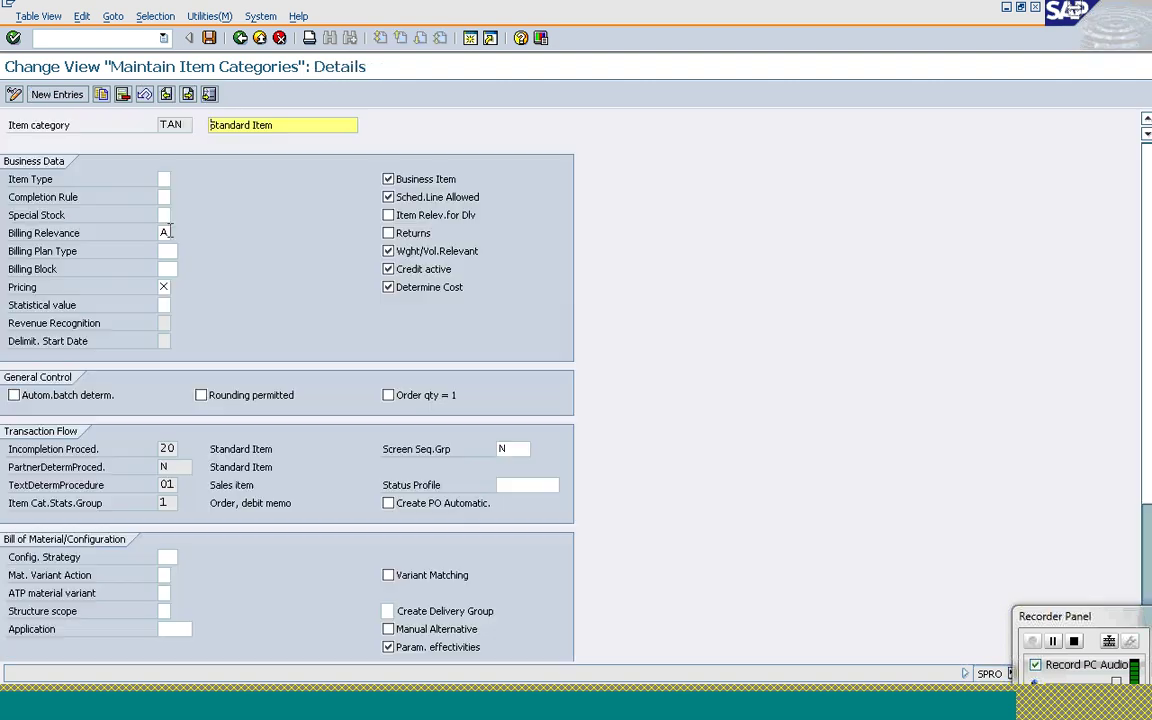
# Review the possible values of the Pricing field for item category TAN and close the list without choosing one
pyautogui.click(164, 287)
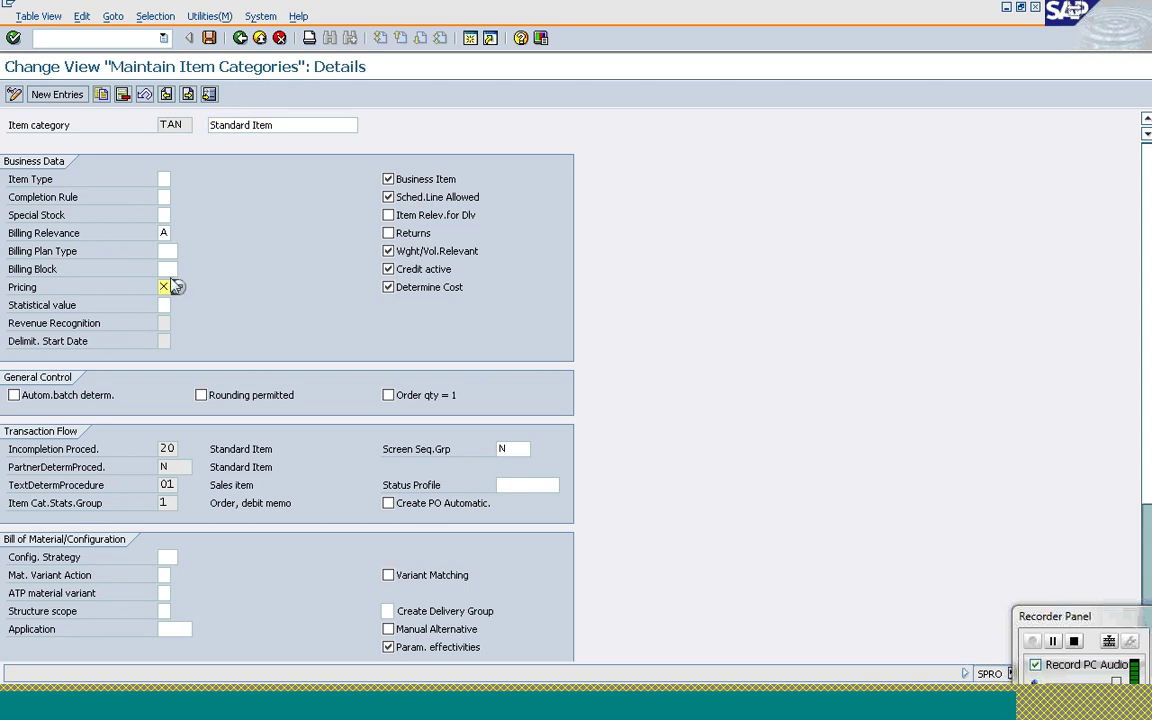
pyautogui.click(176, 287)
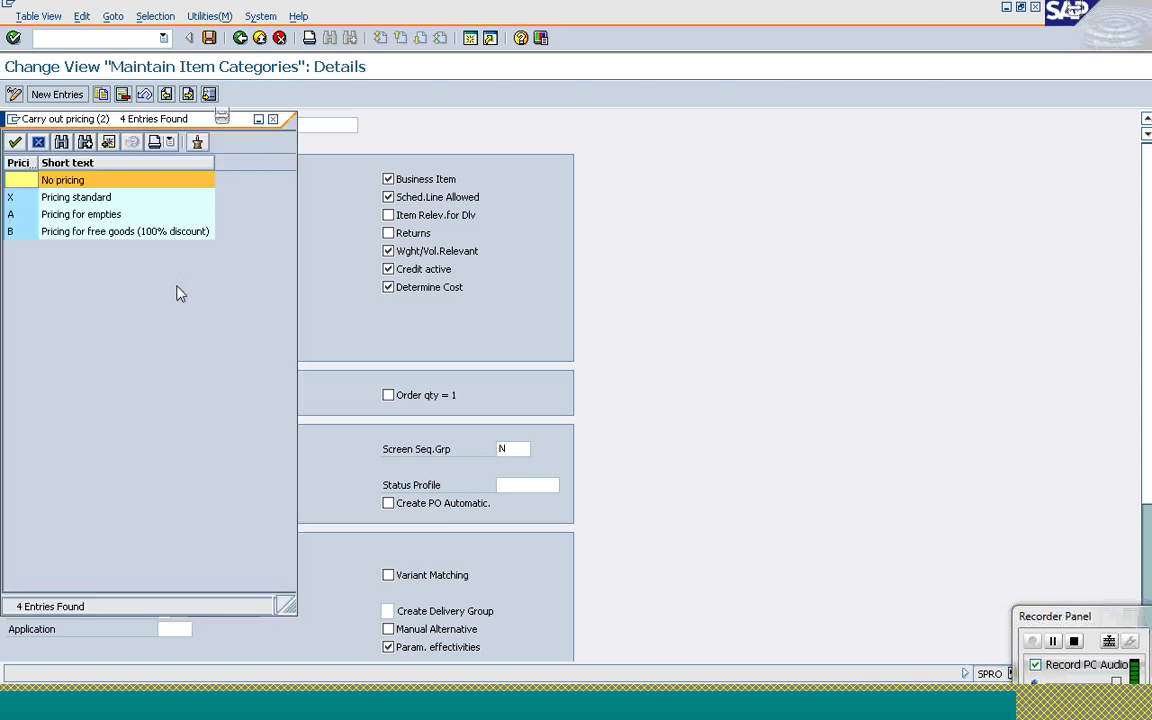
pyautogui.click(38, 142)
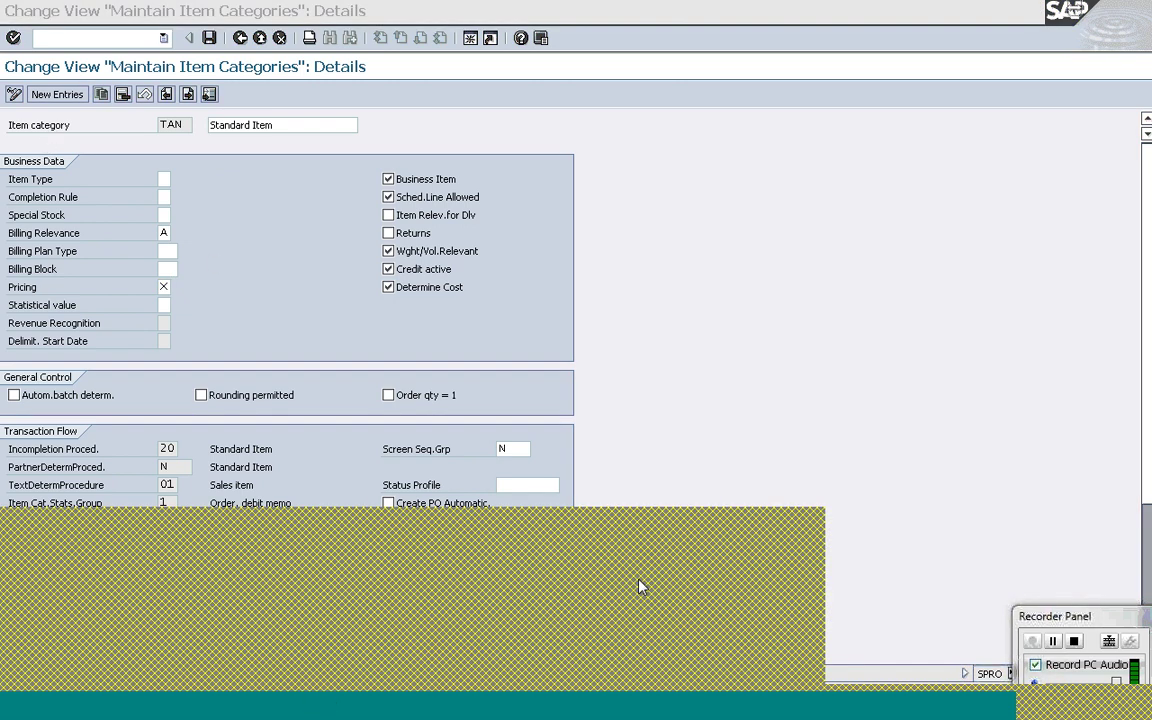
# Start transaction VOV8 in the SAP Easy Access session, examine the details of sales document type OR, and return to the overview
pyautogui.write('dc10')
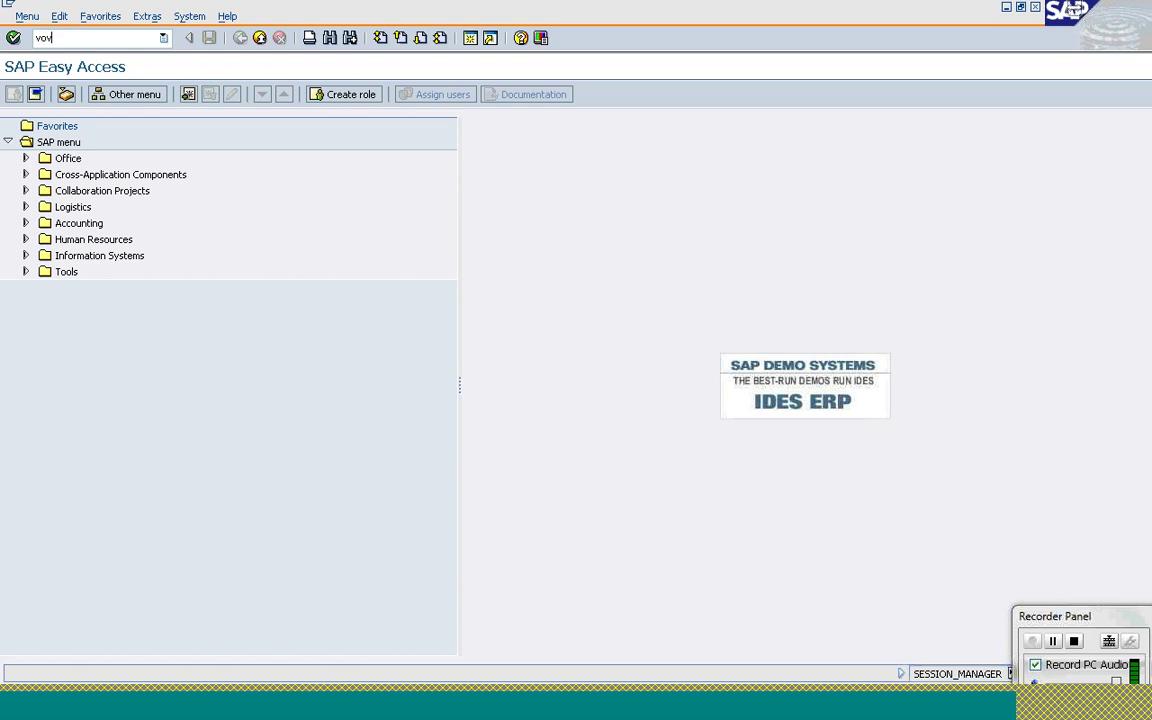
pyautogui.press('Return')
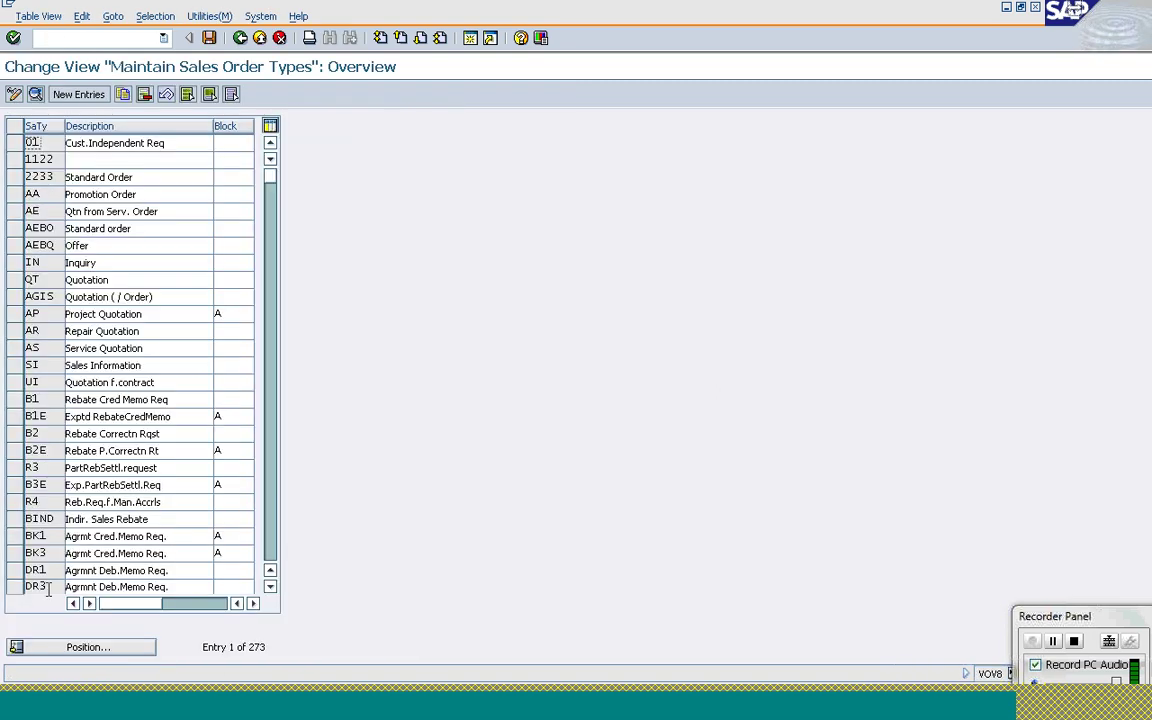
pyautogui.click(78, 648)
pyautogui.write('or')
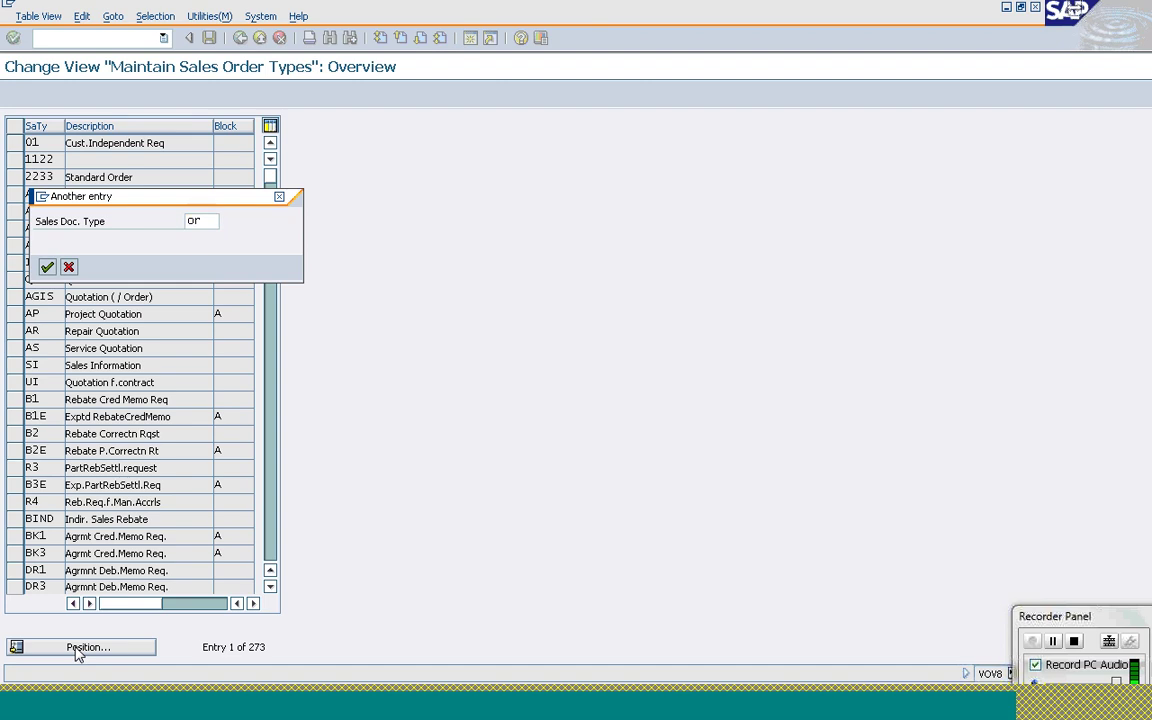
pyautogui.press('Return')
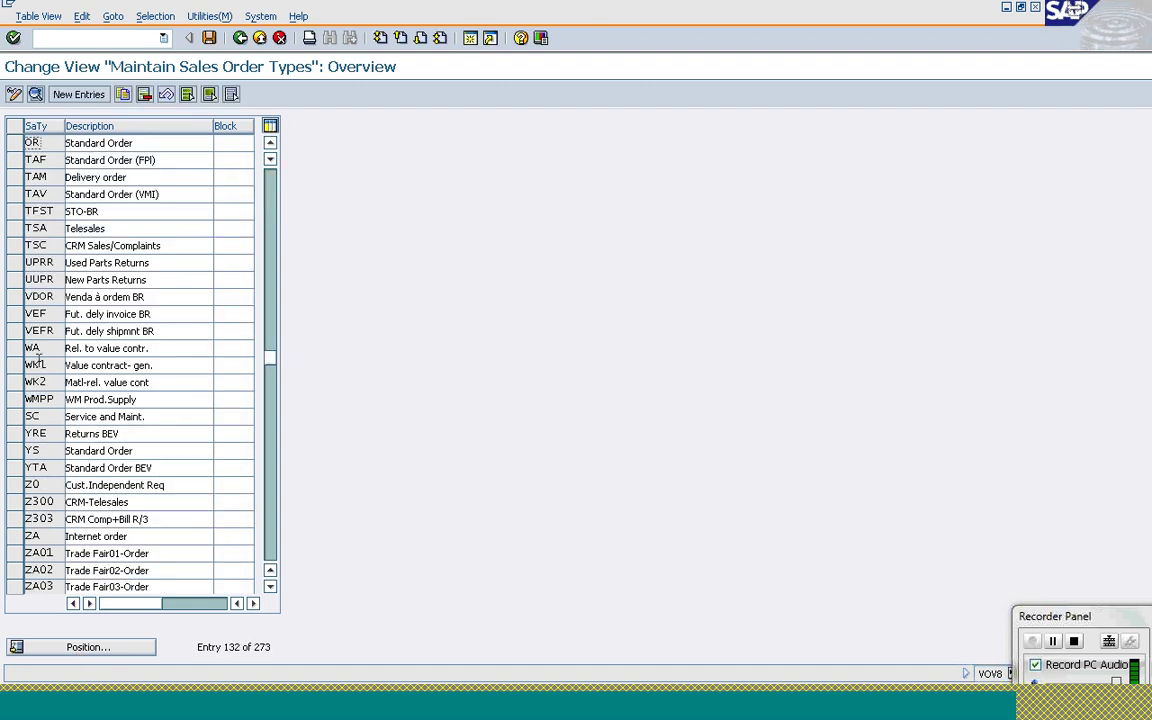
pyautogui.doubleClick(33, 142)
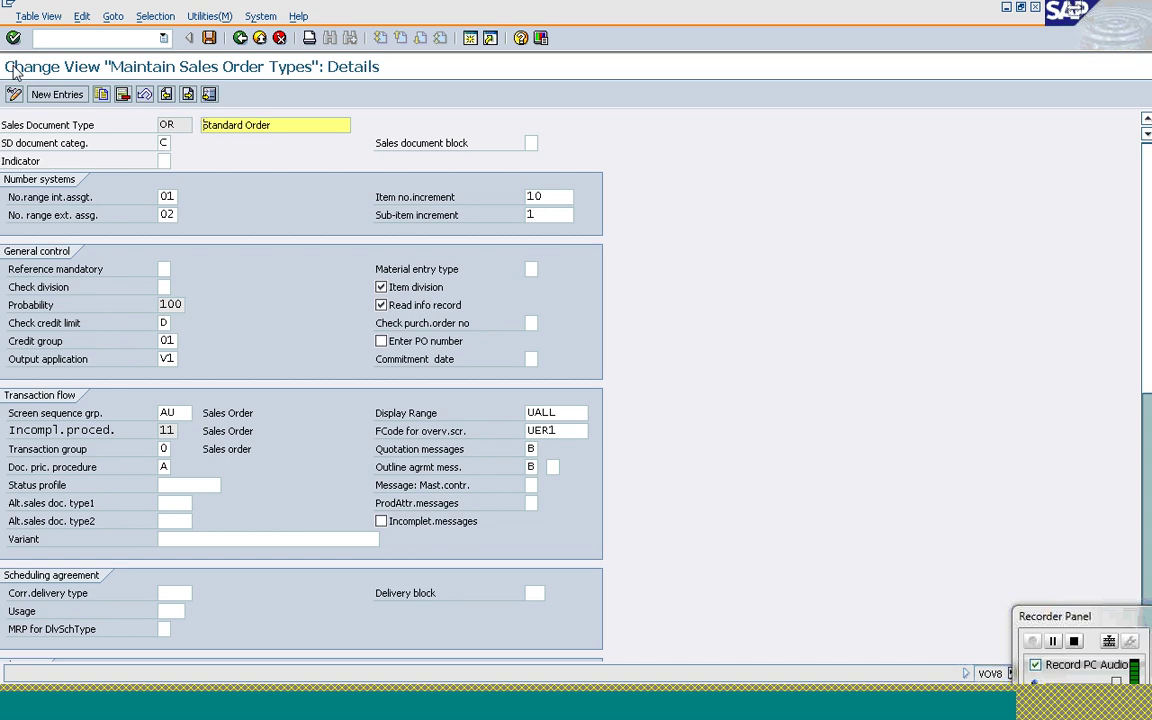
pyautogui.click(240, 38)
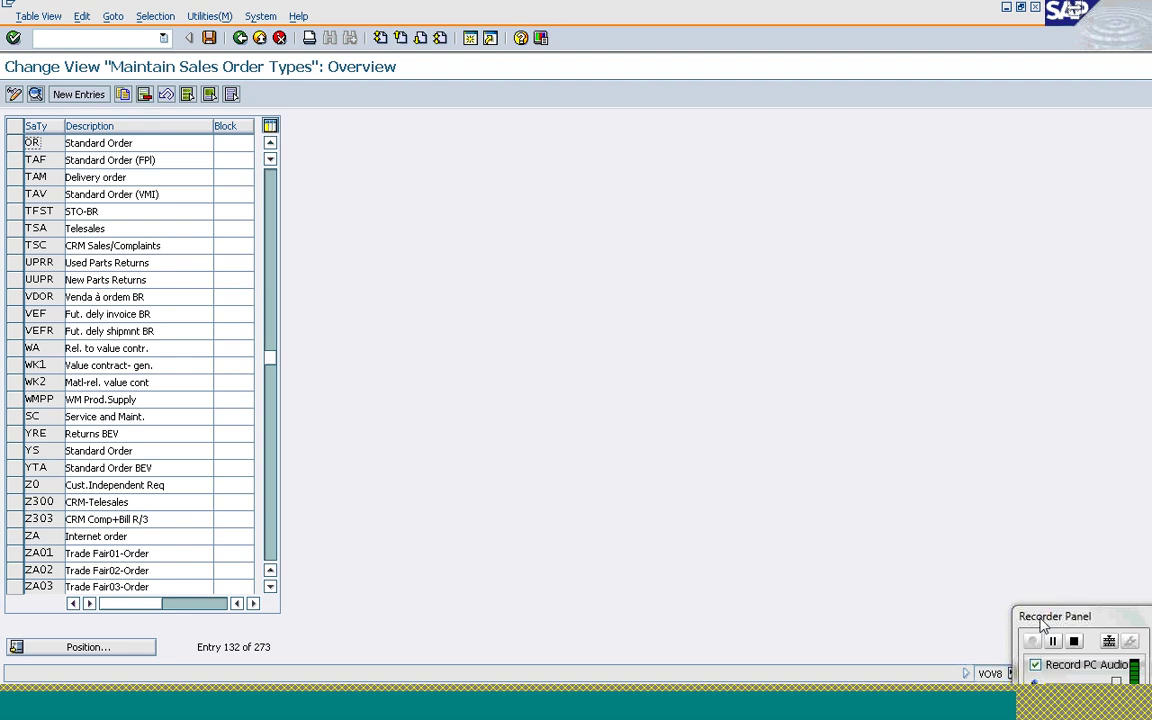
pyautogui.moveTo(1023, 618)
pyautogui.moveTo(1015, 551); pyautogui.dragTo(1035, 562)
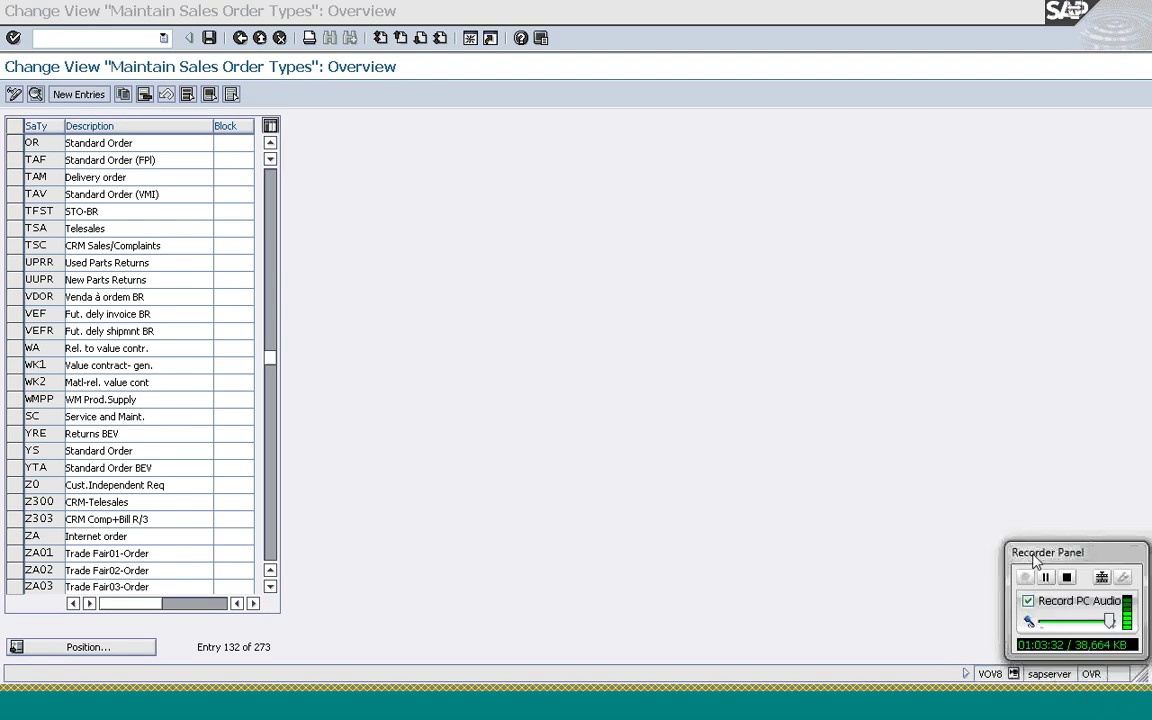